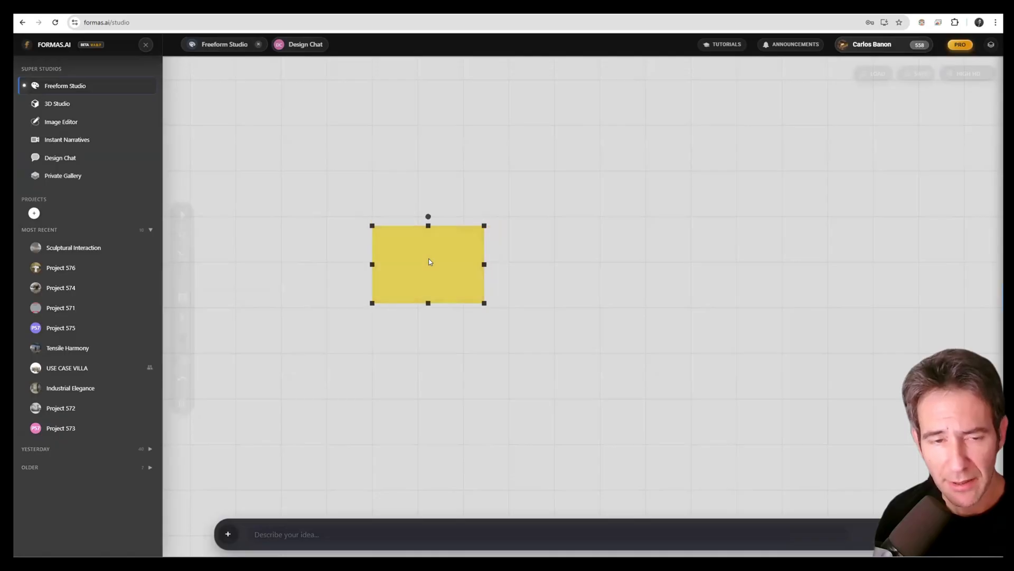
# Make two linked copies of the yellow rectangle and place one at the upper right and one at the lower right of the original.
pyautogui.keyDown('ctrl'); pyautogui.moveTo(436, 246); pyautogui.dragTo(597, 171); pyautogui.keyUp('ctrl')
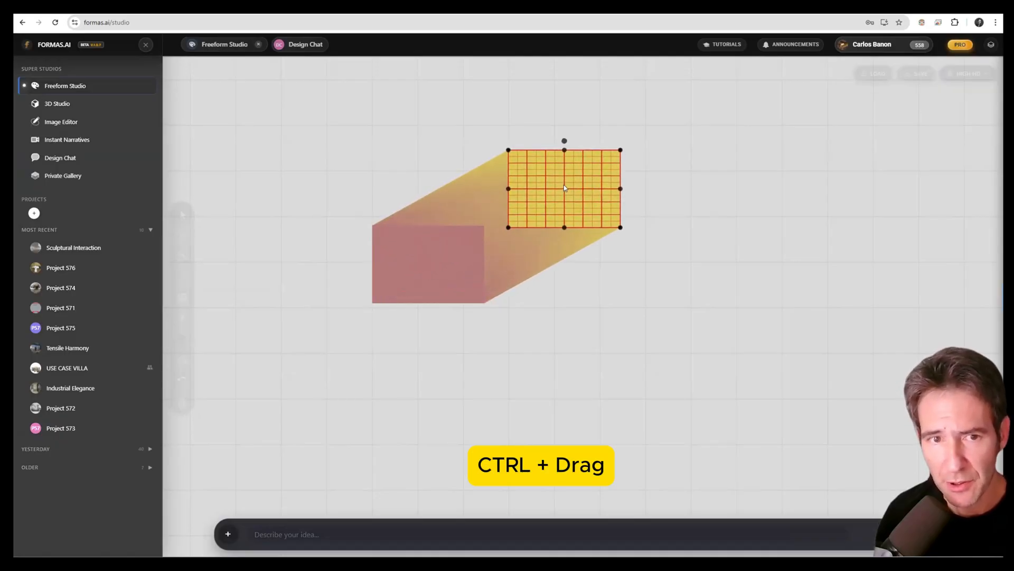
pyautogui.keyDown('ctrl'); pyautogui.moveTo(575, 210); pyautogui.dragTo(543, 354); pyautogui.keyUp('ctrl')
pyautogui.moveTo(664, 306); pyautogui.dragTo(715, 289)
pyautogui.moveTo(608, 221); pyautogui.dragTo(611, 228)
pyautogui.moveTo(658, 264); pyautogui.dragTo(675, 281)
# Reposition the upper and lower rectangle copies to reshape the blended volume stretched between the three rectangles.
pyautogui.click(595, 319)
pyautogui.moveTo(678, 232)
pyautogui.mouseDown()
pyautogui.moveTo(657, 233)
pyautogui.moveTo(695, 233)
pyautogui.moveTo(671, 230)
pyautogui.mouseUp()
pyautogui.press('Delete')
pyautogui.moveTo(583, 327); pyautogui.dragTo(627, 314)
pyautogui.moveTo(593, 214); pyautogui.dragTo(622, 209)
pyautogui.moveTo(628, 325); pyautogui.dragTo(679, 321)
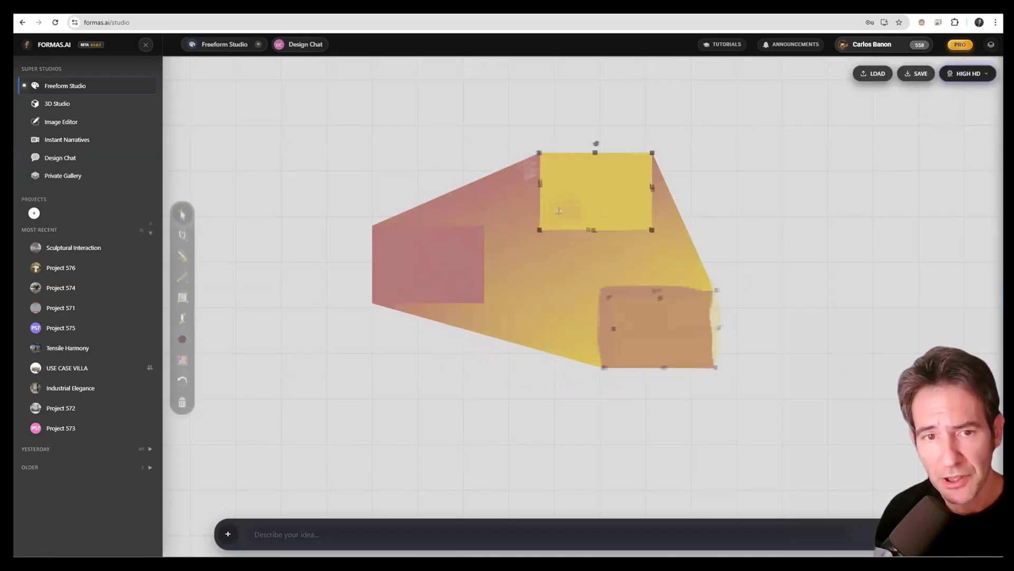
pyautogui.moveTo(576, 216); pyautogui.dragTo(554, 206)
pyautogui.moveTo(623, 335); pyautogui.dragTo(682, 357)
pyautogui.doubleClick(610, 312)
pyautogui.click(563, 375)
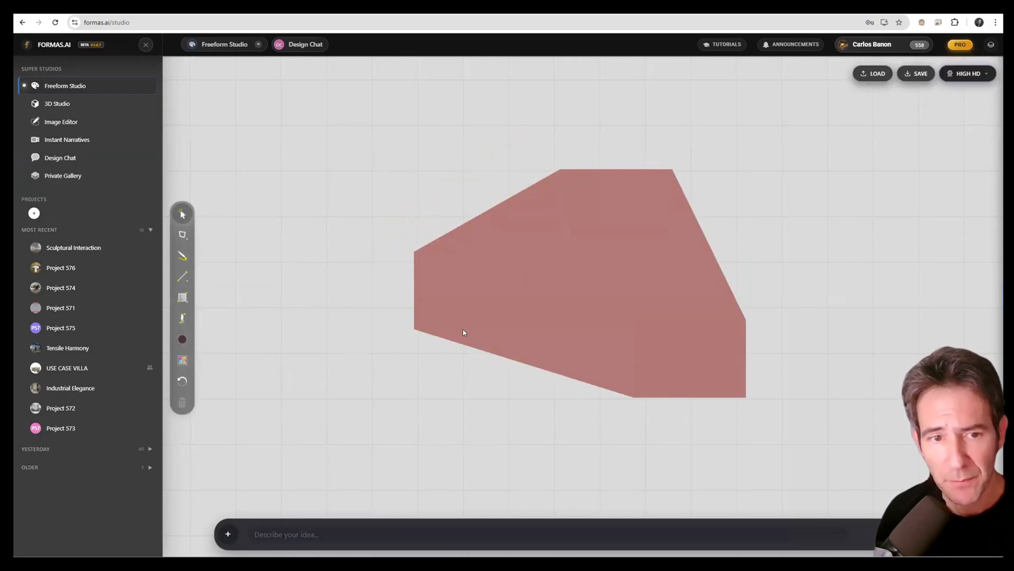
# Recolor the three linked rectangles: red for the left one, turquoise for the lower-right one and magenta for the top one.
pyautogui.click(478, 292)
pyautogui.rightClick(459, 305)
pyautogui.press('space')
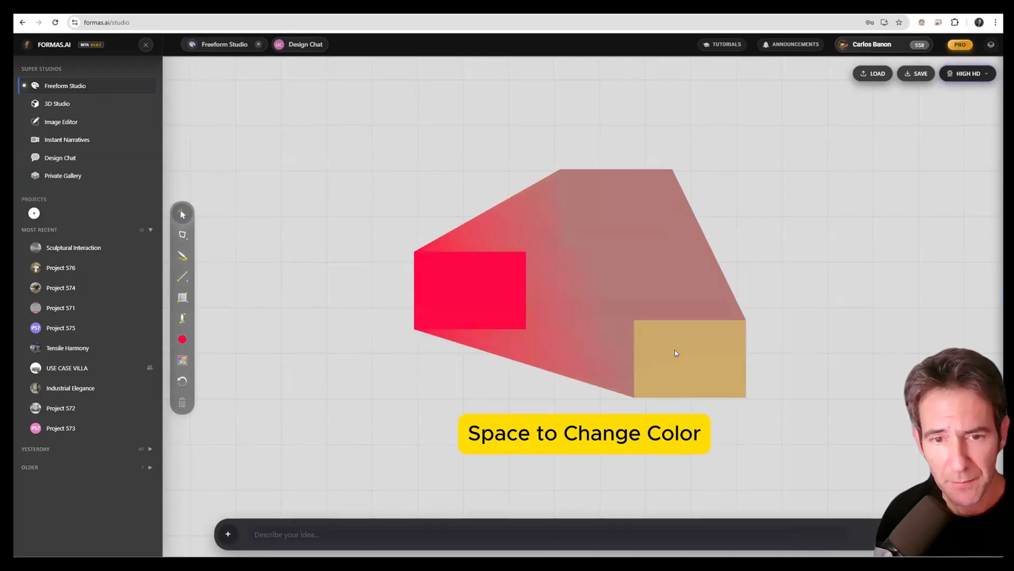
pyautogui.click(676, 350)
pyautogui.press('space')
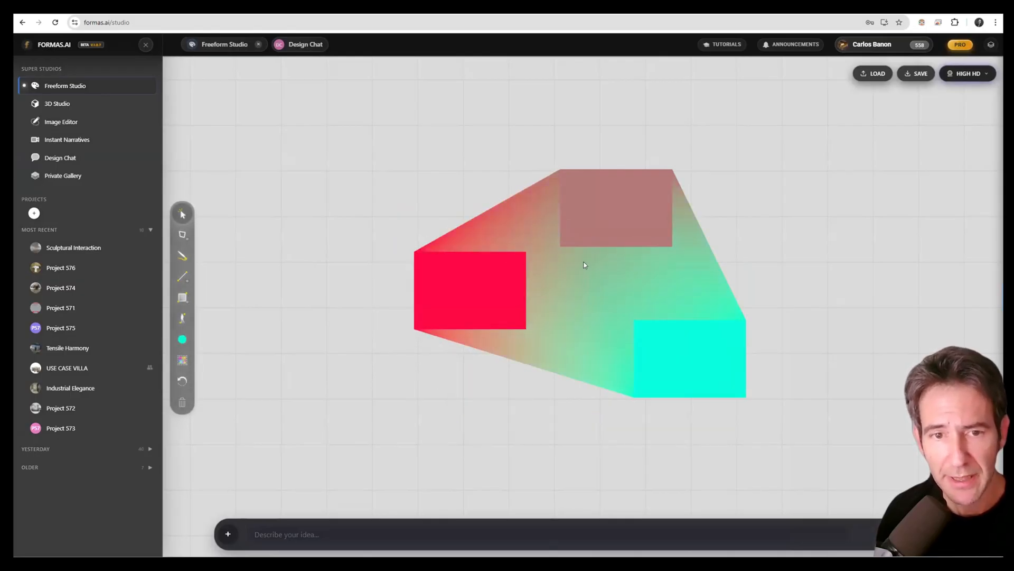
pyautogui.click(602, 222)
pyautogui.press('space')
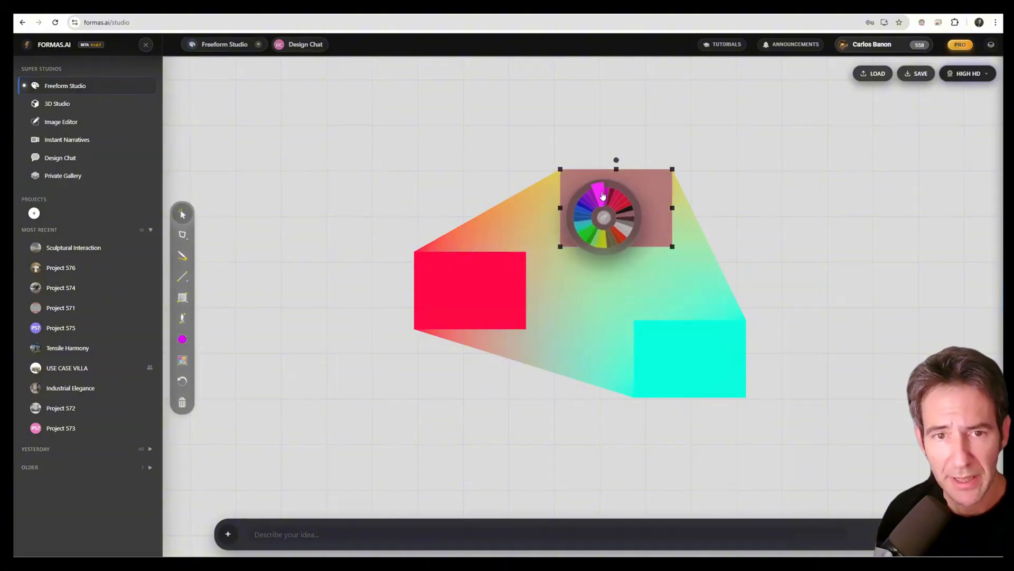
pyautogui.click(597, 199)
# Select all three linked rectangles together and adjust the opacity of the blended shape.
pyautogui.keyDown('shift'); pyautogui.click(484, 277); pyautogui.keyUp('shift')
pyautogui.keyDown('shift'); pyautogui.click(653, 340); pyautogui.keyUp('shift')
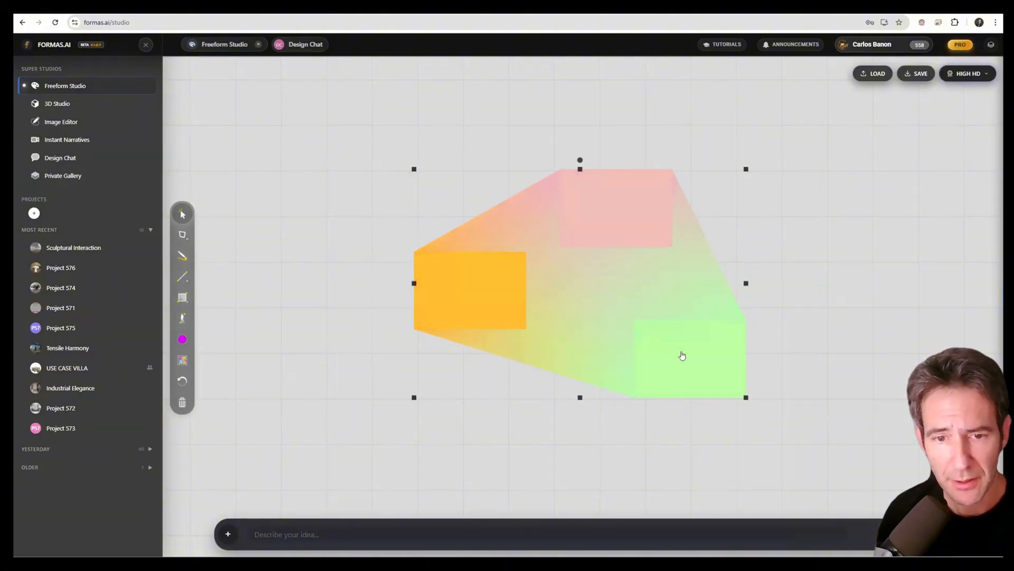
pyautogui.rightClick(656, 345)
pyautogui.moveTo(703, 413)
pyautogui.moveTo(789, 424); pyautogui.dragTo(762, 426)
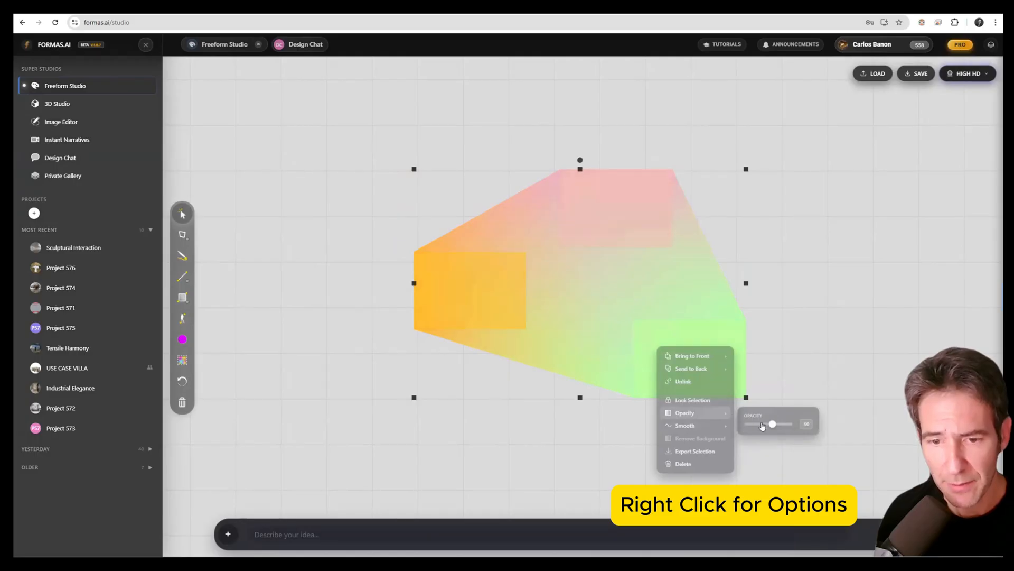
pyautogui.click(732, 252)
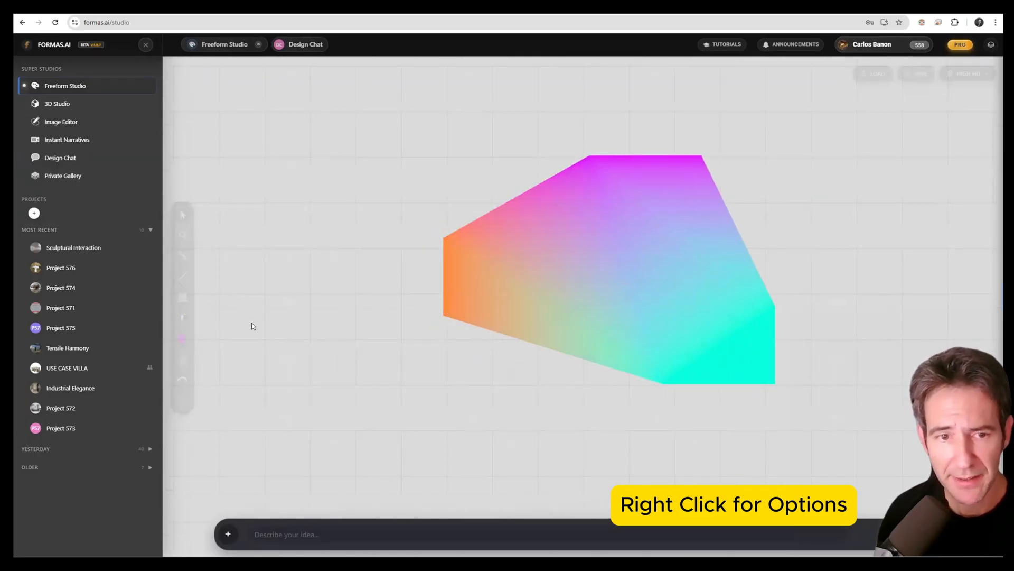
# Sketch a rough black freehand terrain line that rises beneath the blended shape and continues up past its right side.
pyautogui.click(181, 258)
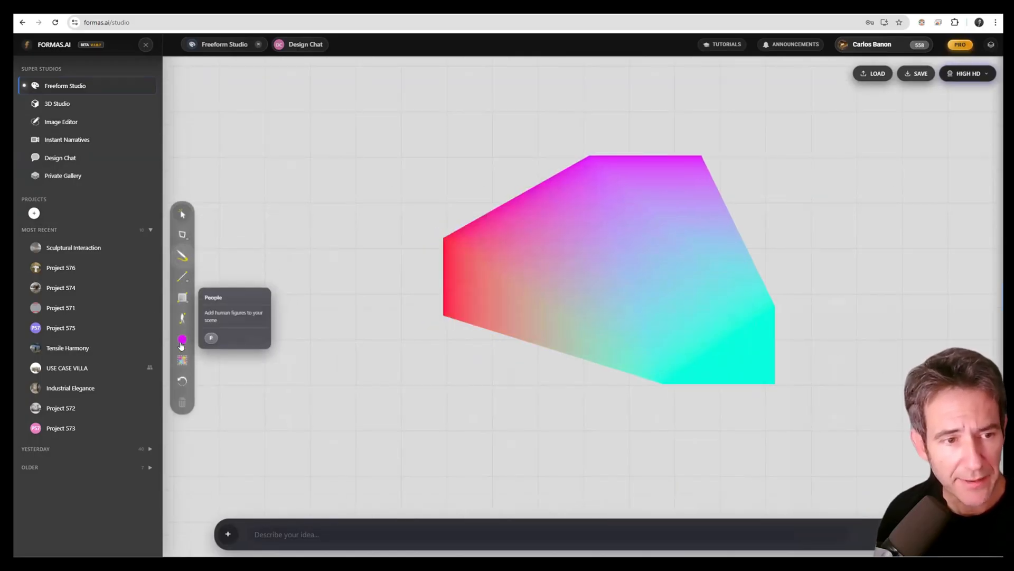
pyautogui.click(182, 339)
pyautogui.click(256, 336)
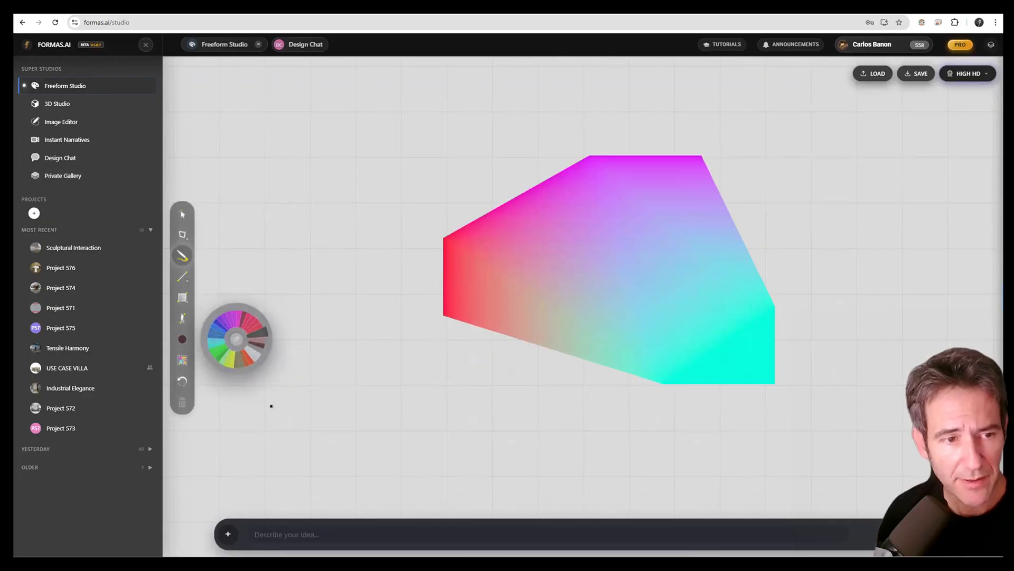
pyautogui.moveTo(252, 476); pyautogui.dragTo(319, 451)
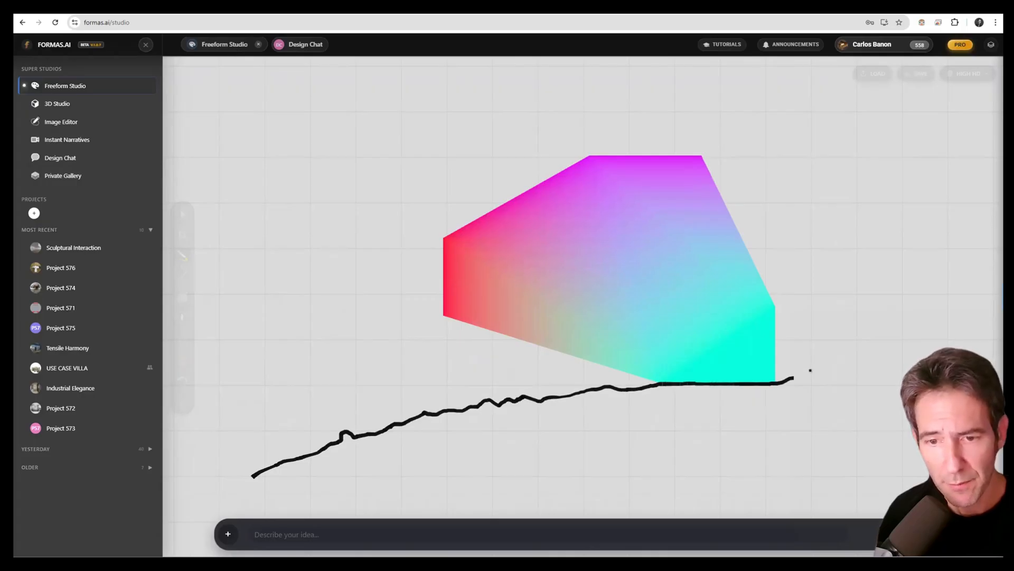
pyautogui.moveTo(956, 286); pyautogui.dragTo(964, 283)
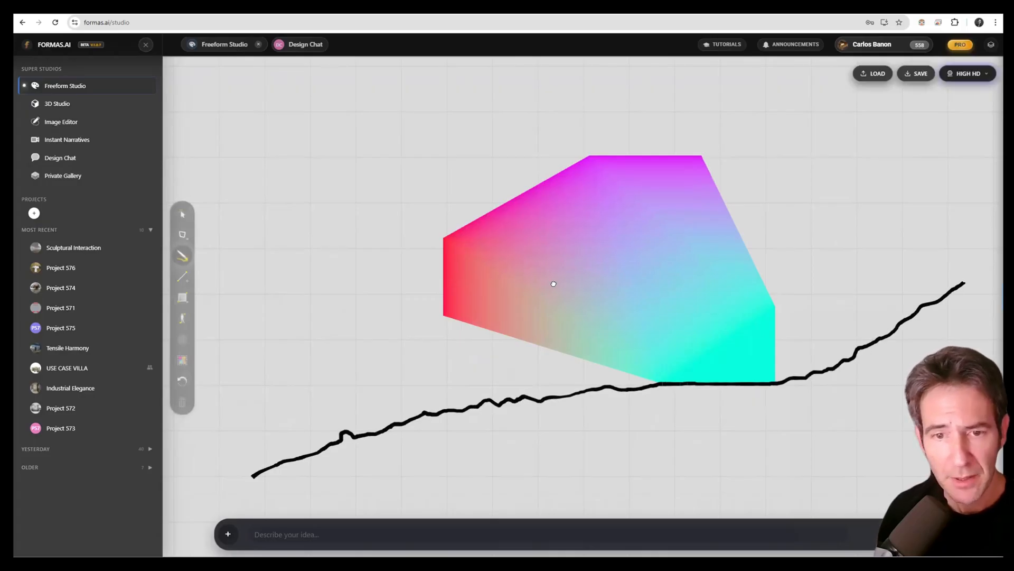
# Place a standing human figure on the terrain line inside the turquoise end of the blended shape.
pyautogui.moveTo(550, 283); pyautogui.dragTo(496, 271)
pyautogui.click(183, 317)
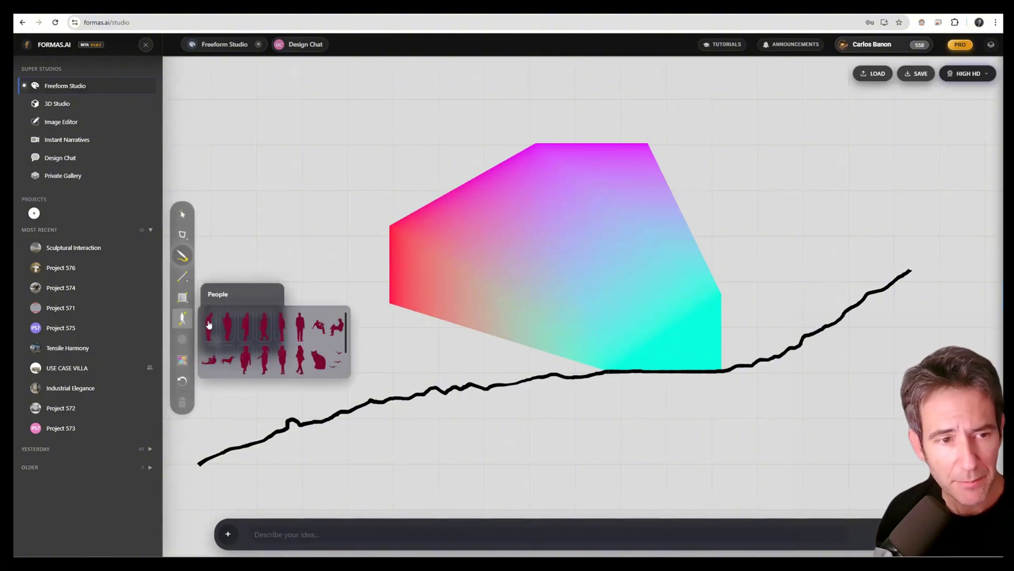
pyautogui.moveTo(279, 319); pyautogui.dragTo(637, 337)
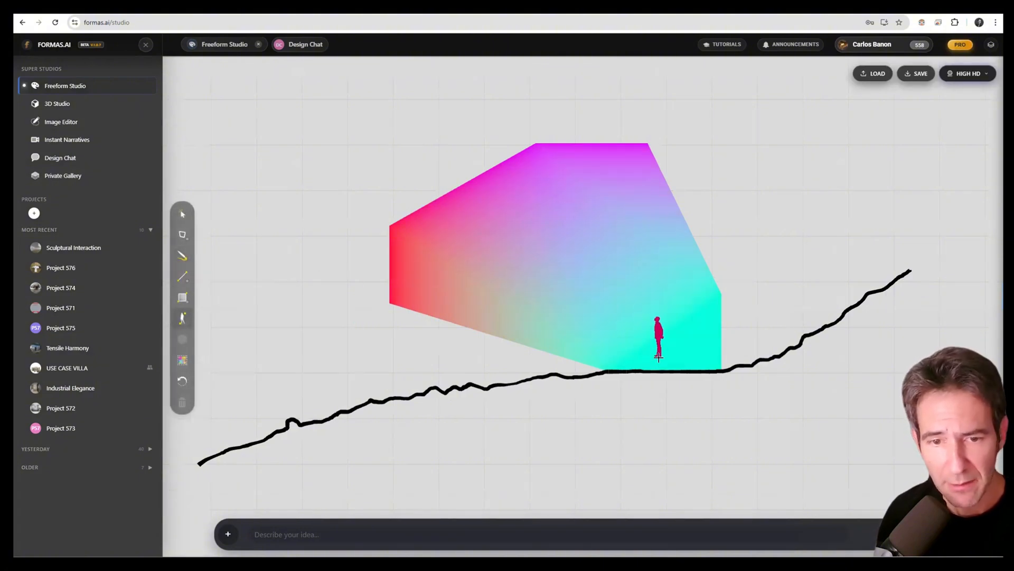
pyautogui.click(661, 366)
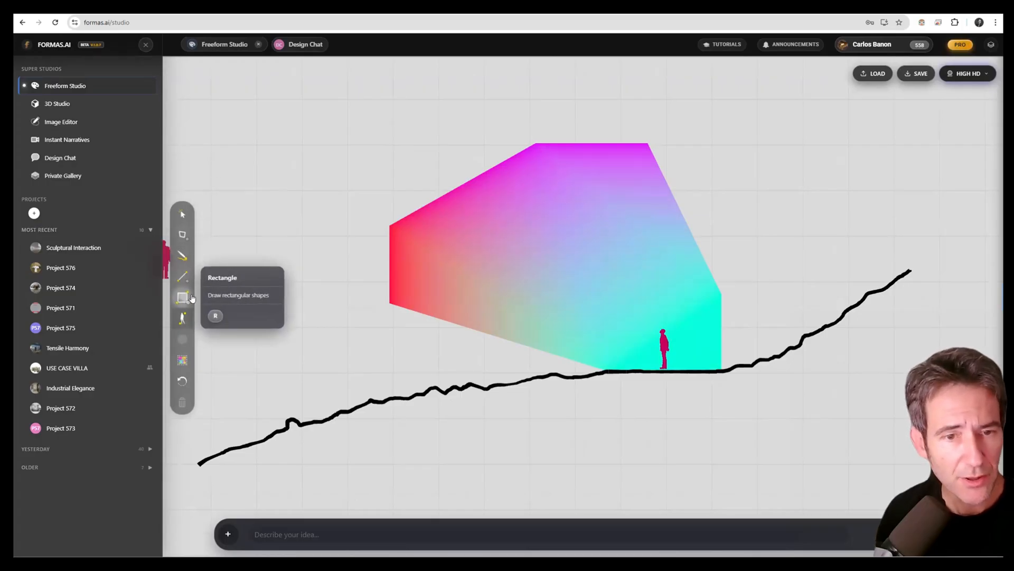
# Draw a rectangle around the human figure, resting on the terrain line, and recolor it grey.
pyautogui.click(183, 297)
pyautogui.moveTo(621, 368); pyautogui.dragTo(705, 292)
pyautogui.click(676, 304)
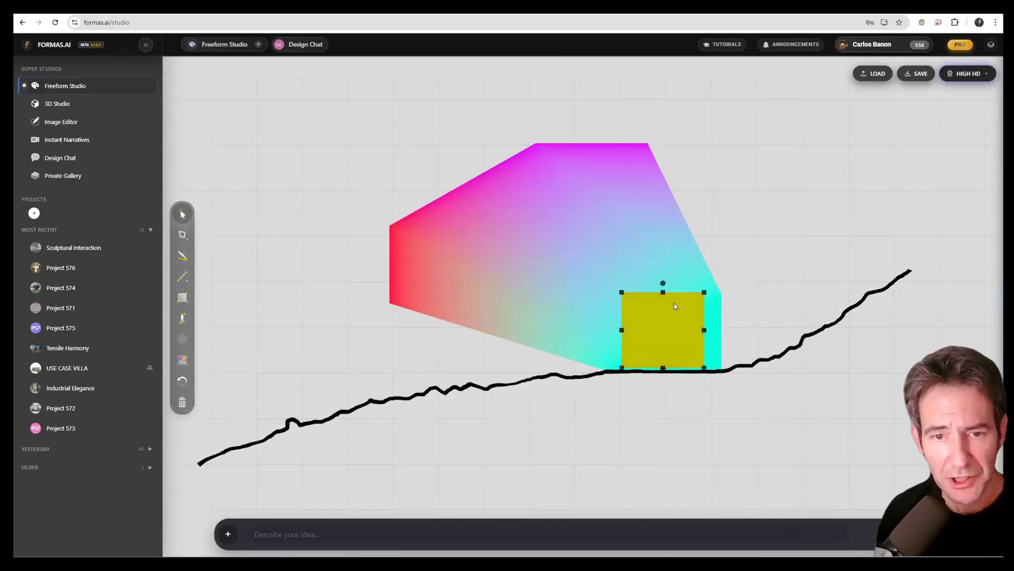
pyautogui.rightClick(675, 304)
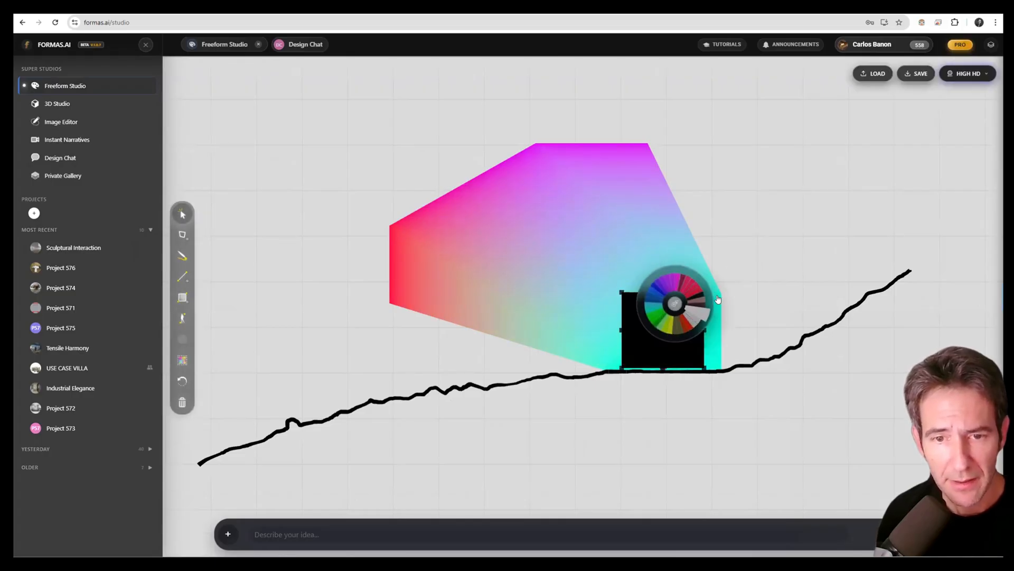
pyautogui.click(687, 306)
# Send the rectangle behind the human figure to the back, and send the blended shape to the back behind that rectangle.
pyautogui.rightClick(687, 311)
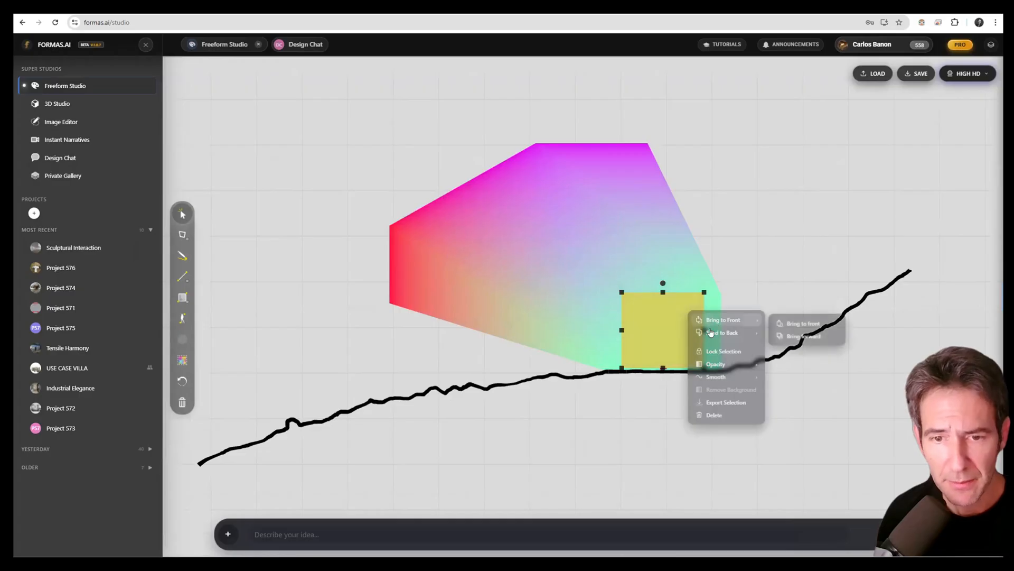
pyautogui.moveTo(742, 334)
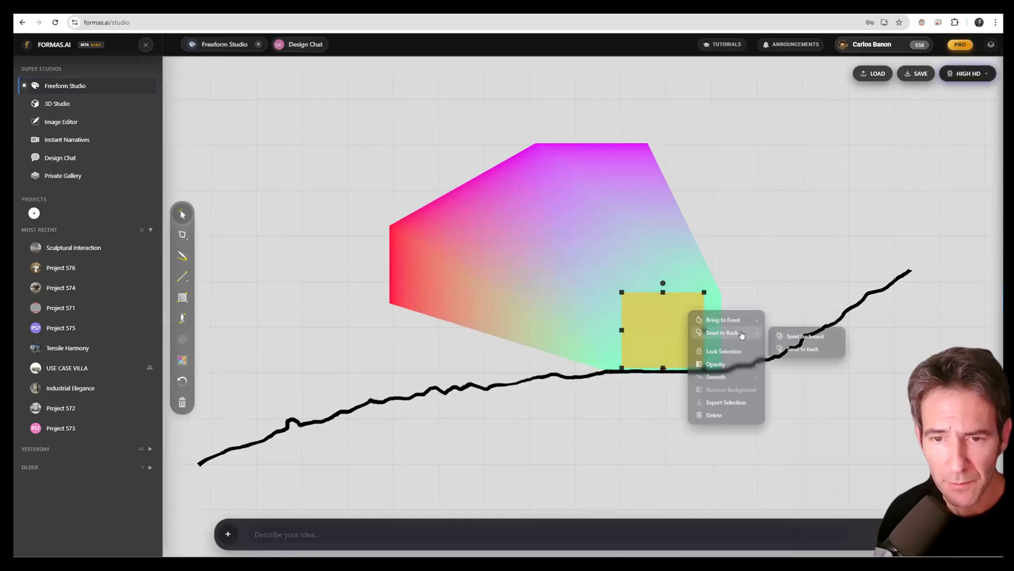
pyautogui.click(797, 349)
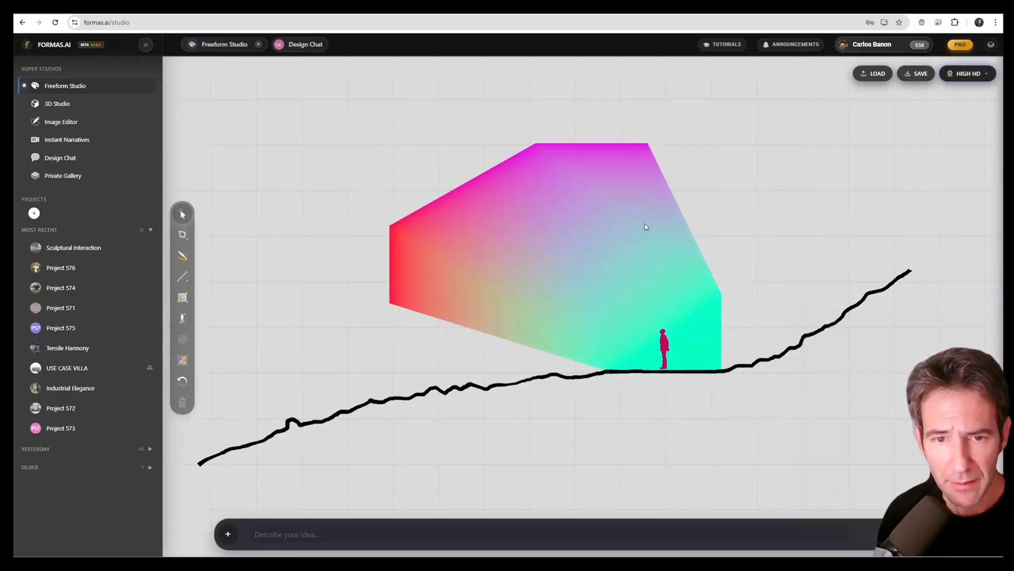
pyautogui.rightClick(706, 318)
pyautogui.moveTo(738, 339)
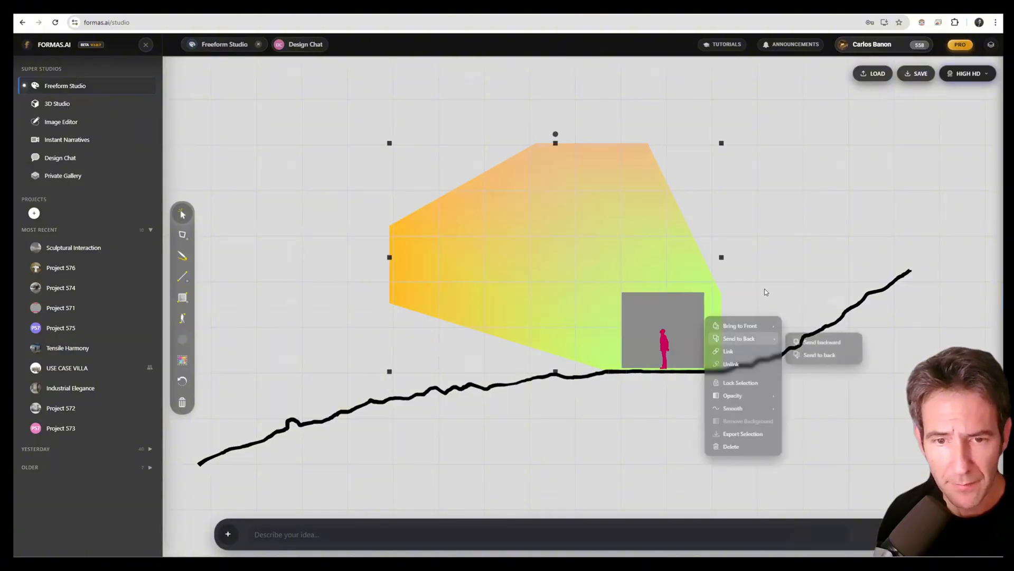
pyautogui.click(765, 292)
# Shift the grey rectangle slightly right and down onto the terrain line, and trim its right edge slightly.
pyautogui.click(664, 306)
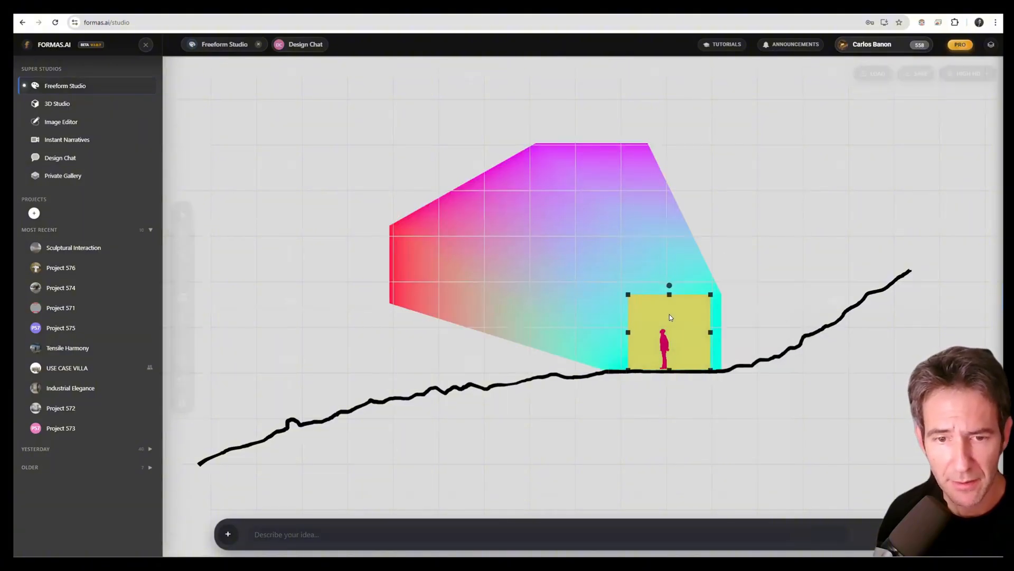
pyautogui.click(788, 226)
pyautogui.scroll(2, 592, 284)
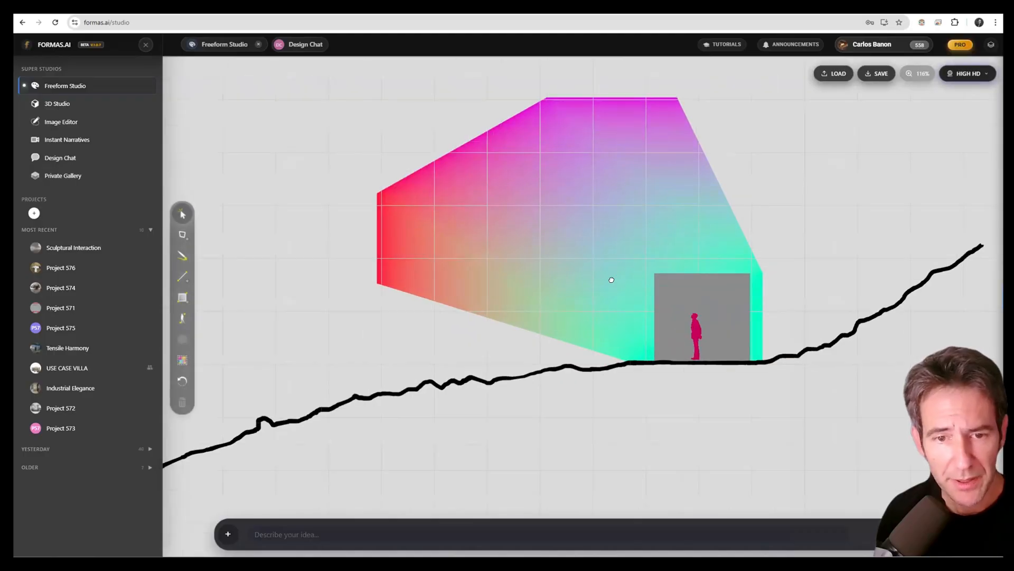
pyautogui.moveTo(611, 279); pyautogui.dragTo(627, 286)
pyautogui.click(729, 302)
pyautogui.moveTo(766, 327); pyautogui.dragTo(762, 319)
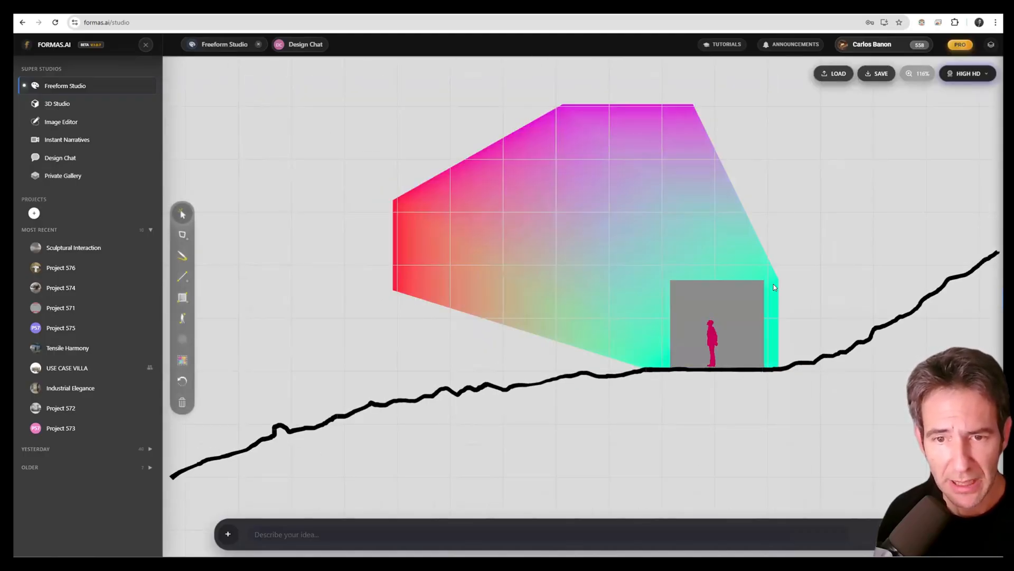
# Disable the canvas grid.
pyautogui.moveTo(518, 323)
pyautogui.mouseDown()
pyautogui.moveTo(503, 326)
pyautogui.moveTo(519, 333)
pyautogui.mouseUp()
pyautogui.moveTo(522, 329); pyautogui.dragTo(469, 353)
pyautogui.scroll(-2, 578, 388)
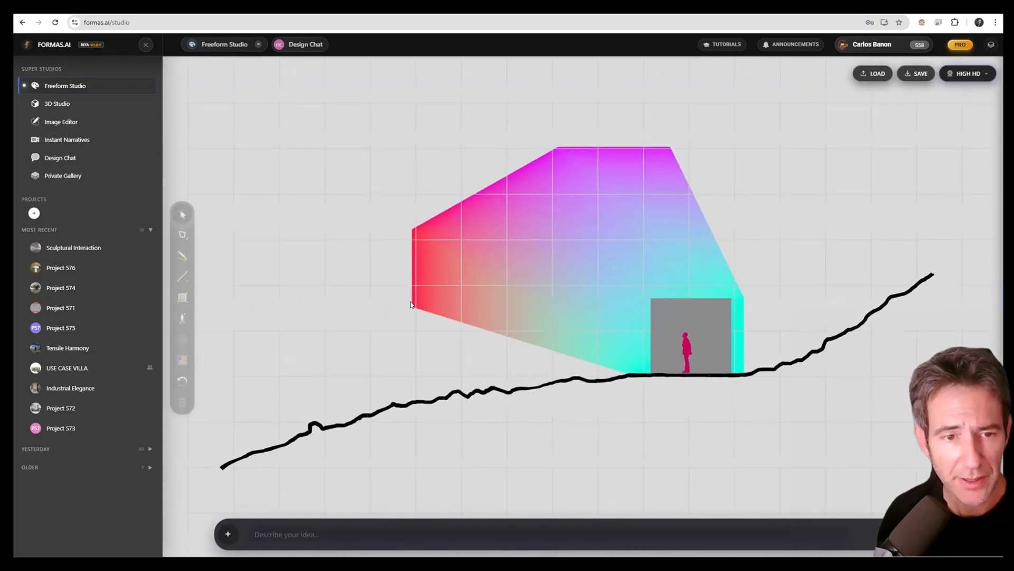
pyautogui.scroll(2, 402, 292)
pyautogui.moveTo(350, 293); pyautogui.dragTo(326, 300)
pyautogui.scroll(2, 240, 264)
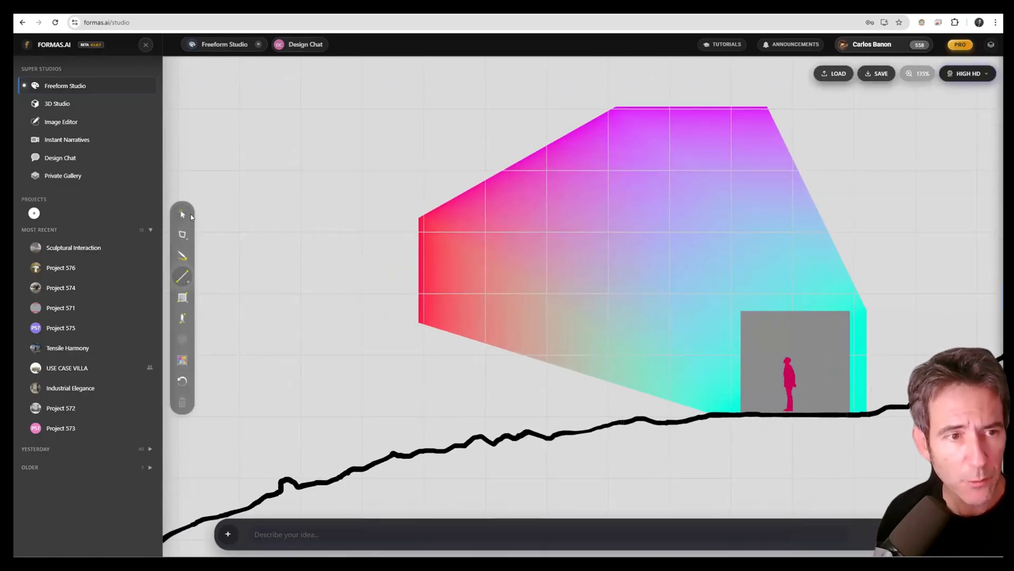
pyautogui.rightClick(349, 271)
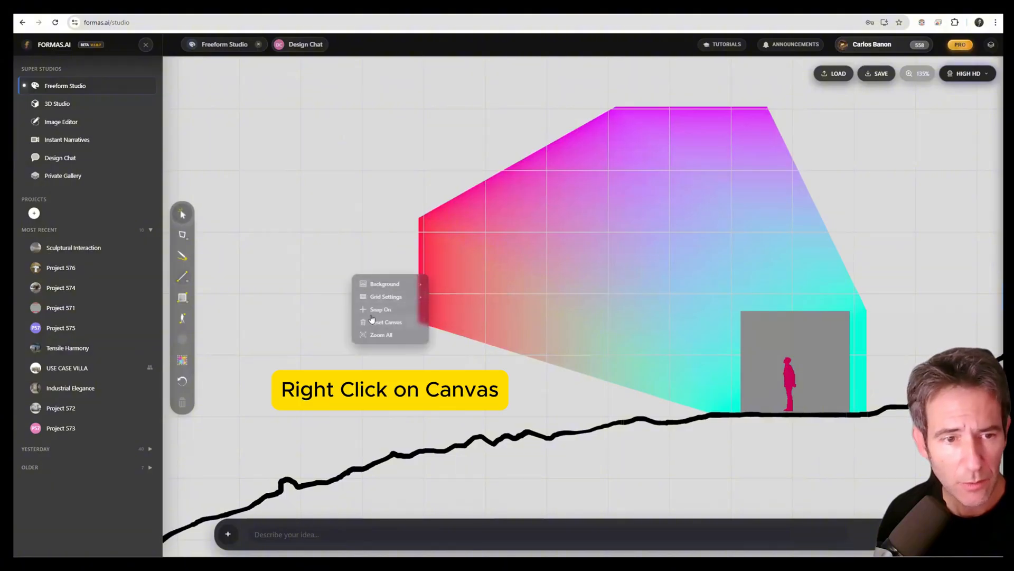
pyautogui.moveTo(391, 299)
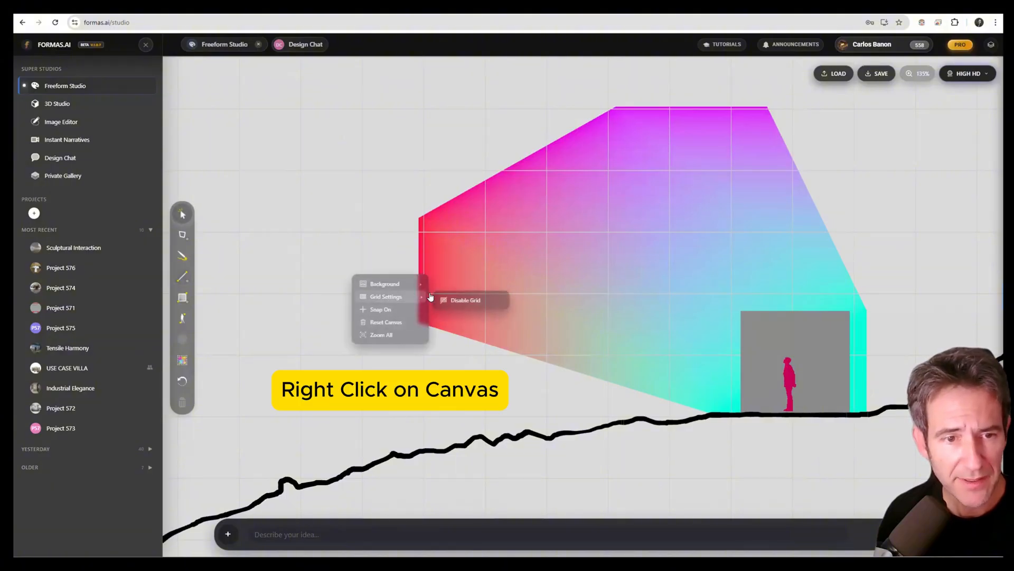
pyautogui.click(472, 300)
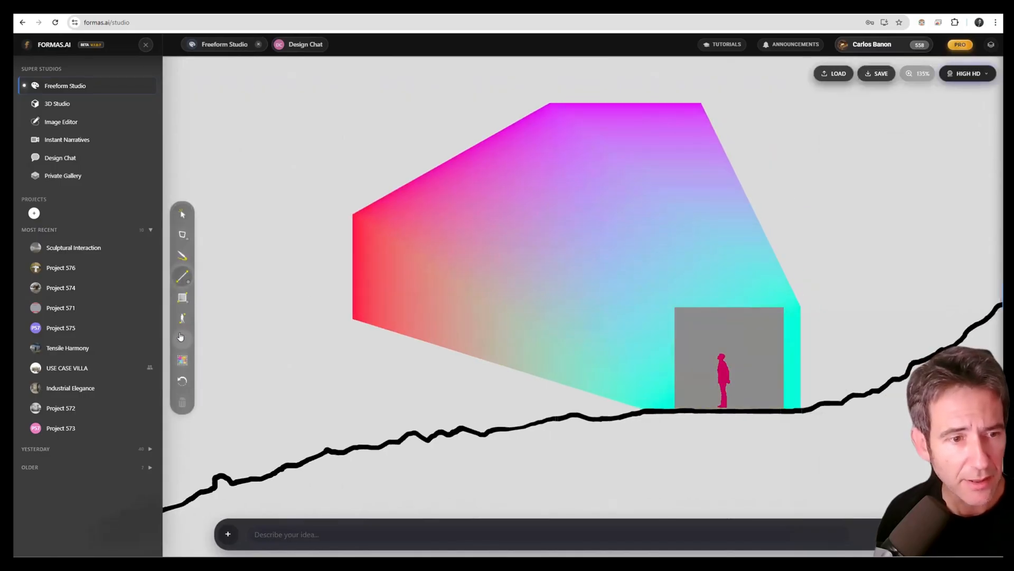
# Pick magenta and draw thin lines from the grey rectangle's upper-left corner to an interior point and on to the shape's lower-left corner.
pyautogui.click(181, 337)
pyautogui.click(240, 319)
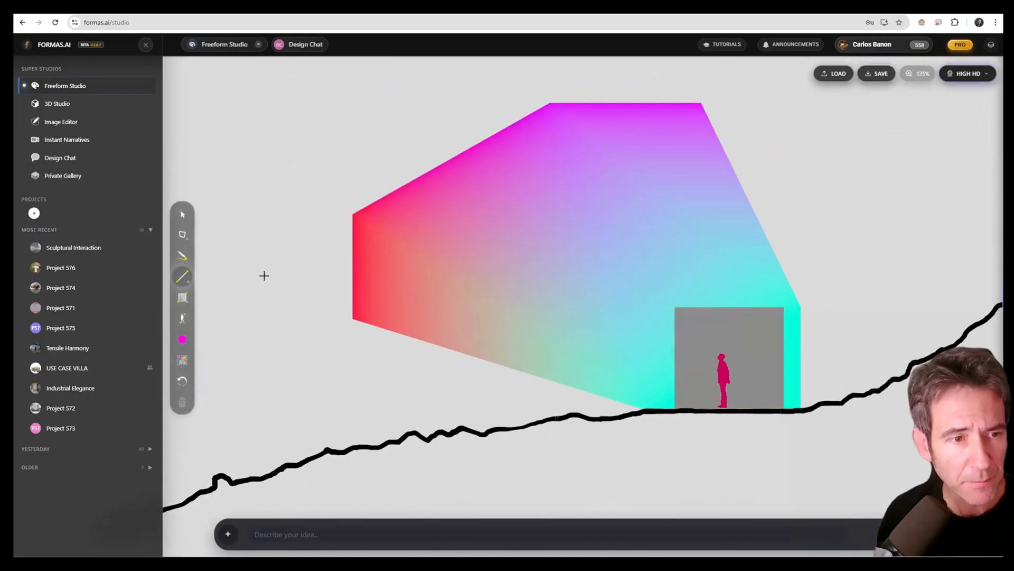
pyautogui.rightClick(275, 272)
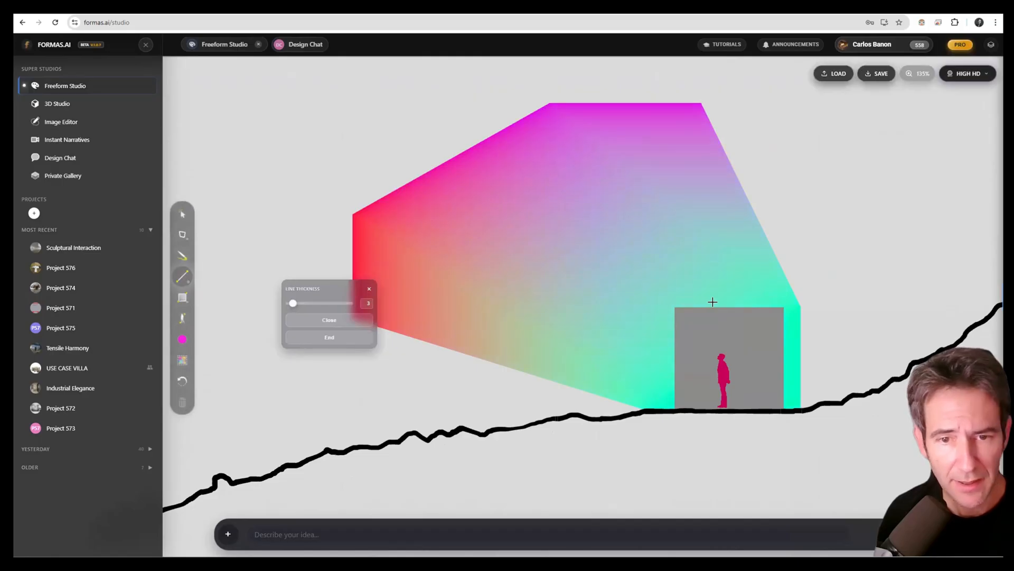
pyautogui.click(673, 306)
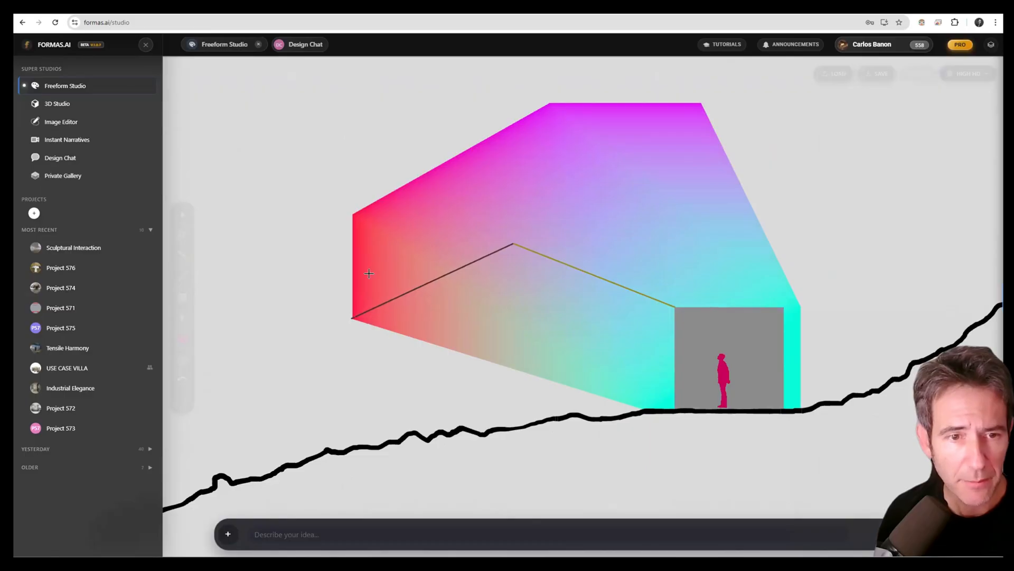
# Add a narrow dark upright rectangle at the lines' meeting point and connect its left corners to the blended shape's left and top corners.
pyautogui.click(508, 237)
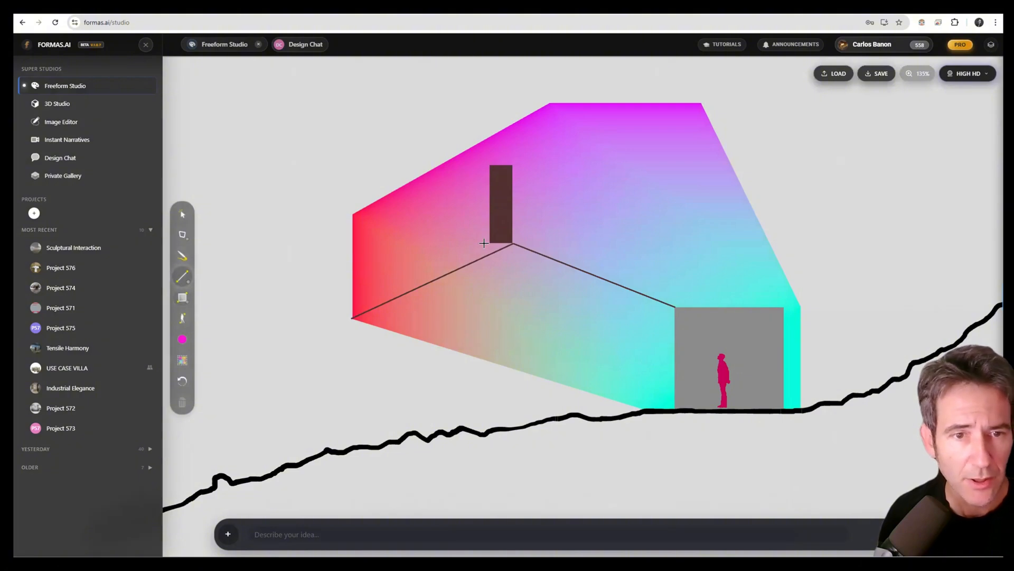
pyautogui.moveTo(489, 242); pyautogui.dragTo(353, 214)
pyautogui.moveTo(490, 164); pyautogui.dragTo(545, 102)
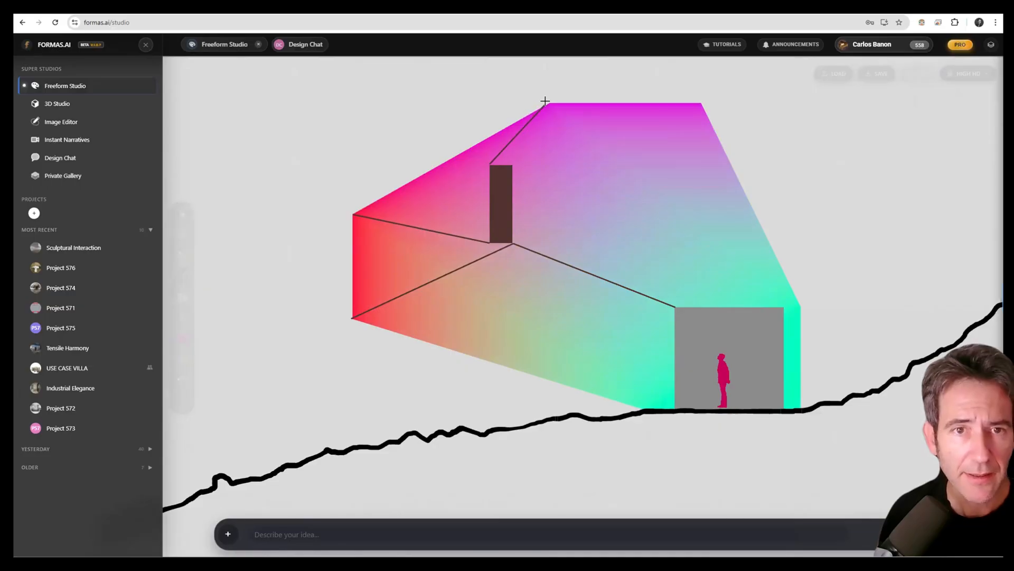
# Connect the dark opening's top corners to the volume's upper-right corner and an interior point, and join that point to the grey rectangle's top corners.
pyautogui.moveTo(490, 164); pyautogui.dragTo(689, 103)
pyautogui.moveTo(508, 164)
pyautogui.mouseDown()
pyautogui.moveTo(701, 259)
pyautogui.moveTo(648, 220)
pyautogui.moveTo(660, 200)
pyautogui.moveTo(664, 219)
pyautogui.mouseUp()
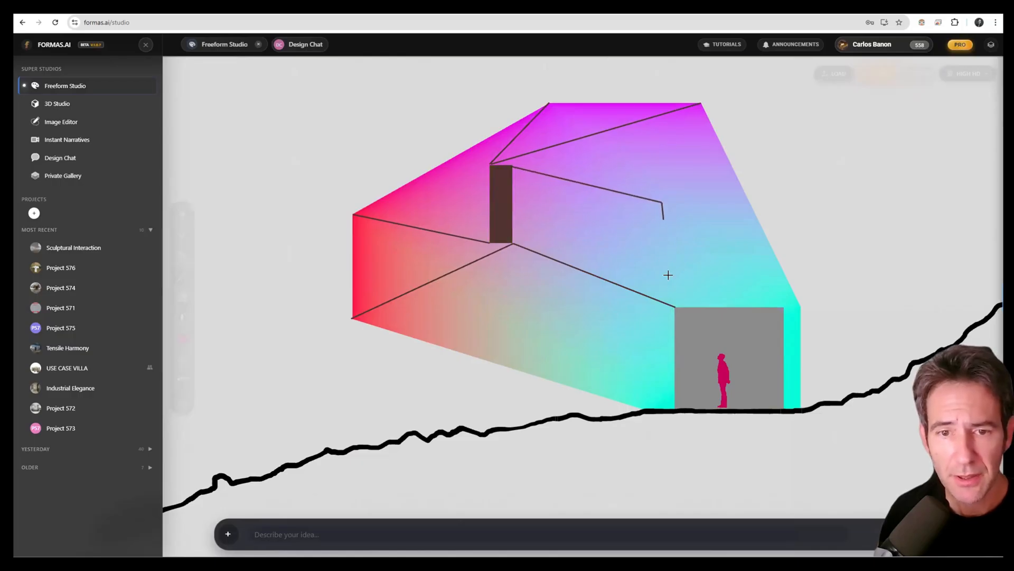
pyautogui.moveTo(672, 302); pyautogui.dragTo(675, 307)
pyautogui.moveTo(662, 203); pyautogui.dragTo(784, 306)
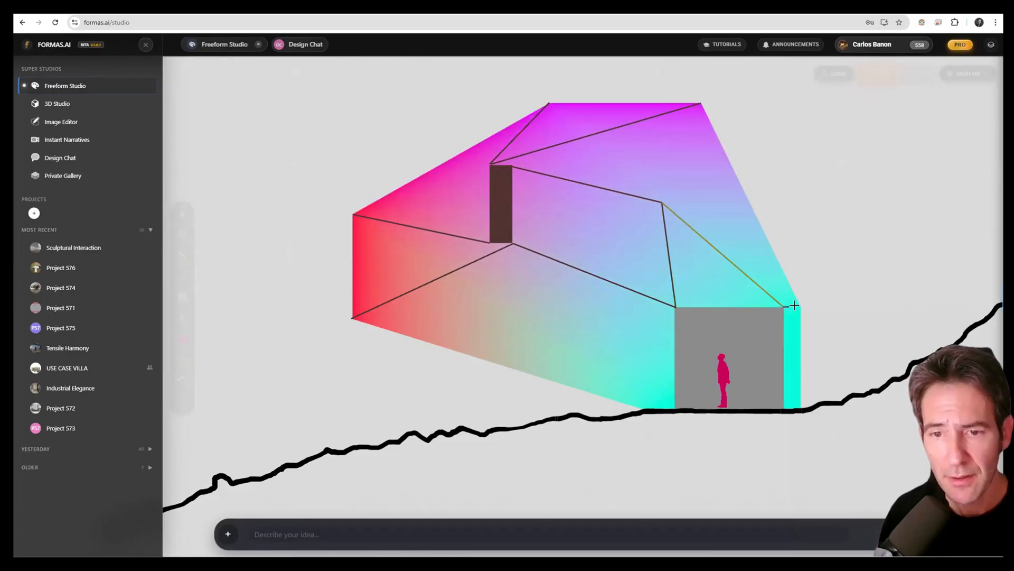
# Facet the lower volume with lines through two interior points, linking the grey rectangle, the dark opening's base, the left corners and the terrain contact.
pyautogui.moveTo(675, 307); pyautogui.dragTo(545, 358)
pyautogui.moveTo(546, 359)
pyautogui.mouseDown()
pyautogui.moveTo(513, 257)
pyautogui.moveTo(419, 269)
pyautogui.moveTo(352, 213)
pyautogui.mouseUp()
pyautogui.moveTo(417, 269); pyautogui.dragTo(364, 313)
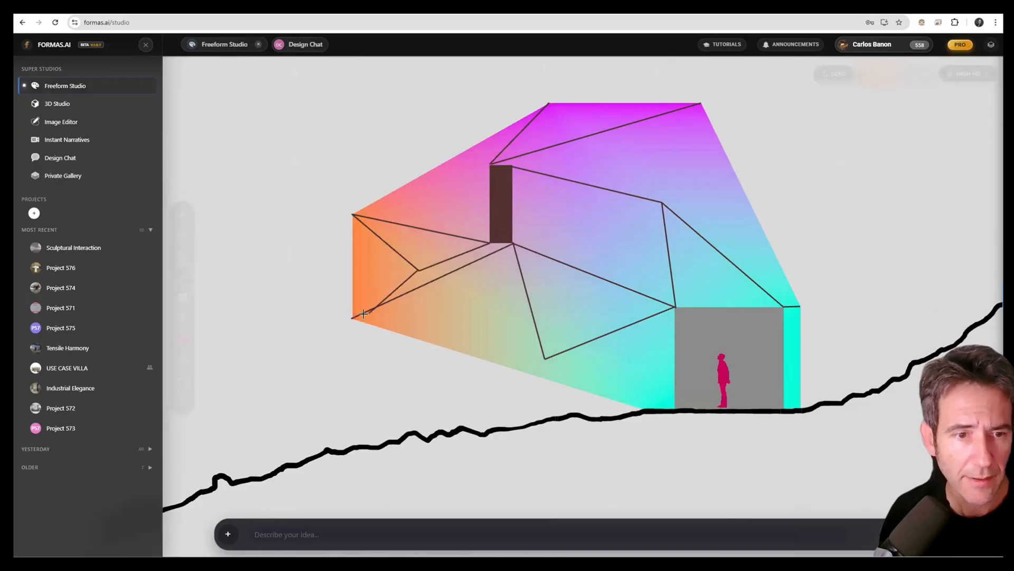
pyautogui.moveTo(475, 346); pyautogui.dragTo(545, 359)
pyautogui.moveTo(545, 359)
pyautogui.mouseDown()
pyautogui.moveTo(666, 413)
pyautogui.moveTo(545, 358)
pyautogui.mouseUp()
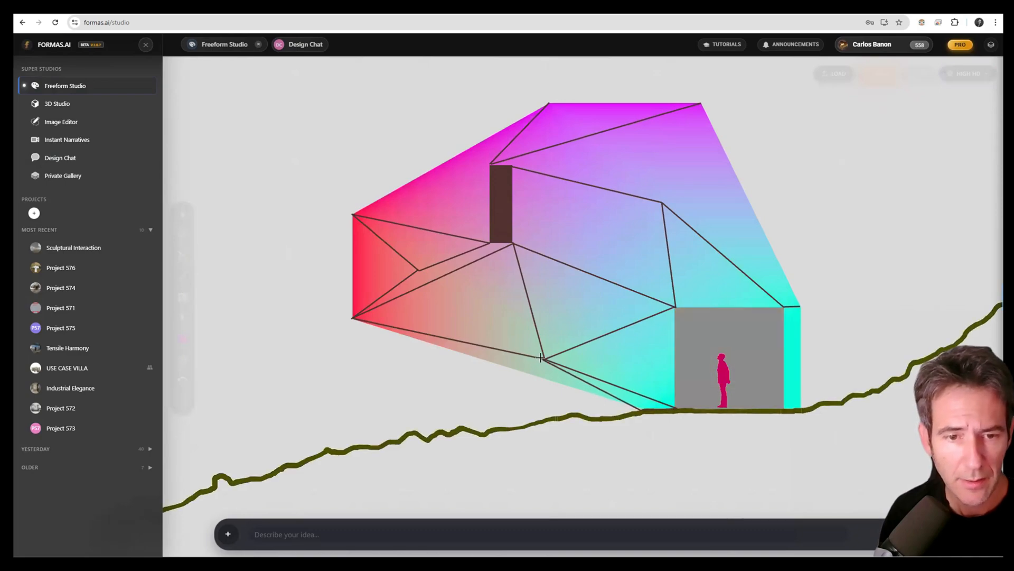
# Draw facet lines across the upper-right volume and from the dark opening's top to the volume's left corner, and set the line thickness to 2.
pyautogui.moveTo(683, 151); pyautogui.dragTo(516, 162)
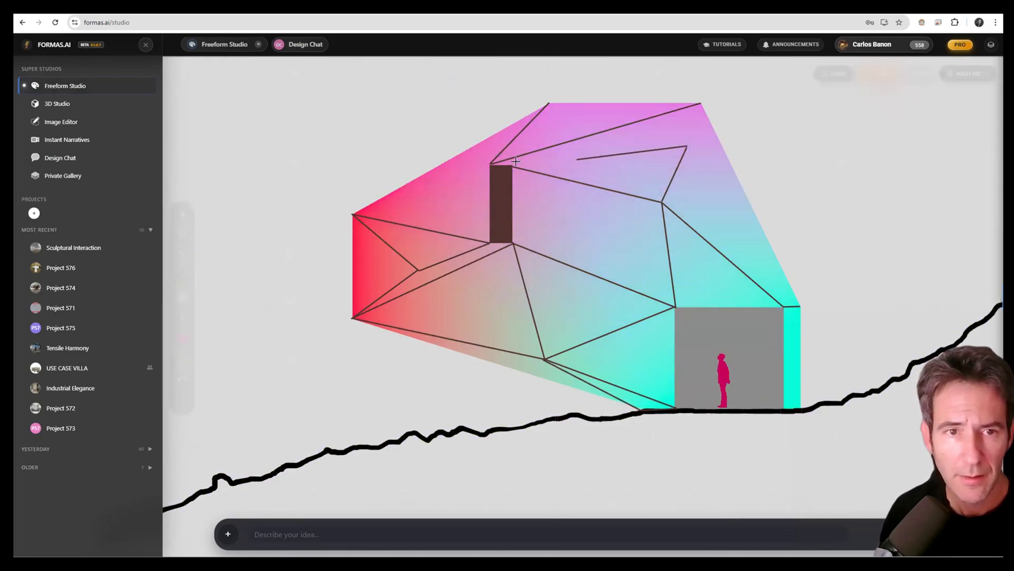
pyautogui.moveTo(687, 147); pyautogui.dragTo(749, 201)
pyautogui.moveTo(687, 146); pyautogui.dragTo(699, 103)
pyautogui.moveTo(490, 161); pyautogui.dragTo(428, 192)
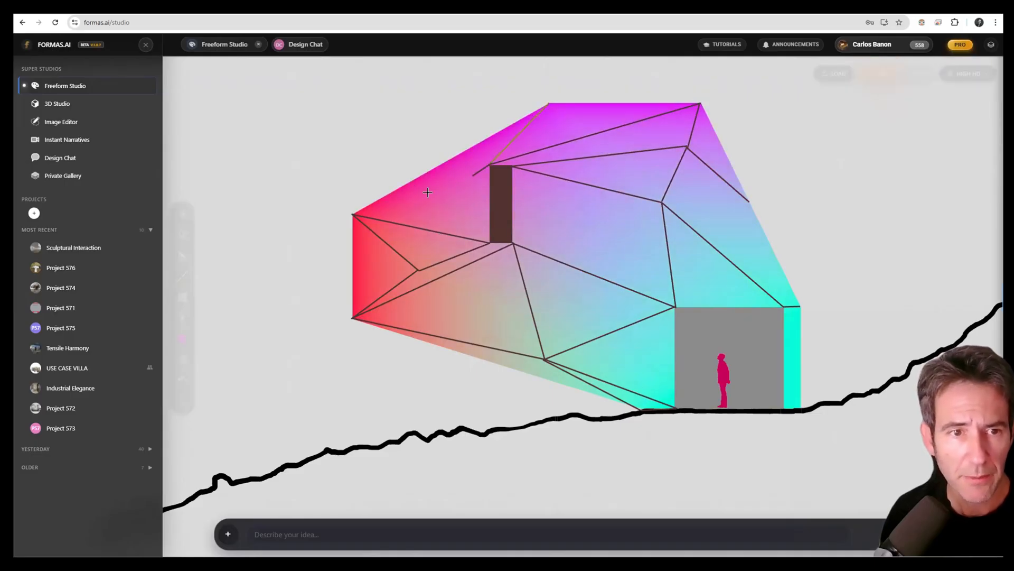
pyautogui.moveTo(350, 211); pyautogui.dragTo(352, 213)
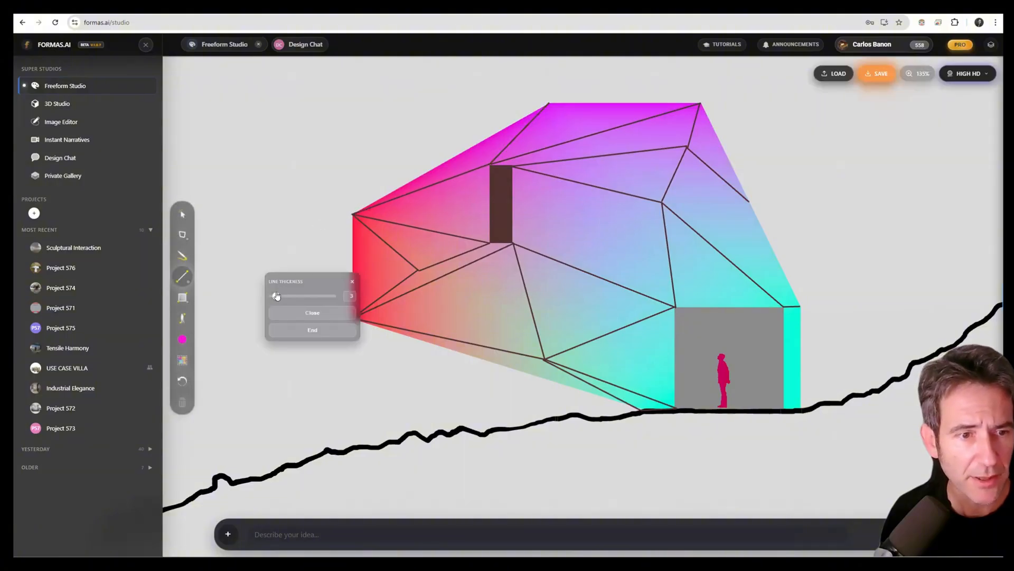
pyautogui.moveTo(275, 296); pyautogui.dragTo(274, 297)
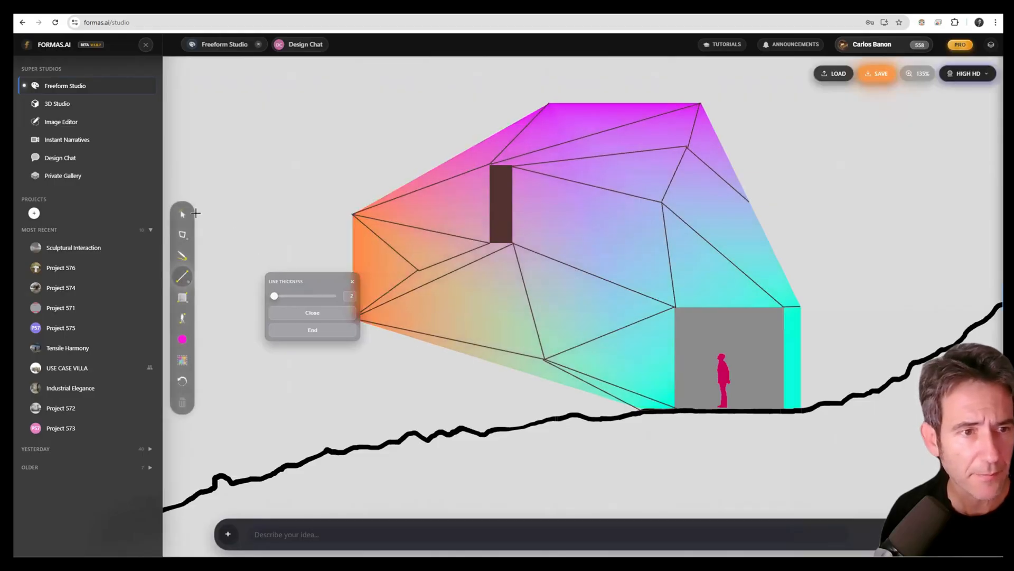
pyautogui.click(179, 216)
# Pick bright green and sketch a tall freehand tree with branches and foliage marks on the slope just right of the volume.
pyautogui.scroll(-5, 417, 168)
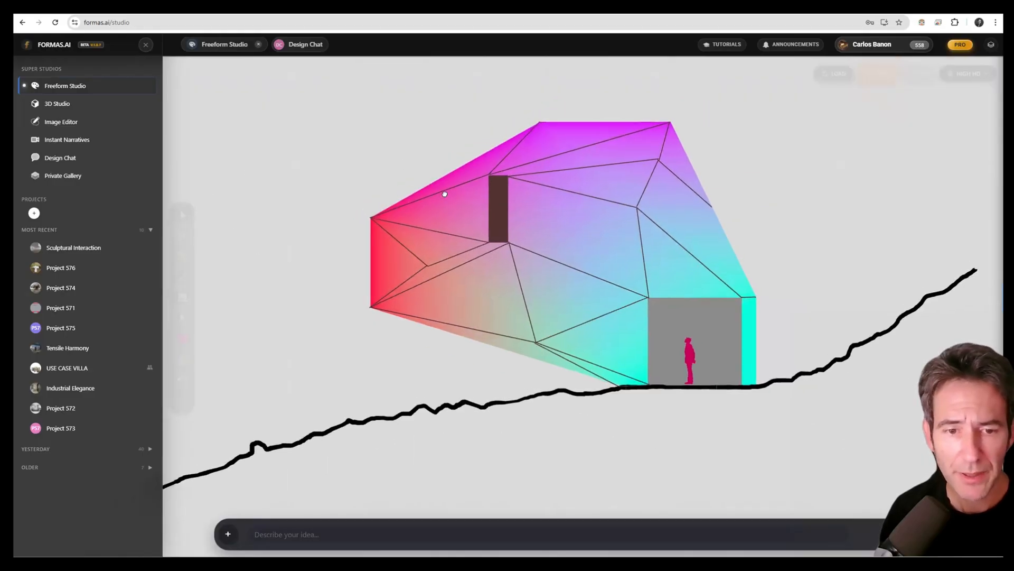
pyautogui.moveTo(481, 183); pyautogui.dragTo(489, 189)
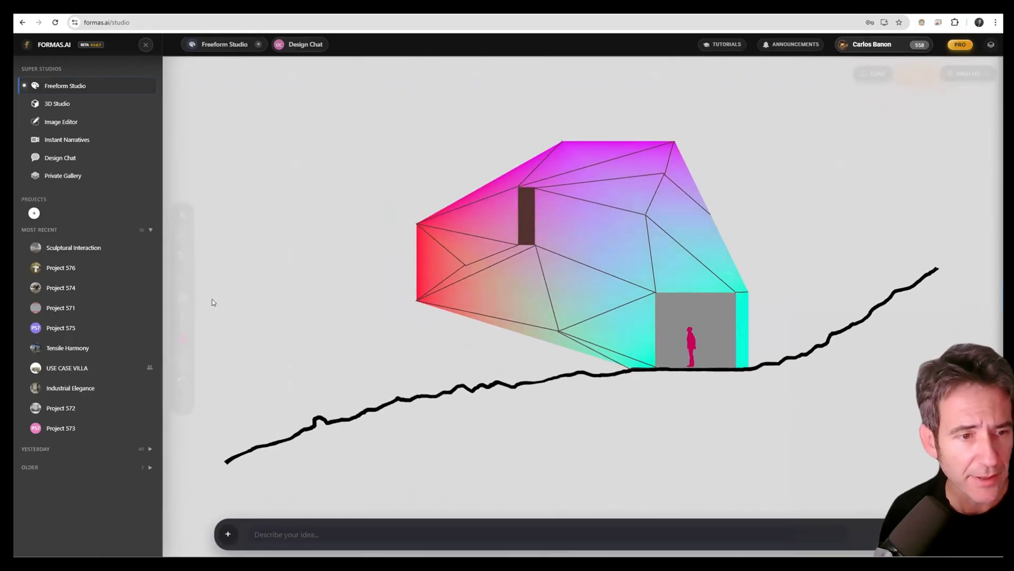
pyautogui.scroll(2, 344, 290)
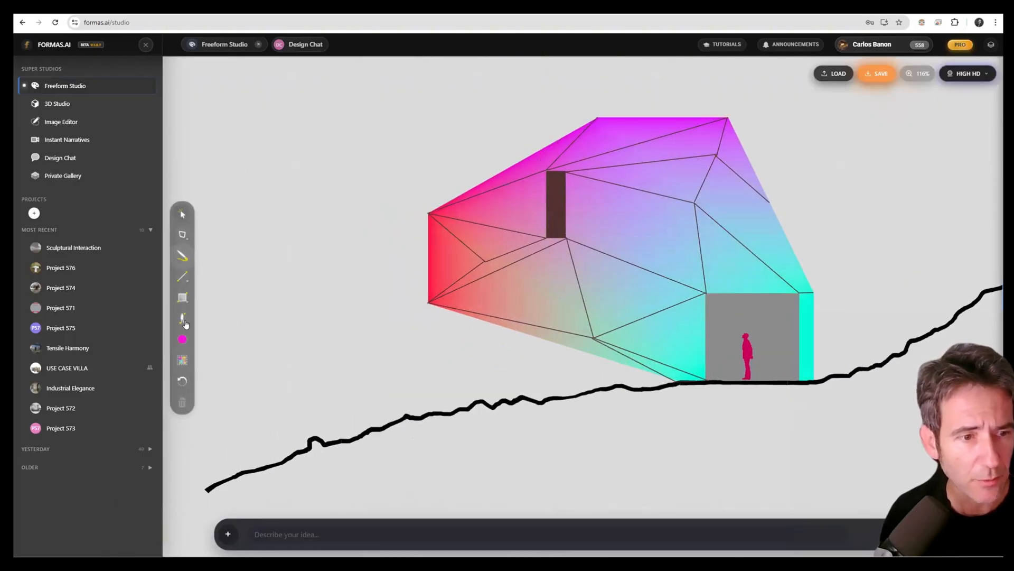
pyautogui.click(183, 339)
pyautogui.click(232, 362)
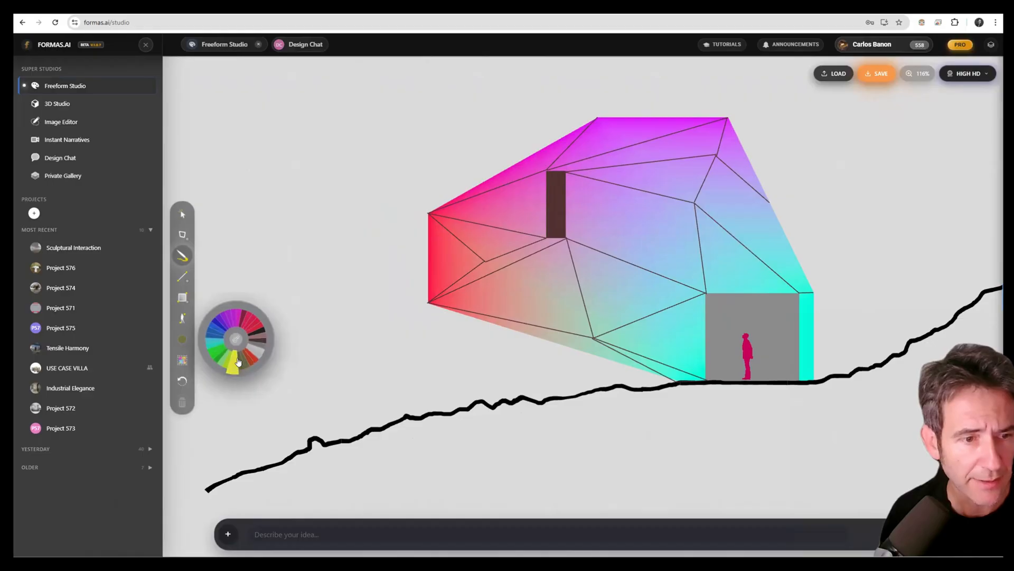
pyautogui.click(218, 358)
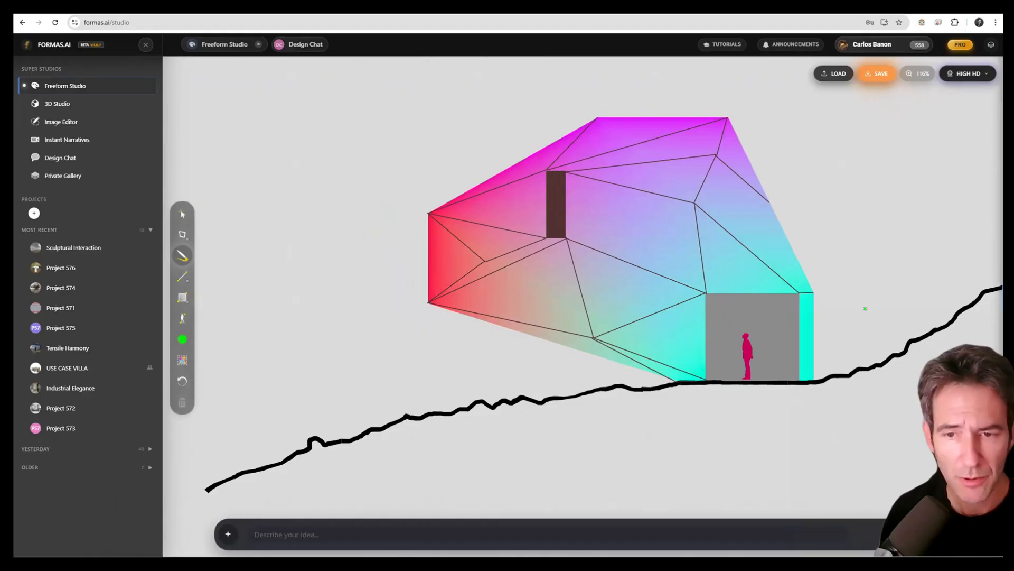
pyautogui.moveTo(872, 359); pyautogui.dragTo(868, 200)
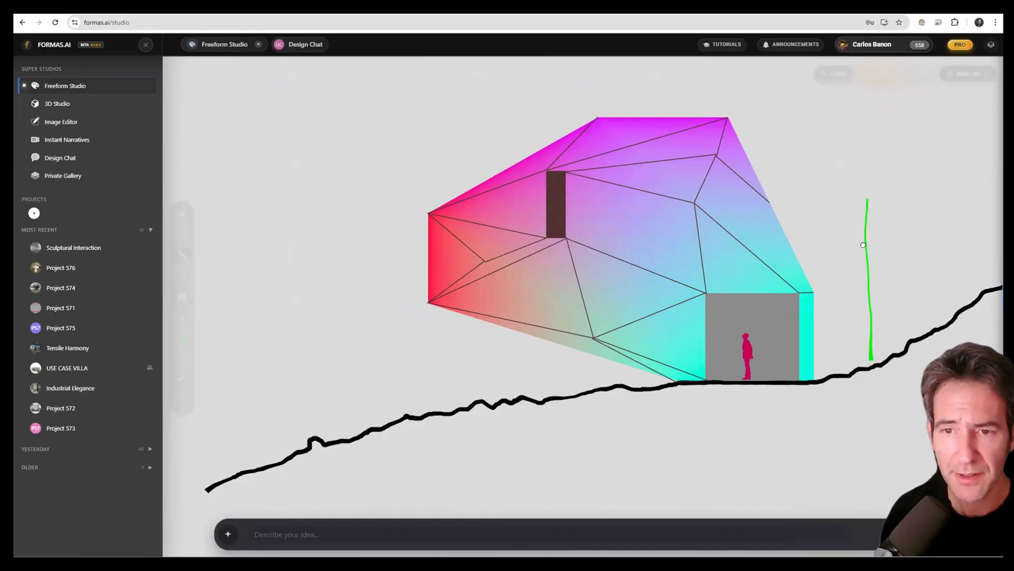
pyautogui.scroll(-4, 845, 327)
pyautogui.moveTo(842, 323)
pyautogui.mouseDown()
pyautogui.moveTo(853, 197)
pyautogui.moveTo(829, 165)
pyautogui.mouseUp()
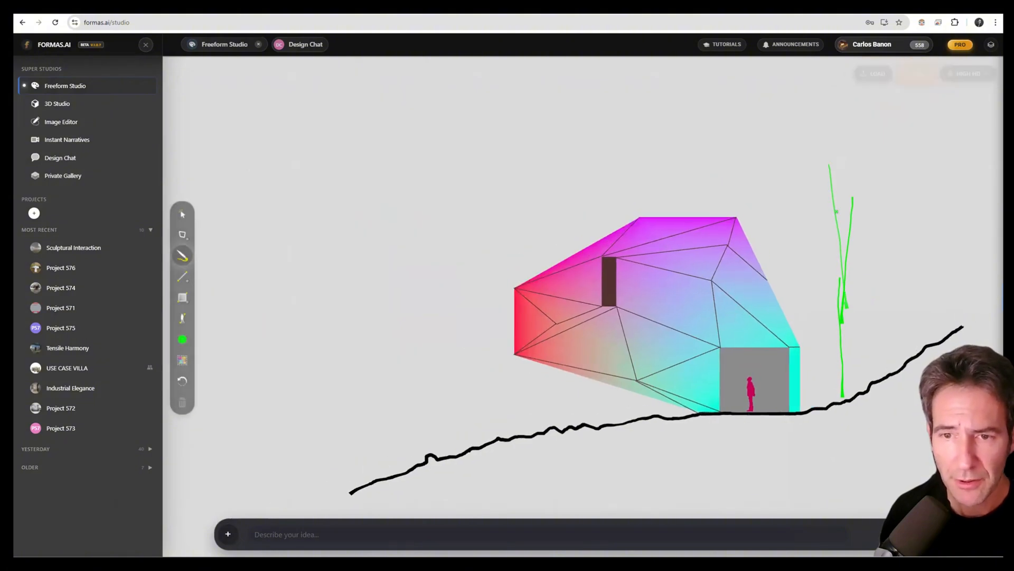
pyautogui.moveTo(841, 270); pyautogui.dragTo(839, 195)
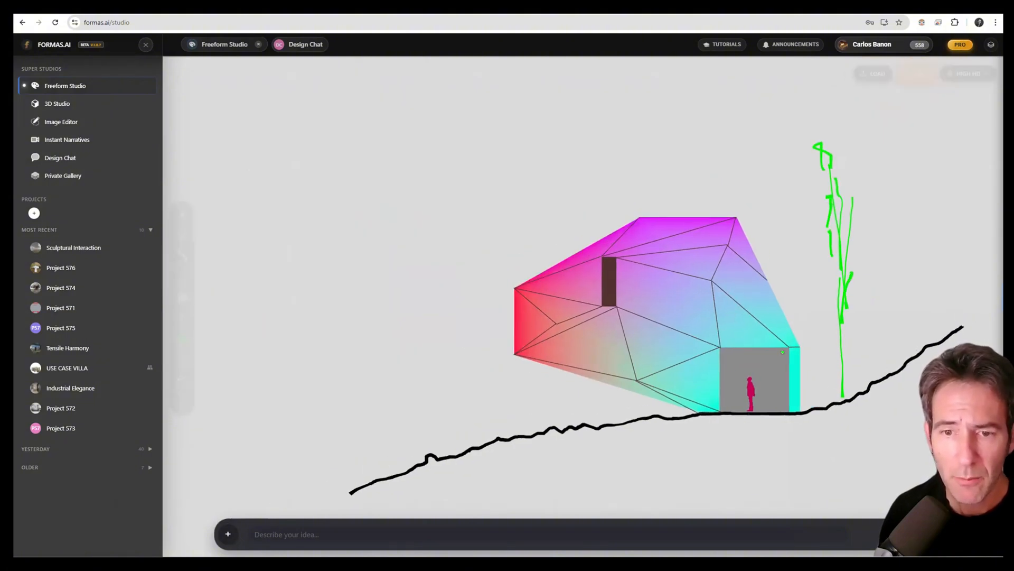
# Sketch a green tree emerging below and above the volume's left part, and add short foliage strokes above the roof and along its right slope.
pyautogui.moveTo(603, 425); pyautogui.dragTo(602, 379)
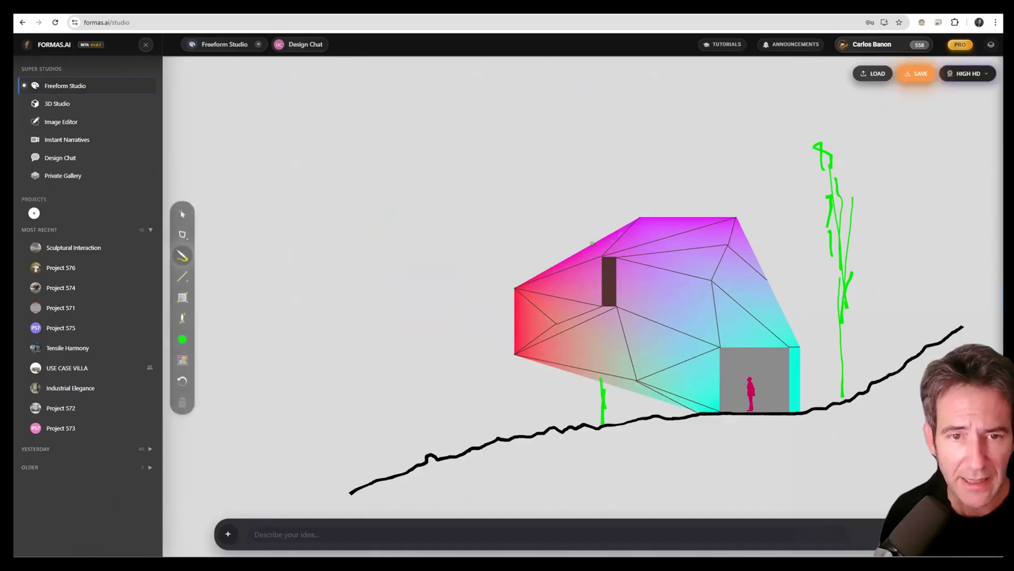
pyautogui.moveTo(594, 242); pyautogui.dragTo(580, 132)
pyautogui.moveTo(590, 207); pyautogui.dragTo(615, 111)
pyautogui.moveTo(649, 181); pyautogui.dragTo(653, 205)
pyautogui.moveTo(664, 137); pyautogui.dragTo(680, 142)
pyautogui.moveTo(717, 210); pyautogui.dragTo(732, 196)
pyautogui.moveTo(738, 183); pyautogui.dragTo(741, 189)
pyautogui.click(750, 206)
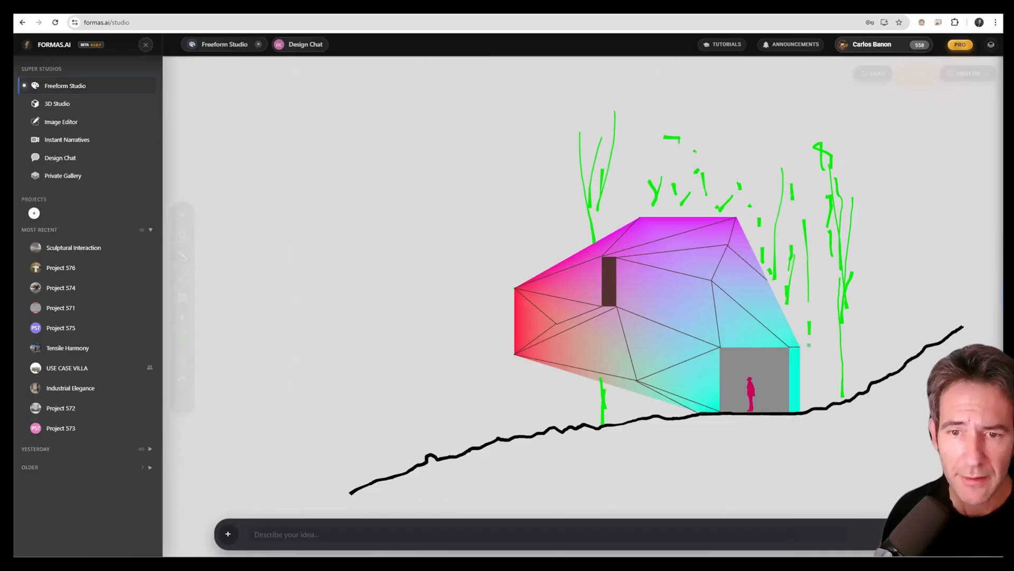
# Sketch more tall green trunks rising from the terrain line on the slope at the far right.
pyautogui.moveTo(873, 372); pyautogui.dragTo(877, 237)
pyautogui.moveTo(880, 199); pyautogui.dragTo(878, 219)
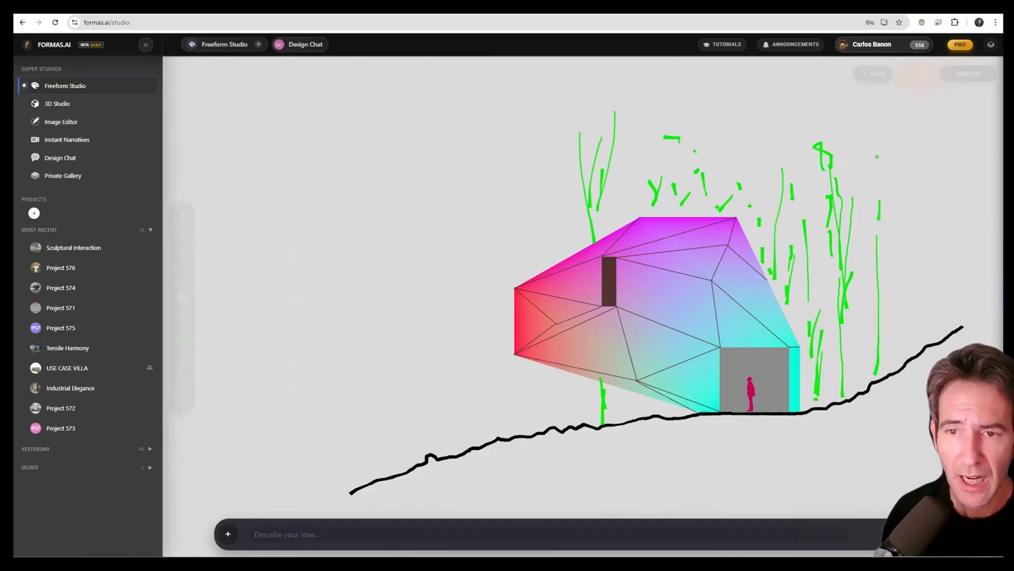
pyautogui.moveTo(882, 289); pyautogui.dragTo(885, 297)
pyautogui.moveTo(910, 354)
pyautogui.mouseDown()
pyautogui.moveTo(906, 166)
pyautogui.moveTo(903, 202)
pyautogui.mouseUp()
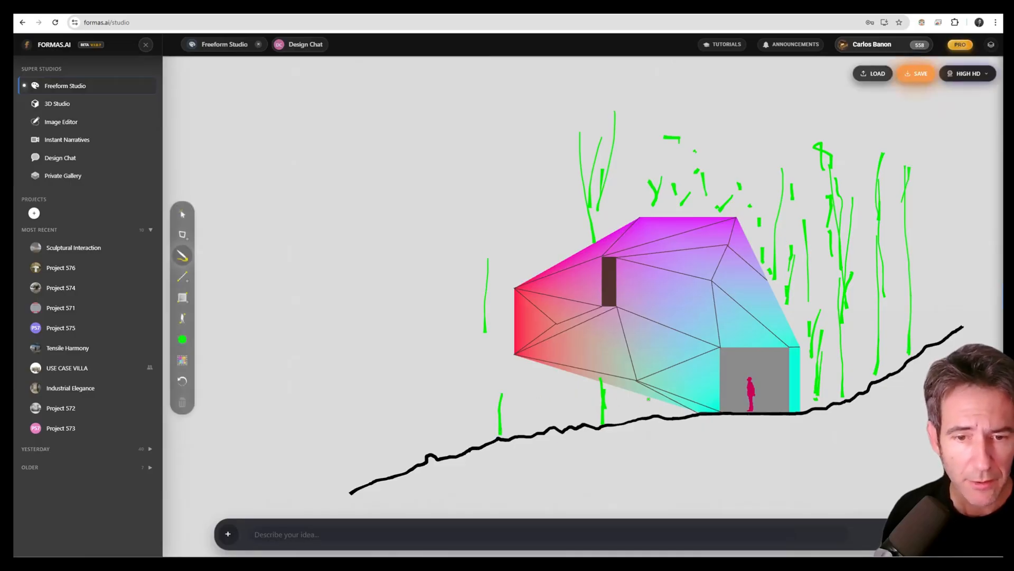
# Draw a green ground line above the terrain left of the volume and a branching tree near its far-left end.
pyautogui.moveTo(589, 408); pyautogui.dragTo(431, 418)
pyautogui.moveTo(338, 436); pyautogui.dragTo(342, 437)
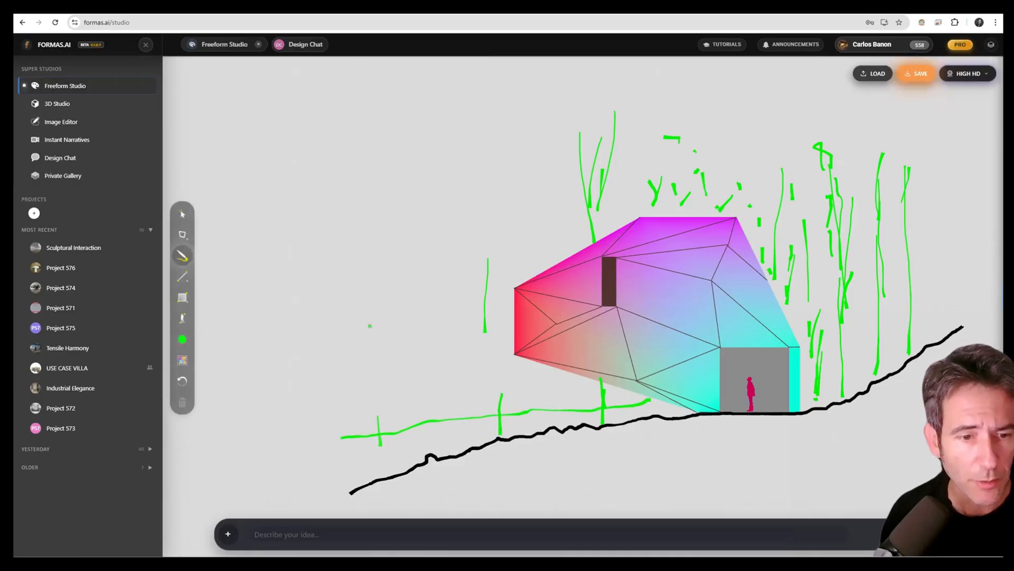
pyautogui.moveTo(370, 317); pyautogui.dragTo(380, 445)
pyautogui.moveTo(396, 229); pyautogui.dragTo(379, 384)
pyautogui.moveTo(369, 243); pyautogui.dragTo(389, 349)
# Sketch a cluster of slender green trunks and small ground marks between the far-left tree and the volume.
pyautogui.moveTo(439, 436); pyautogui.dragTo(439, 297)
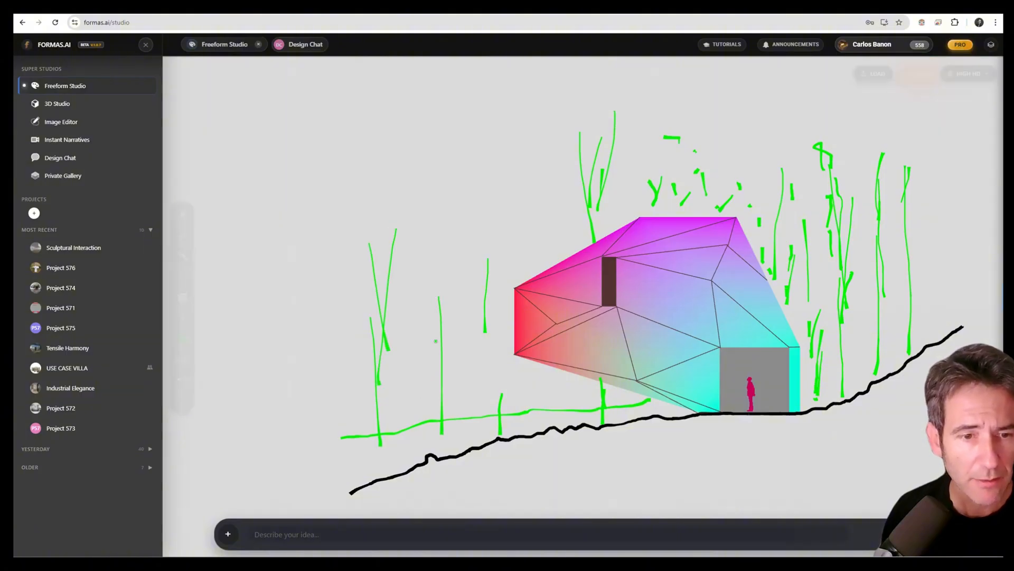
pyautogui.moveTo(455, 255); pyautogui.dragTo(458, 332)
pyautogui.moveTo(444, 216); pyautogui.dragTo(466, 361)
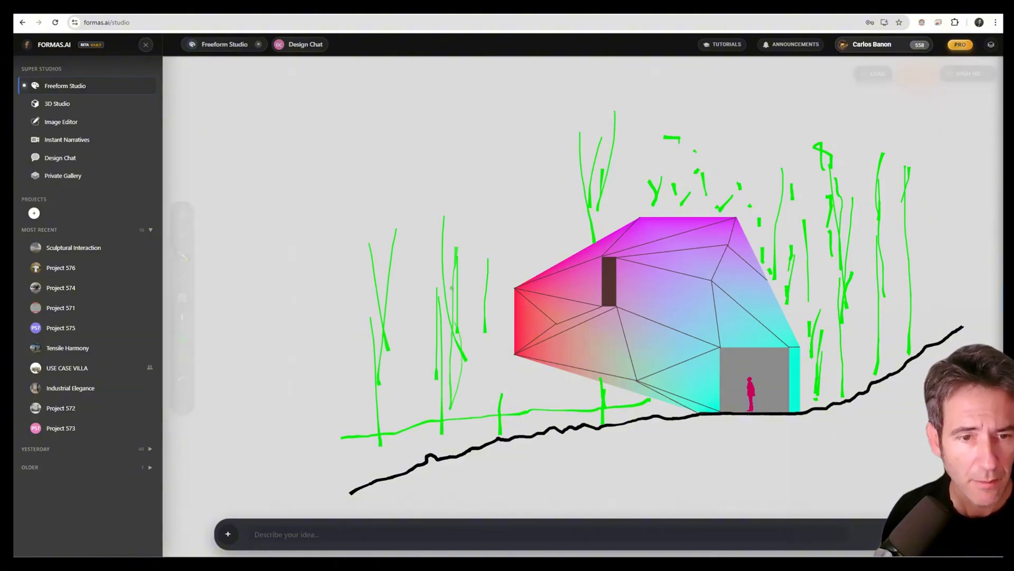
pyautogui.moveTo(485, 416); pyautogui.dragTo(469, 223)
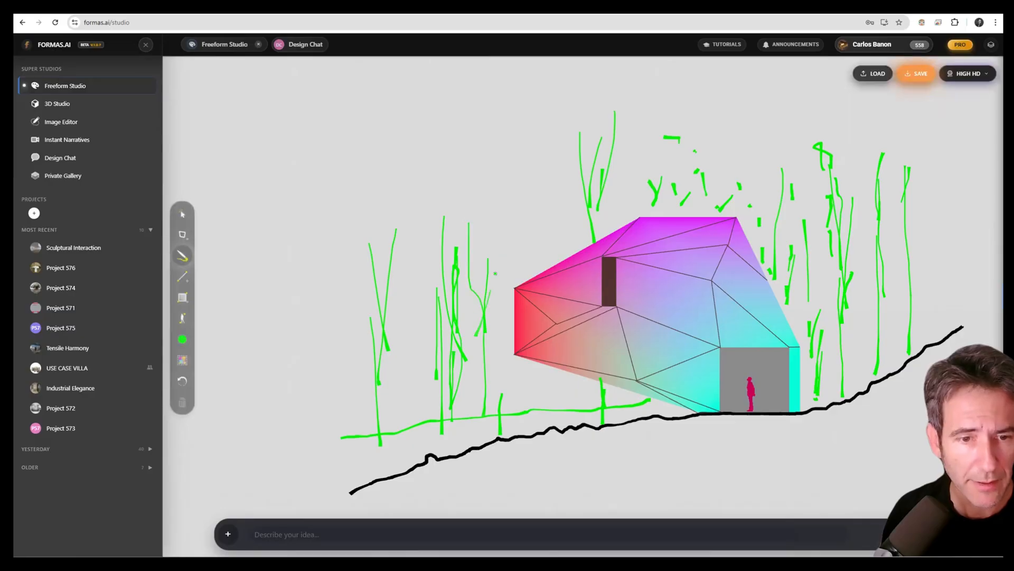
pyautogui.moveTo(476, 335); pyautogui.dragTo(498, 241)
pyautogui.moveTo(482, 432)
pyautogui.mouseDown()
pyautogui.moveTo(482, 405)
pyautogui.moveTo(445, 429)
pyautogui.mouseUp()
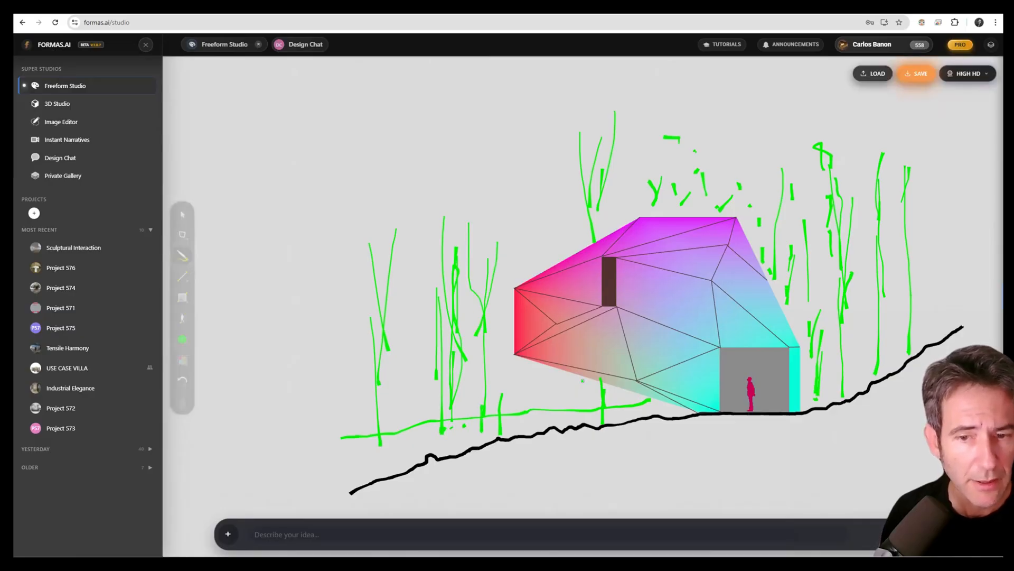
# Move the human figure slightly right to stand centred in the grey rectangle on the terrain line, and deselect it.
pyautogui.click(184, 219)
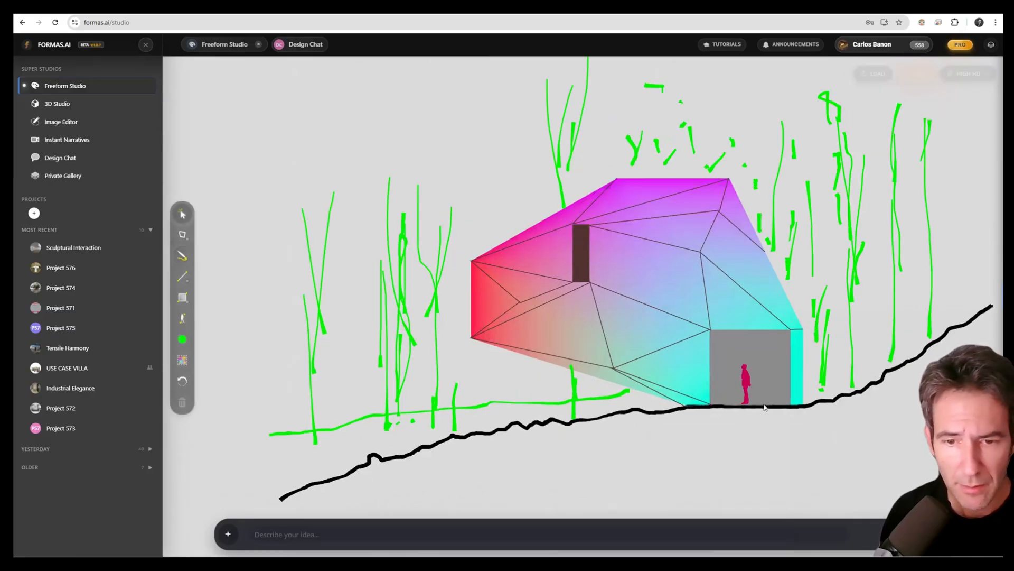
pyautogui.scroll(5, 775, 435)
pyautogui.click(751, 402)
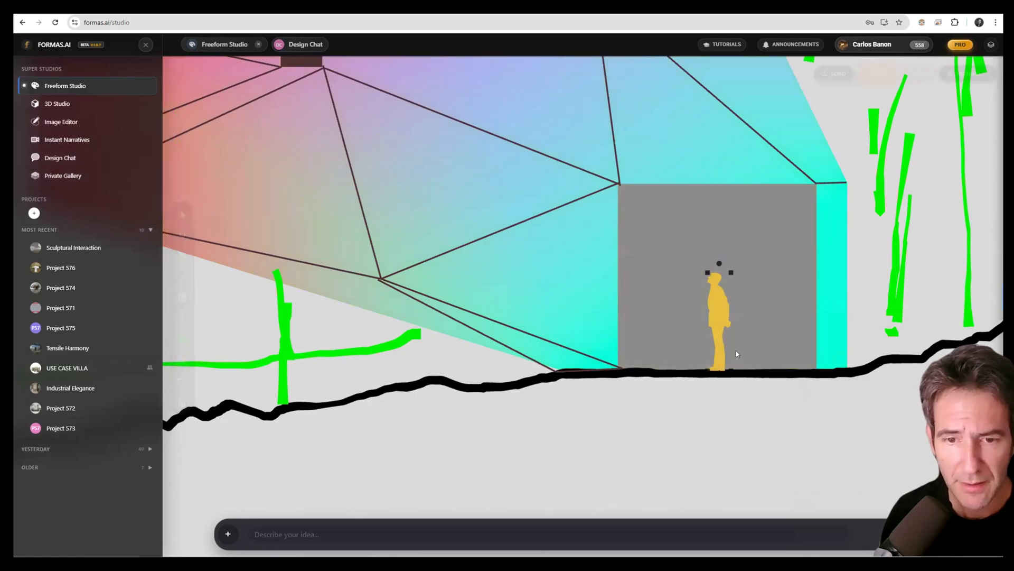
pyautogui.scroll(-5, 736, 350)
pyautogui.scroll(-3, 730, 348)
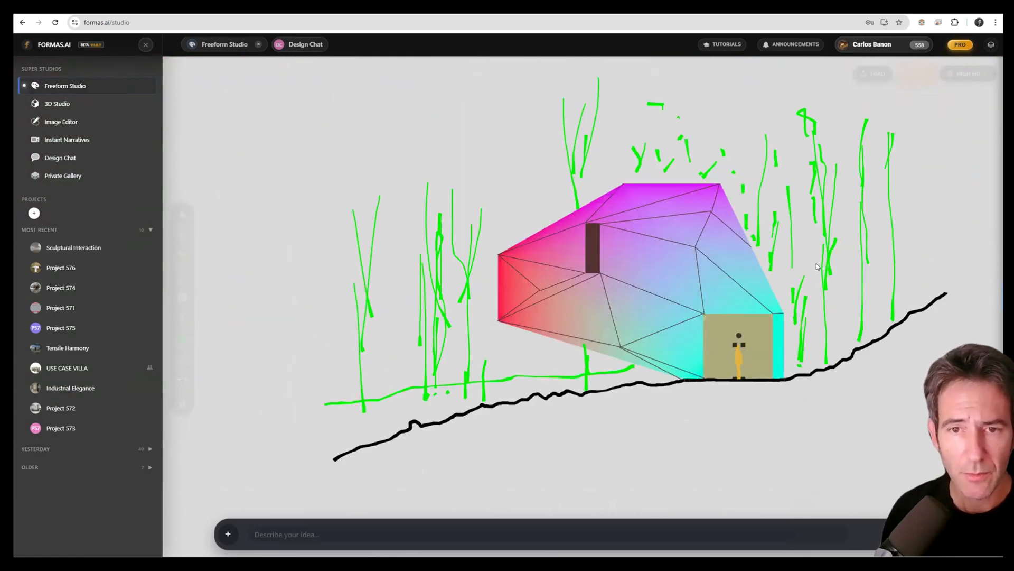
pyautogui.click(392, 183)
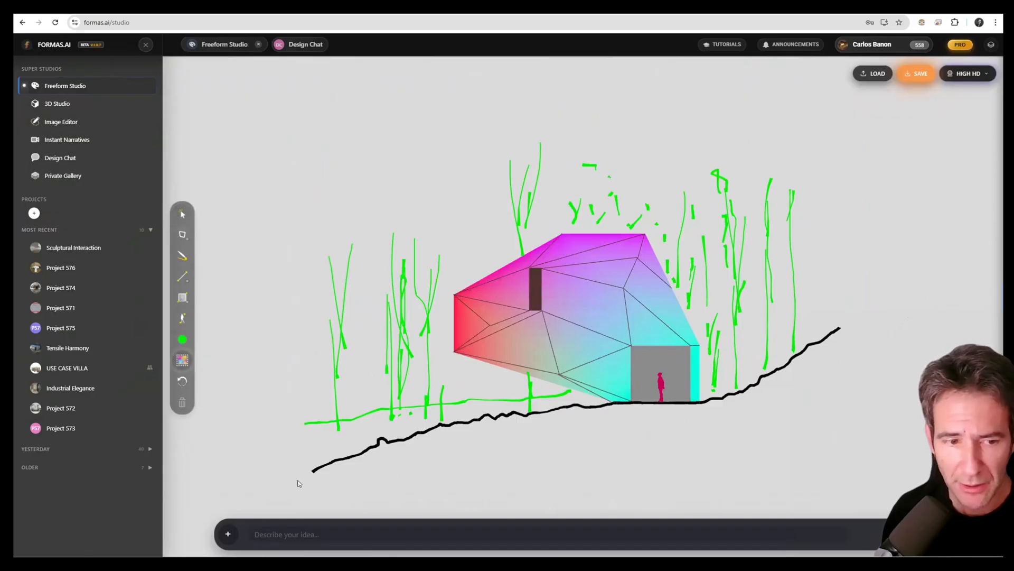
# Frame the sketch and prompt for a faceted tensile cabin of orange fabric efte in a forest in chile, with depth of field and a person beside it.
pyautogui.moveTo(299, 483); pyautogui.dragTo(853, 91)
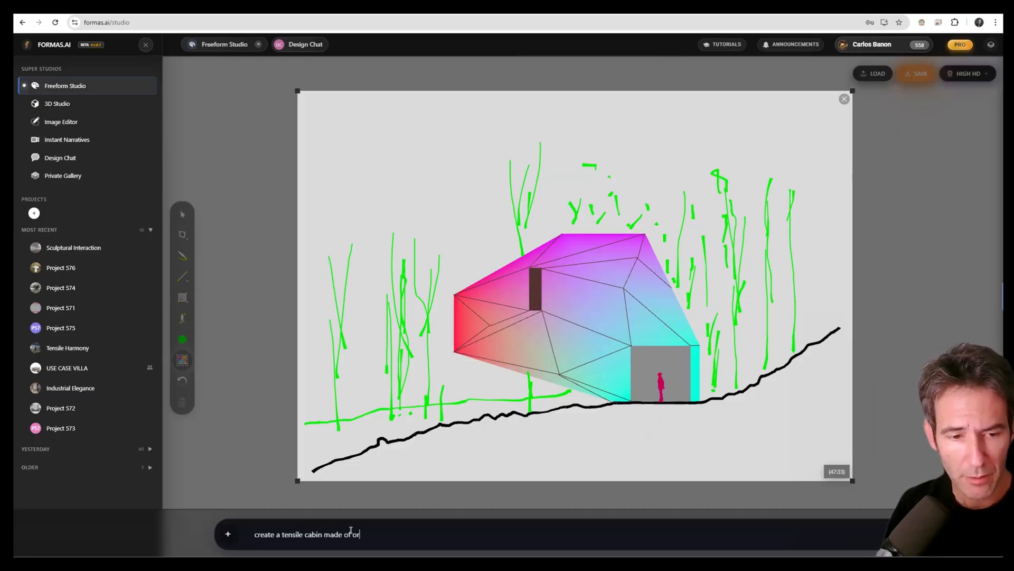
pyautogui.write('bri')
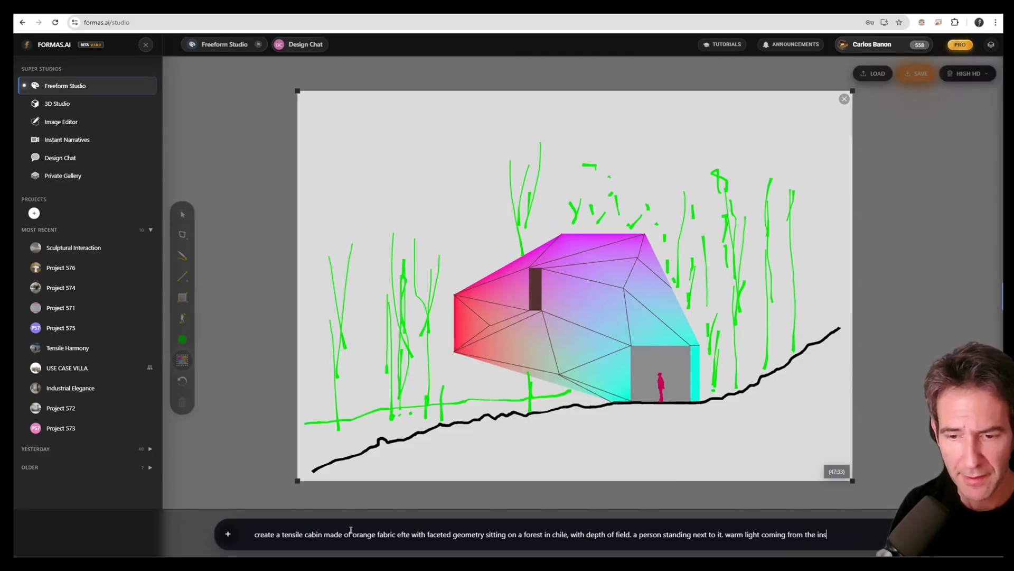
# Complete the prompt with "warm light coming from the inside of the tent. background is a forest with tall pines.".
pyautogui.write('of th')
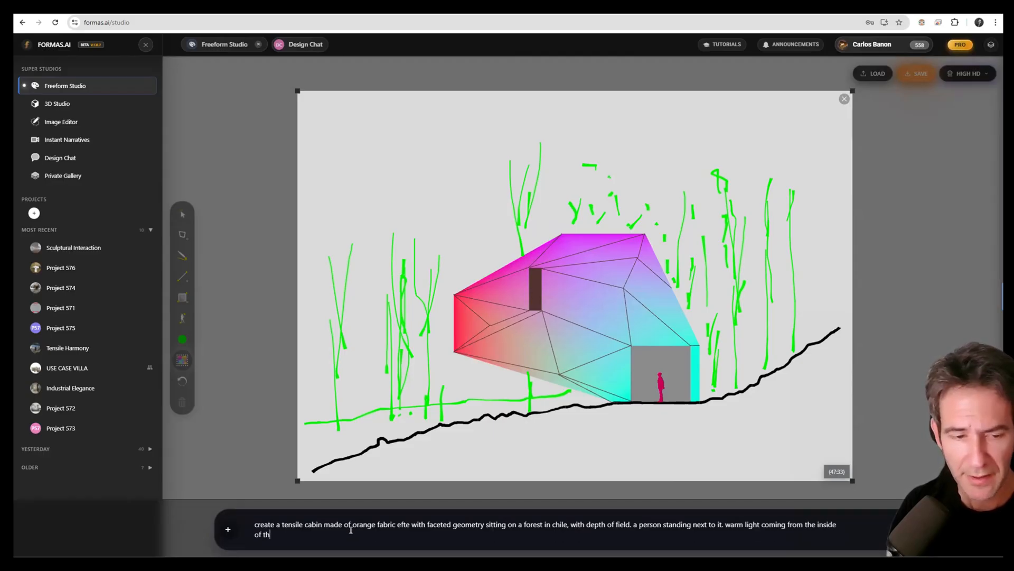
pyautogui.write('e tent. background i')
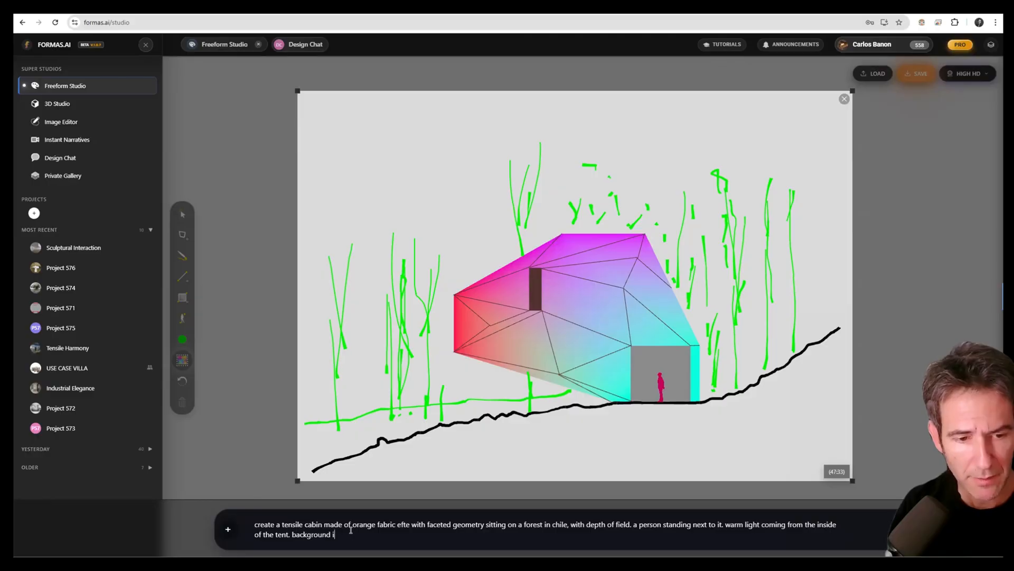
pyautogui.write('s a forest wit')
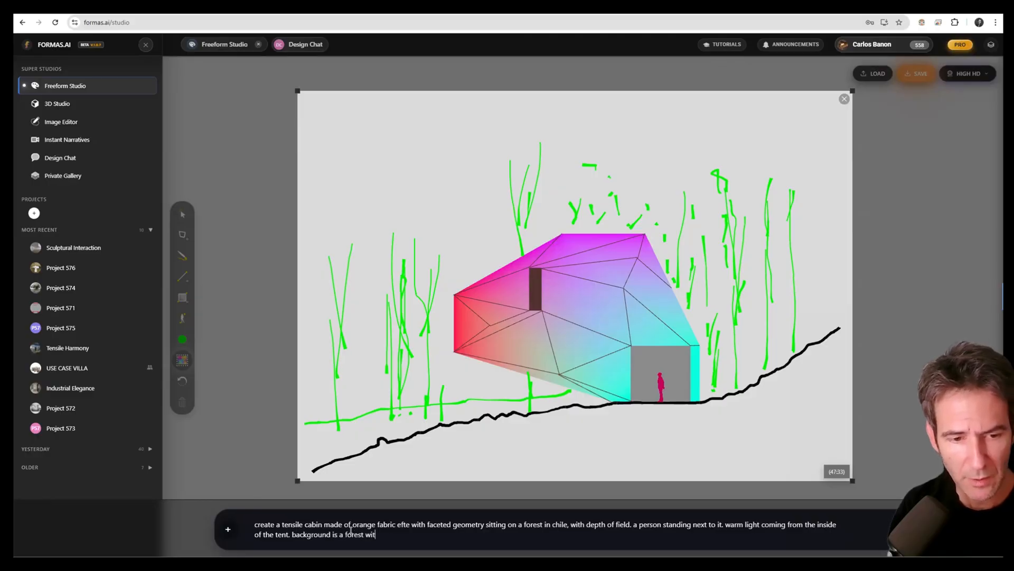
pyautogui.write('h tall pines.')
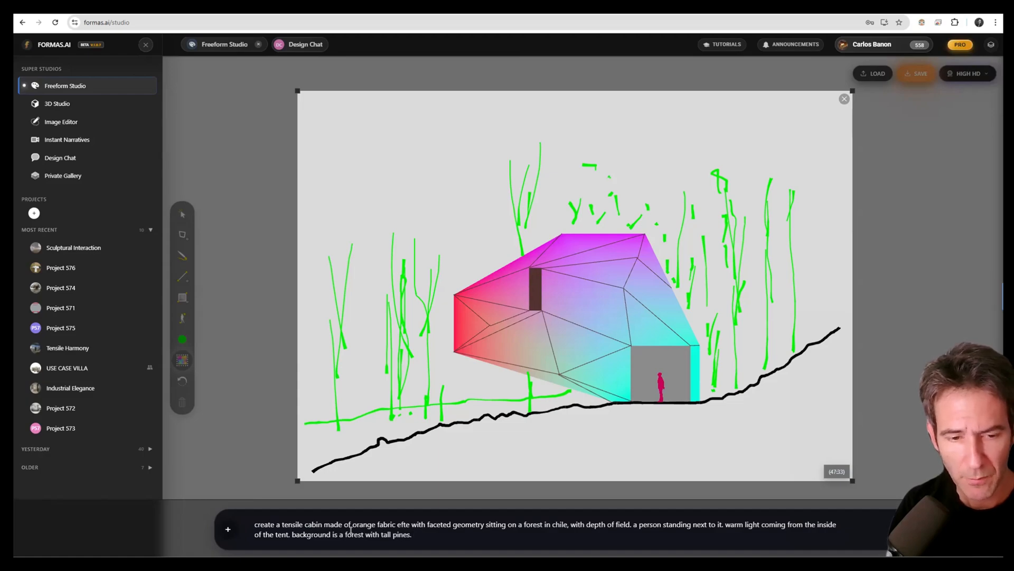
# Append "morning light and longt shadows." to the prompt, choose High HD quality, and generate the render.
pyautogui.write(' morning light and longt shadows.')
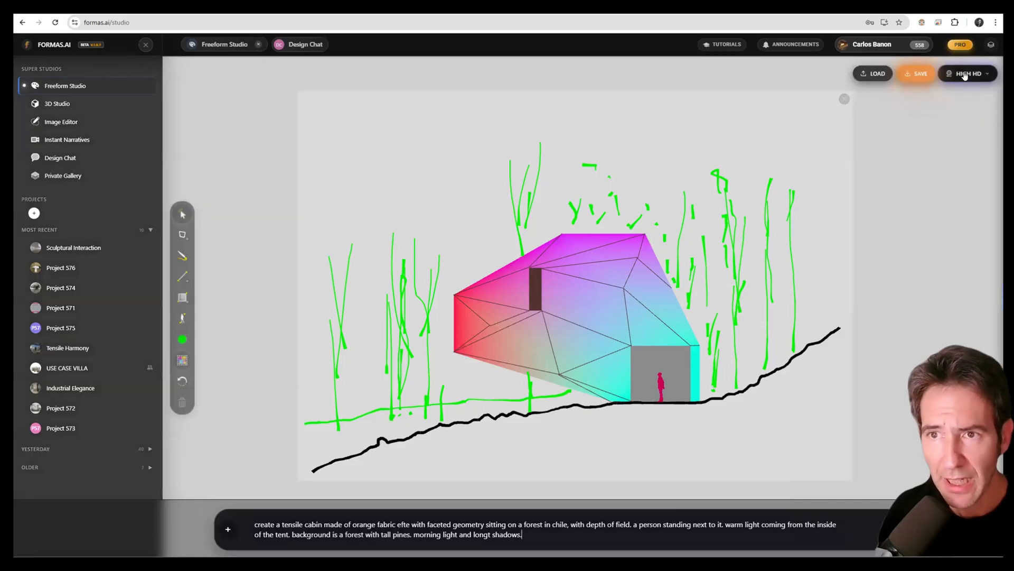
pyautogui.click(964, 75)
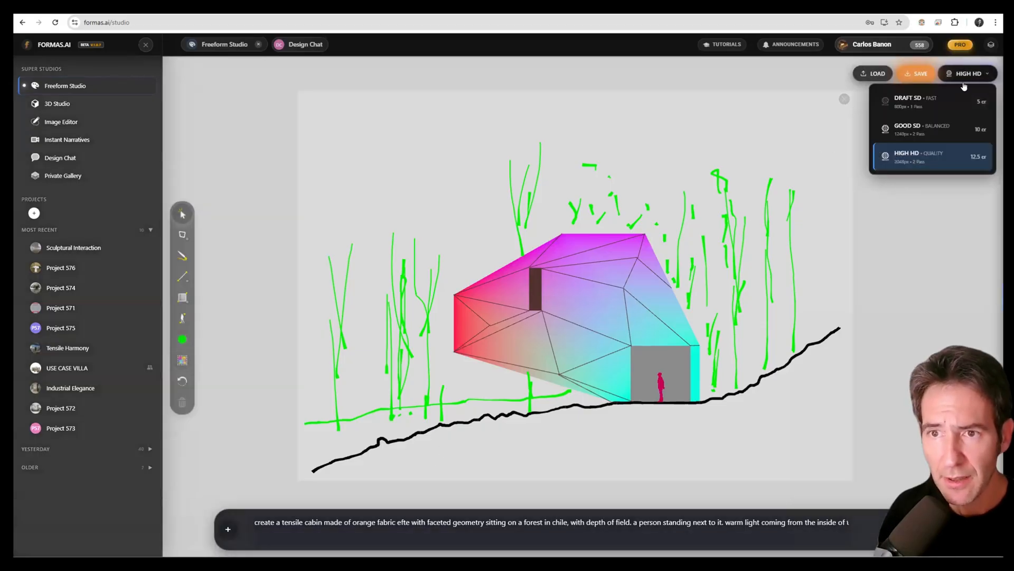
pyautogui.click(913, 154)
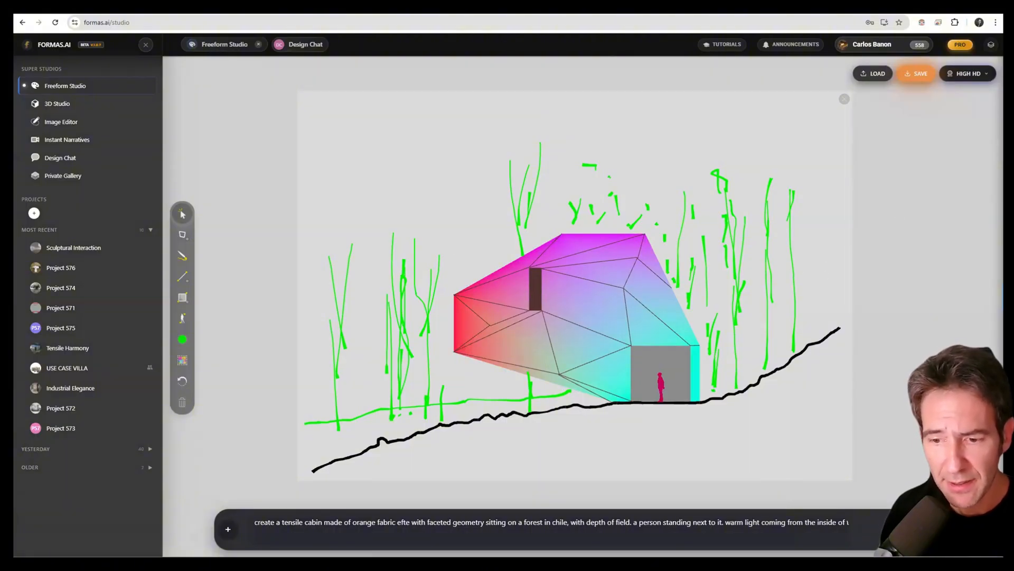
pyautogui.click(921, 529)
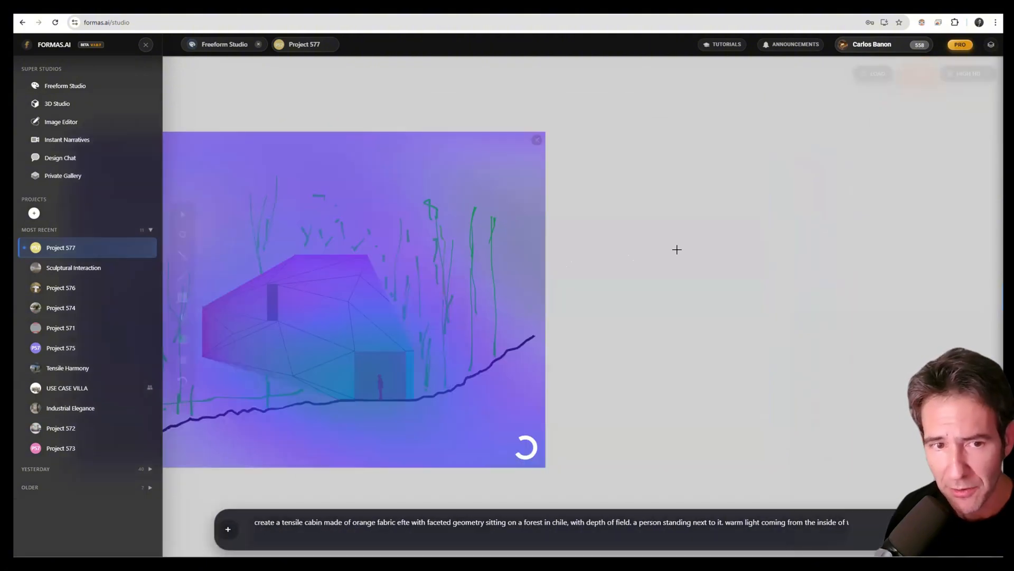
# Duplicate the whole cabin sketch and place the copy to the right of the frame being rendered.
pyautogui.moveTo(643, 235); pyautogui.dragTo(726, 222)
pyautogui.scroll(-1, 718, 221)
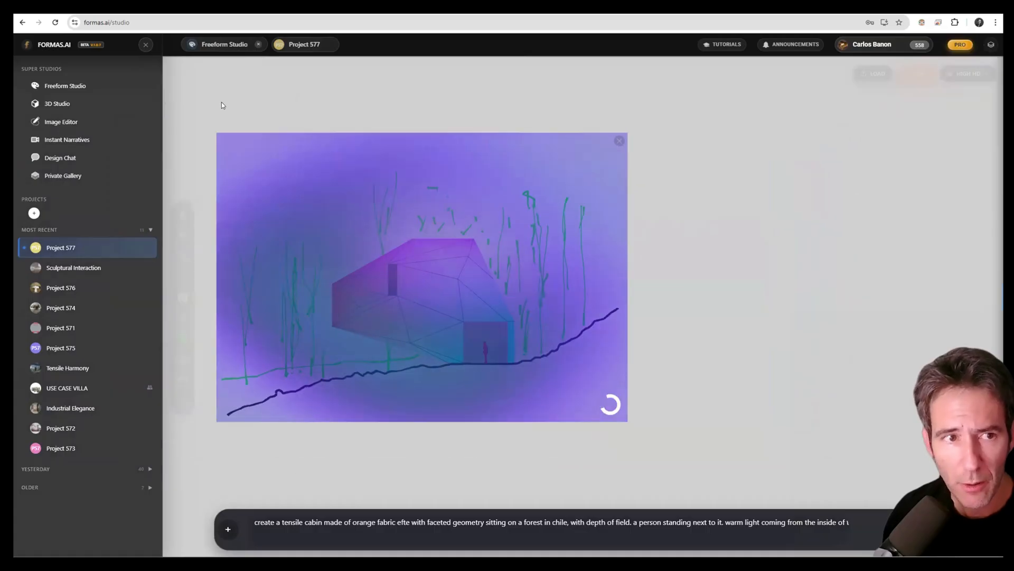
pyautogui.moveTo(183, 98)
pyautogui.mouseDown()
pyautogui.moveTo(631, 375)
pyautogui.moveTo(630, 388)
pyautogui.mouseUp()
pyautogui.hotkey('ctrl', 'c')
pyautogui.hotkey('ctrl', 'v')
pyautogui.moveTo(507, 362); pyautogui.dragTo(858, 339)
pyautogui.moveTo(858, 338)
pyautogui.mouseDown()
pyautogui.moveTo(497, 336)
pyautogui.moveTo(727, 338)
pyautogui.mouseUp()
pyautogui.click(672, 450)
# Delete the narrow window rectangle and the facet lines across the left part of the duplicated volume.
pyautogui.scroll(5, 680, 353)
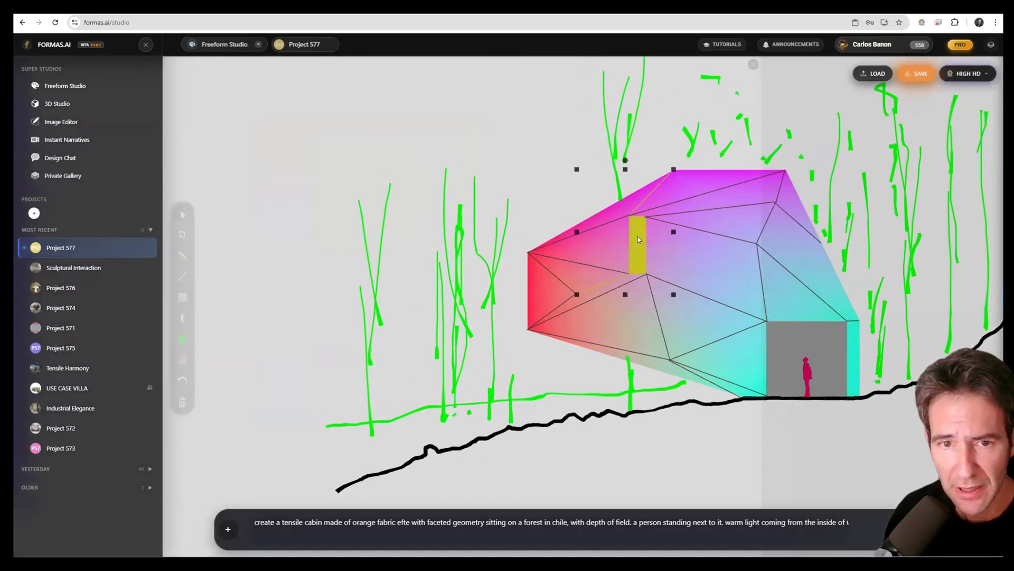
pyautogui.moveTo(638, 237); pyautogui.dragTo(584, 258)
pyautogui.press('Delete')
pyautogui.moveTo(523, 167); pyautogui.dragTo(651, 372)
pyautogui.press('Delete')
# Reshape the duplicated gradient volume by enlarging its rear rectangle and trying it in different positions relative to the doorway.
pyautogui.moveTo(686, 201); pyautogui.dragTo(535, 218)
pyautogui.moveTo(638, 304); pyautogui.dragTo(636, 347)
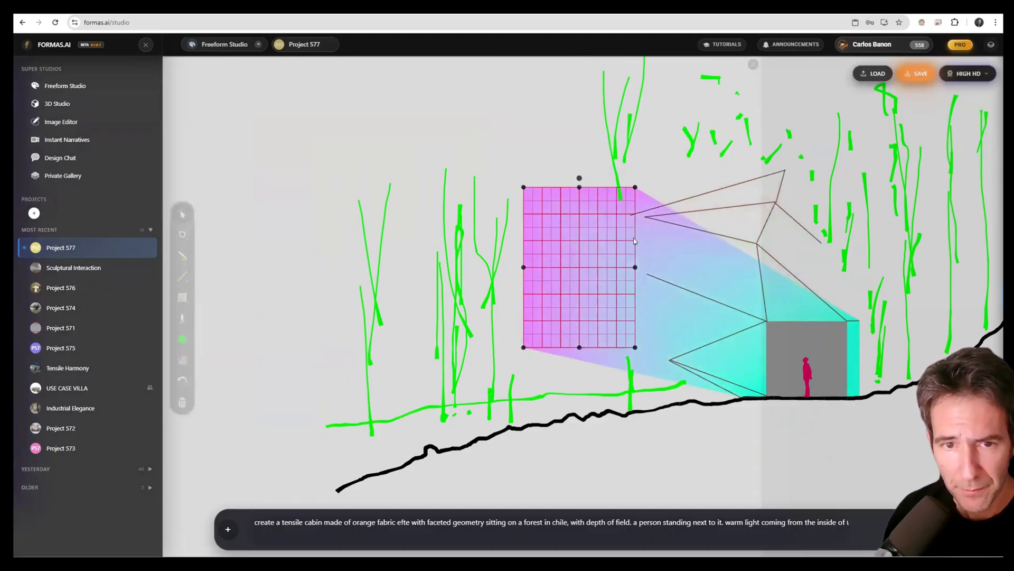
pyautogui.moveTo(569, 291); pyautogui.dragTo(777, 228)
pyautogui.click(823, 480)
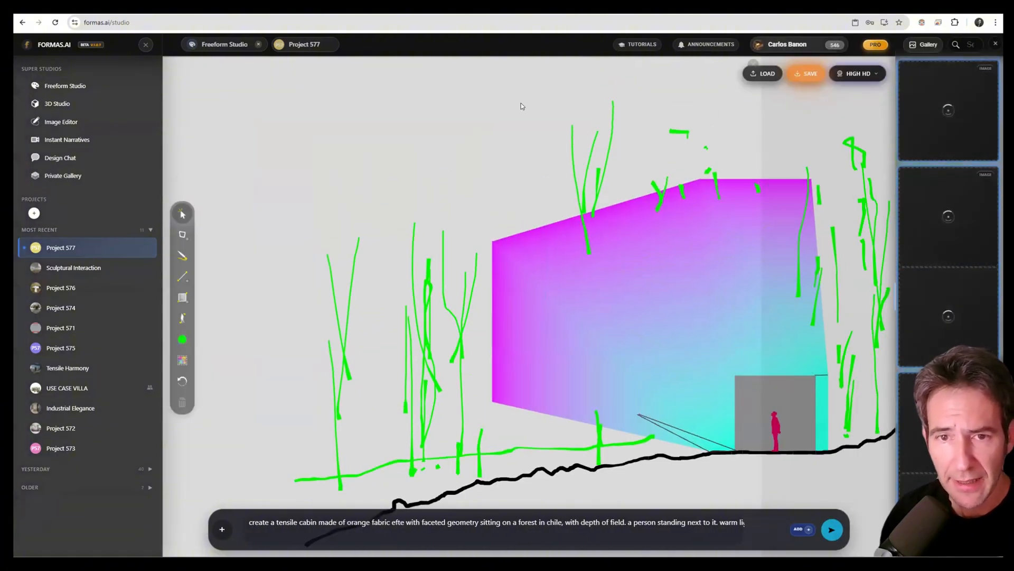
pyautogui.moveTo(761, 332); pyautogui.dragTo(774, 328)
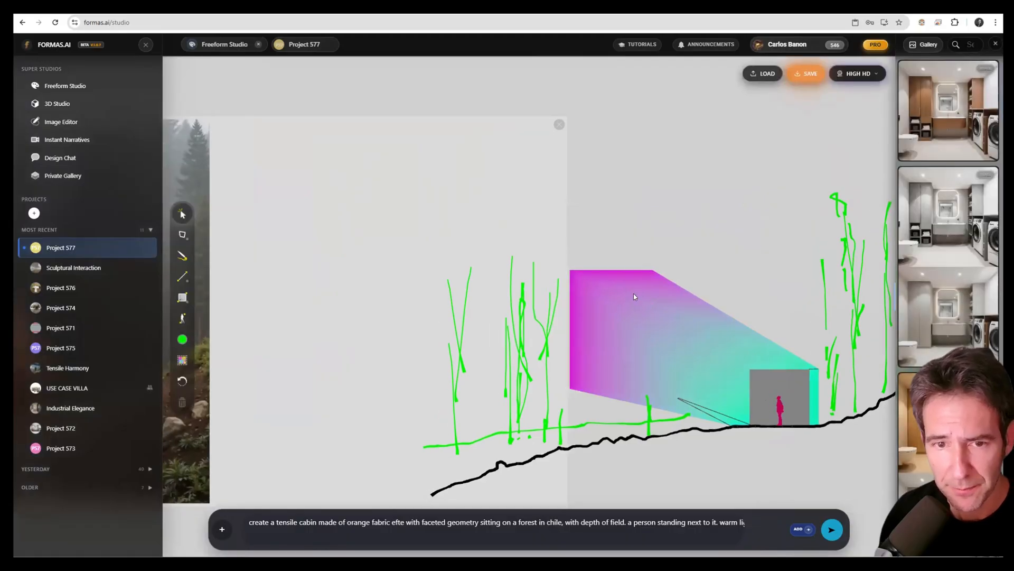
pyautogui.moveTo(631, 289); pyautogui.dragTo(770, 231)
pyautogui.click(750, 207)
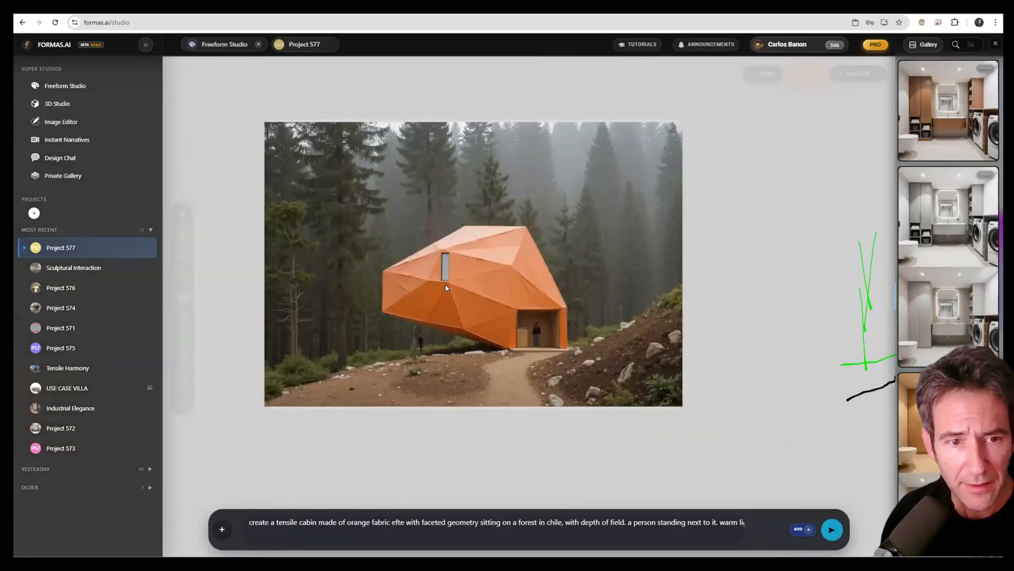
# Inspect the orange cabin render up close, find it in the gallery, and compare it with its parent sketch.
pyautogui.scroll(2, 445, 288)
pyautogui.moveTo(445, 288); pyautogui.dragTo(540, 289)
pyautogui.scroll(2, 539, 288)
pyautogui.scroll(3, 576, 304)
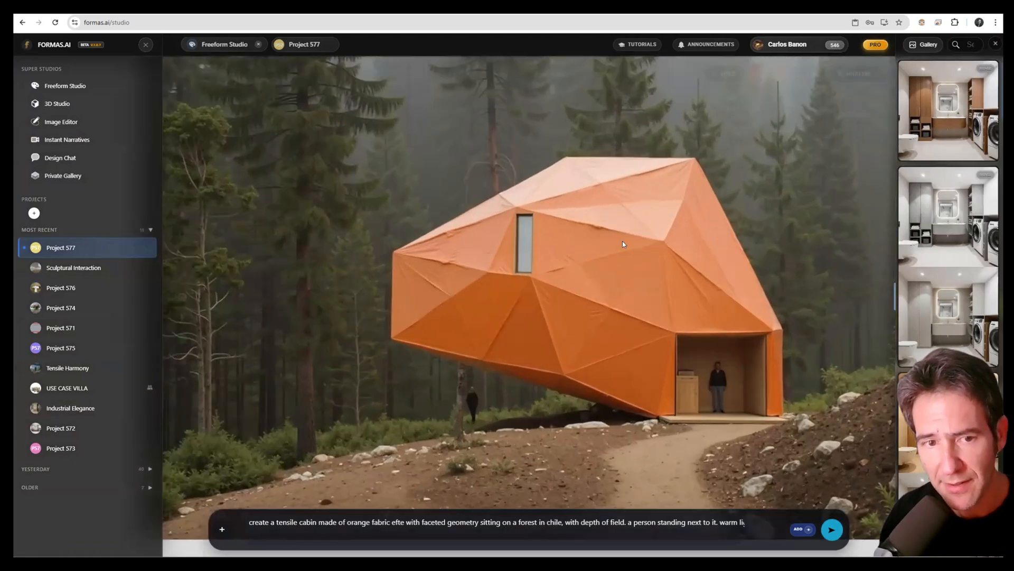
pyautogui.scroll(-2, 624, 268)
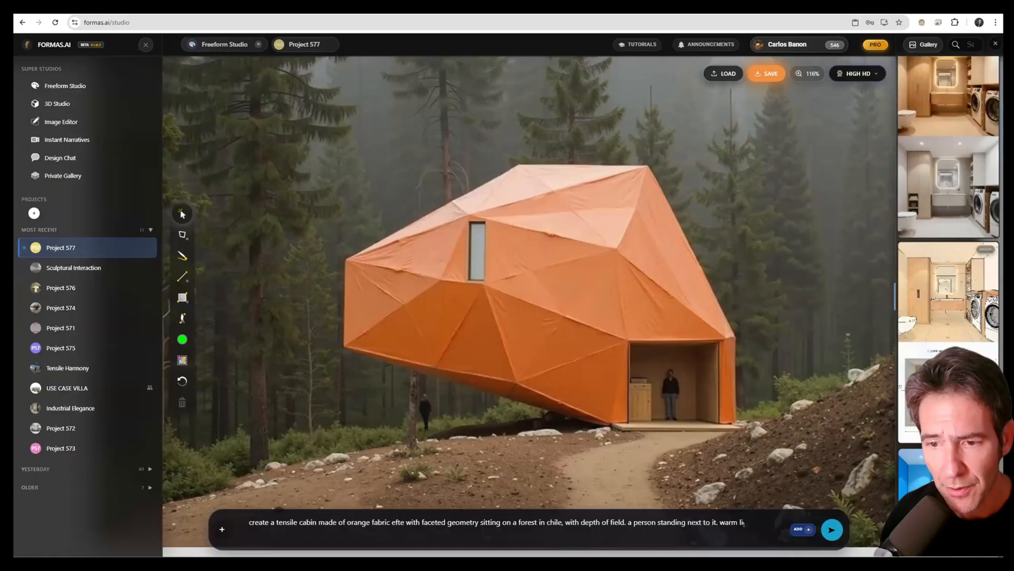
pyautogui.scroll(-15, 948, 238)
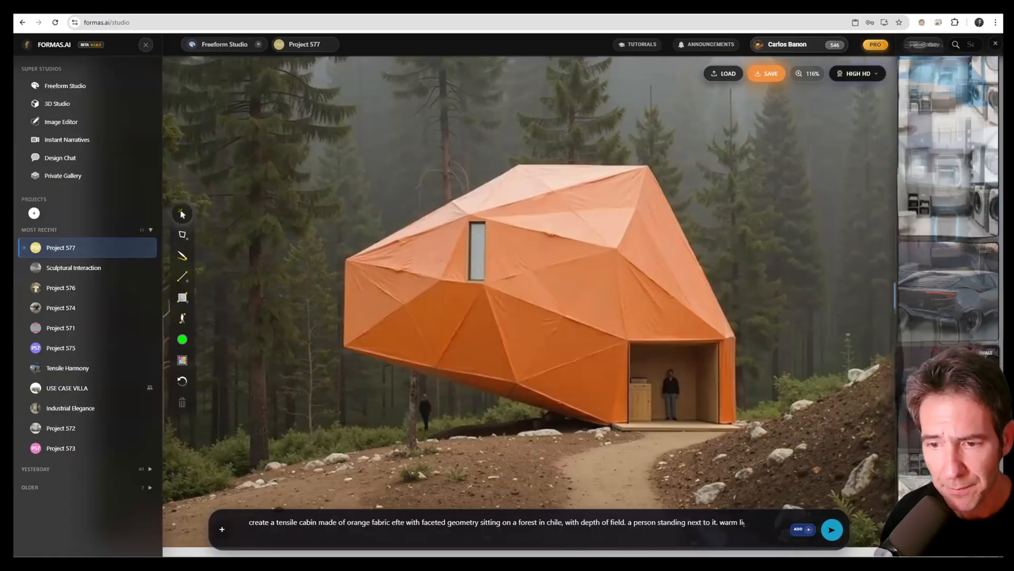
pyautogui.scroll(-10, 948, 237)
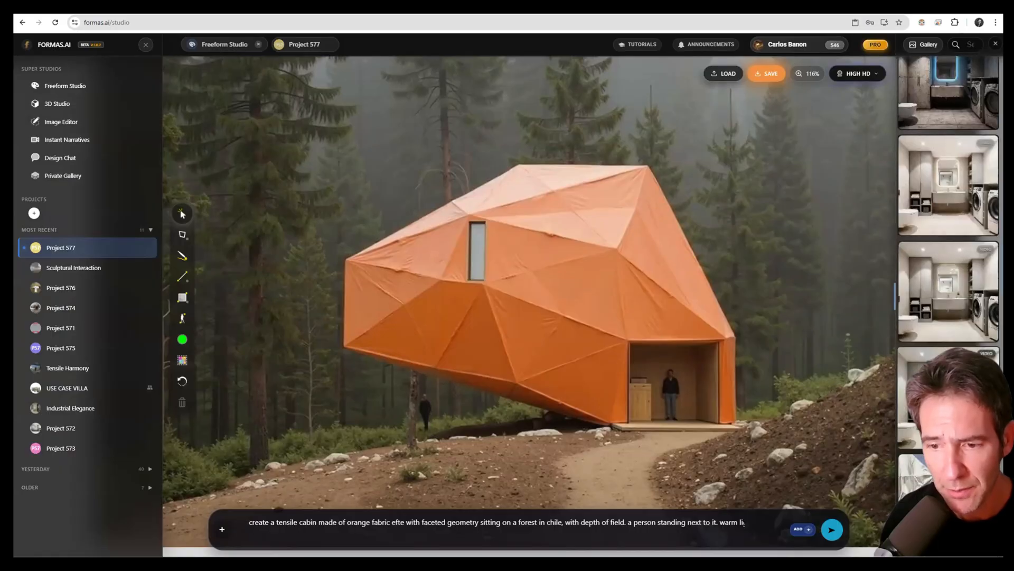
pyautogui.scroll(-5, 961, 302)
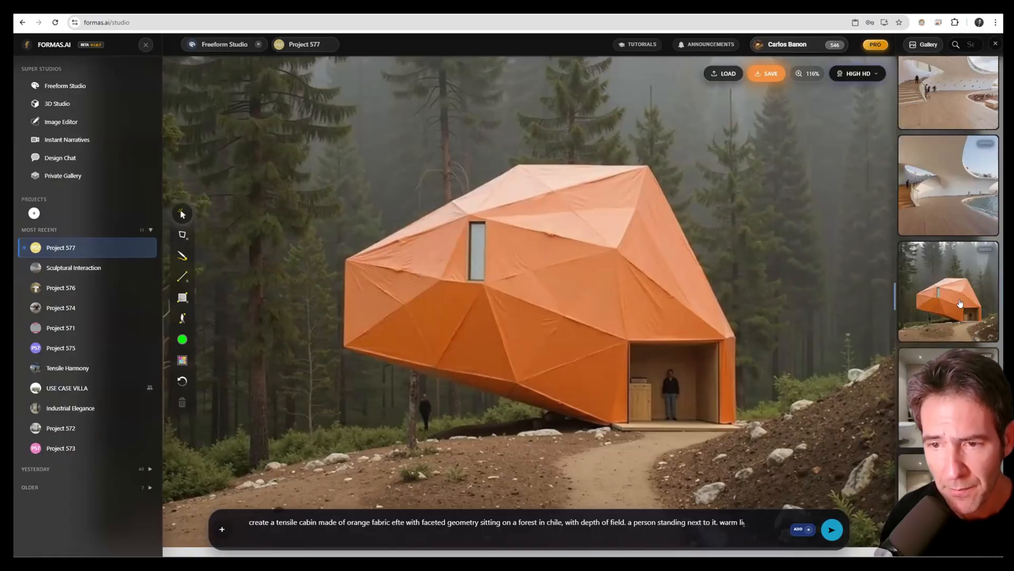
pyautogui.click(961, 303)
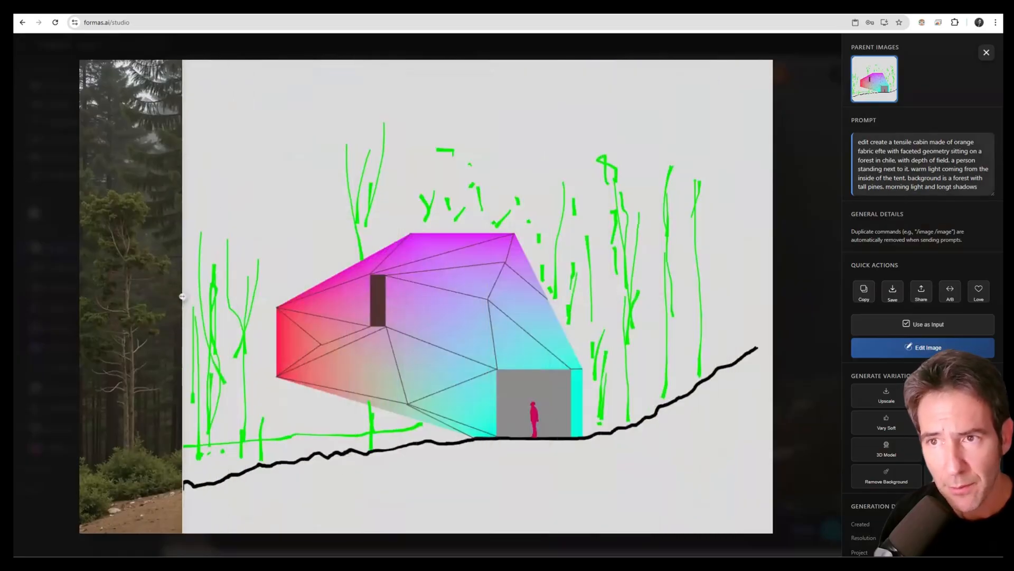
pyautogui.click(986, 52)
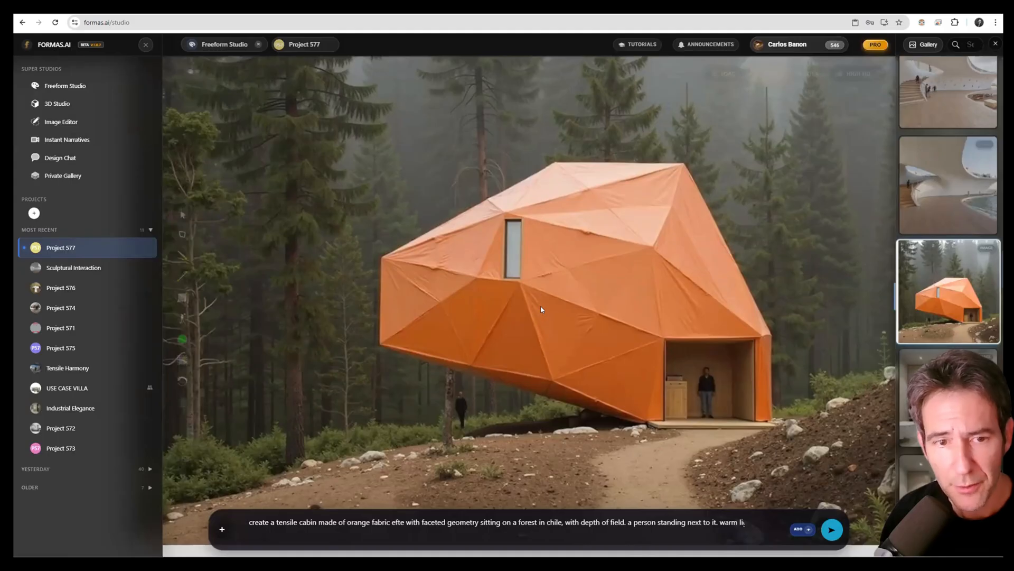
# Frame the left part of the rendered cabin with its narrow window as a tall edit region, from the treetops to the ground.
pyautogui.scroll(-5, 576, 301)
pyautogui.scroll(3, 575, 299)
pyautogui.scroll(2, 370, 285)
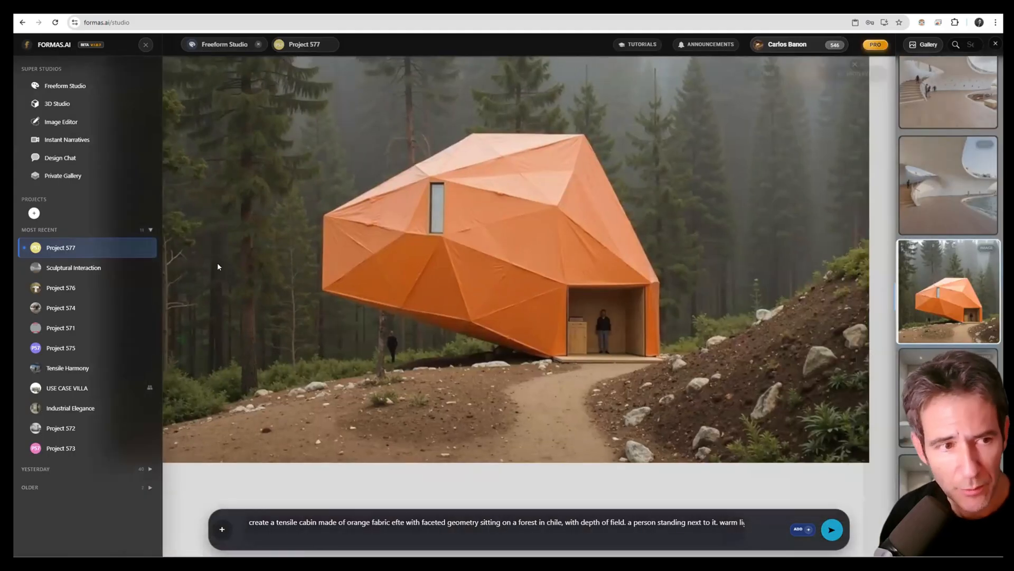
pyautogui.scroll(2, 217, 262)
pyautogui.click(180, 361)
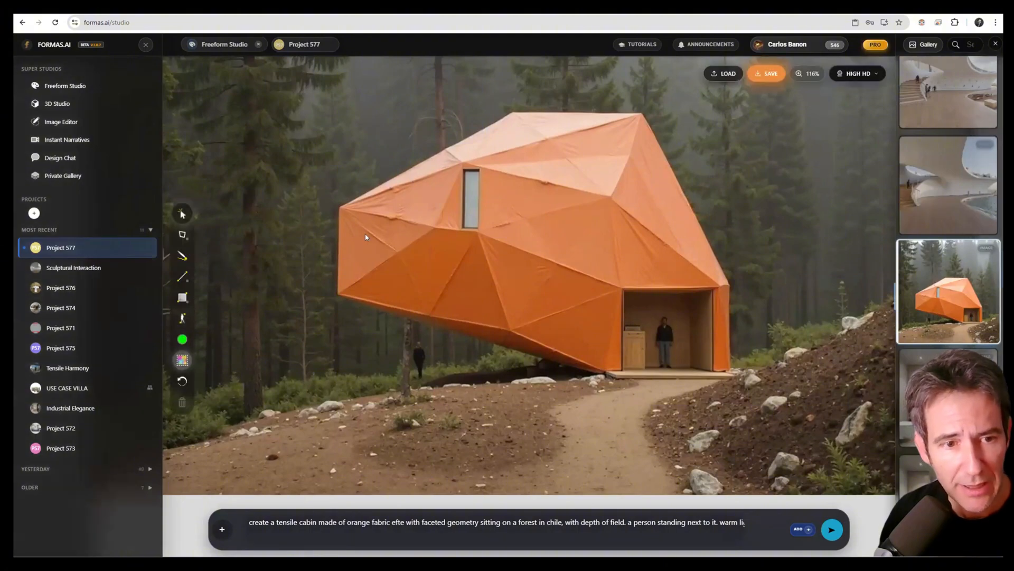
pyautogui.scroll(-5, 528, 351)
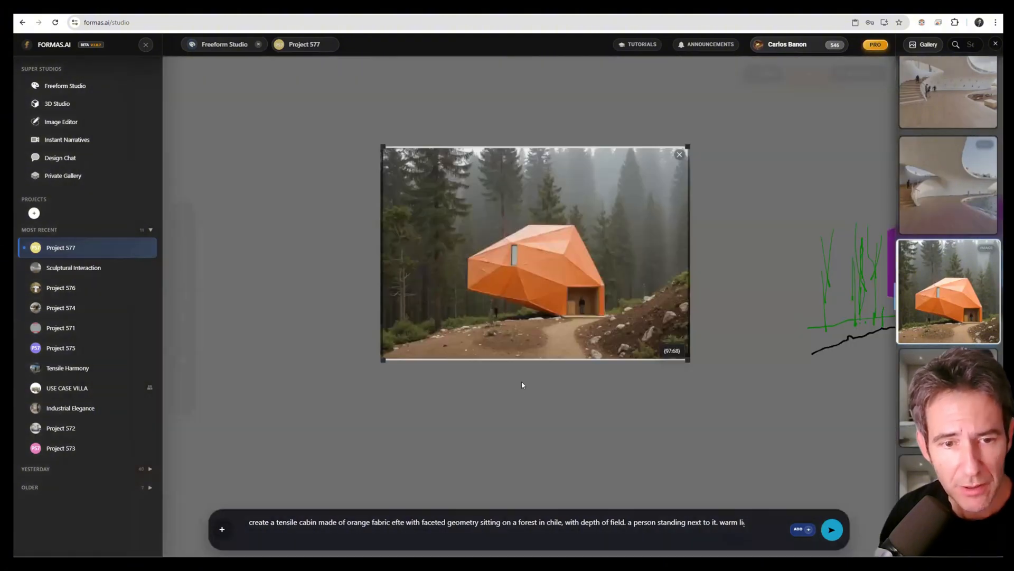
pyautogui.scroll(4, 482, 265)
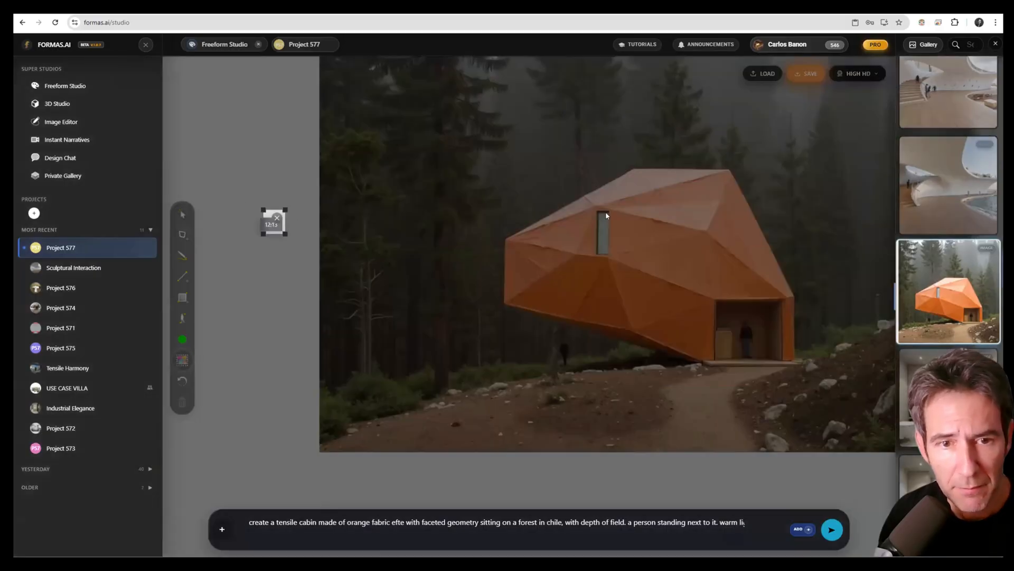
pyautogui.scroll(3, 422, 169)
pyautogui.moveTo(410, 147); pyautogui.dragTo(611, 434)
pyautogui.moveTo(631, 473); pyautogui.dragTo(680, 497)
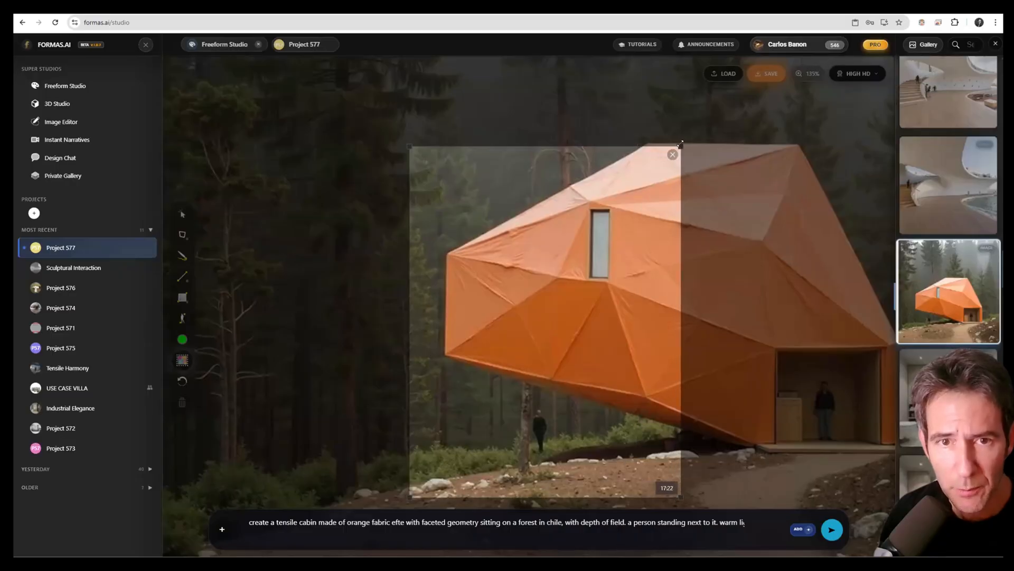
pyautogui.moveTo(680, 144); pyautogui.dragTo(680, 100)
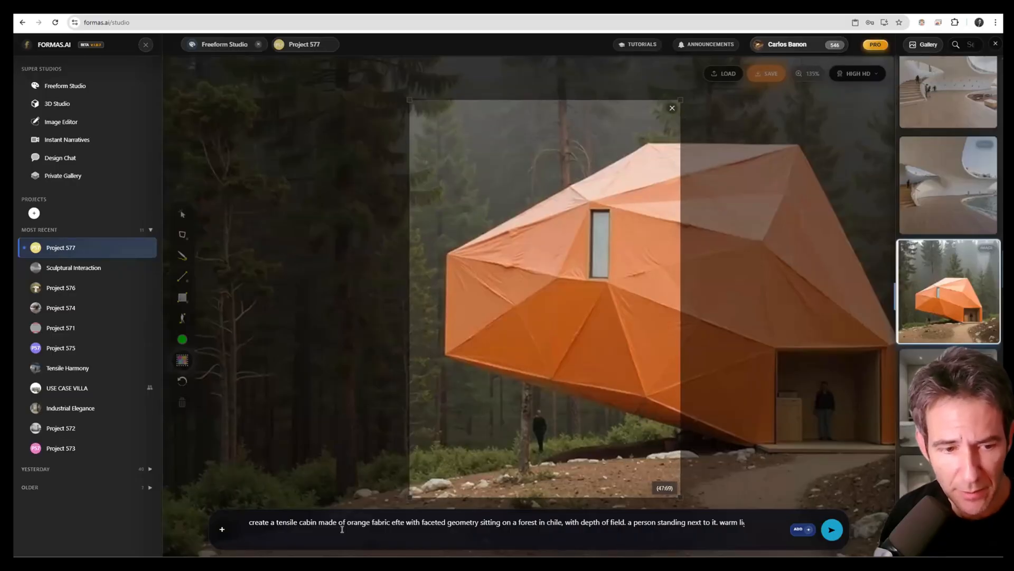
# Replace "orange fabric efte" in the prompt with "aluminium foil with reflection and gloss,".
pyautogui.click(313, 528)
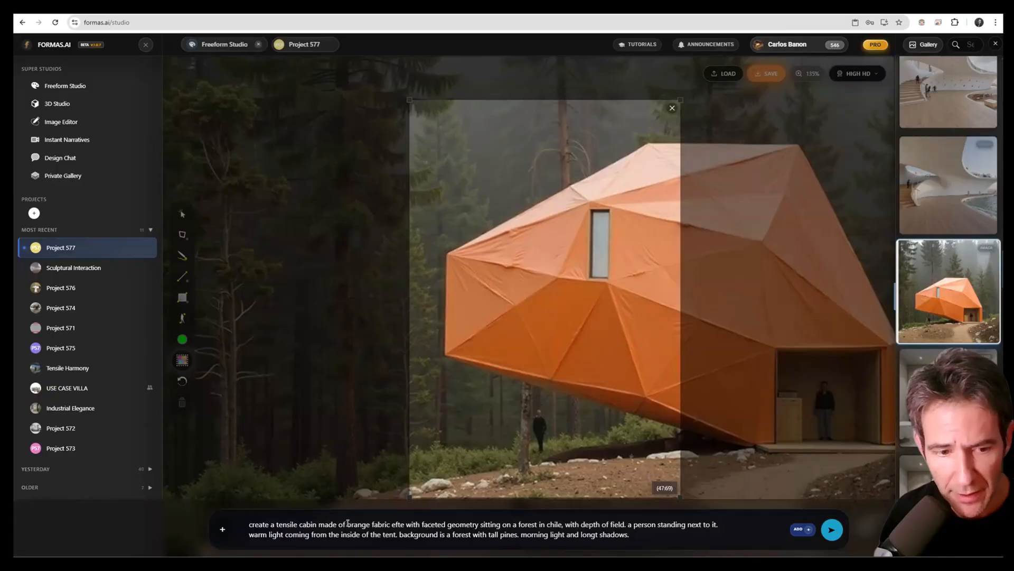
pyautogui.moveTo(348, 524); pyautogui.dragTo(394, 524)
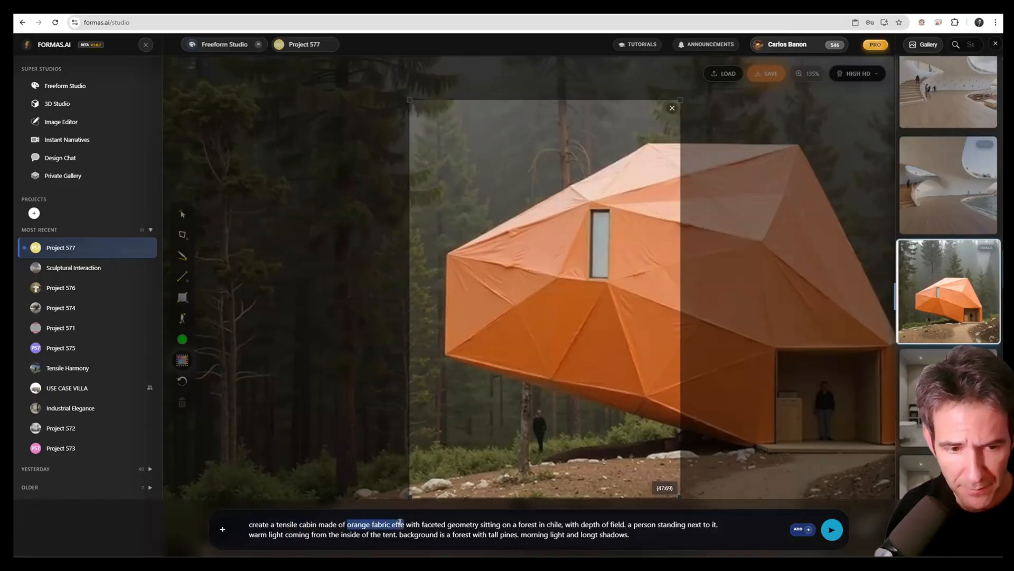
pyautogui.write('alum')
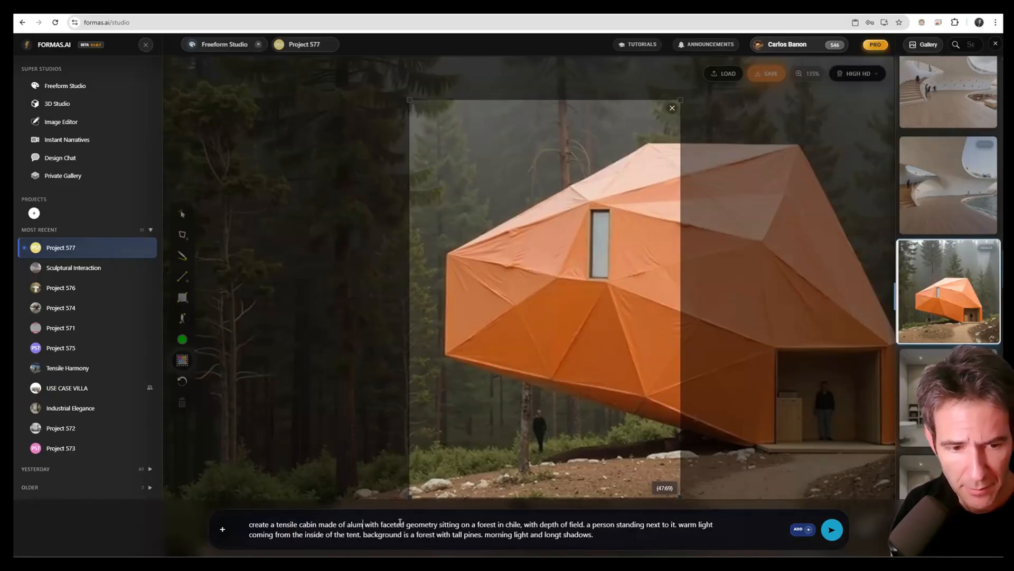
pyautogui.write('inium foil wi')
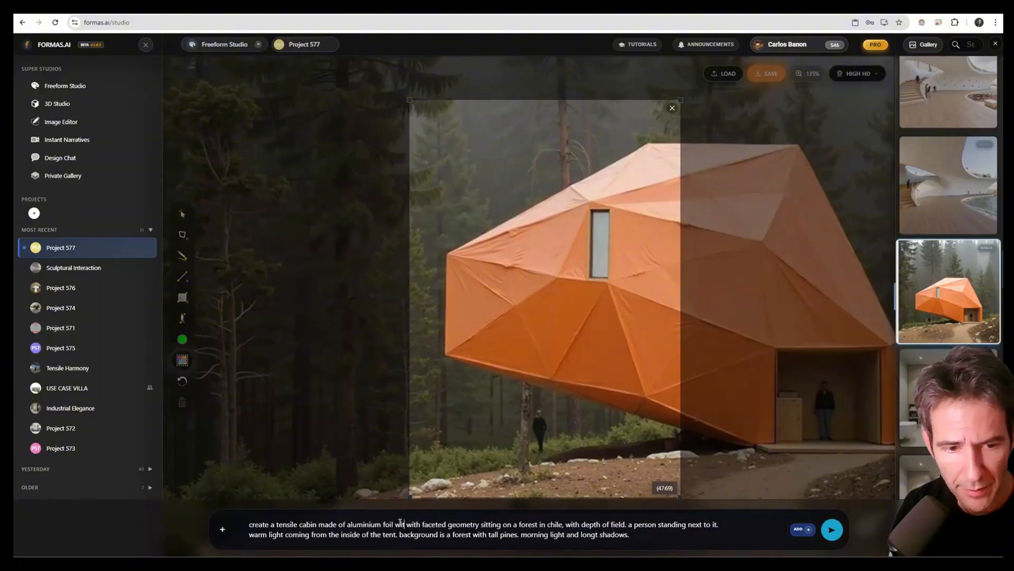
pyautogui.write('th reflection adn')
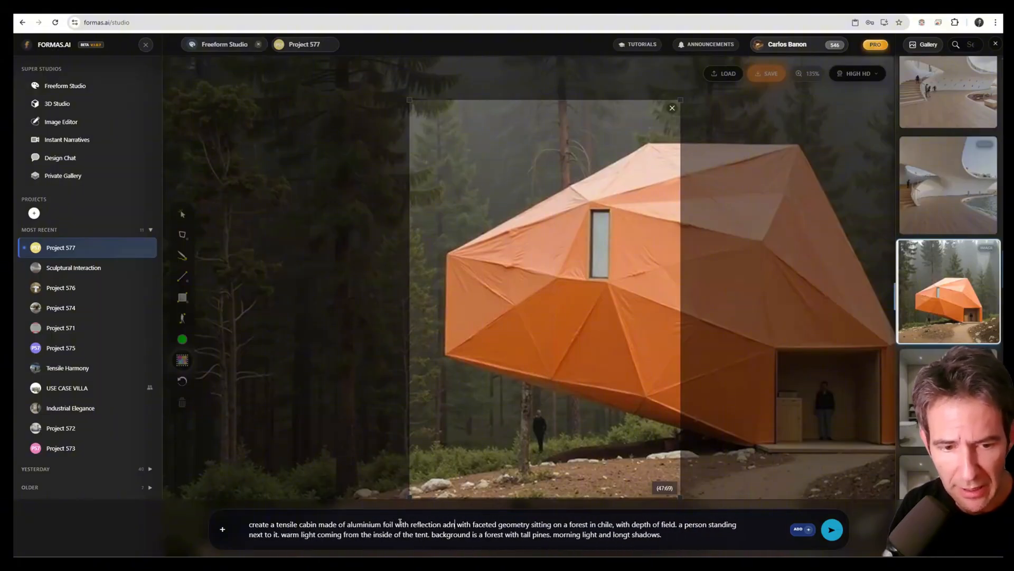
pyautogui.write('d')
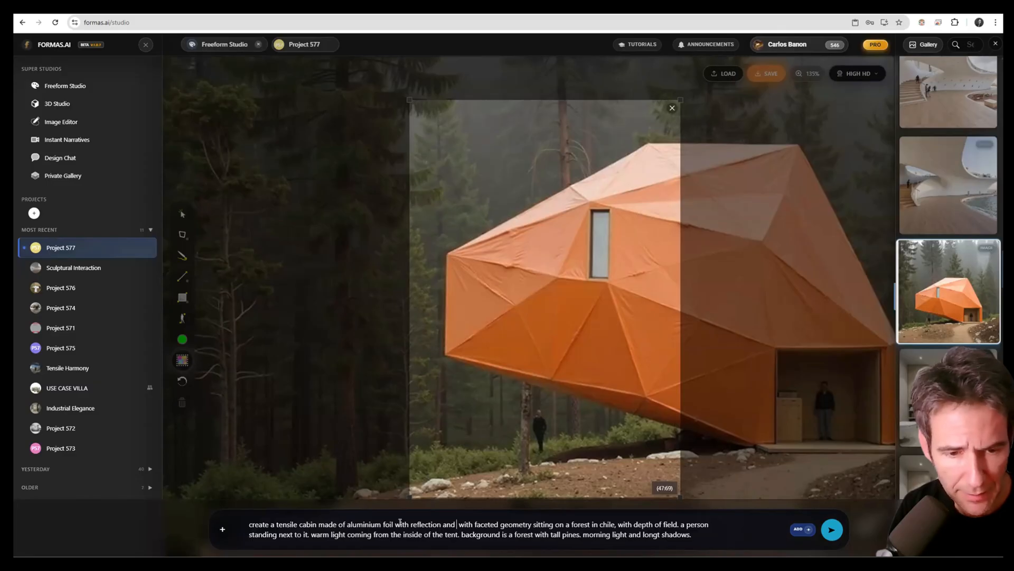
pyautogui.write(' gloss,')
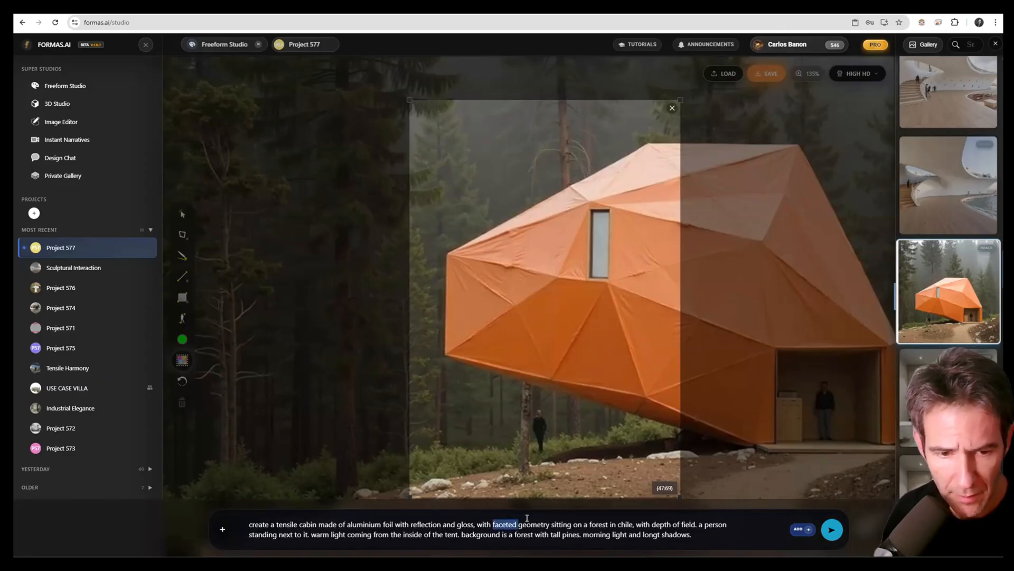
# Replace "with faceted geometry" in the prompt with "fabric" after "gloss", and generate the framed region.
pyautogui.press('BackSpace')
pyautogui.press('BackSpace')
pyautogui.press('BackSpace')
pyautogui.press('BackSpace')
pyautogui.press('BackSpace')
pyautogui.press('BackSpace')
pyautogui.press('BackSpace')
pyautogui.press('BackSpace')
pyautogui.press('BackSpace')
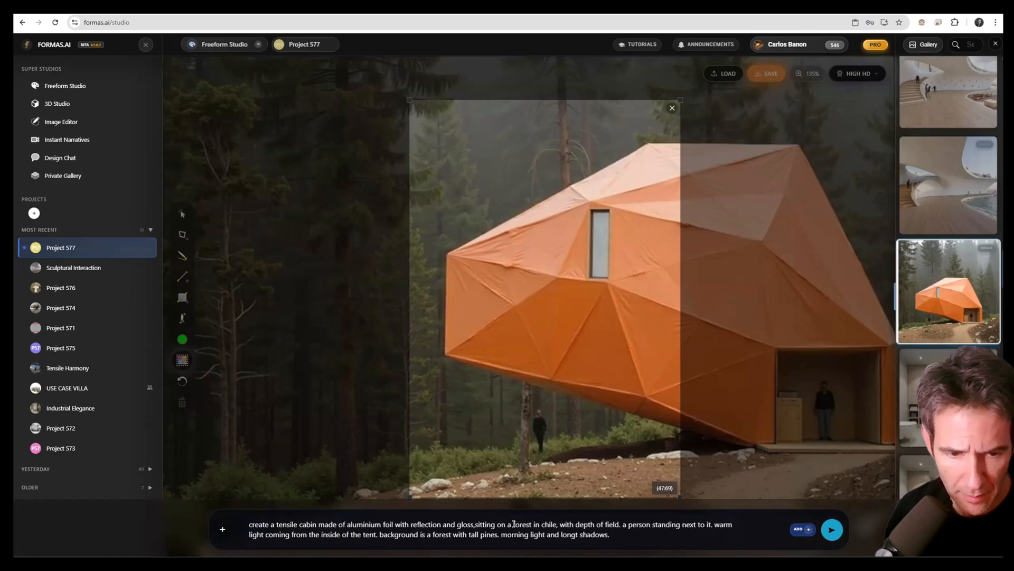
pyautogui.write('fabric')
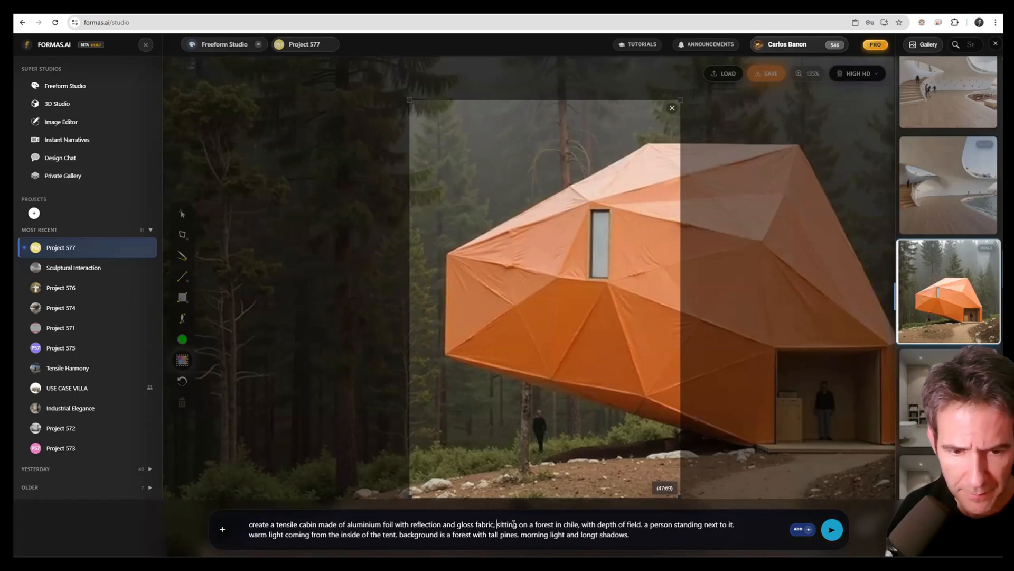
pyautogui.click(832, 531)
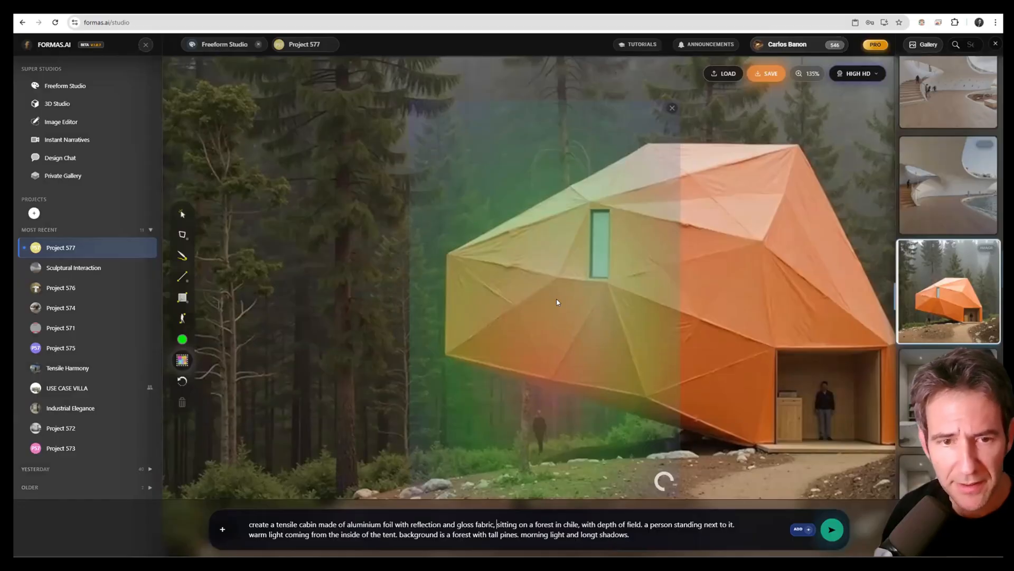
# Frame the right part of the rendered cabin with its lit doorway as a tall edit region beside the first one.
pyautogui.moveTo(558, 302); pyautogui.dragTo(667, 316)
pyautogui.scroll(-3, 475, 289)
pyautogui.click(185, 359)
# Replace "aluminium" in the prompt with "stainless steel panels, triangular geometry,".
pyautogui.click(355, 522)
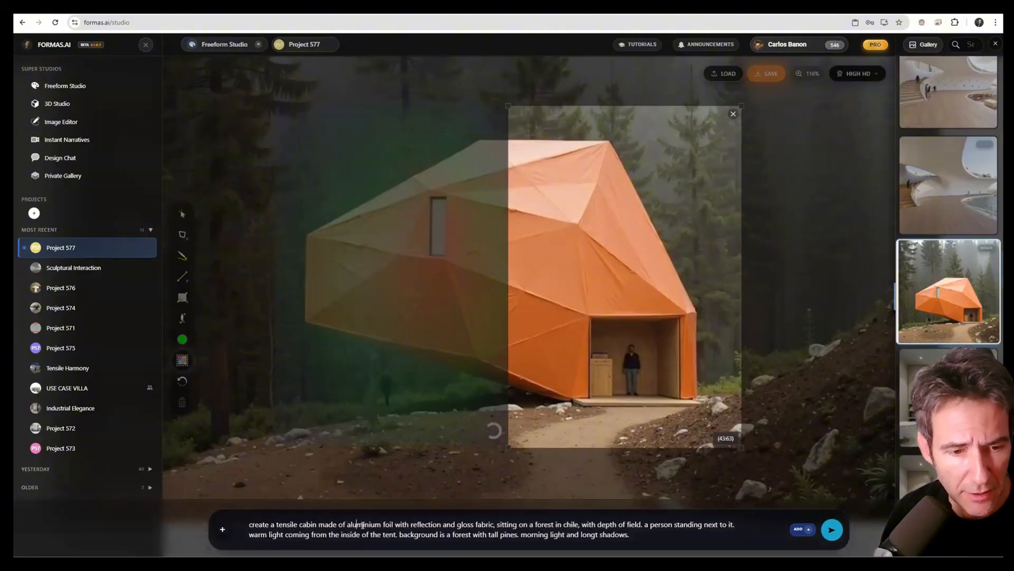
pyautogui.doubleClick(365, 524)
pyautogui.write('stainless steel')
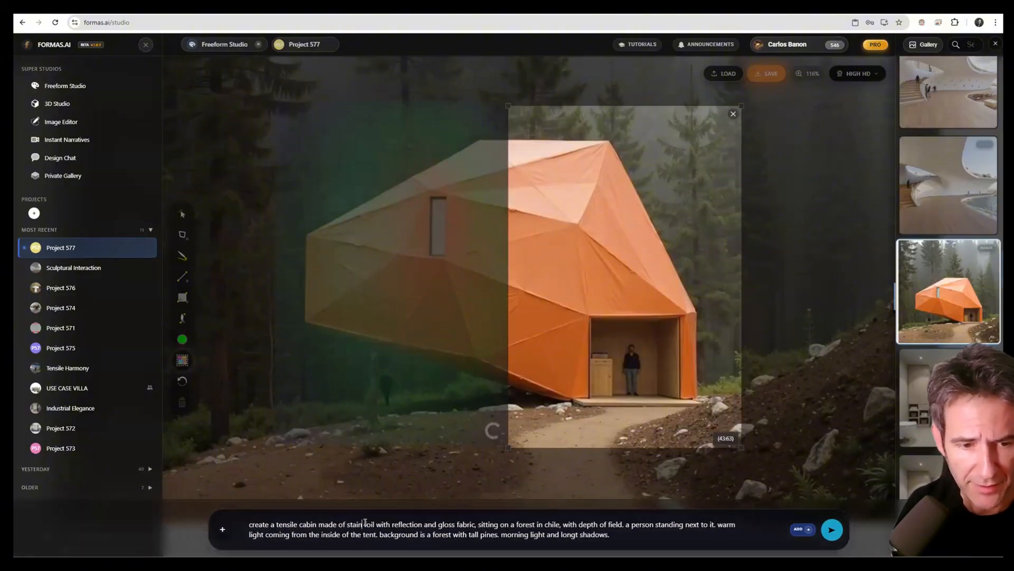
pyautogui.write(' panels')
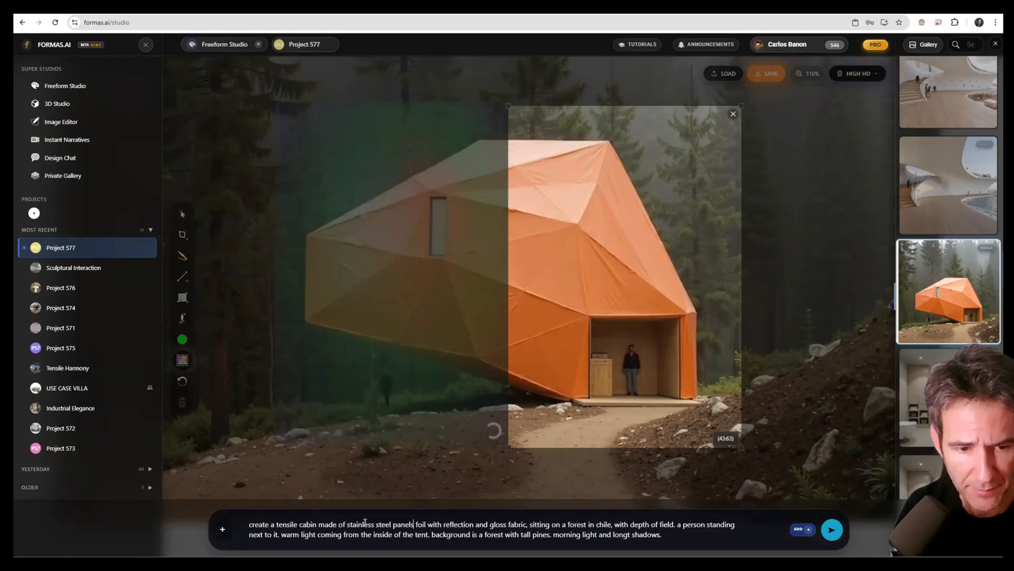
pyautogui.write(', triang')
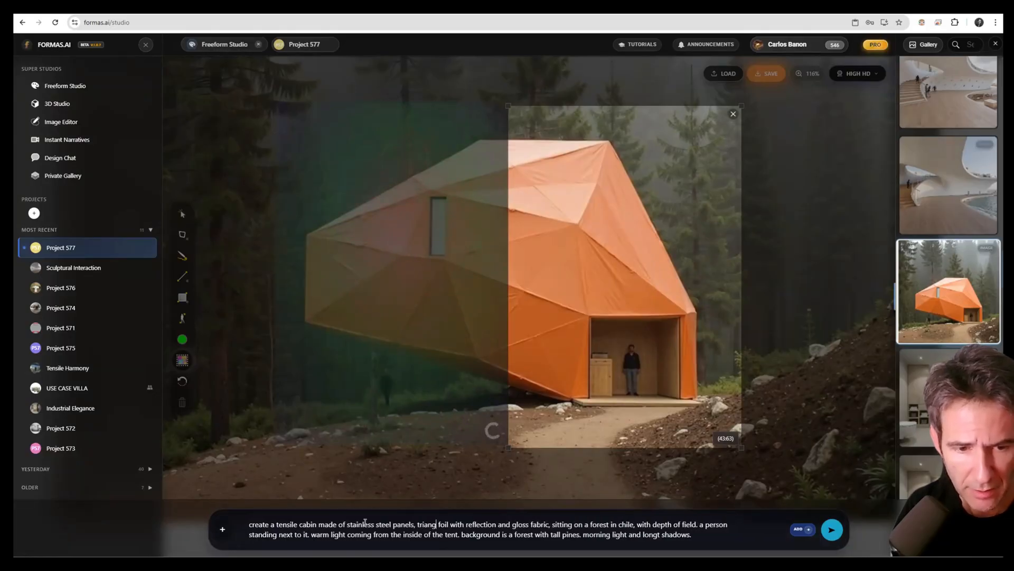
pyautogui.write('ular geometry,')
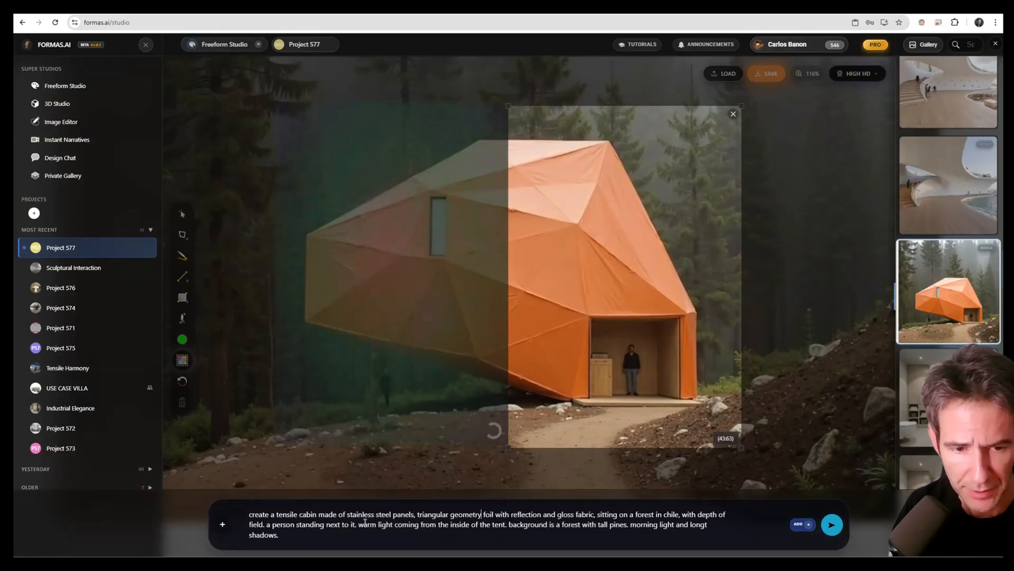
# Replace "foil with" in the prompt with "with mirror" before "reflection", and generate the framed right region.
pyautogui.press('Delete')
pyautogui.press('Delete')
pyautogui.press('Delete')
pyautogui.press('Delete')
pyautogui.press('Delete')
pyautogui.press('Delete')
pyautogui.press('Delete')
pyautogui.press('Delete')
pyautogui.press('Delete')
pyautogui.press('Delete')
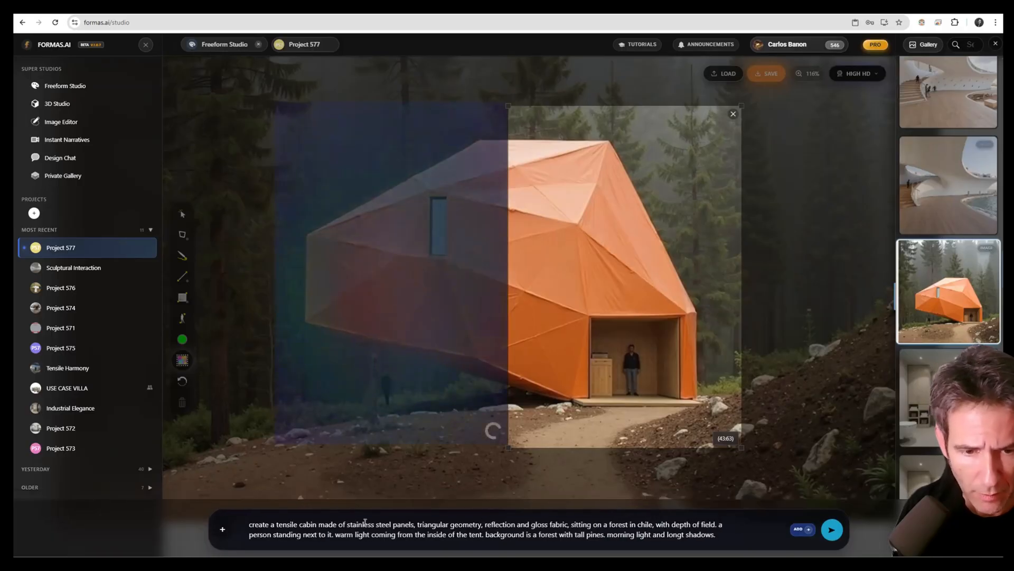
pyautogui.write('with mirror')
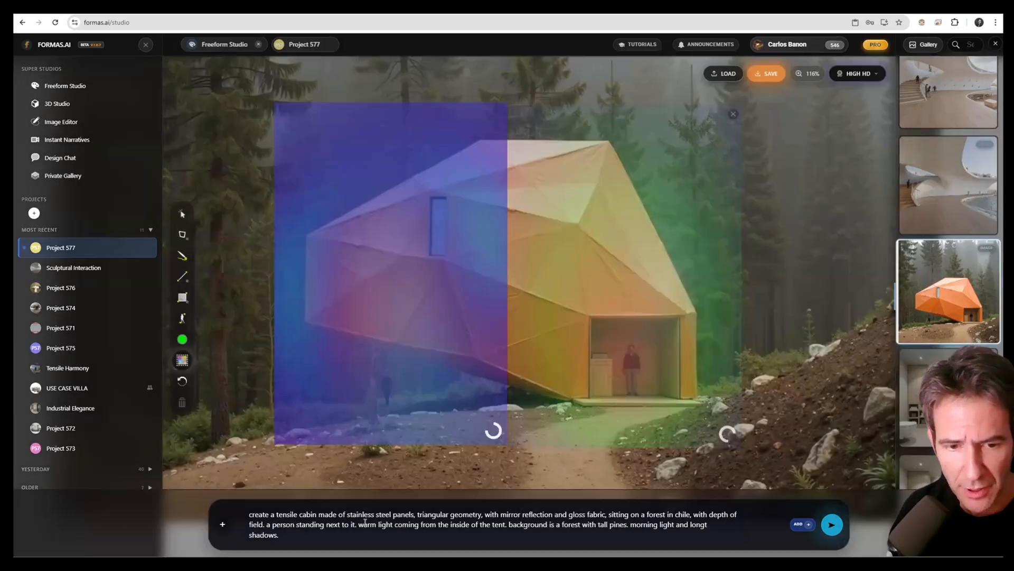
# Examine the foil re-render of the cabin's left part, around the narrow window and the underside.
pyautogui.scroll(-3, 430, 359)
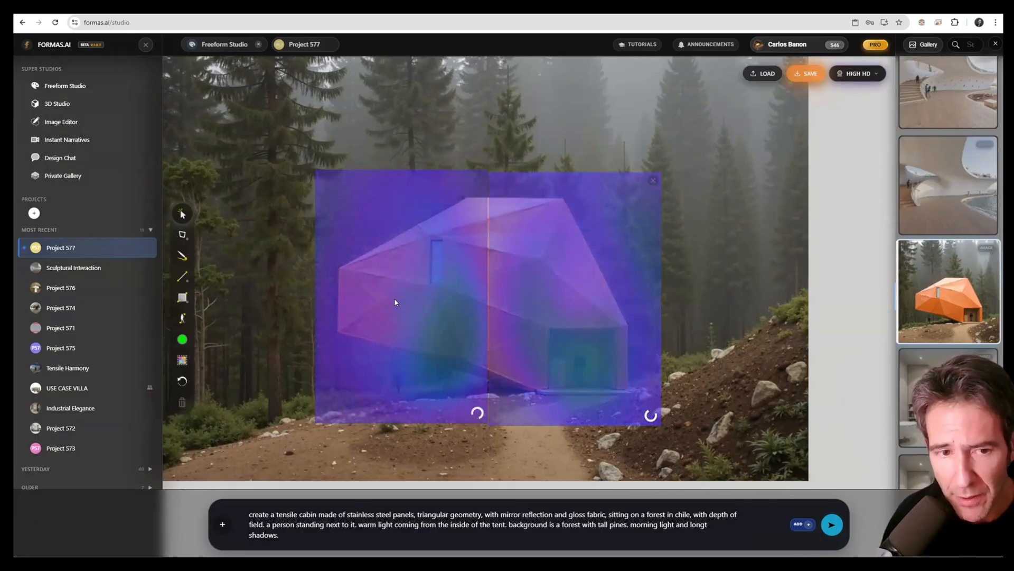
pyautogui.moveTo(395, 303); pyautogui.dragTo(511, 294)
pyautogui.scroll(4, 512, 295)
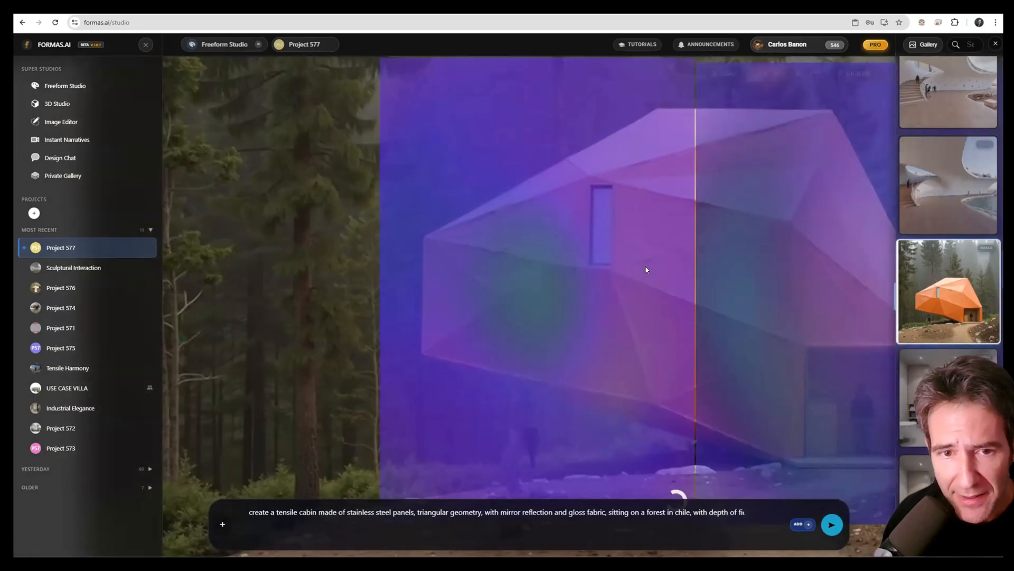
pyautogui.moveTo(636, 246); pyautogui.dragTo(604, 243)
pyautogui.scroll(-2, 636, 246)
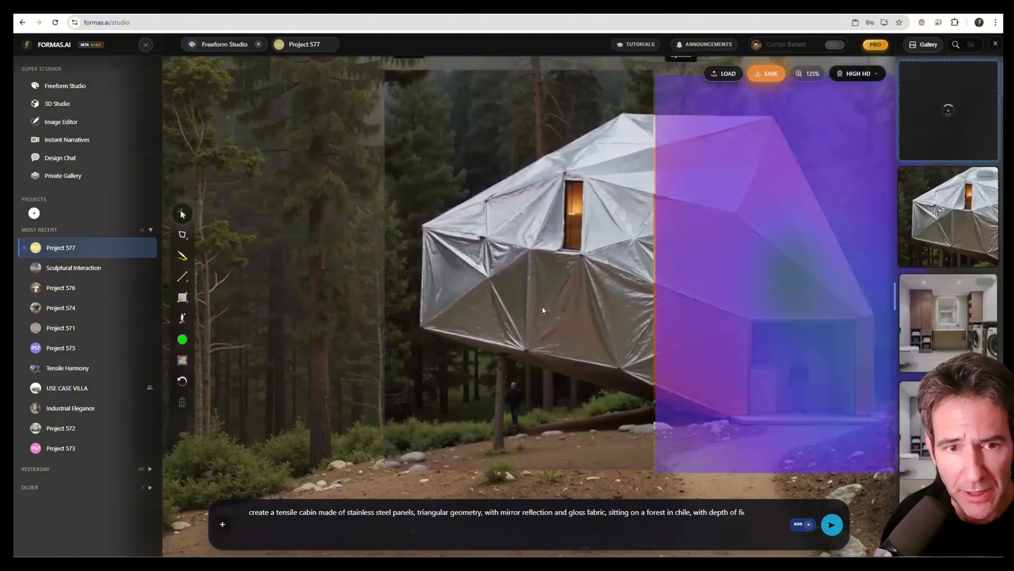
pyautogui.scroll(5, 548, 271)
pyautogui.moveTo(550, 270); pyautogui.dragTo(552, 253)
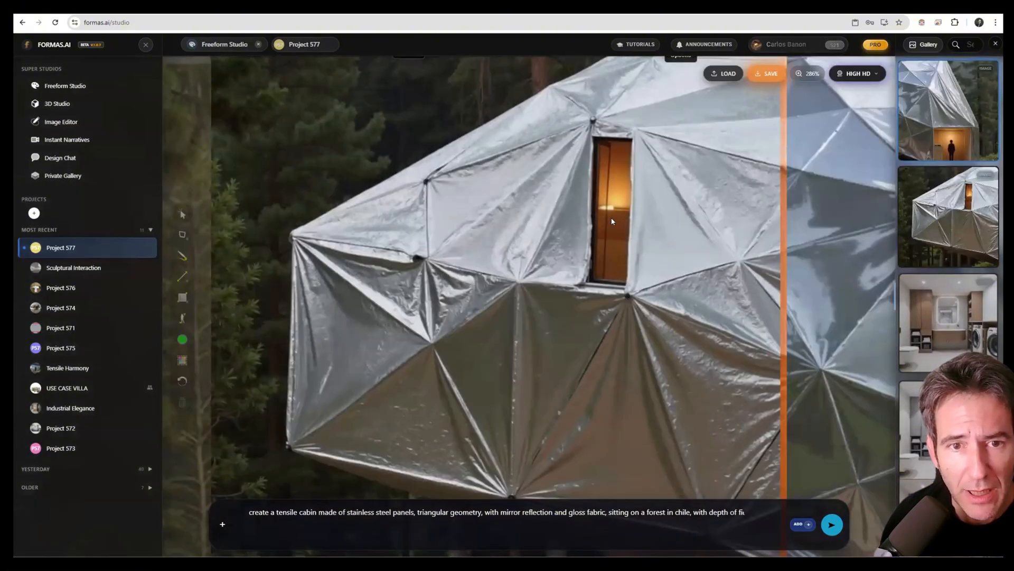
pyautogui.scroll(-3, 613, 219)
pyautogui.moveTo(557, 330); pyautogui.dragTo(570, 267)
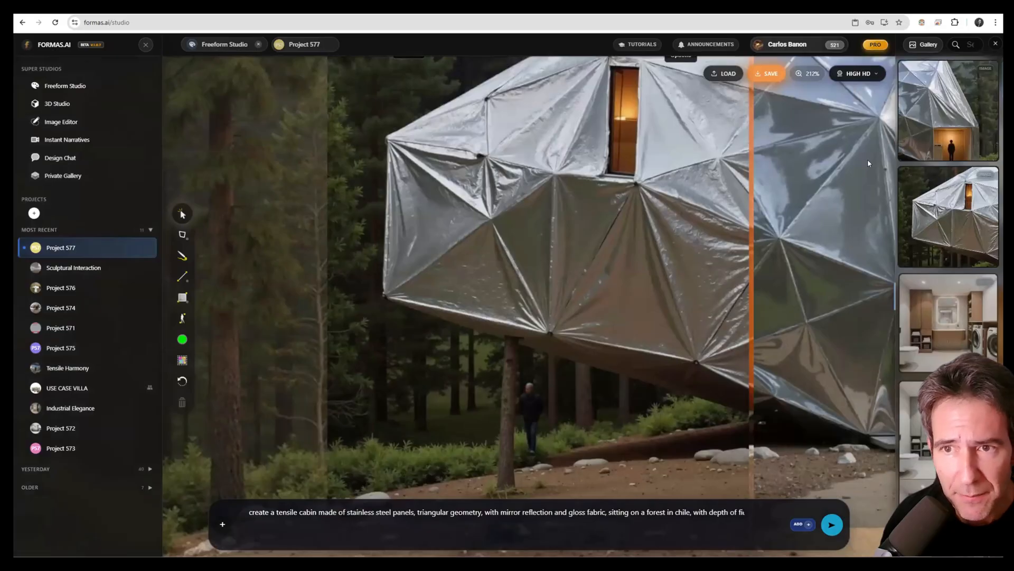
# View the stainless steel doorway render full size from the gallery, and compare it with the foil part on the canvas.
pyautogui.click(934, 118)
pyautogui.click(491, 276)
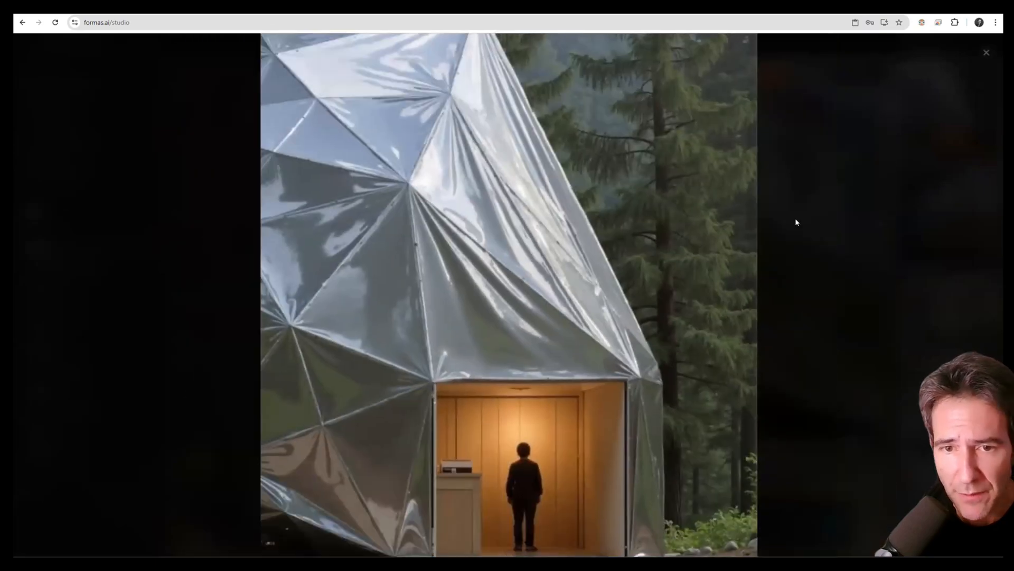
pyautogui.click(796, 222)
pyautogui.click(987, 52)
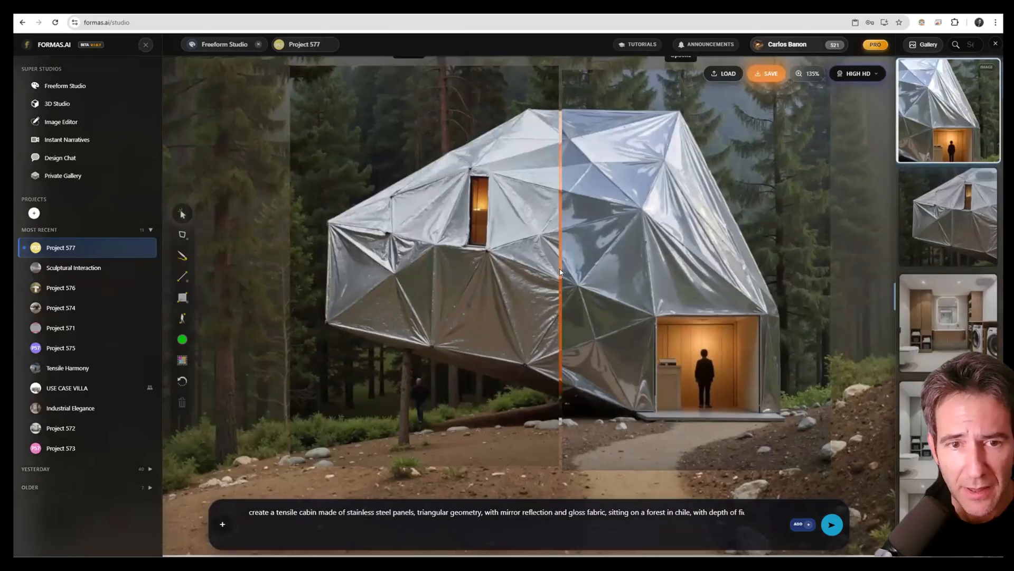
pyautogui.scroll(-3, 580, 282)
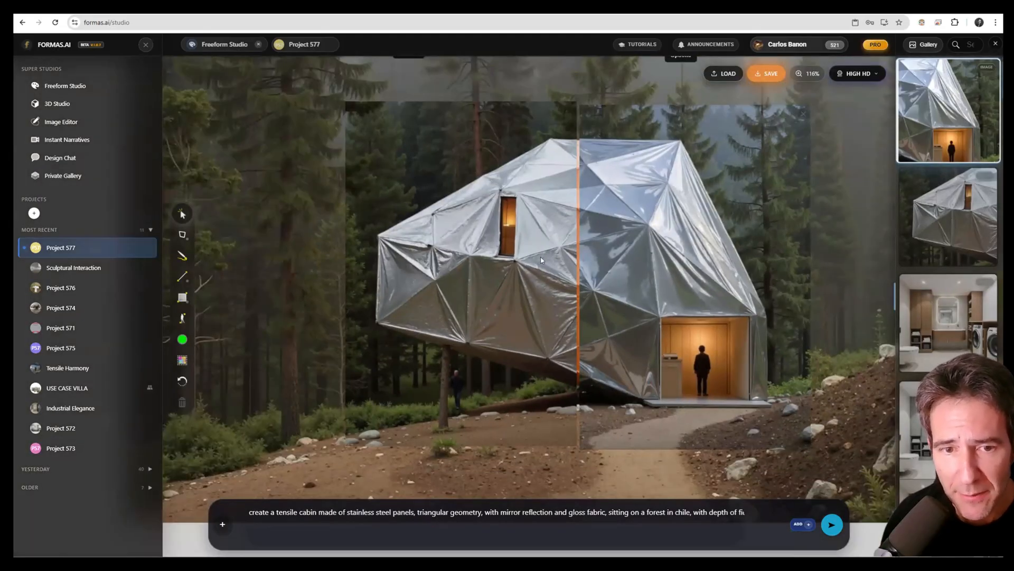
pyautogui.scroll(5, 722, 342)
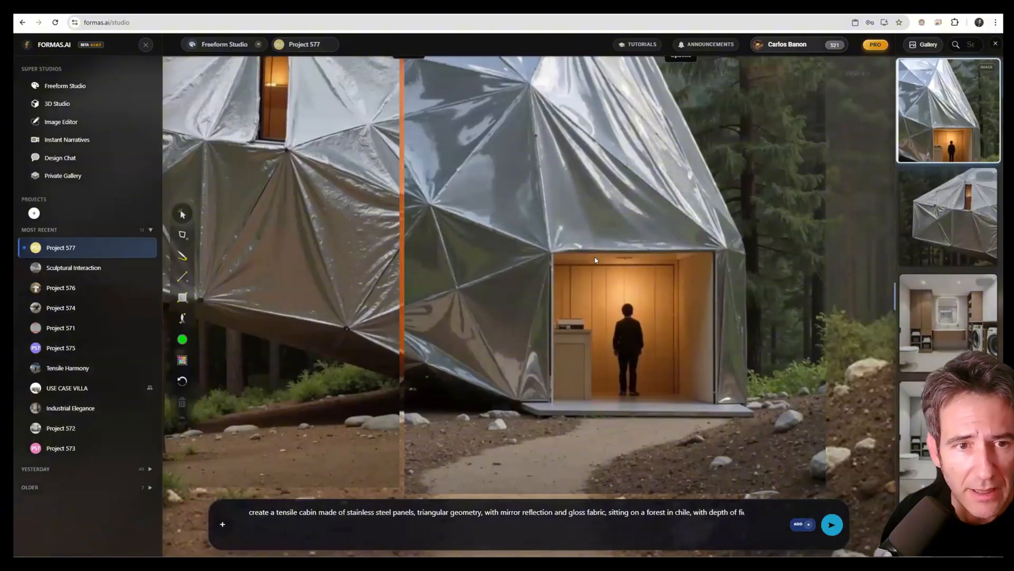
pyautogui.scroll(-5, 595, 260)
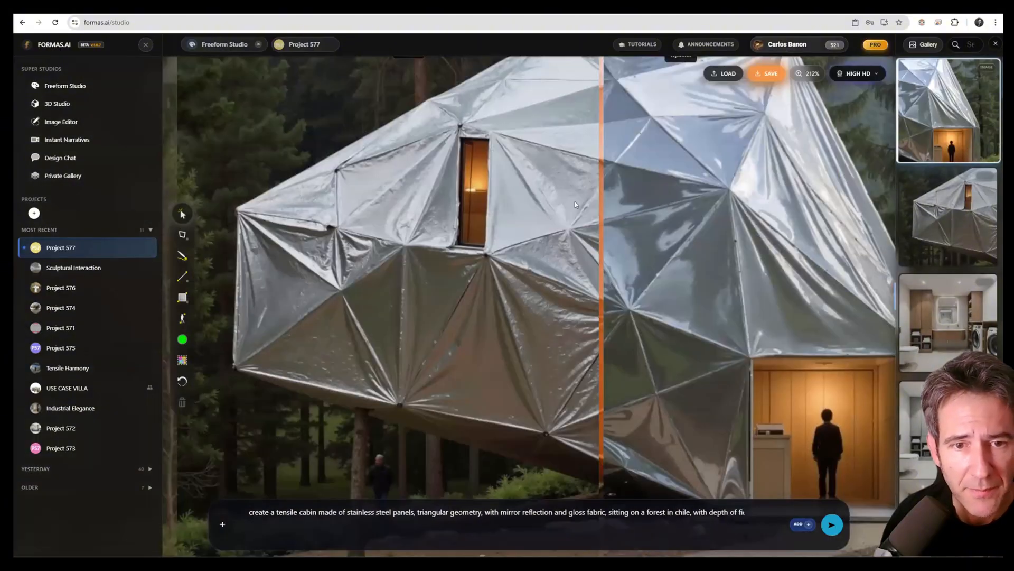
# Move the orange cabin render off the sketch to uncover the faceted gradient drawing.
pyautogui.scroll(-2, 602, 235)
pyautogui.scroll(-3, 653, 248)
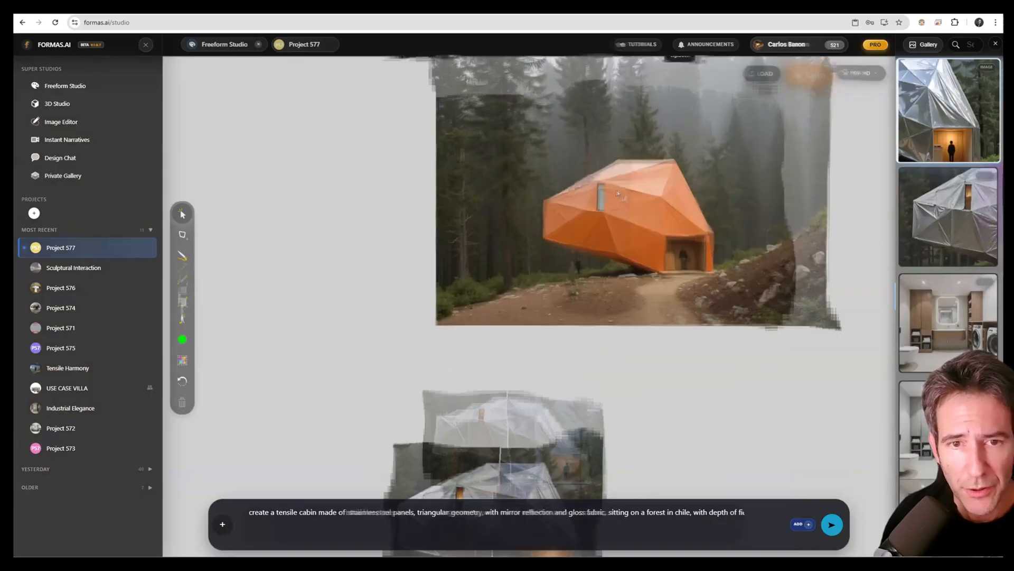
pyautogui.scroll(-5, 594, 233)
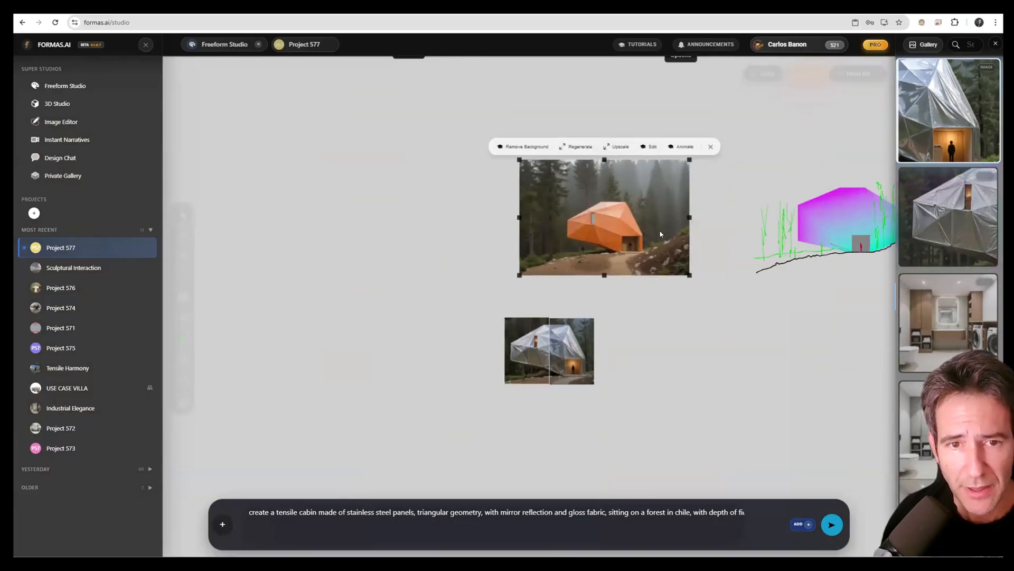
pyautogui.moveTo(660, 234)
pyautogui.mouseDown()
pyautogui.moveTo(508, 222)
pyautogui.moveTo(393, 249)
pyautogui.mouseUp()
pyautogui.scroll(10, 603, 223)
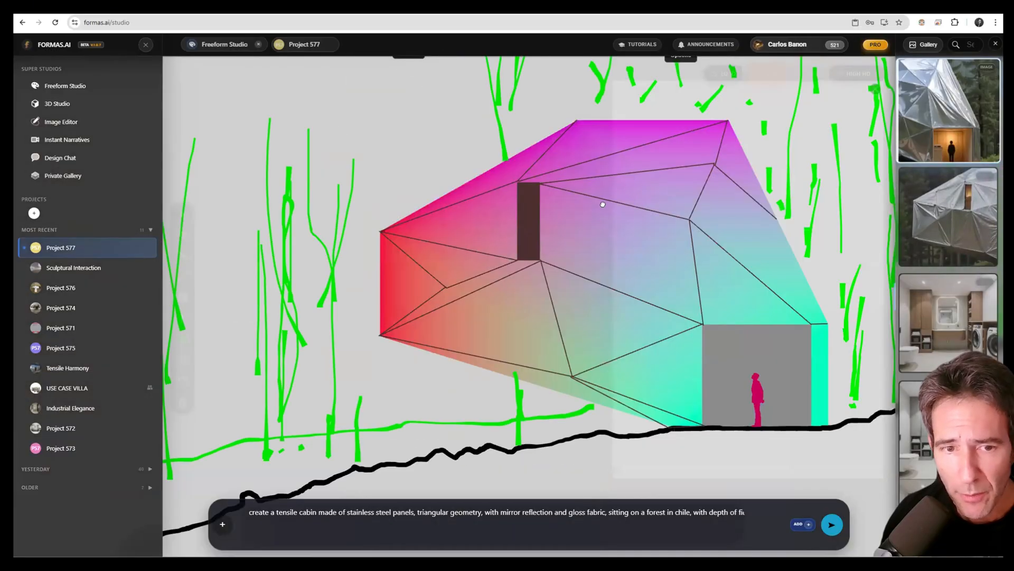
pyautogui.scroll(-3, 529, 208)
pyautogui.moveTo(463, 228); pyautogui.dragTo(504, 227)
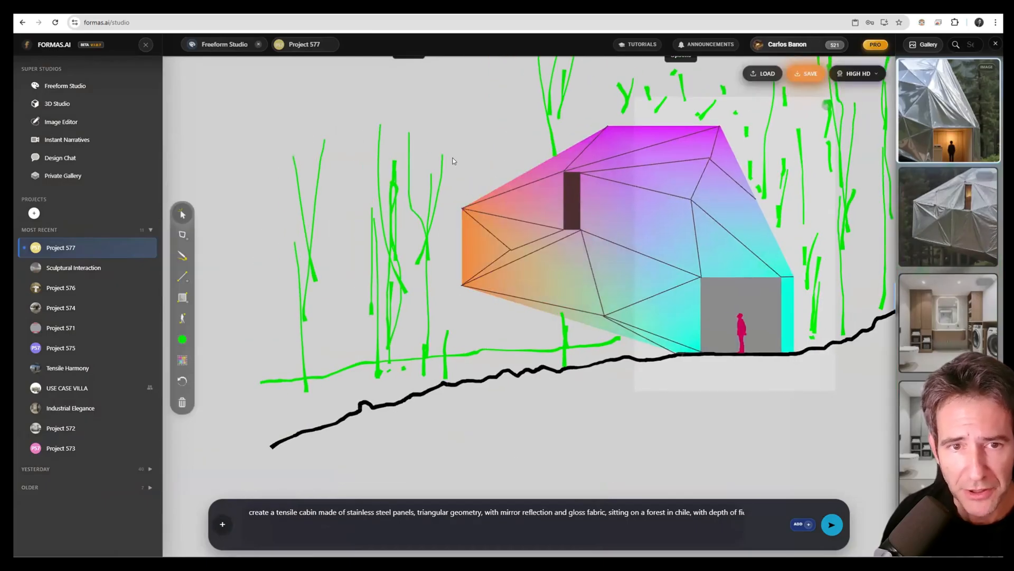
pyautogui.moveTo(453, 159); pyautogui.dragTo(635, 317)
pyautogui.press('Delete')
pyautogui.press('Delete')
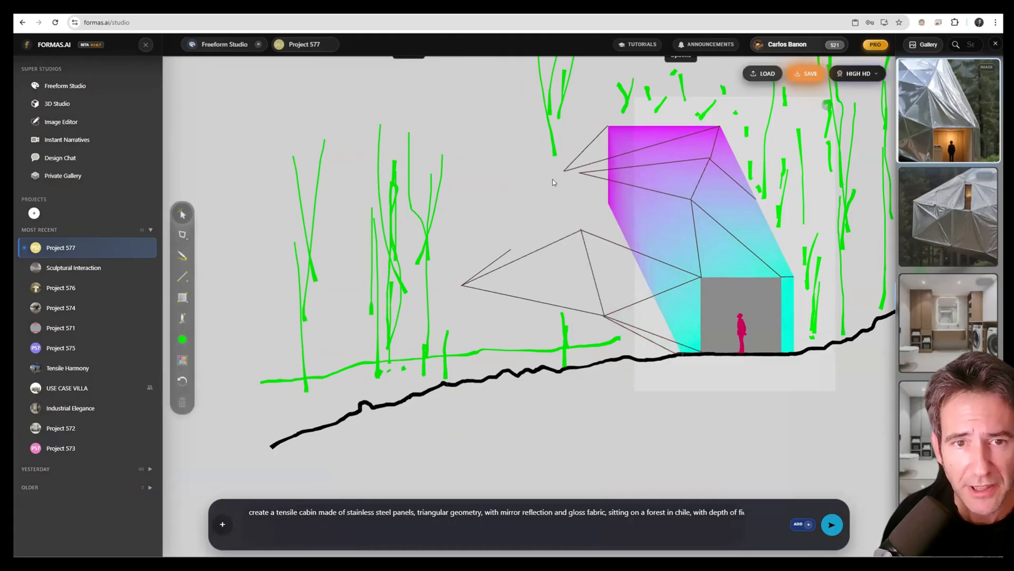
pyautogui.hotkey('ctrl', 'z')
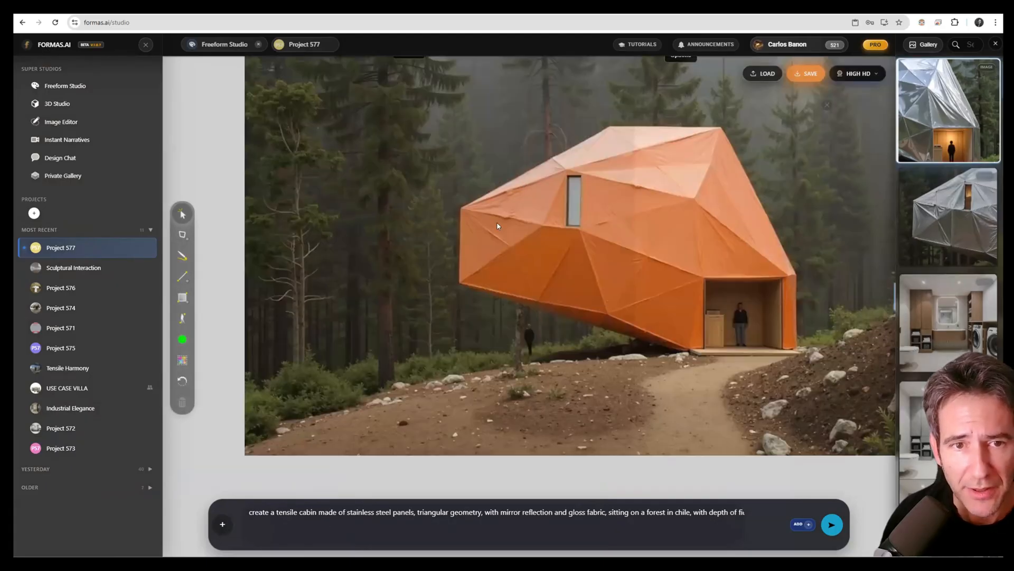
pyautogui.hotkey('ctrl', 'z')
# Delete the narrow window and the left end of the gradient body from the sketch, undoing any excess deletion.
pyautogui.moveTo(467, 148); pyautogui.dragTo(638, 317)
pyautogui.press('Delete')
pyautogui.moveTo(584, 195); pyautogui.dragTo(451, 316)
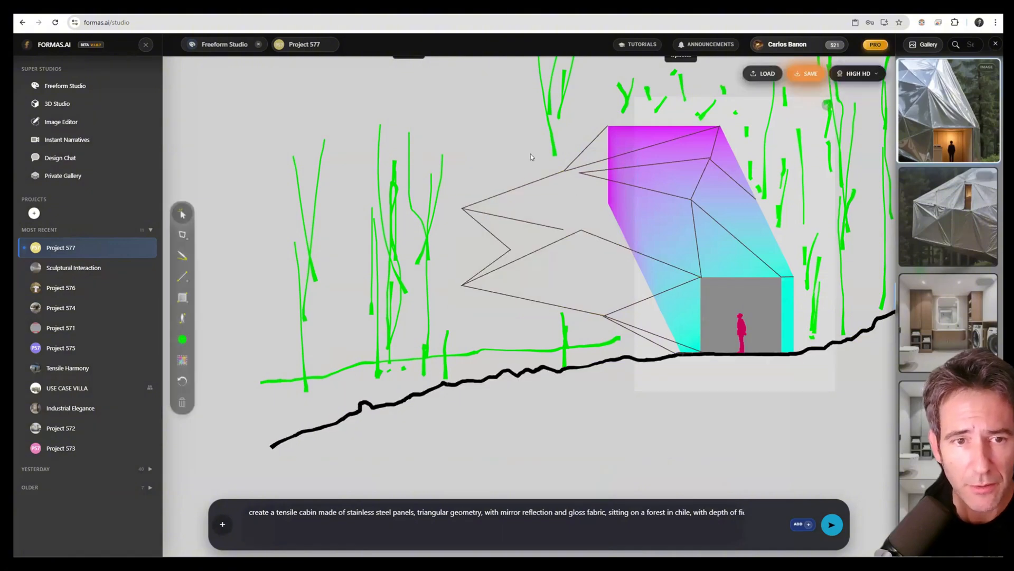
pyautogui.press('Delete')
pyautogui.hotkey('ctrl', 'z')
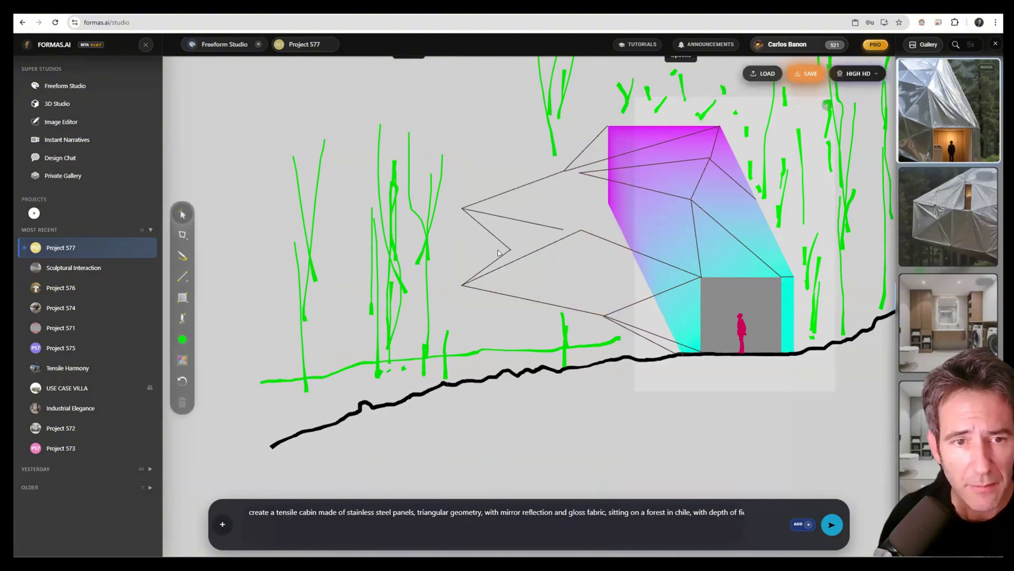
# Delete the leftover black facet lines at the cabin's left end, keeping the ground line.
pyautogui.moveTo(497, 210); pyautogui.dragTo(502, 265)
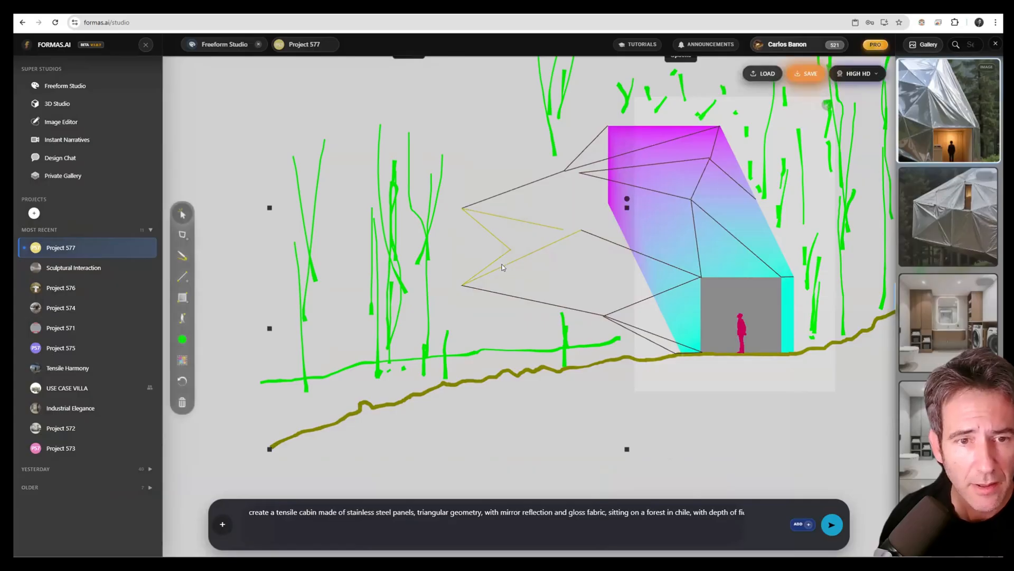
pyautogui.click(496, 191)
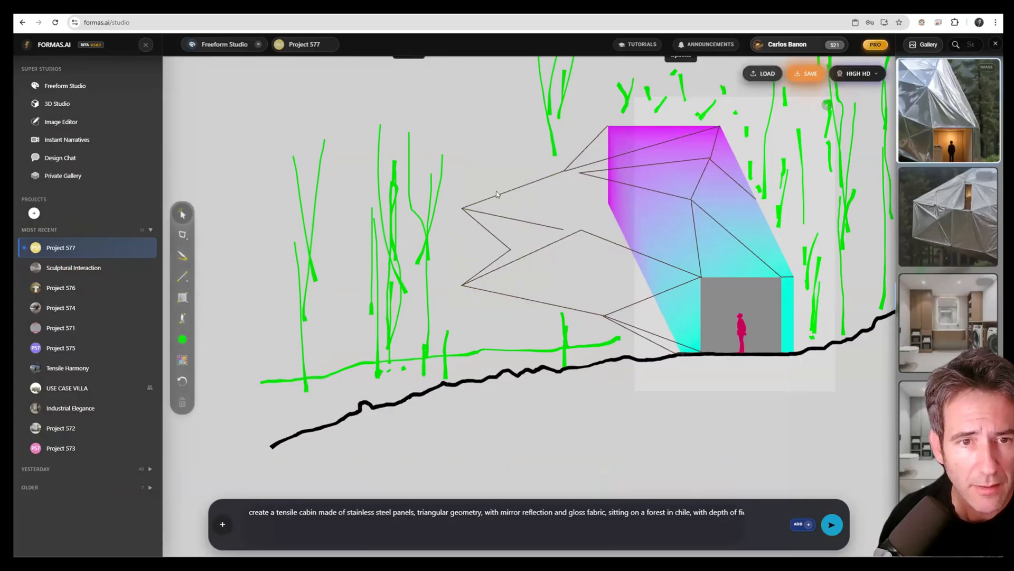
pyautogui.click(497, 193)
pyautogui.press('Delete')
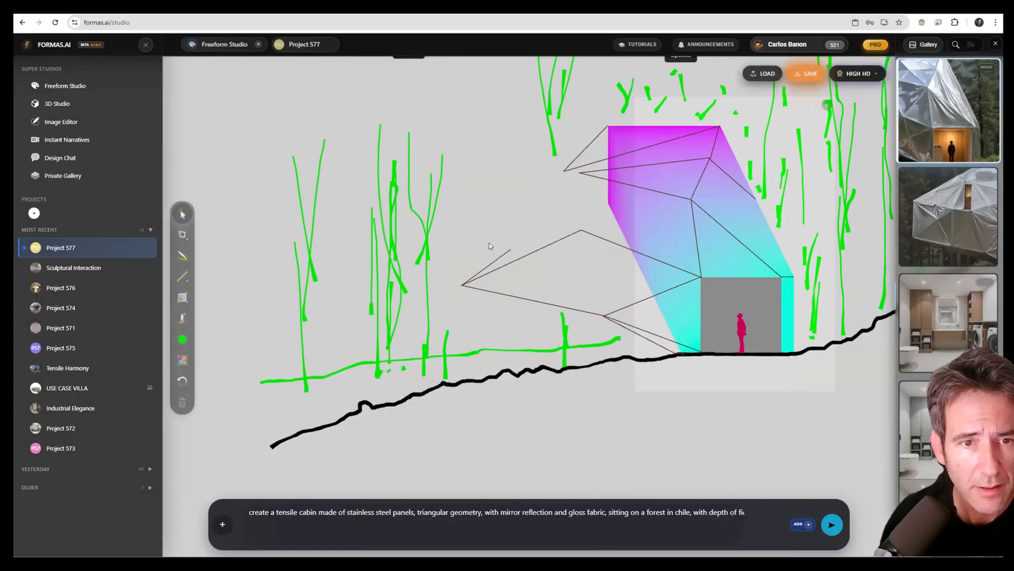
pyautogui.click(497, 256)
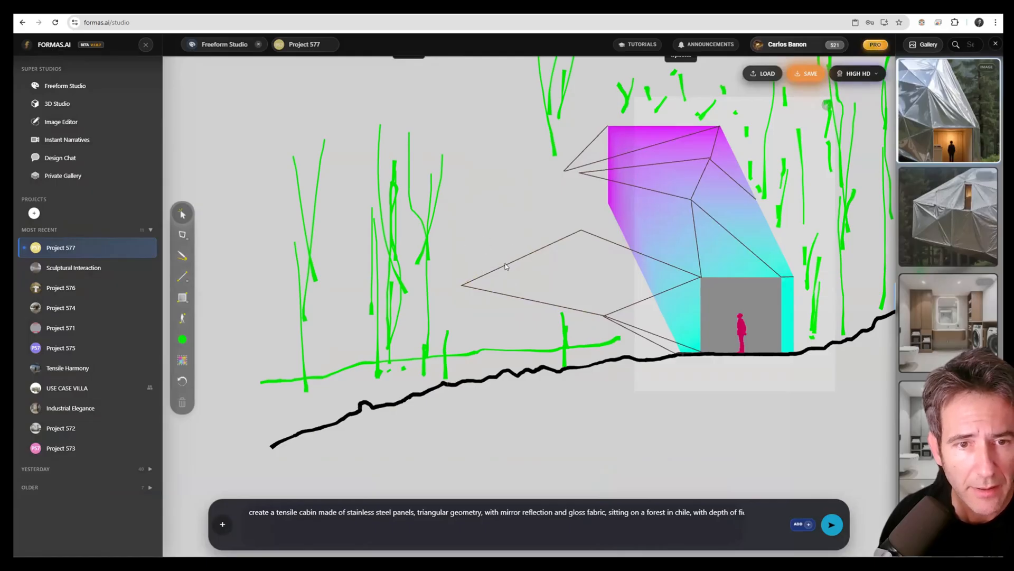
pyautogui.press('Delete')
pyautogui.click(599, 237)
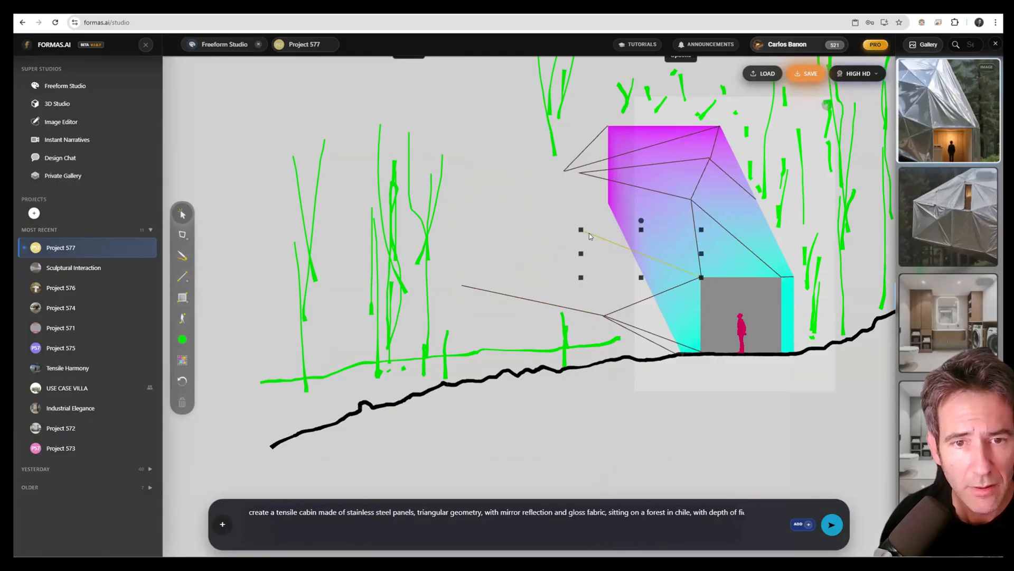
pyautogui.click(527, 302)
pyautogui.press('Delete')
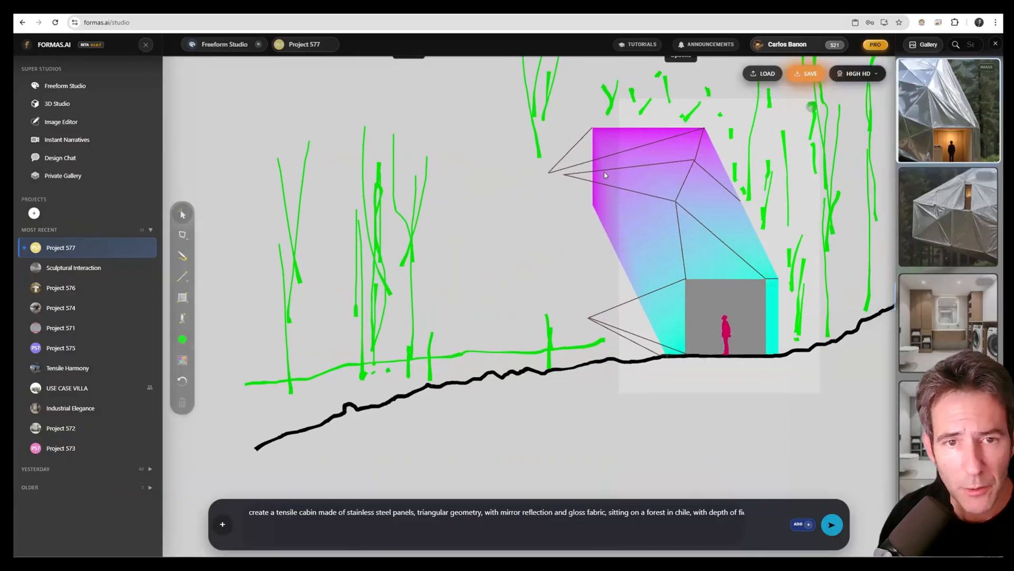
# Extend the gradient body leftward with a blunt, angled end, and draw straight black facet lines across the new part.
pyautogui.click(603, 172)
pyautogui.moveTo(603, 172); pyautogui.dragTo(484, 251)
pyautogui.click(182, 276)
pyautogui.click(182, 339)
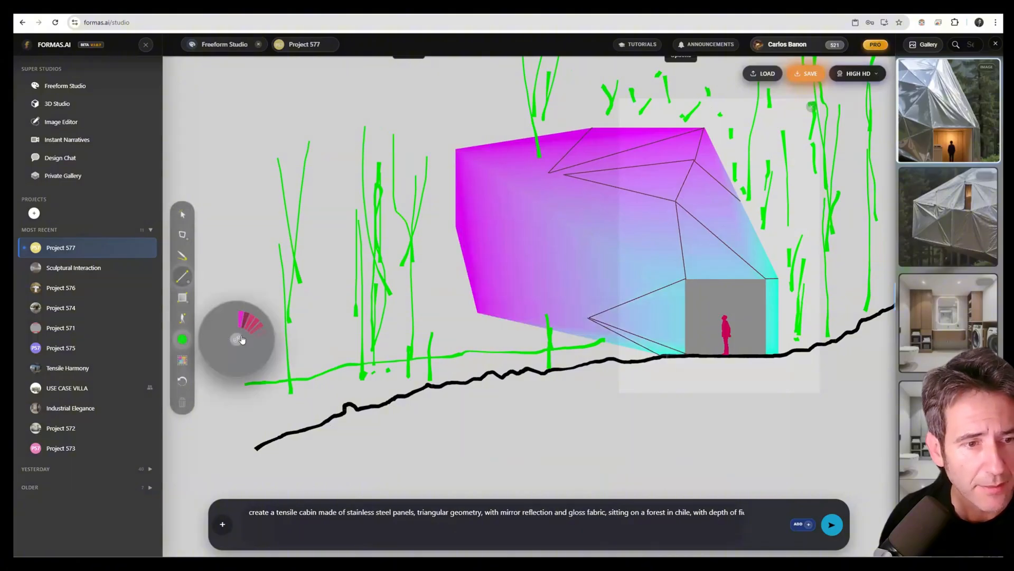
pyautogui.click(258, 339)
pyautogui.click(263, 331)
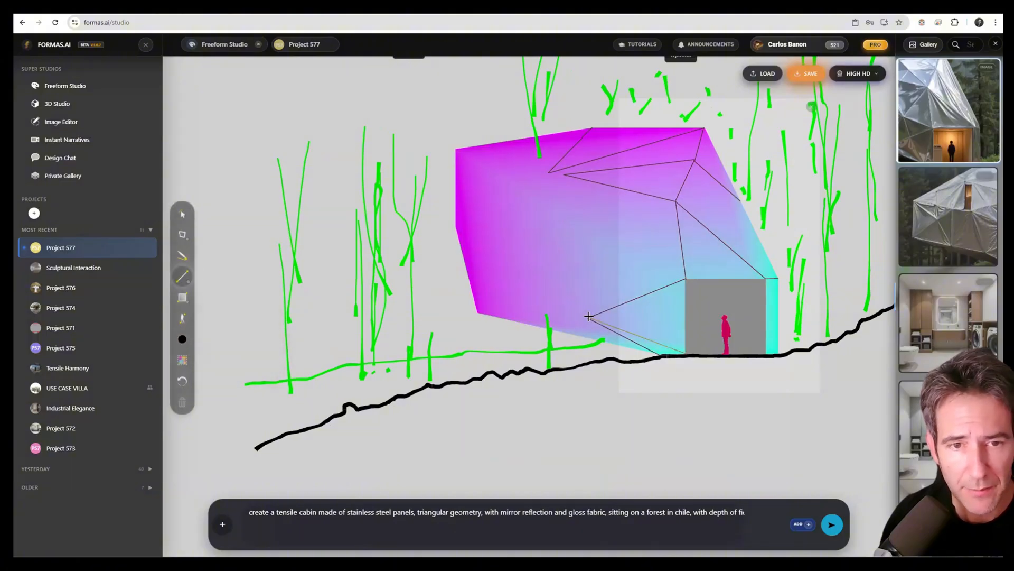
pyautogui.moveTo(589, 317)
pyautogui.mouseDown()
pyautogui.moveTo(550, 201)
pyautogui.moveTo(563, 173)
pyautogui.moveTo(479, 311)
pyautogui.mouseUp()
pyautogui.moveTo(457, 225); pyautogui.dragTo(550, 172)
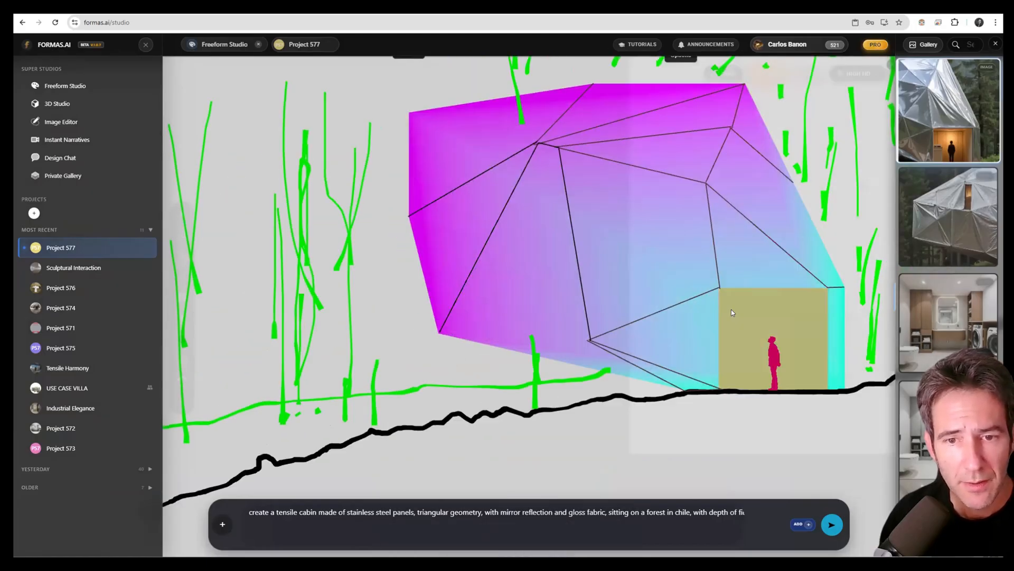
# Narrow the door rectangle so it ends beside the standing figure, and reshape the ground line into a shorter, steeper slope.
pyautogui.click(829, 340)
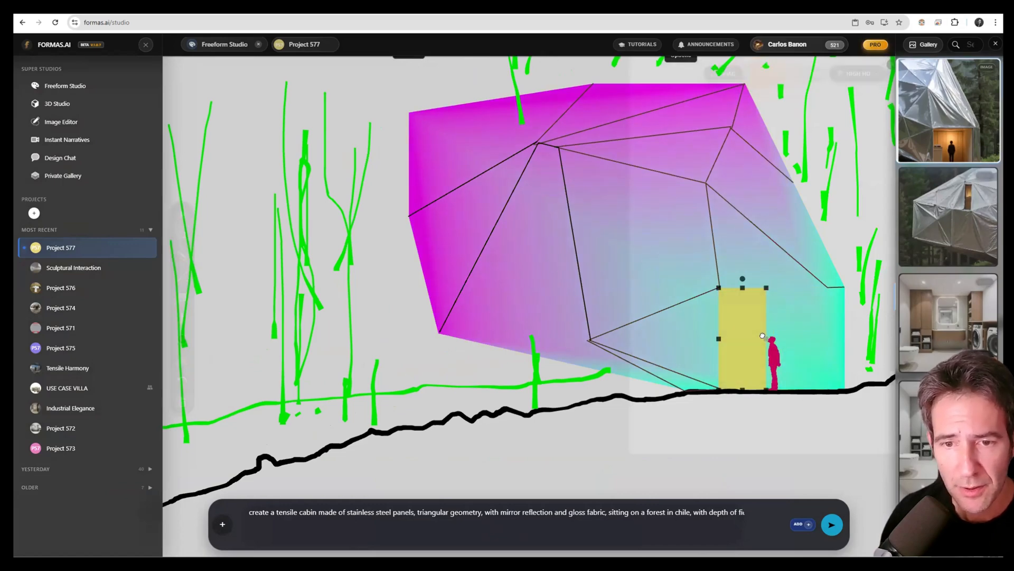
pyautogui.scroll(-5, 677, 287)
pyautogui.click(508, 348)
pyautogui.moveTo(538, 314); pyautogui.dragTo(568, 288)
pyautogui.moveTo(370, 375); pyautogui.dragTo(524, 417)
pyautogui.moveTo(706, 329); pyautogui.dragTo(661, 306)
pyautogui.moveTo(490, 232); pyautogui.dragTo(513, 242)
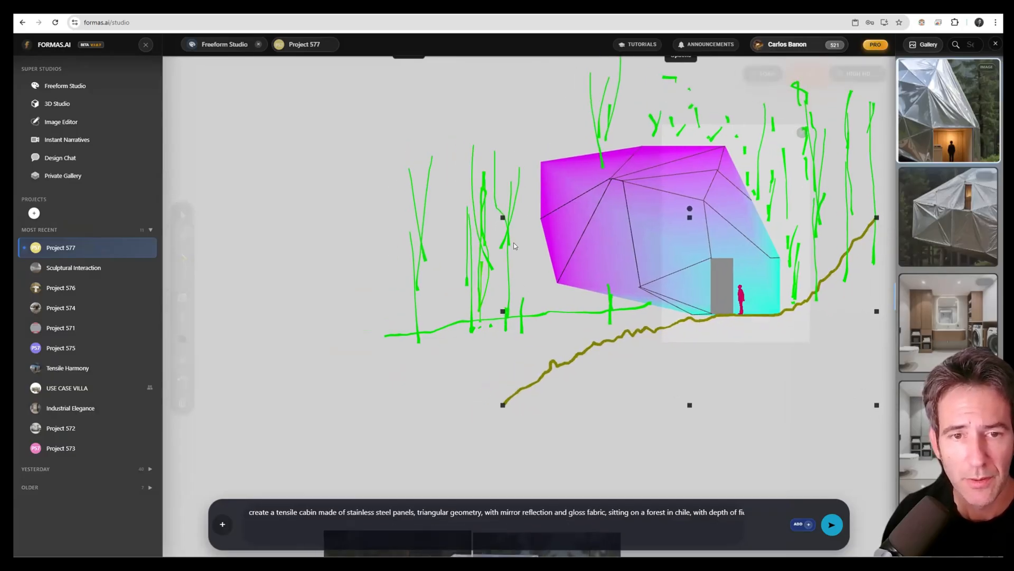
# Draw a wide black window rectangle across the lower-left part of the gradient body and adjust it to the body's lower corner.
pyautogui.click(575, 251)
pyautogui.moveTo(447, 261); pyautogui.dragTo(331, 304)
pyautogui.scroll(2, 191, 277)
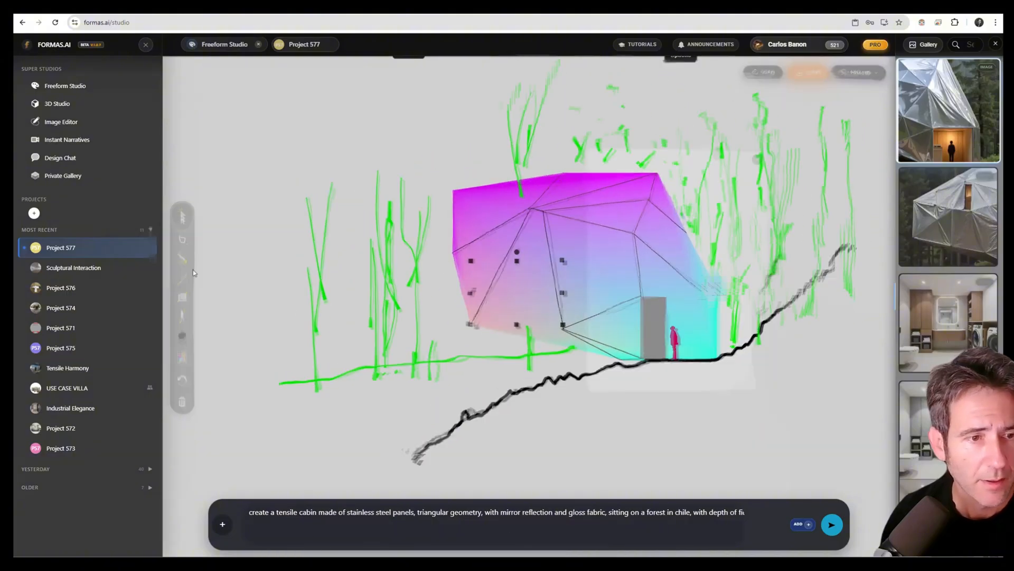
pyautogui.click(186, 298)
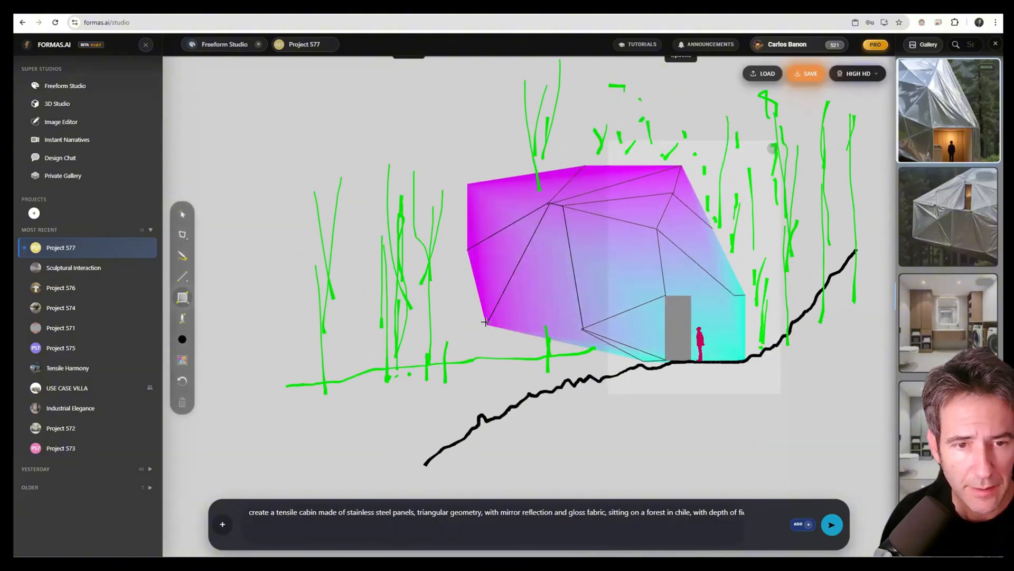
pyautogui.moveTo(485, 322); pyautogui.dragTo(583, 287)
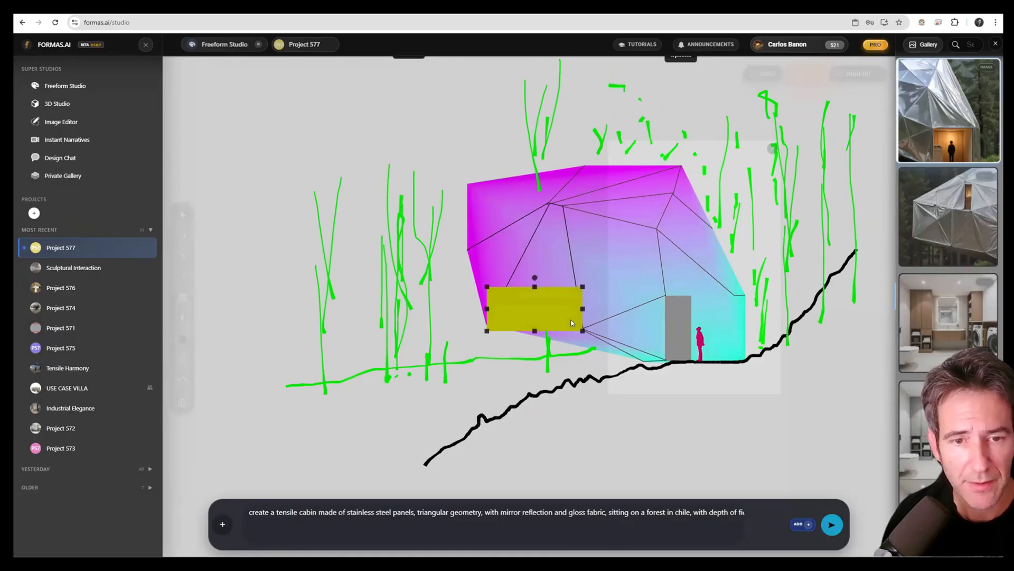
pyautogui.moveTo(572, 323); pyautogui.dragTo(572, 323)
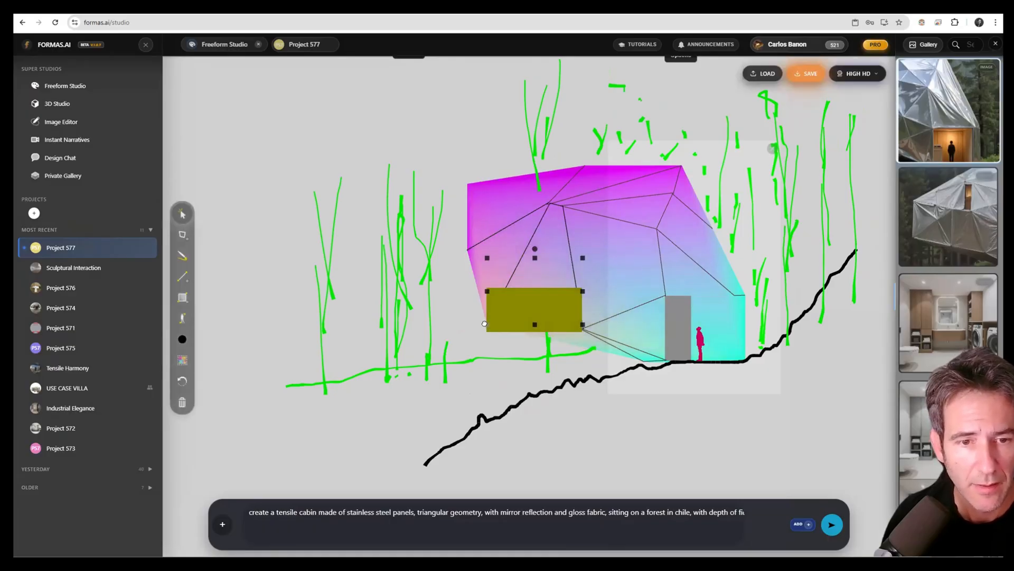
pyautogui.moveTo(485, 323); pyautogui.dragTo(487, 330)
pyautogui.click(772, 394)
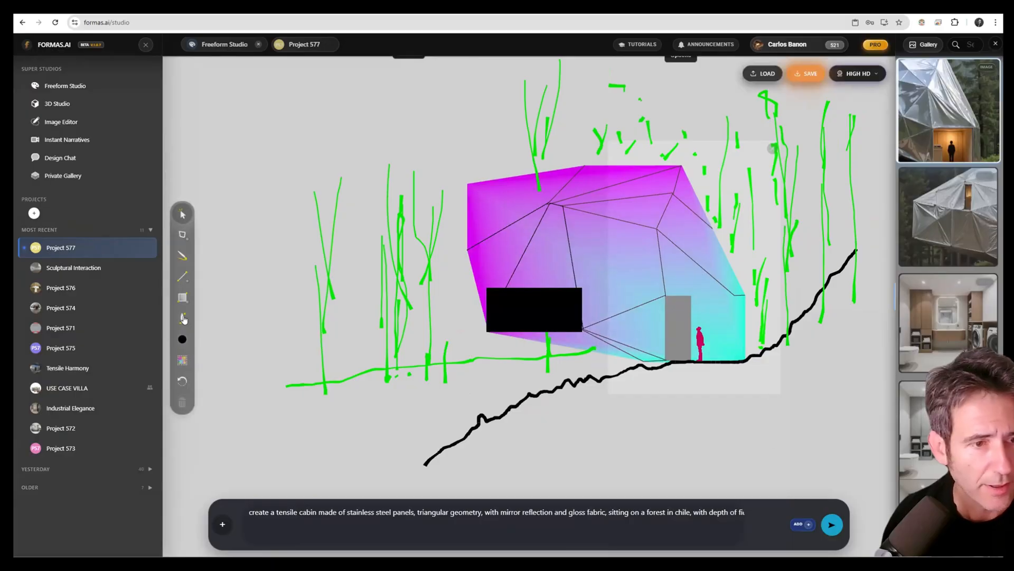
# Place a seated scale figure at the window's left end and recolour the window rectangle dark brown.
pyautogui.click(183, 318)
pyautogui.click(331, 326)
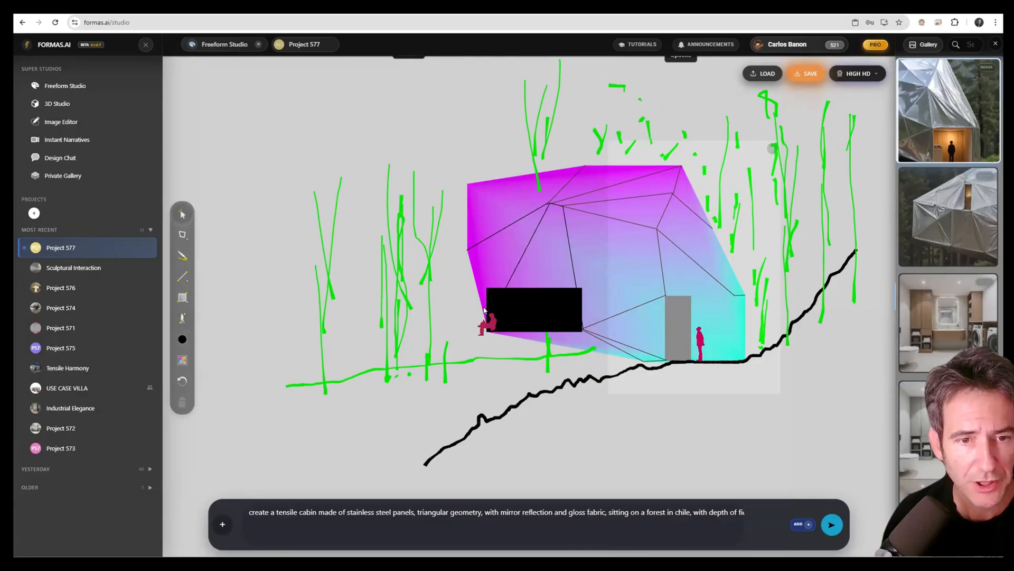
pyautogui.click(510, 308)
pyautogui.click(184, 340)
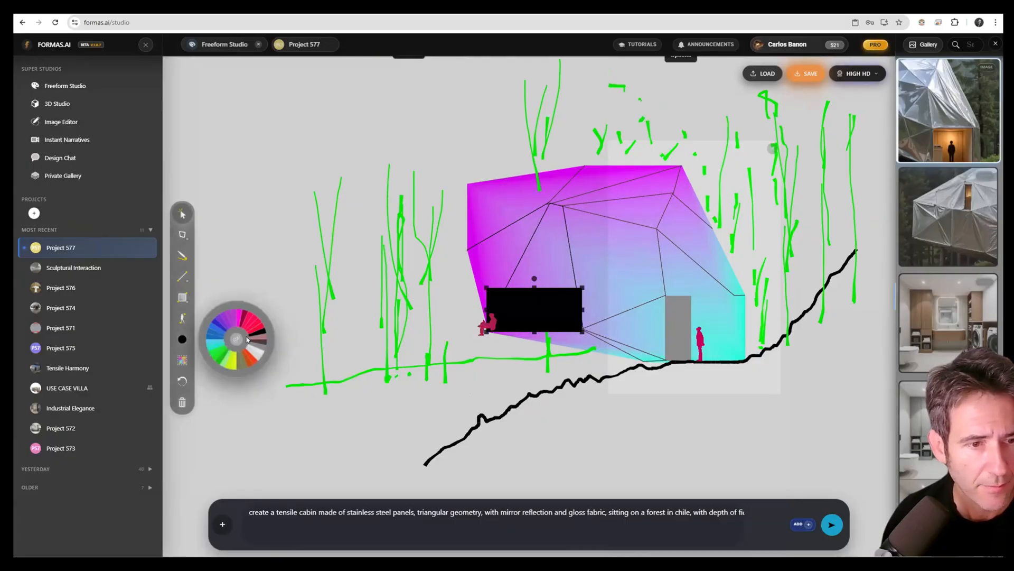
pyautogui.click(260, 344)
pyautogui.moveTo(292, 191); pyautogui.dragTo(265, 207)
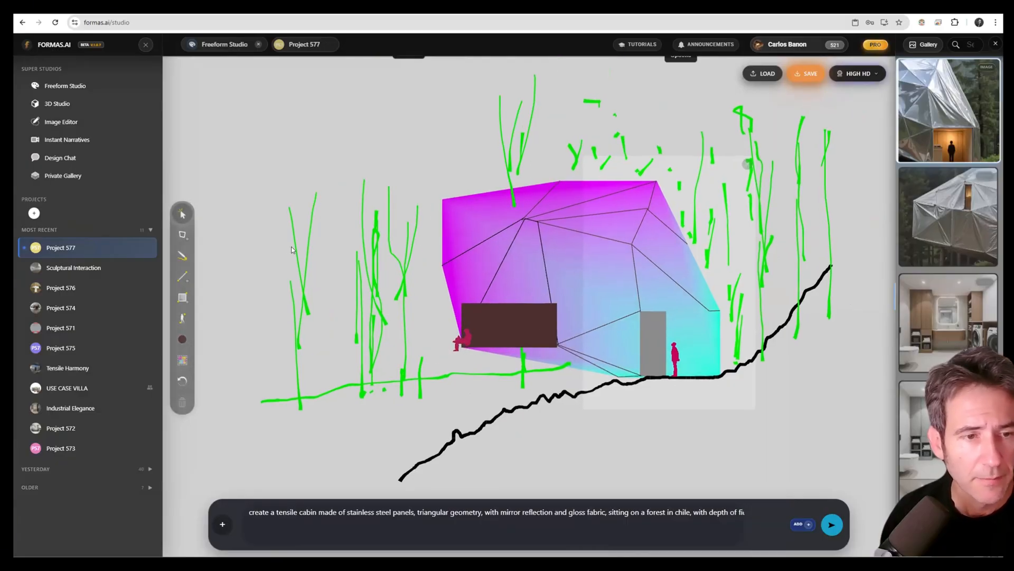
# Draw three straight facet lines around the window's upper-left corner and the ridge vertex, and delete the green tree overlapping the roof.
pyautogui.click(180, 276)
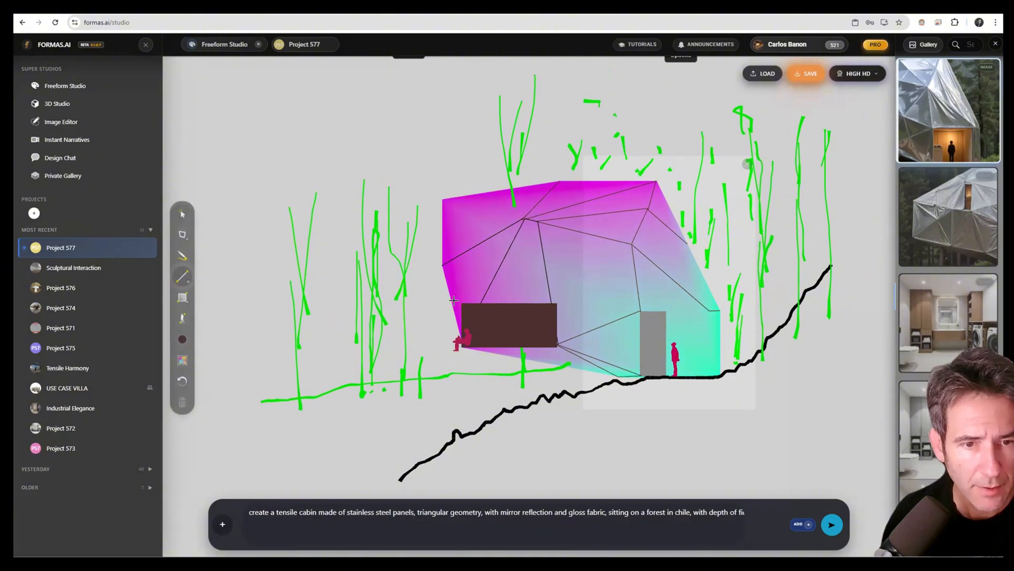
pyautogui.moveTo(461, 303); pyautogui.dragTo(443, 265)
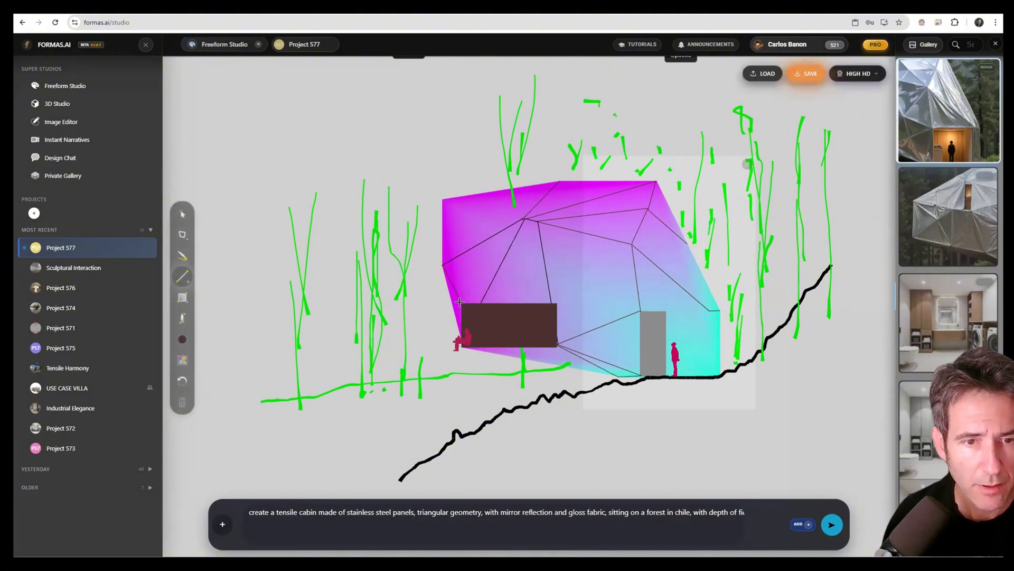
pyautogui.moveTo(462, 303); pyautogui.dragTo(524, 218)
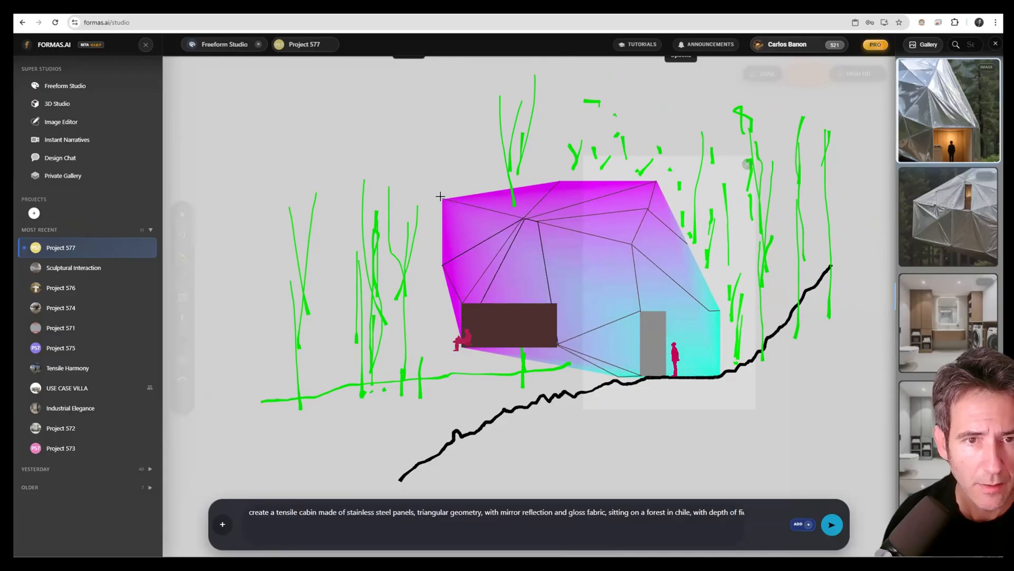
pyautogui.moveTo(440, 196); pyautogui.dragTo(442, 198)
pyautogui.press('Escape')
pyautogui.moveTo(543, 174)
pyautogui.mouseDown()
pyautogui.moveTo(483, 139)
pyautogui.moveTo(483, 152)
pyautogui.mouseUp()
pyautogui.press('Delete')
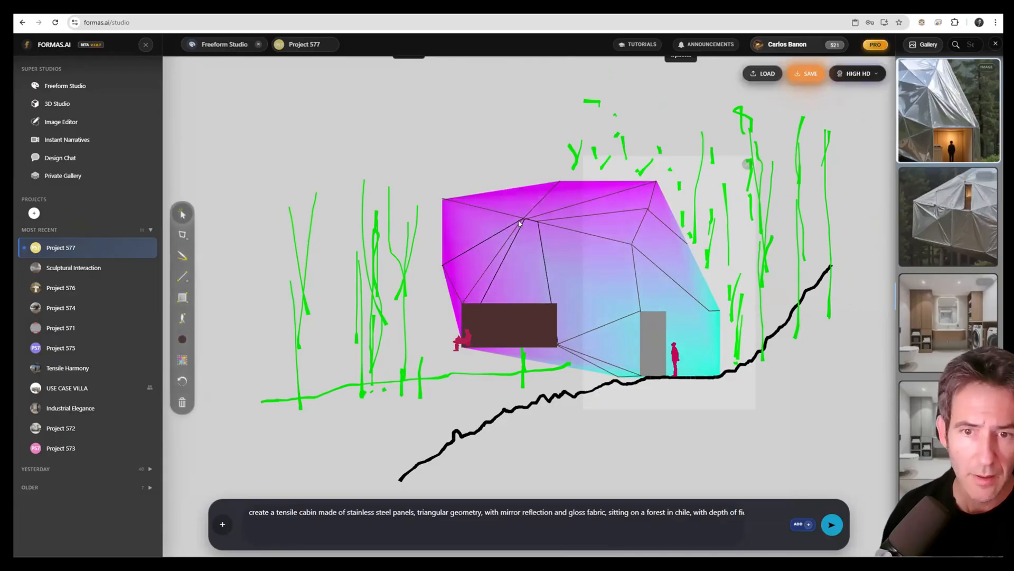
# Frame the whole reshaped cabin sketch with its trees and slope, and generate a render with the existing stainless steel panels prompt.
pyautogui.moveTo(519, 224); pyautogui.dragTo(484, 238)
pyautogui.scroll(-3, 470, 243)
pyautogui.moveTo(229, 364); pyautogui.dragTo(197, 379)
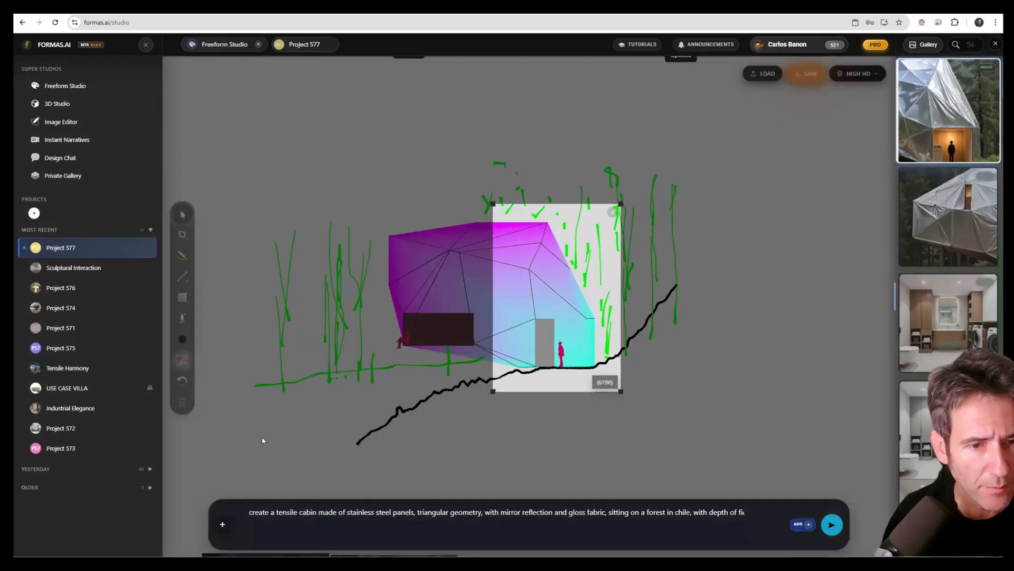
pyautogui.moveTo(259, 440)
pyautogui.mouseDown()
pyautogui.moveTo(663, 199)
pyautogui.moveTo(721, 138)
pyautogui.moveTo(720, 64)
pyautogui.mouseUp()
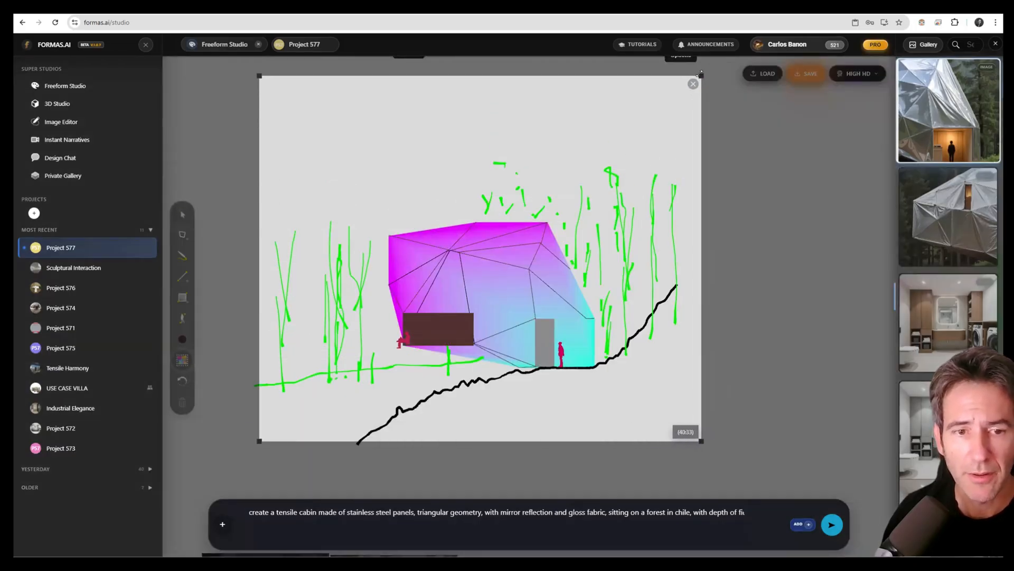
pyautogui.click(344, 524)
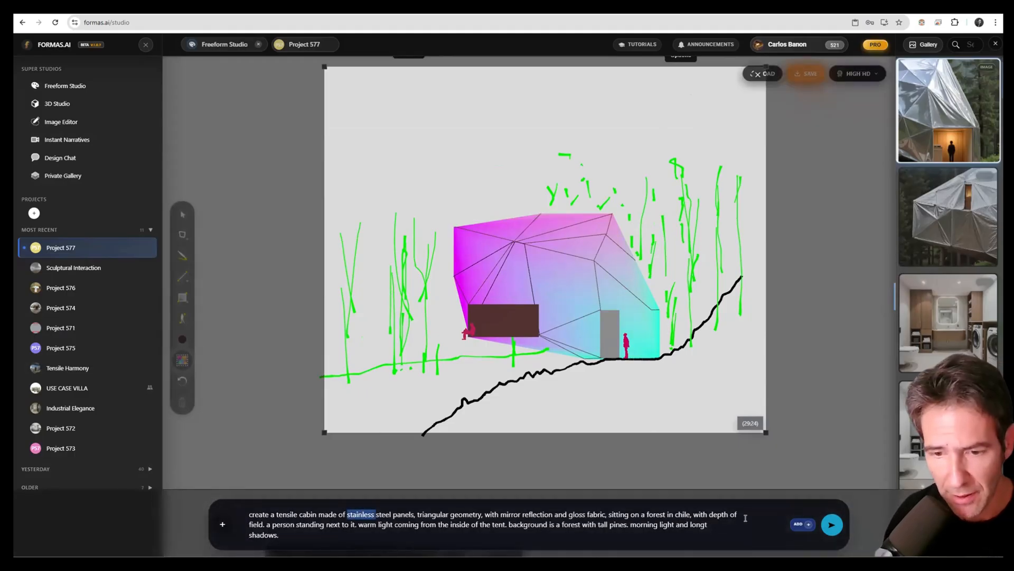
pyautogui.click(824, 527)
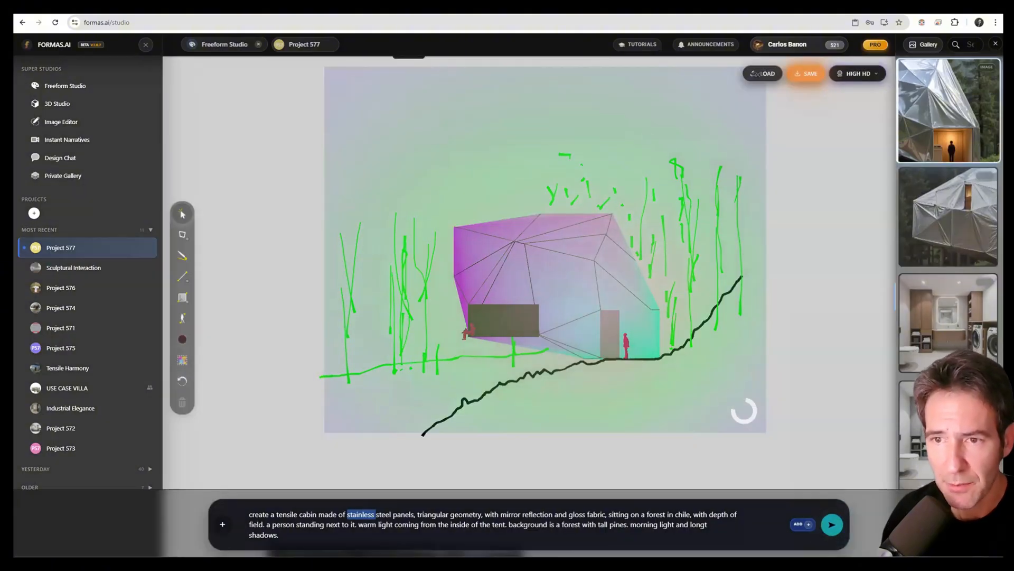
# Open the silver foil cabin render with the narrow window and compare it against its orange parent image.
pyautogui.click(935, 105)
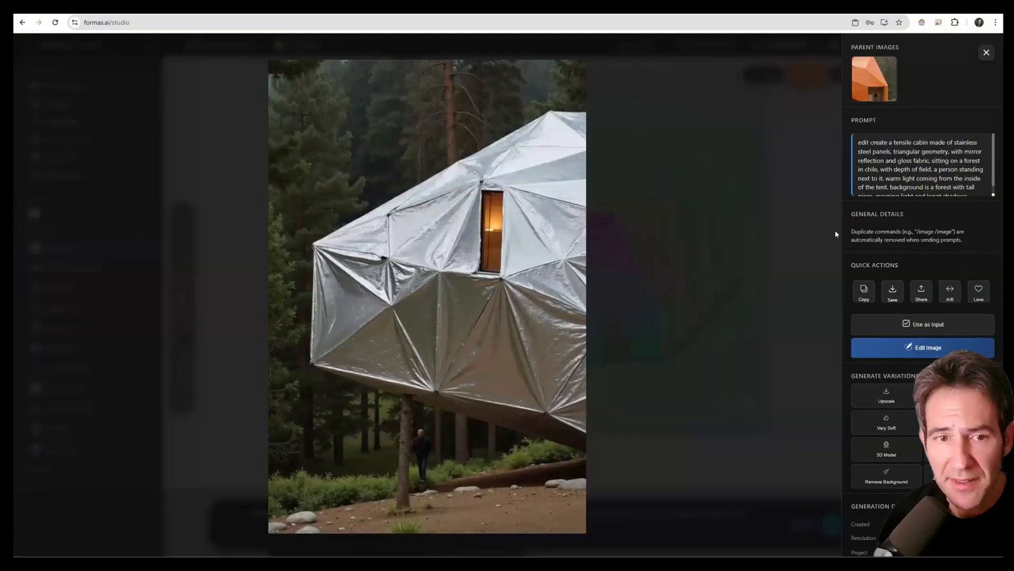
pyautogui.click(875, 77)
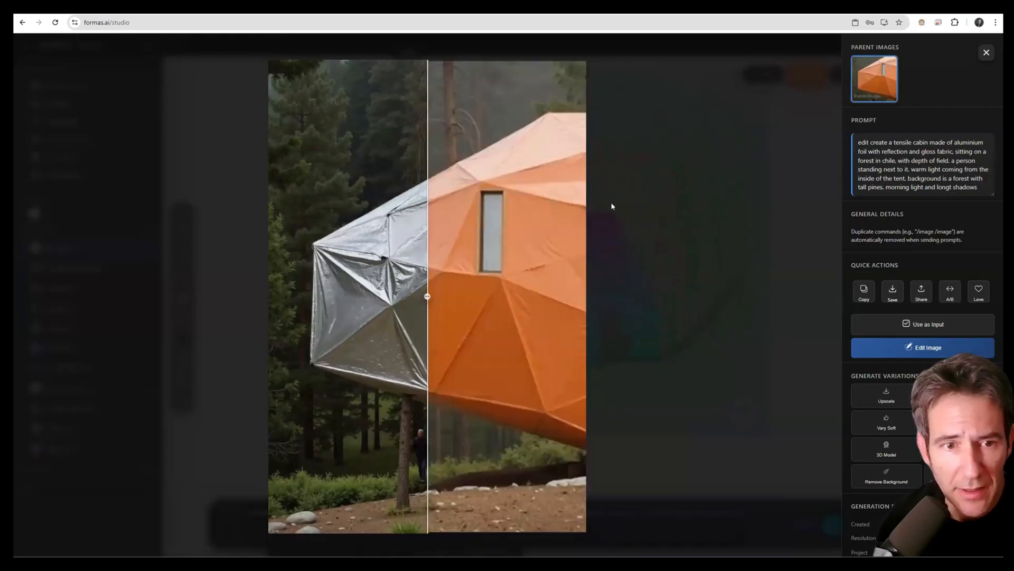
pyautogui.moveTo(445, 290); pyautogui.dragTo(447, 267)
pyautogui.click(723, 243)
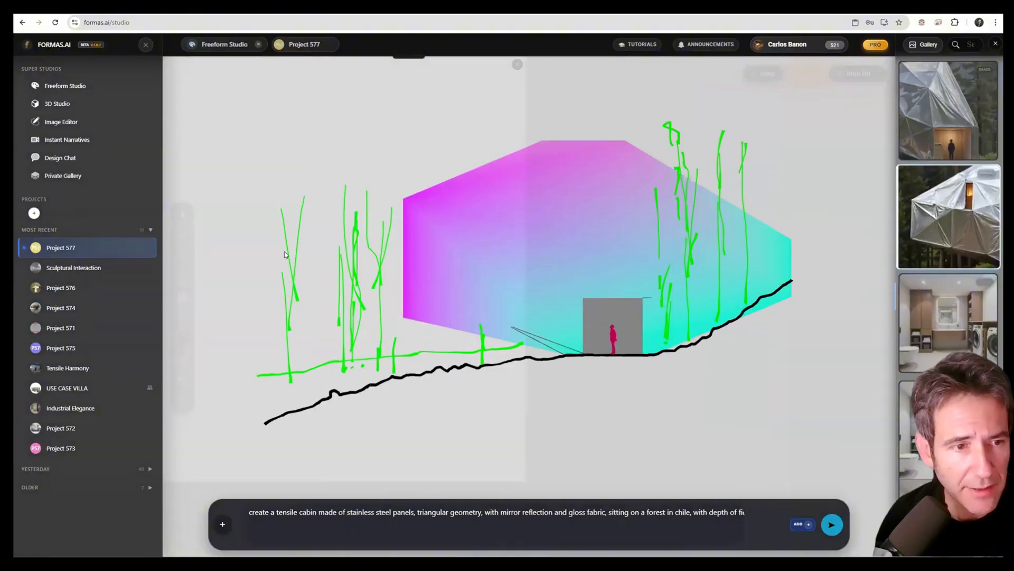
# Frame the wide octagonal gradient sketch with its trees and ground line, and generate a render with the same prompt.
pyautogui.click(182, 360)
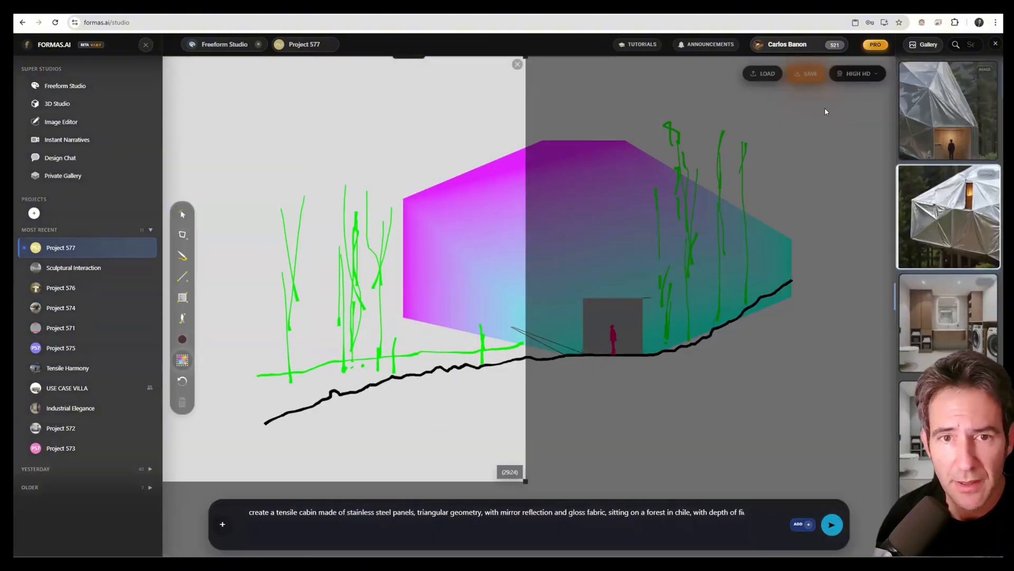
pyautogui.moveTo(827, 111); pyautogui.dragTo(259, 429)
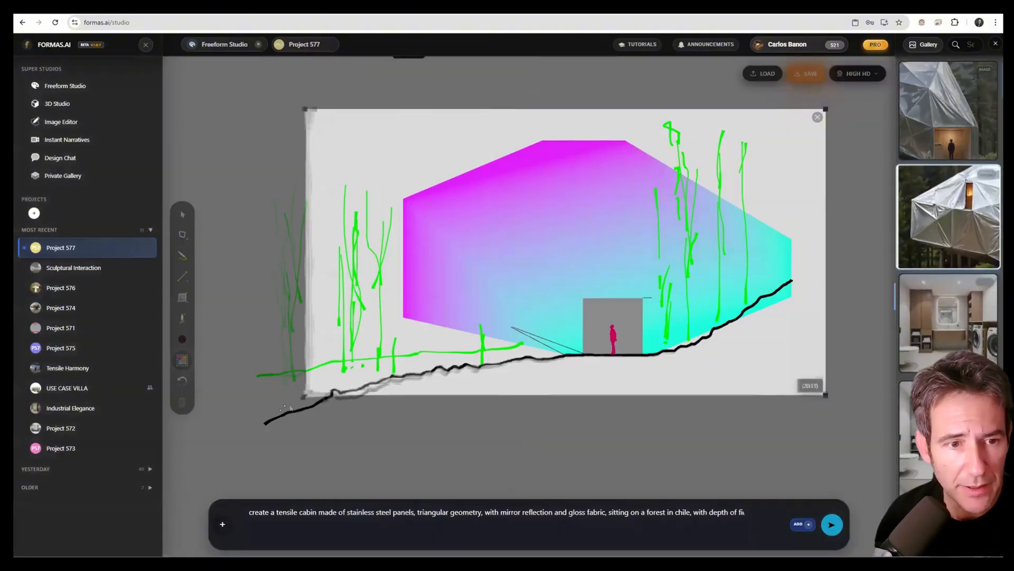
pyautogui.click(830, 525)
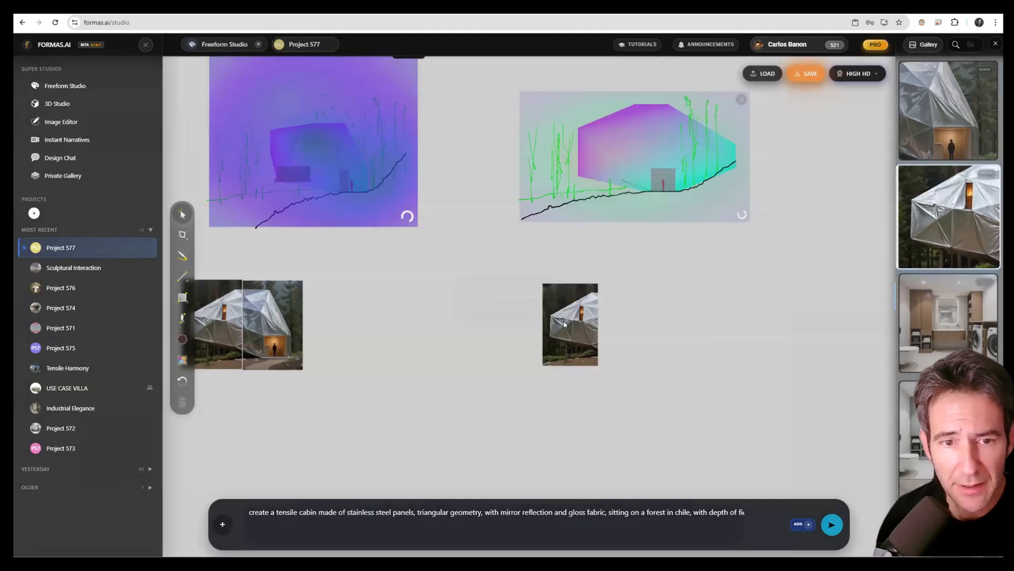
# Cut the silver cabin out of the forest render along its outline and delete the piece.
pyautogui.scroll(10, 565, 325)
pyautogui.scroll(-3, 549, 228)
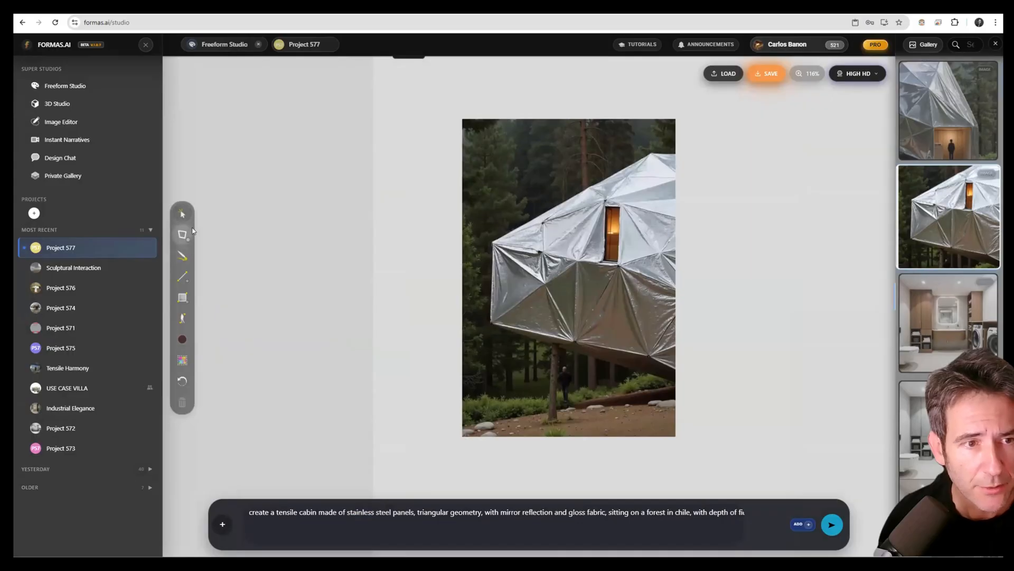
pyautogui.click(654, 155)
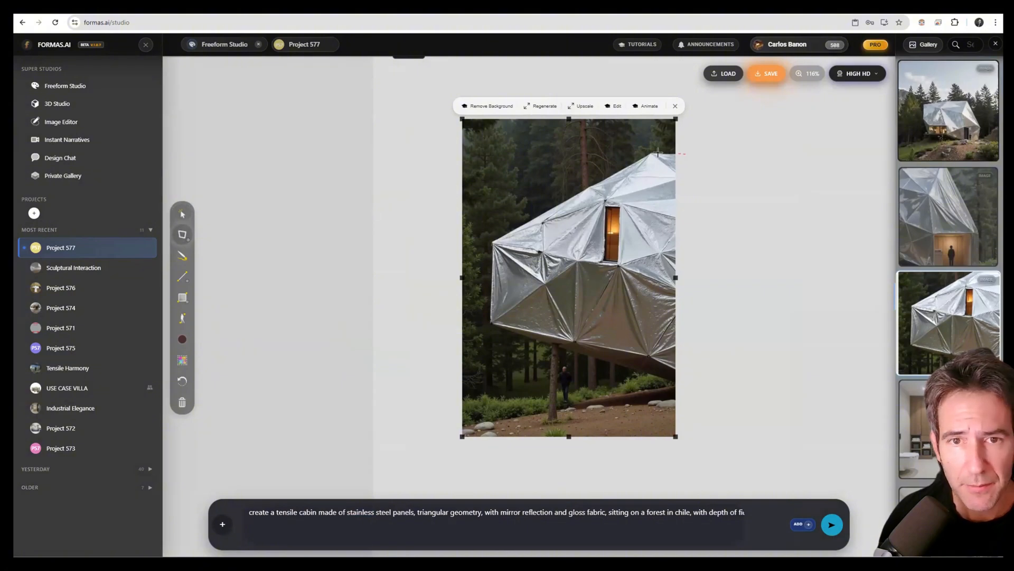
pyautogui.click(494, 322)
pyautogui.doubleClick(678, 381)
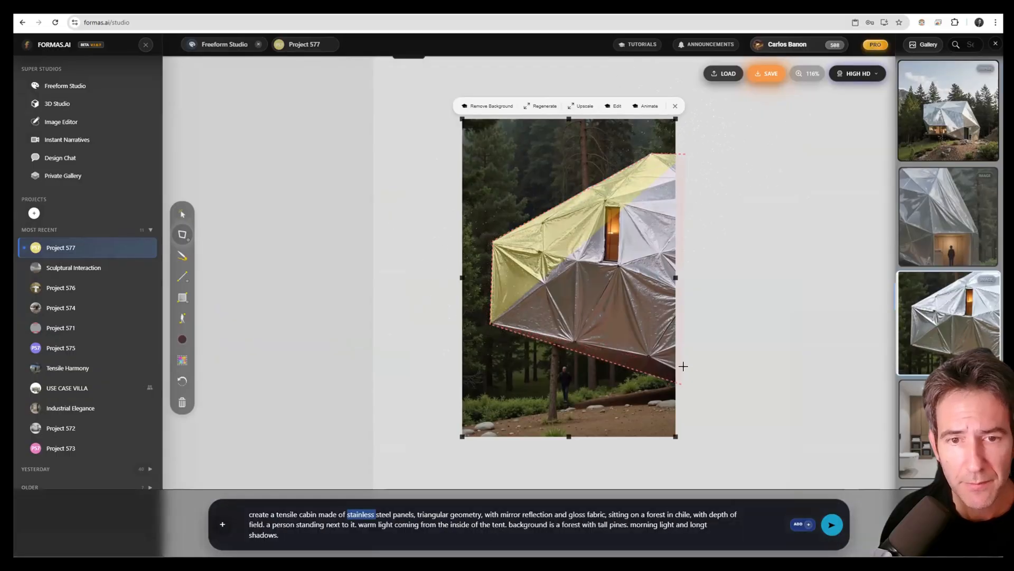
pyautogui.moveTo(663, 293); pyautogui.dragTo(806, 268)
pyautogui.moveTo(728, 271); pyautogui.dragTo(449, 293)
pyautogui.scroll(-5, 665, 293)
pyautogui.click(544, 340)
pyautogui.press('Delete')
# Delete the window rectangle and the seated figure lying over the new stainless steel cabin render.
pyautogui.moveTo(510, 281)
pyautogui.mouseDown()
pyautogui.moveTo(633, 369)
pyautogui.moveTo(521, 204)
pyautogui.moveTo(701, 133)
pyautogui.moveTo(698, 162)
pyautogui.mouseUp()
pyautogui.scroll(-4, 624, 391)
pyautogui.moveTo(291, 194); pyautogui.dragTo(488, 227)
pyautogui.scroll(6, 488, 226)
pyautogui.click(488, 226)
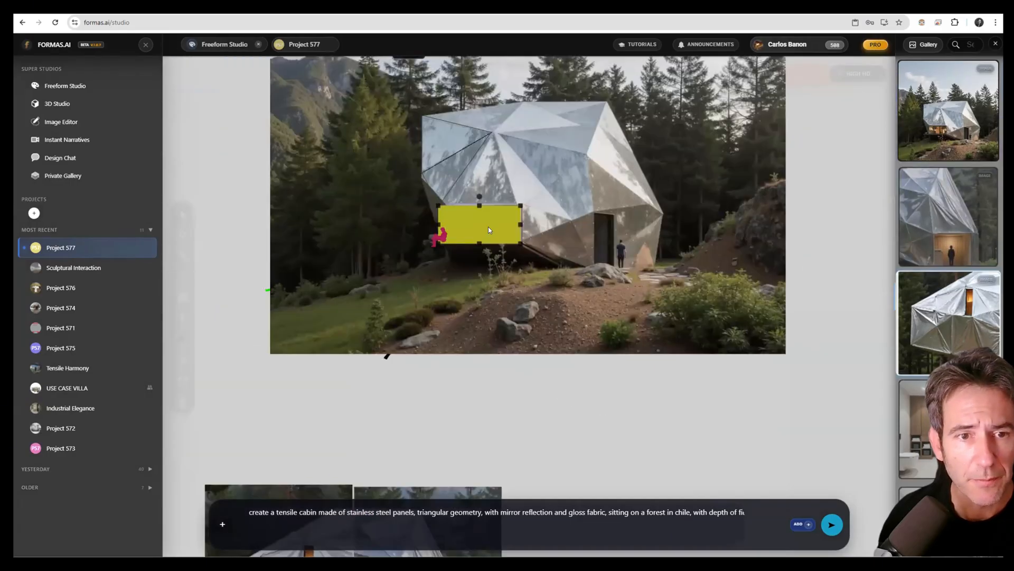
pyautogui.click(242, 204)
pyautogui.moveTo(211, 194); pyautogui.dragTo(679, 298)
pyautogui.press('Delete')
# Examine the new cabin render up close, checking its mirrored facets, projecting window, doorway and forest setting.
pyautogui.moveTo(586, 239)
pyautogui.mouseDown()
pyautogui.moveTo(622, 266)
pyautogui.moveTo(537, 265)
pyautogui.mouseUp()
pyautogui.scroll(4, 528, 232)
pyautogui.scroll(2, 650, 216)
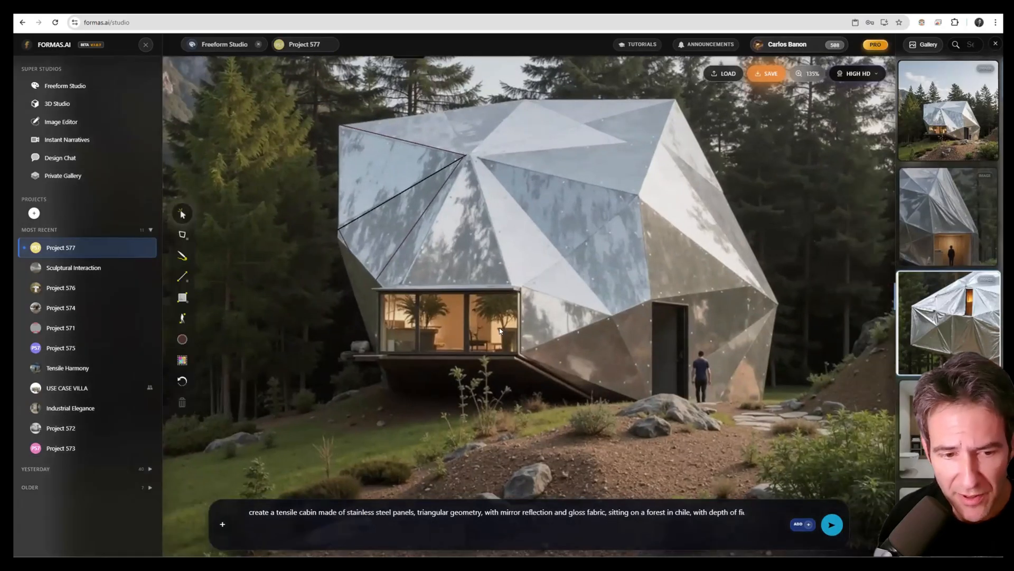
pyautogui.moveTo(515, 274); pyautogui.dragTo(517, 242)
pyautogui.scroll(-3, 534, 269)
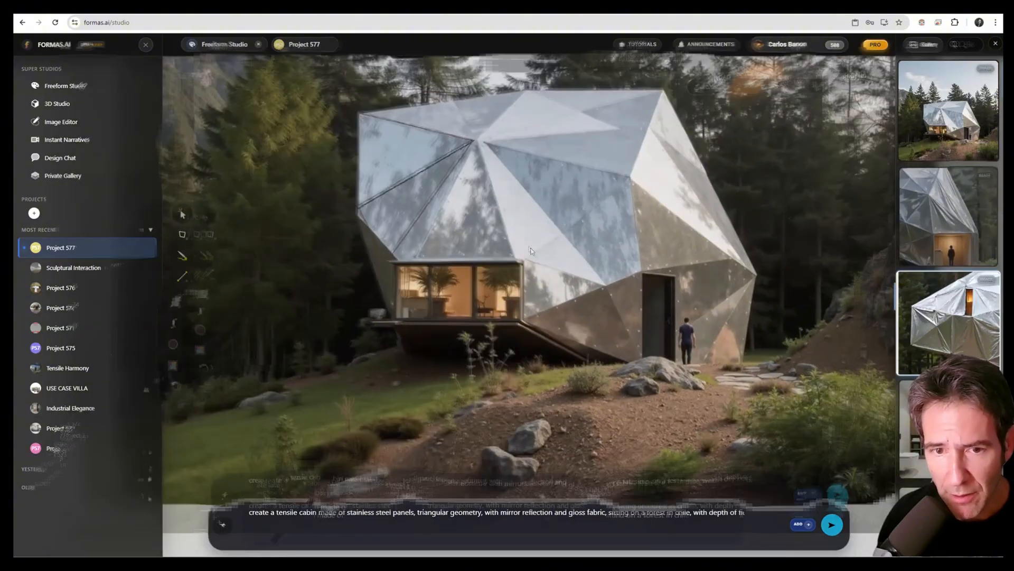
pyautogui.scroll(-2, 552, 279)
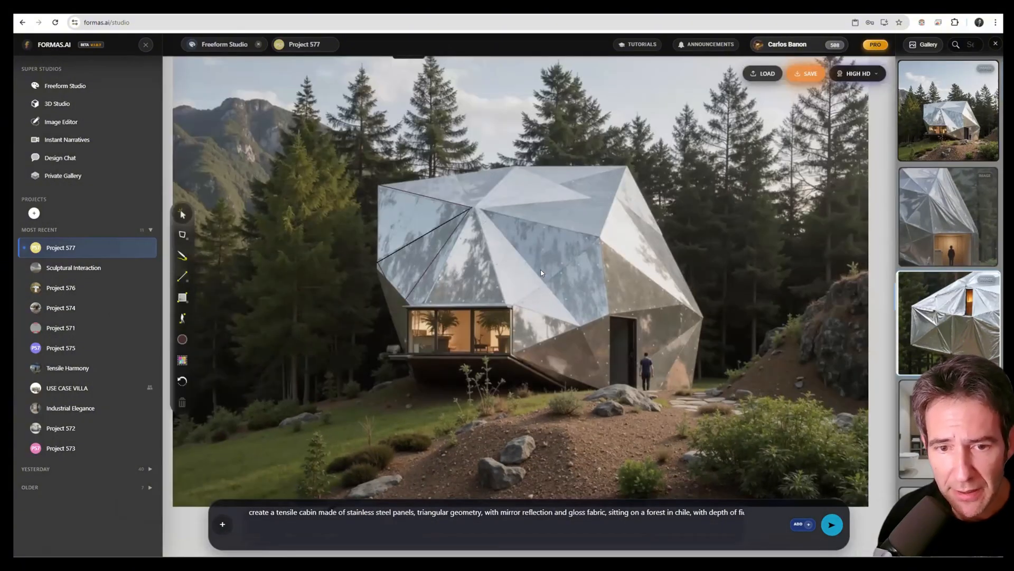
pyautogui.moveTo(541, 273); pyautogui.dragTo(557, 260)
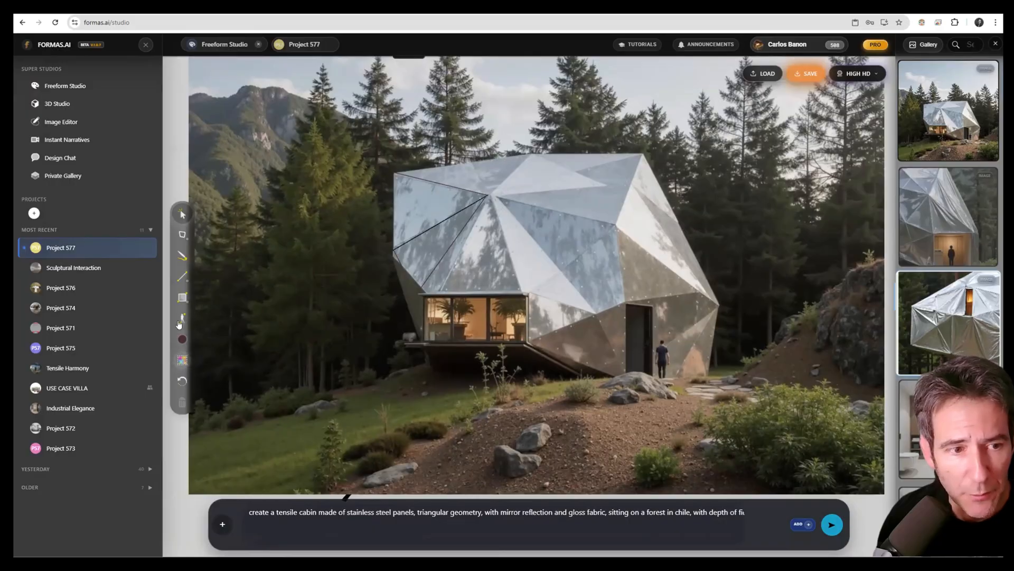
# Frame the dark doorway and the standing figure of the stainless steel cabin render as the area for a new generation.
pyautogui.click(183, 360)
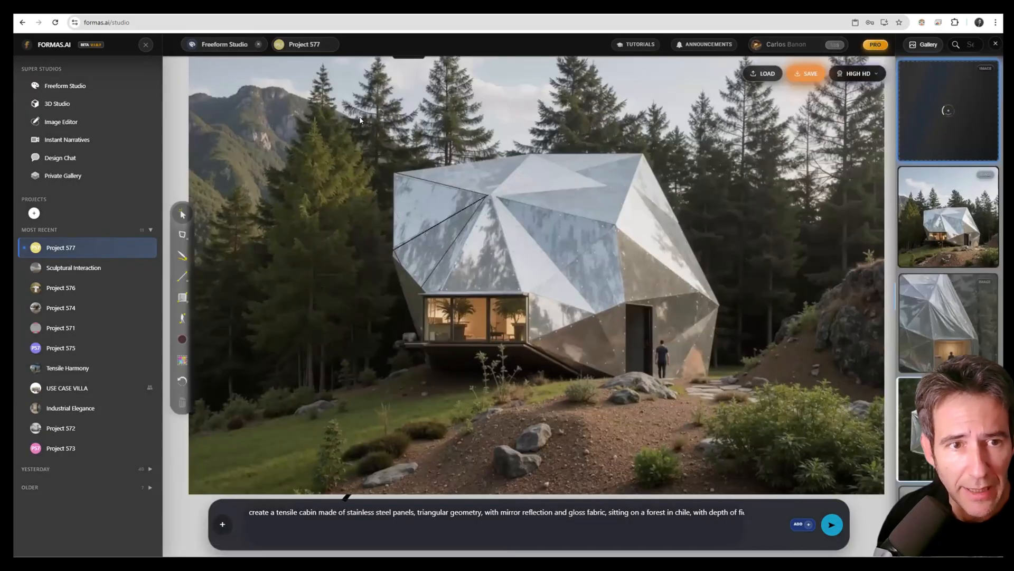
pyautogui.moveTo(407, 161); pyautogui.dragTo(405, 169)
pyautogui.scroll(-6, 467, 185)
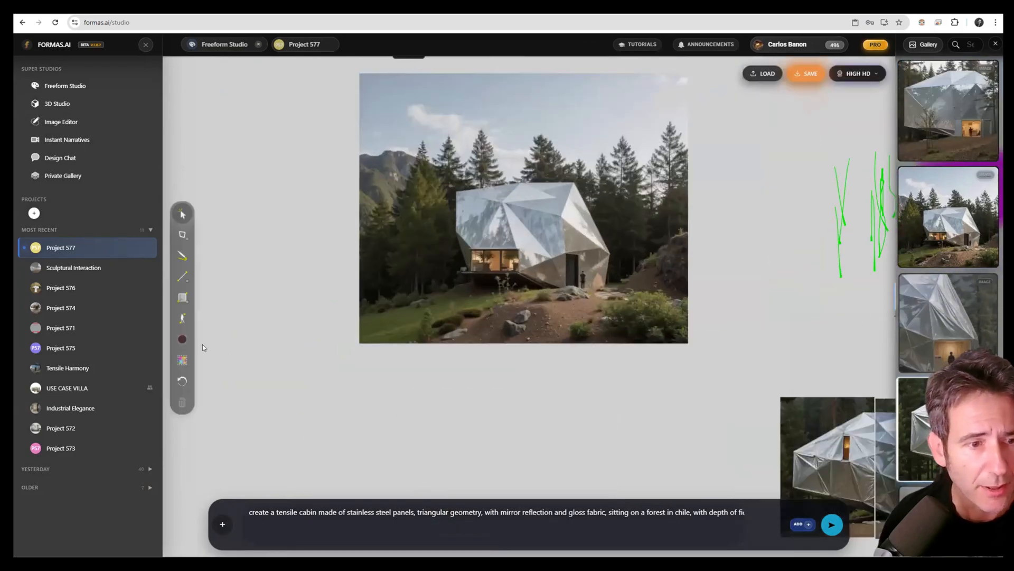
pyautogui.click(183, 360)
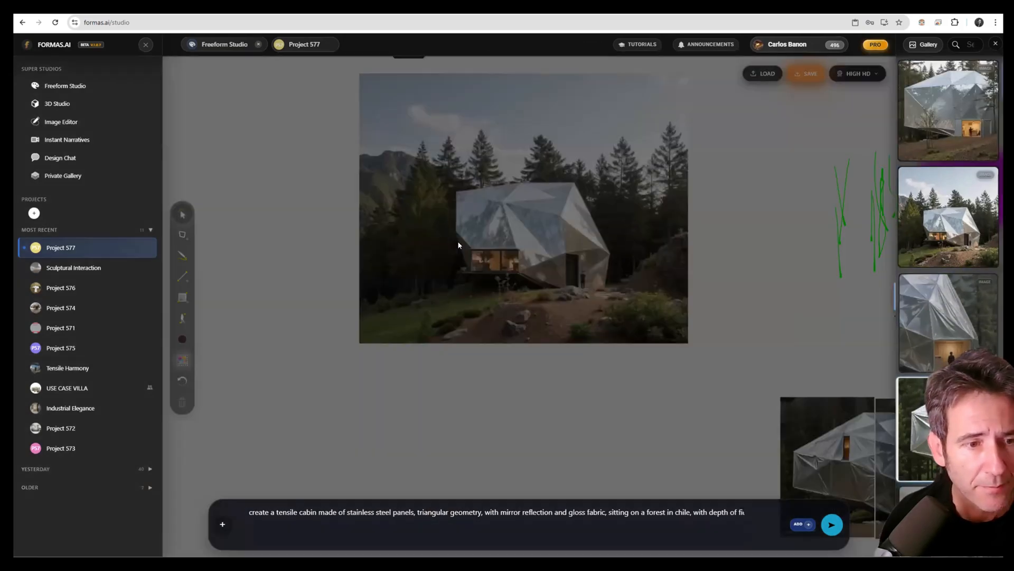
pyautogui.scroll(8, 533, 226)
pyautogui.moveTo(616, 238); pyautogui.dragTo(799, 426)
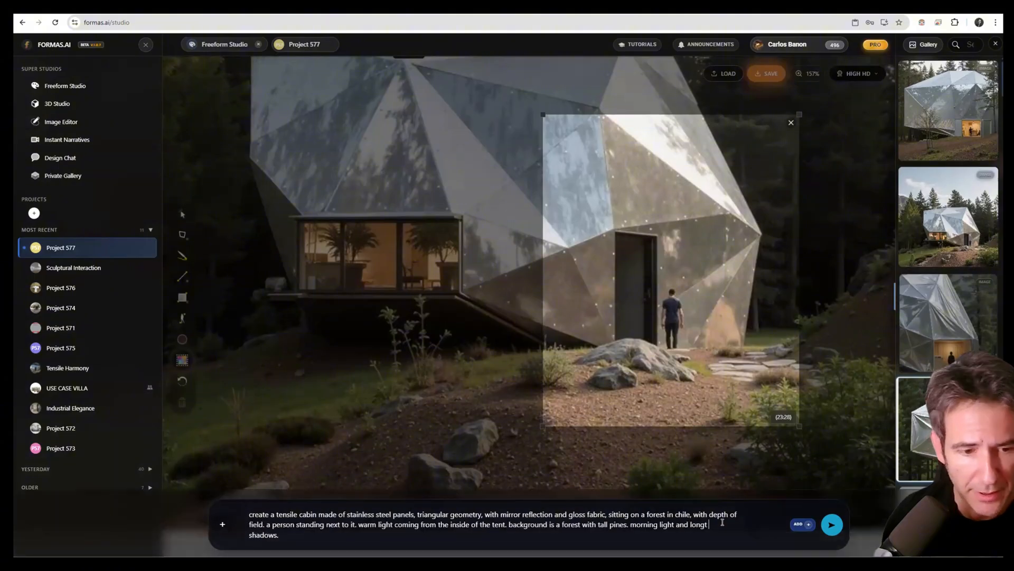
# Add "a person wearing white. bolts in the panels" to the end of the prompt and generate the framed doorway area.
pyautogui.write('t sh')
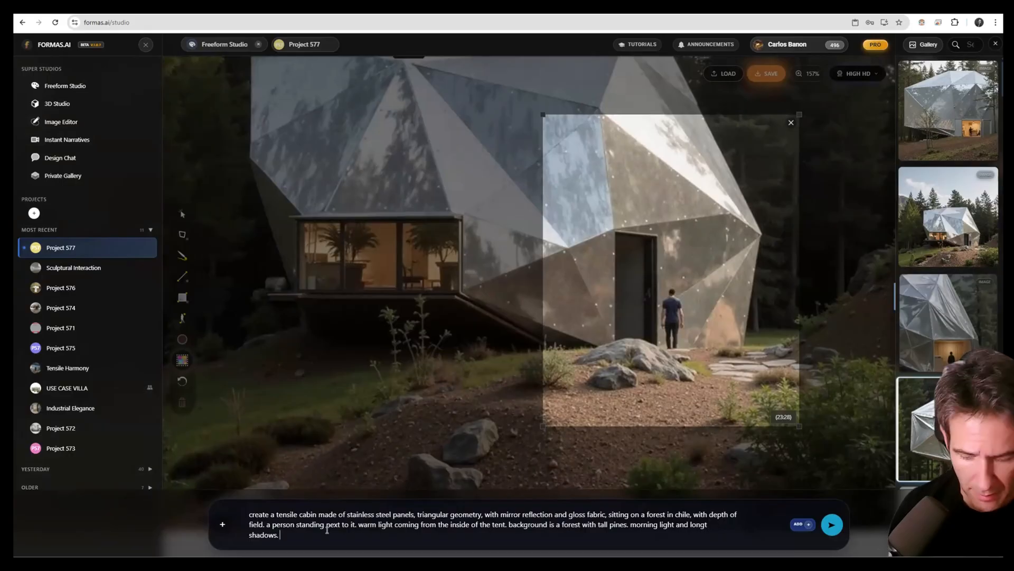
pyautogui.write('adows. a person wearing')
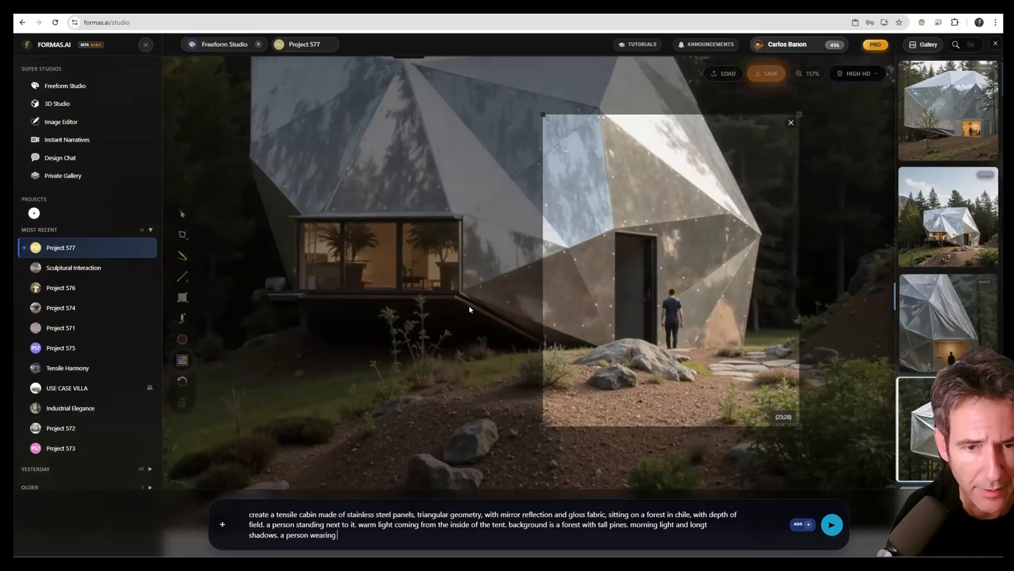
pyautogui.write(' white.')
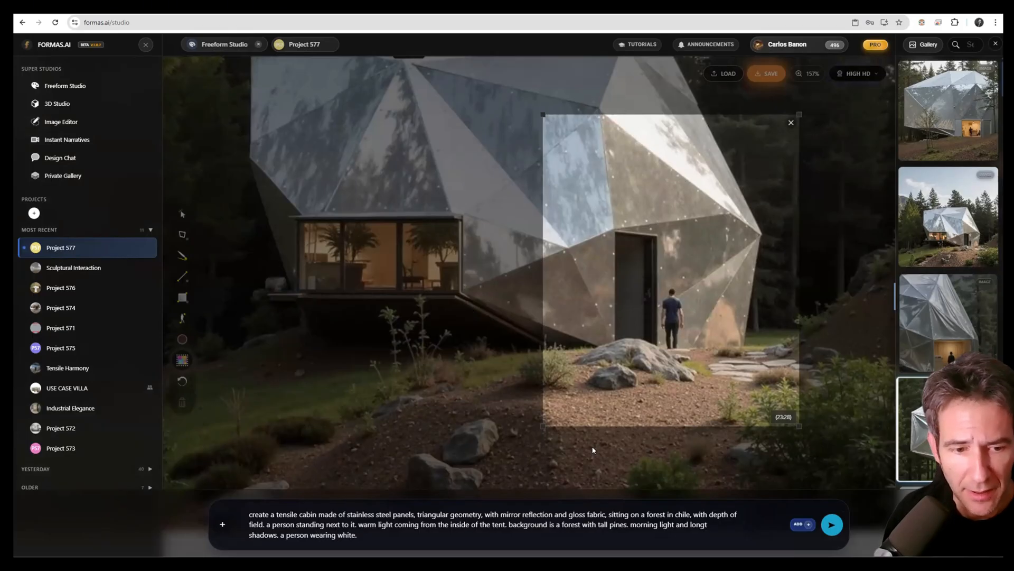
pyautogui.write(' bolts in th')
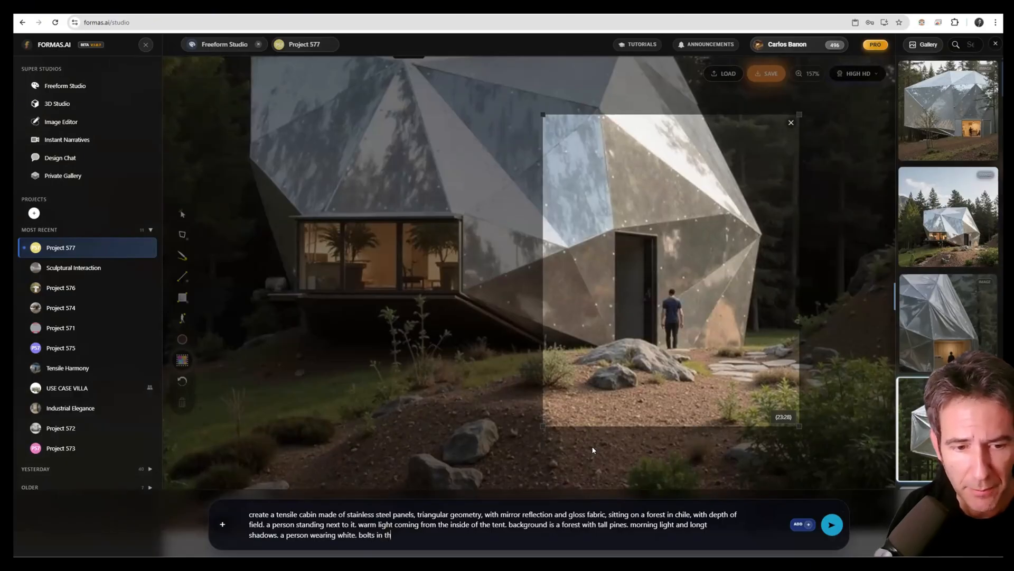
pyautogui.write('e panels')
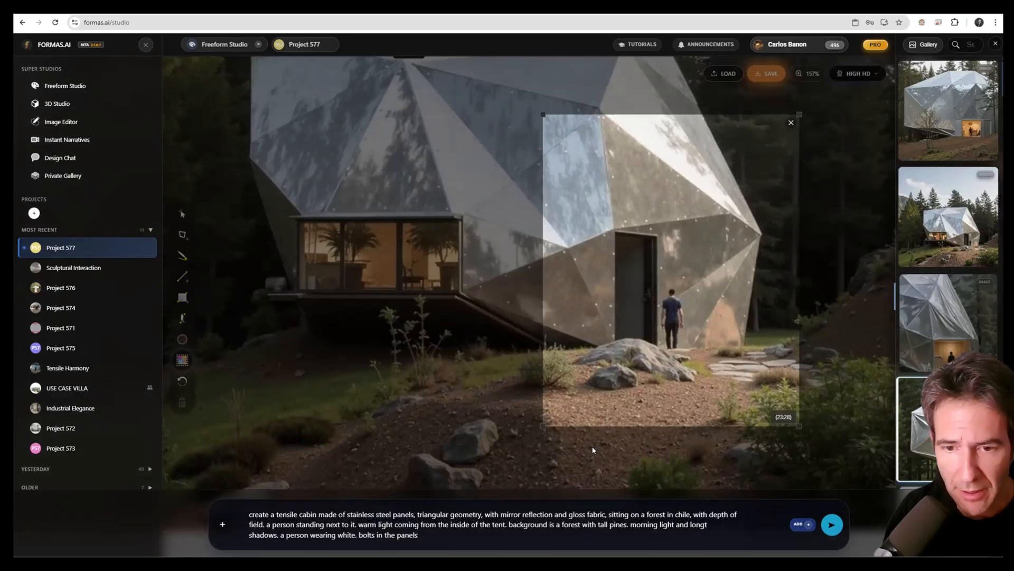
pyautogui.press('Return')
# Open the wide octagonal cabin render's details and compare it with its parent gradient sketch across the full image width.
pyautogui.scroll(-6, 794, 147)
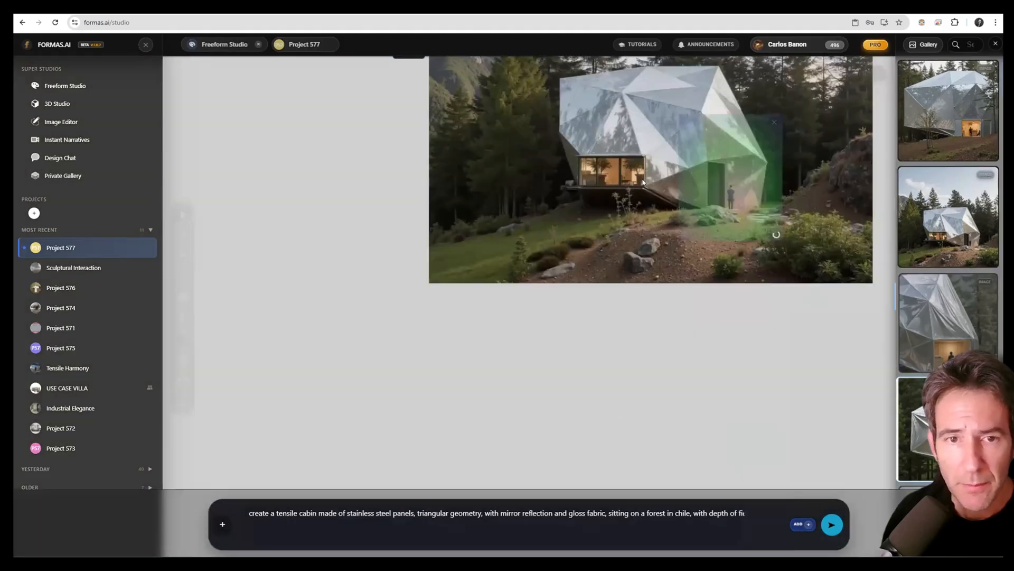
pyautogui.moveTo(692, 188); pyautogui.dragTo(438, 207)
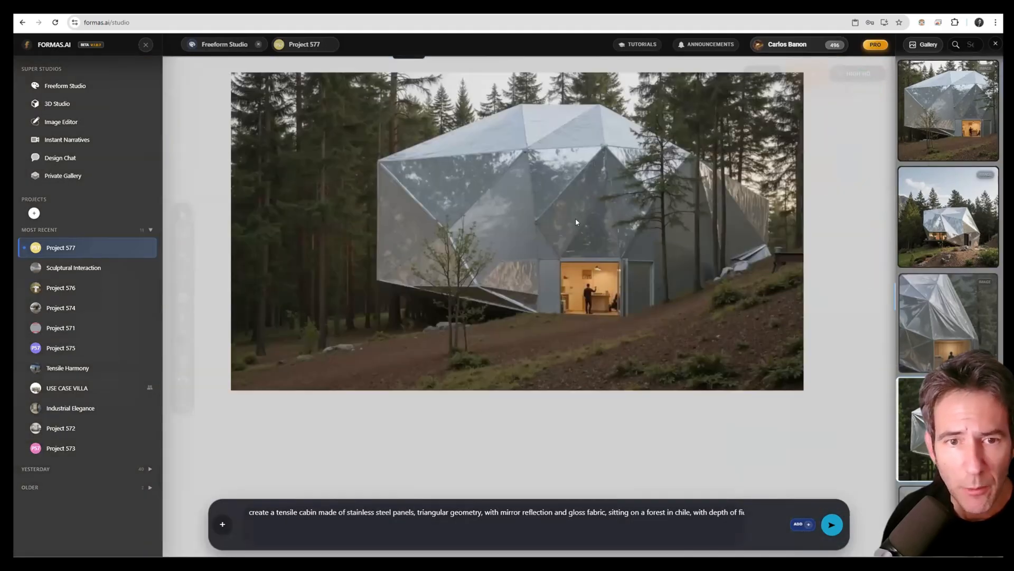
pyautogui.scroll(4, 548, 252)
pyautogui.scroll(-3, 648, 330)
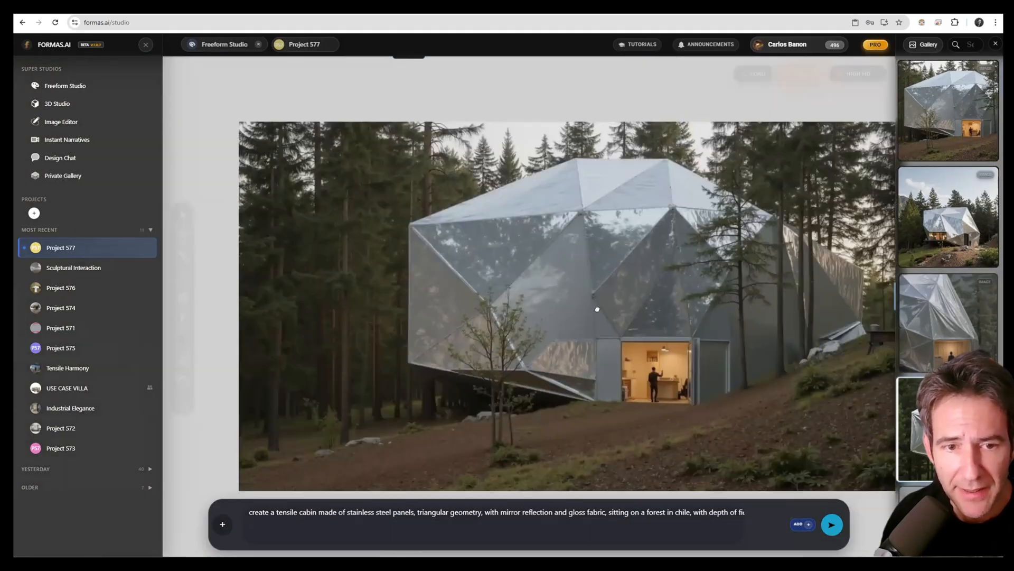
pyautogui.doubleClick(701, 231)
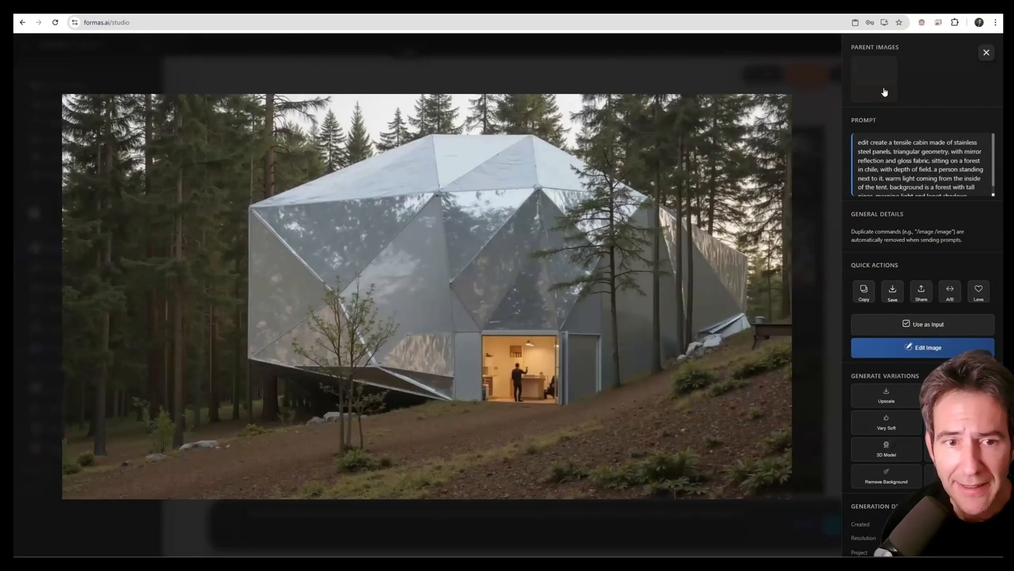
pyautogui.click(884, 87)
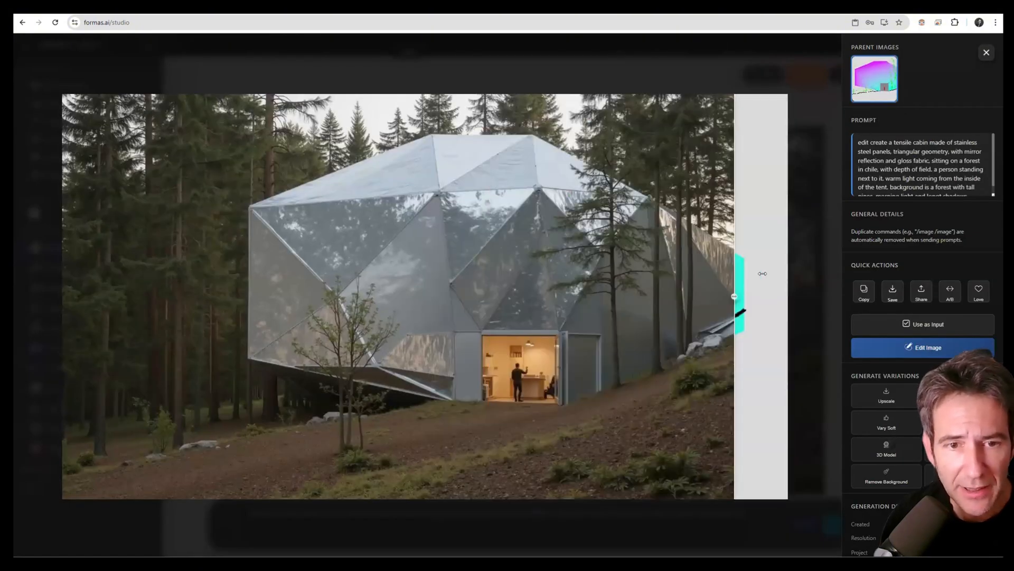
pyautogui.moveTo(762, 273); pyautogui.dragTo(774, 273)
pyautogui.moveTo(426, 289)
pyautogui.mouseDown()
pyautogui.moveTo(206, 294)
pyautogui.moveTo(772, 280)
pyautogui.moveTo(227, 274)
pyautogui.moveTo(123, 285)
pyautogui.mouseUp()
pyautogui.moveTo(267, 243)
pyautogui.mouseDown()
pyautogui.moveTo(747, 241)
pyautogui.moveTo(676, 243)
pyautogui.moveTo(466, 248)
pyautogui.moveTo(759, 231)
pyautogui.moveTo(108, 232)
pyautogui.moveTo(797, 220)
pyautogui.mouseUp()
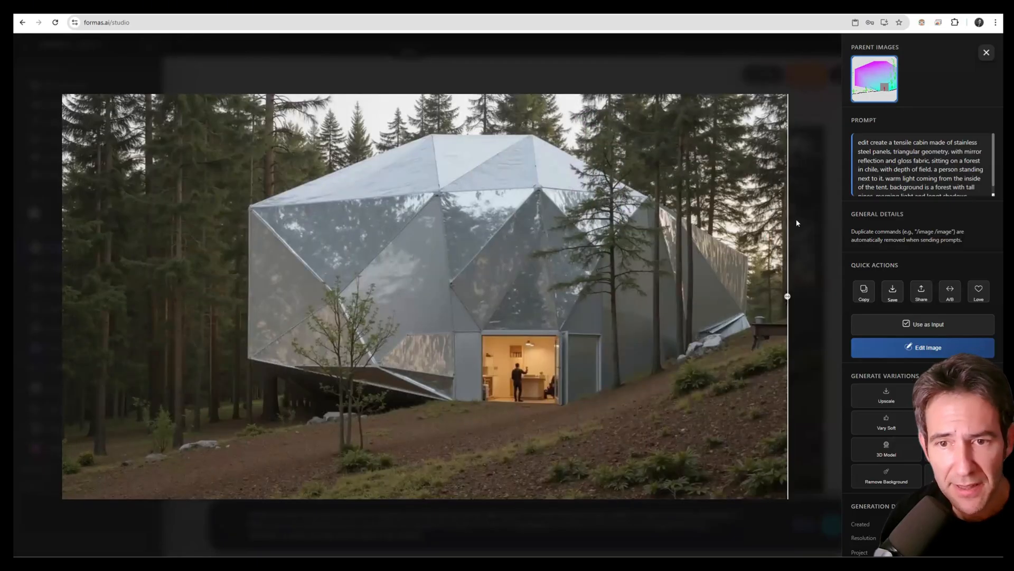
pyautogui.click(805, 213)
# Frame the projecting glass window and the facets just above it on the mountain cabin render, in a 27:19 ratio.
pyautogui.scroll(-5, 753, 240)
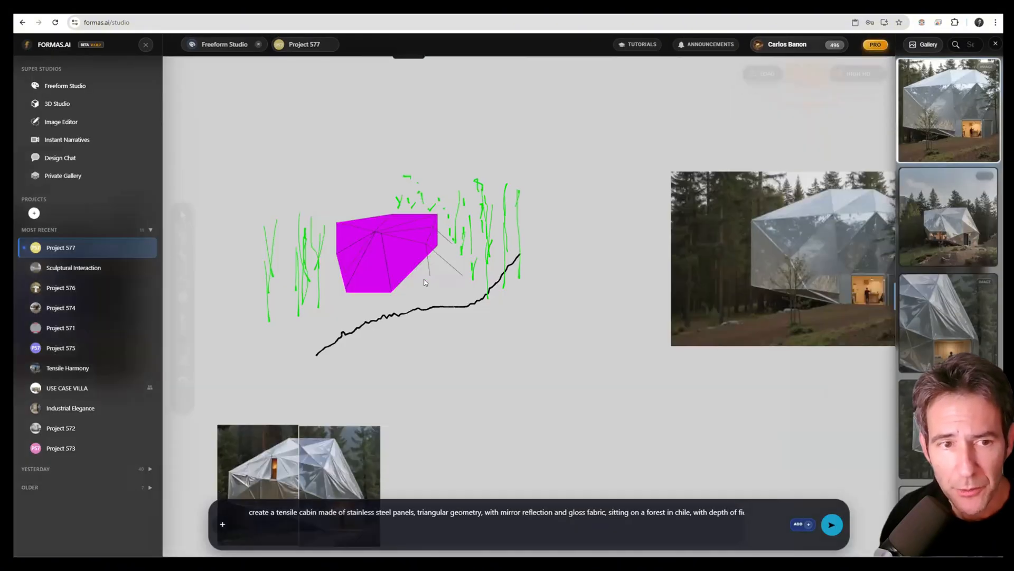
pyautogui.moveTo(424, 293)
pyautogui.mouseDown()
pyautogui.moveTo(602, 197)
pyautogui.moveTo(689, 267)
pyautogui.mouseUp()
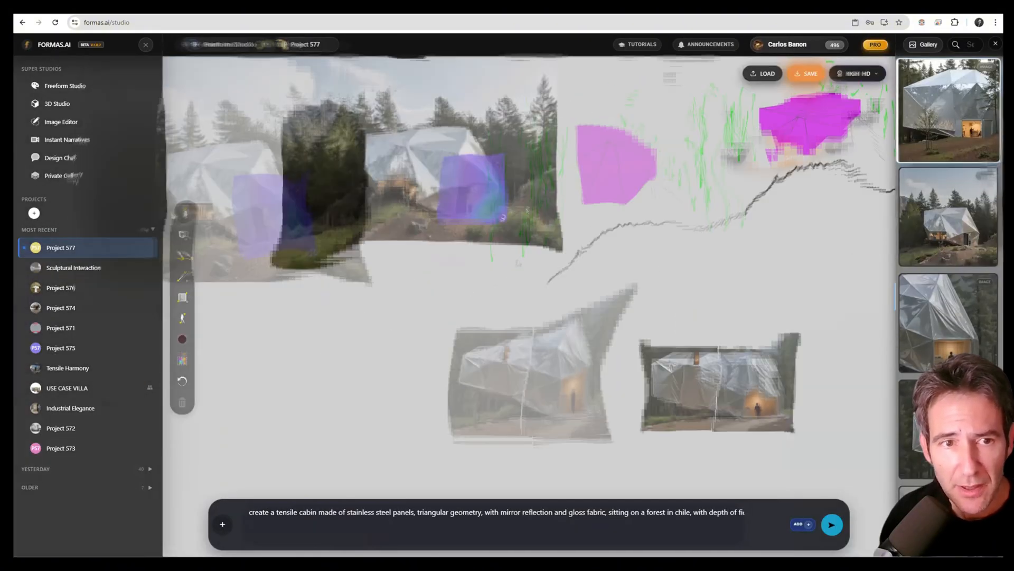
pyautogui.scroll(5, 431, 194)
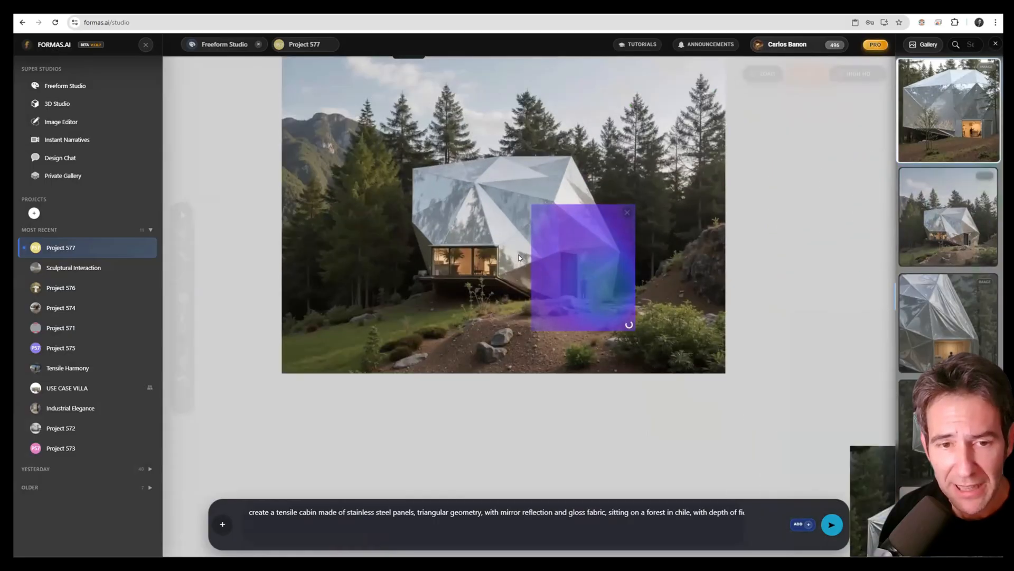
pyautogui.scroll(2, 570, 261)
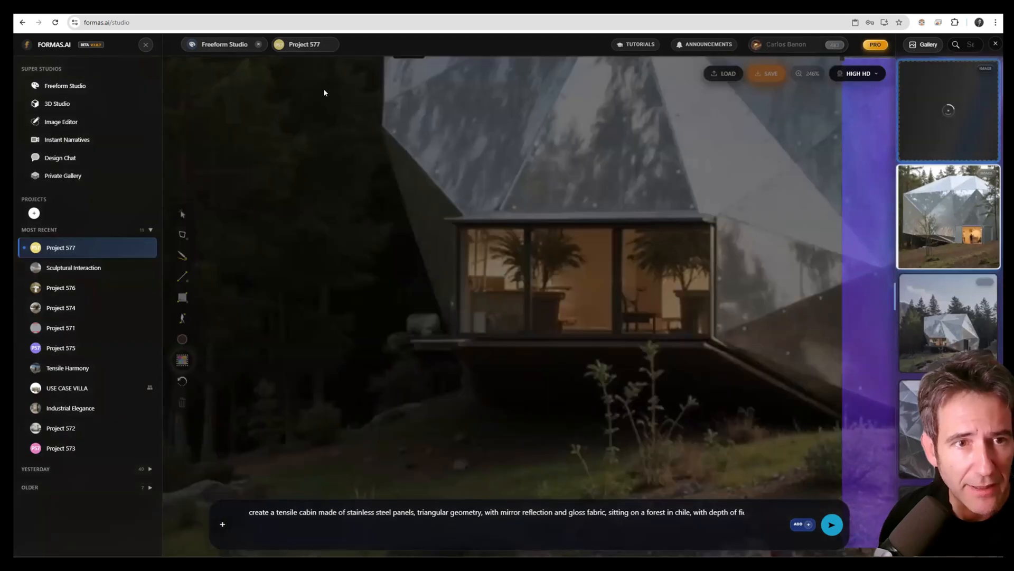
pyautogui.moveTo(324, 92); pyautogui.dragTo(770, 401)
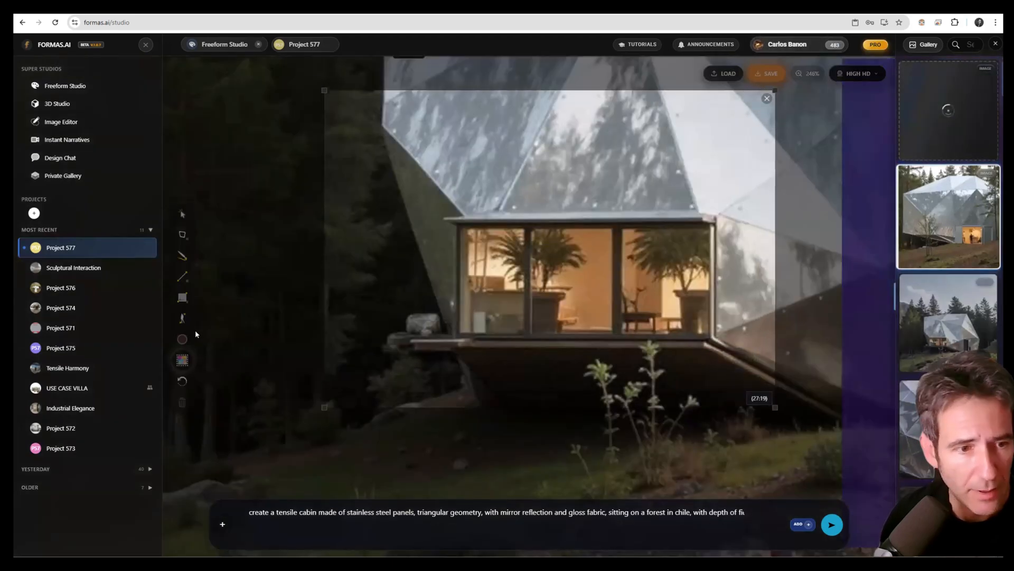
# Place a standing figure silhouette behind the window's middle pane and enlarge it to about two thirds of the glass height.
pyautogui.click(182, 318)
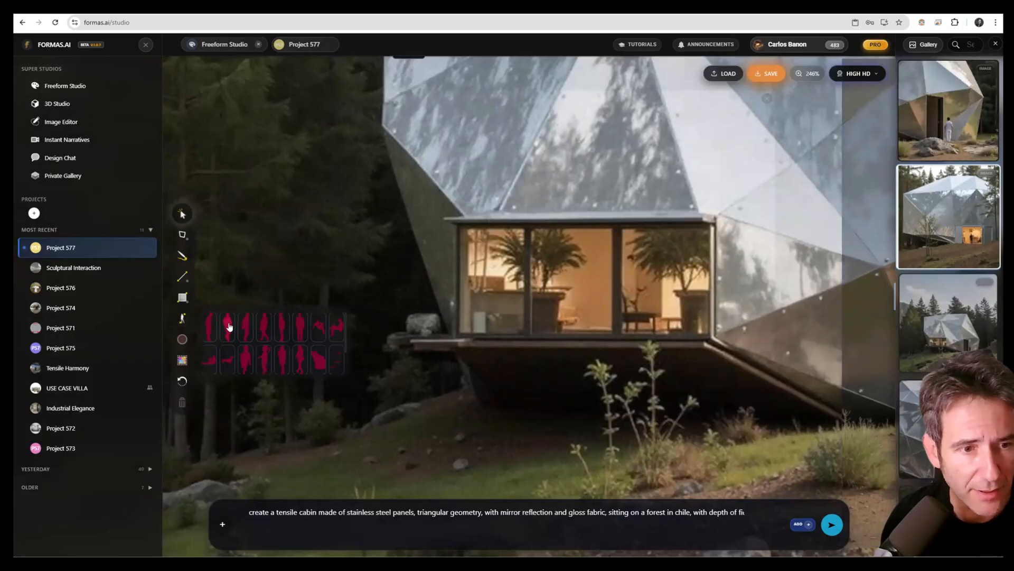
pyautogui.click(214, 327)
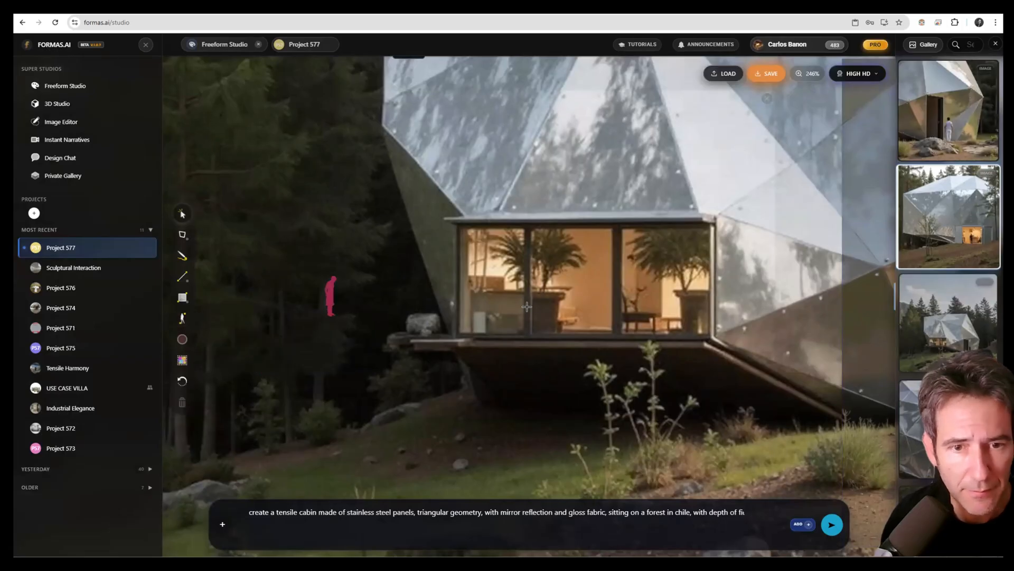
pyautogui.click(583, 318)
pyautogui.click(590, 299)
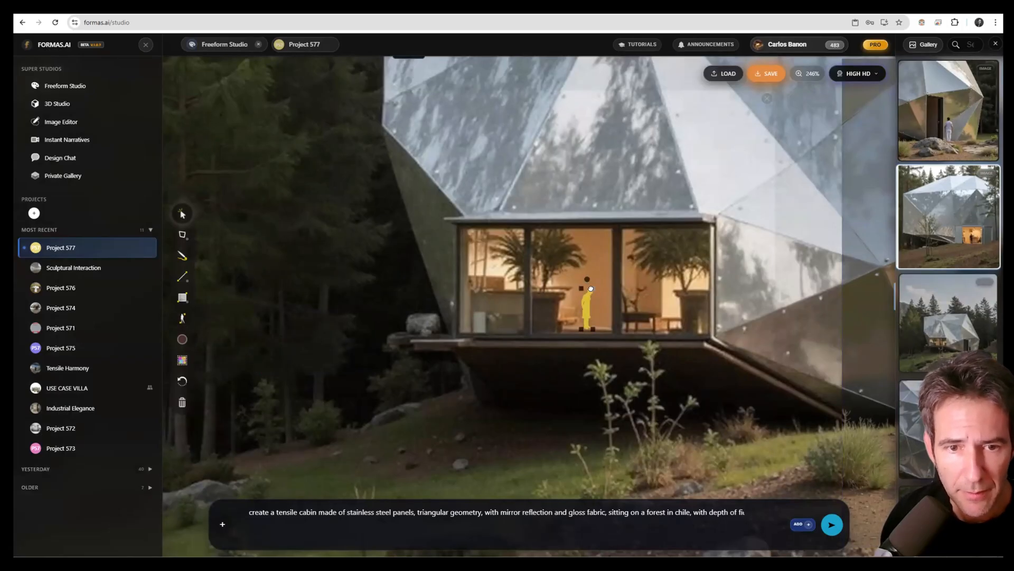
pyautogui.moveTo(593, 288); pyautogui.dragTo(600, 263)
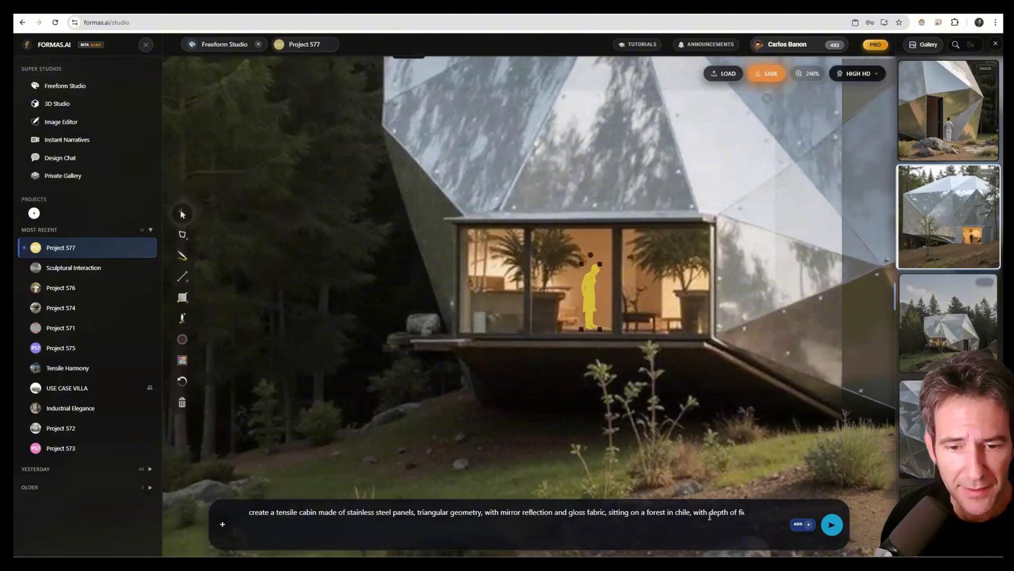
# Replace "person wearing white" in the prompt with "girl wearing black dress, inside".
pyautogui.click(729, 515)
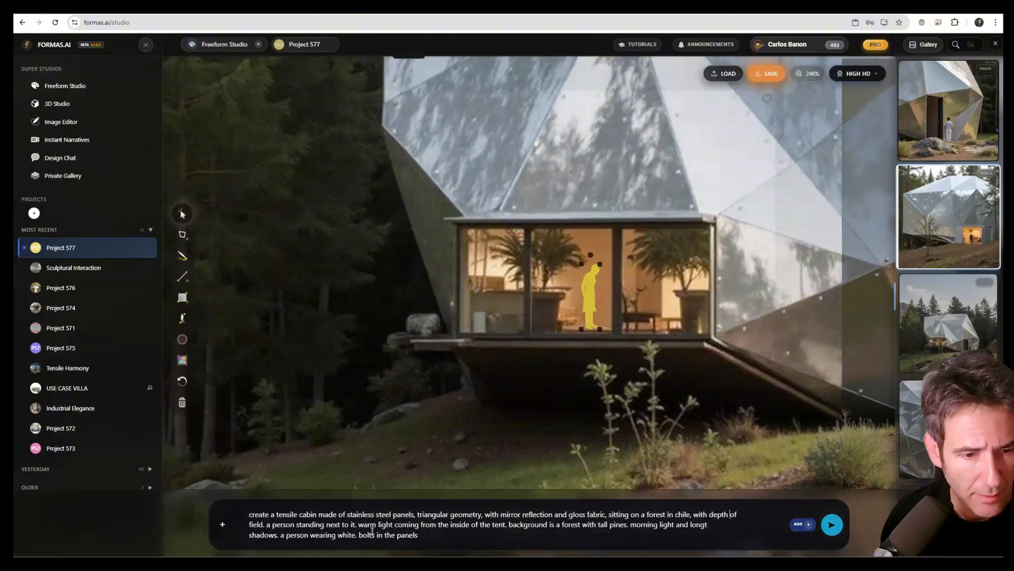
pyautogui.doubleClick(294, 533)
pyautogui.write('girl')
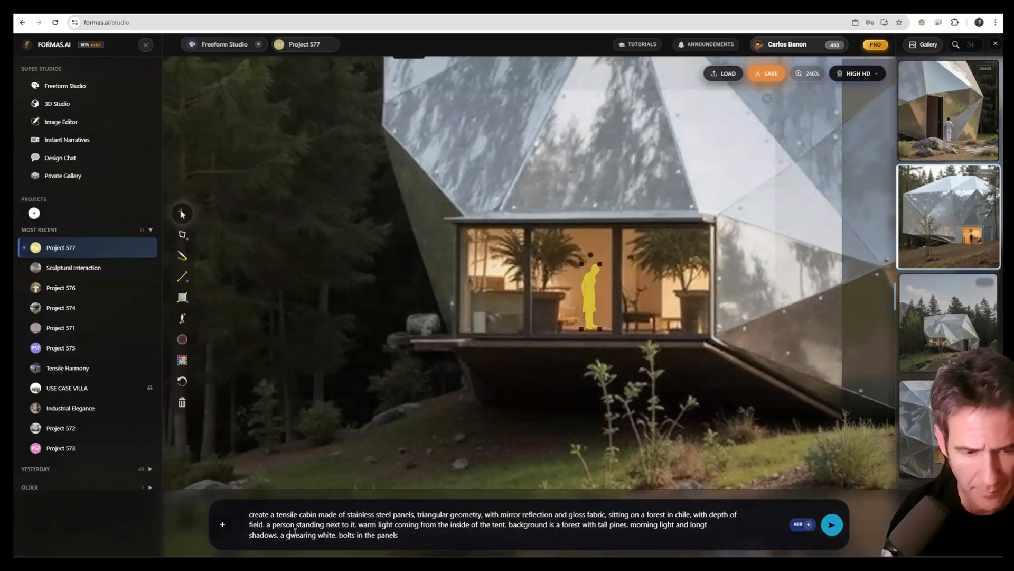
pyautogui.press('Delete')
pyautogui.press('Delete')
pyautogui.press('Delete')
pyautogui.press('Delete')
pyautogui.press('Delete')
pyautogui.press('Delete')
pyautogui.press('Delete')
pyautogui.press('Delete')
pyautogui.press('Delete')
pyautogui.press('Delete')
pyautogui.press('Delete')
pyautogui.press('Delete')
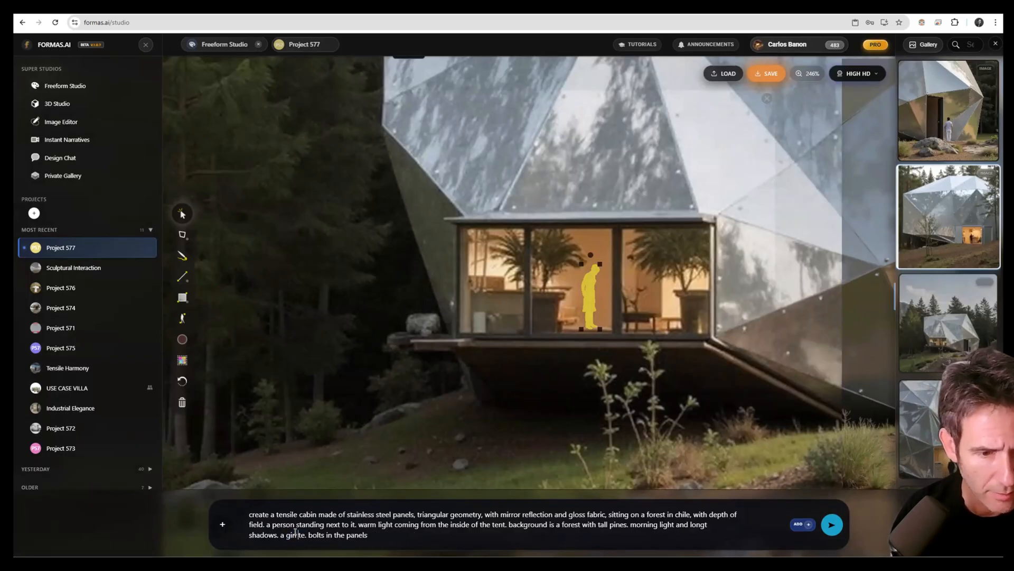
pyautogui.write('weraing')
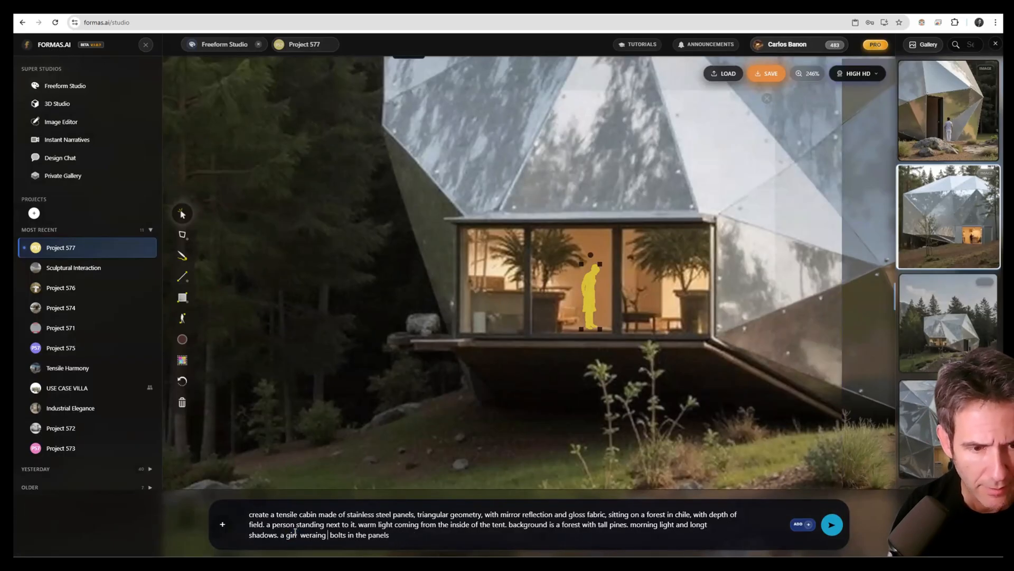
pyautogui.press('BackSpace')
pyautogui.press('BackSpace')
pyautogui.press('BackSpace')
pyautogui.press('BackSpace')
pyautogui.press('BackSpace')
pyautogui.press('BackSpace')
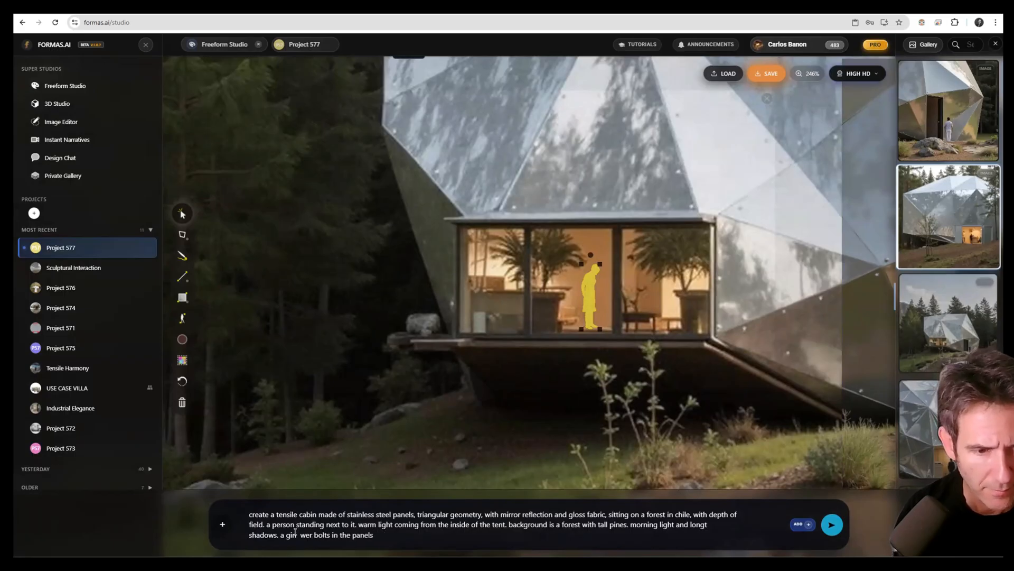
pyautogui.write('aring bl')
pyautogui.write('ack dress, ind')
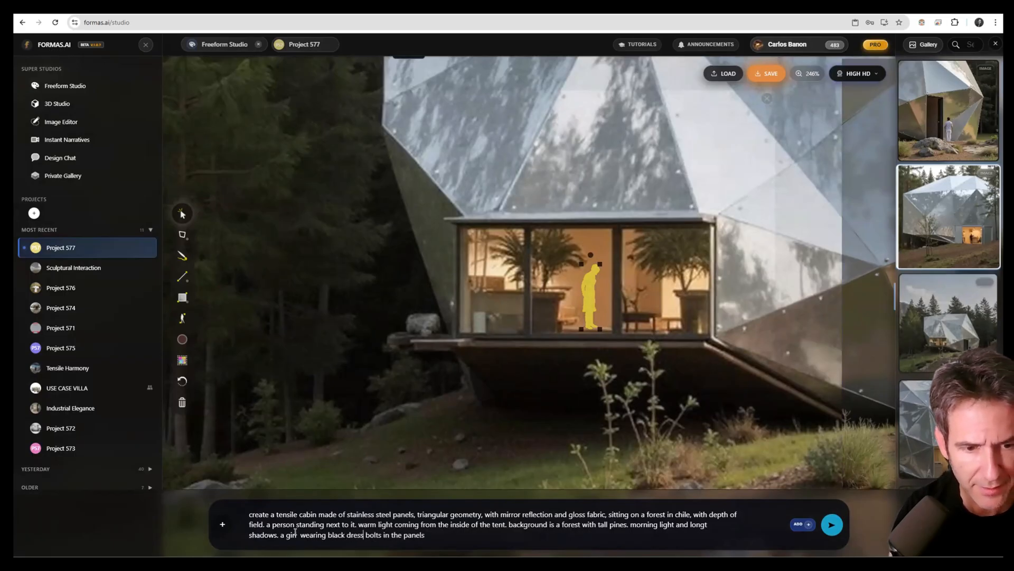
pyautogui.press('BackSpace')
pyautogui.write('side')
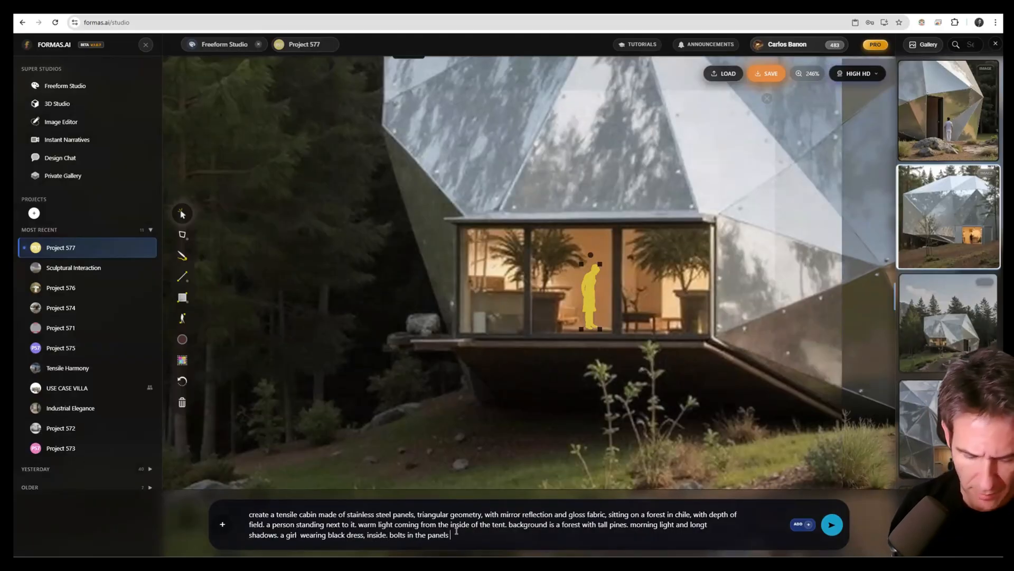
# Add "inside is a living room" to the end of the prompt and generate the framed window area.
pyautogui.write('. bolts in the panels . inside is a living room')
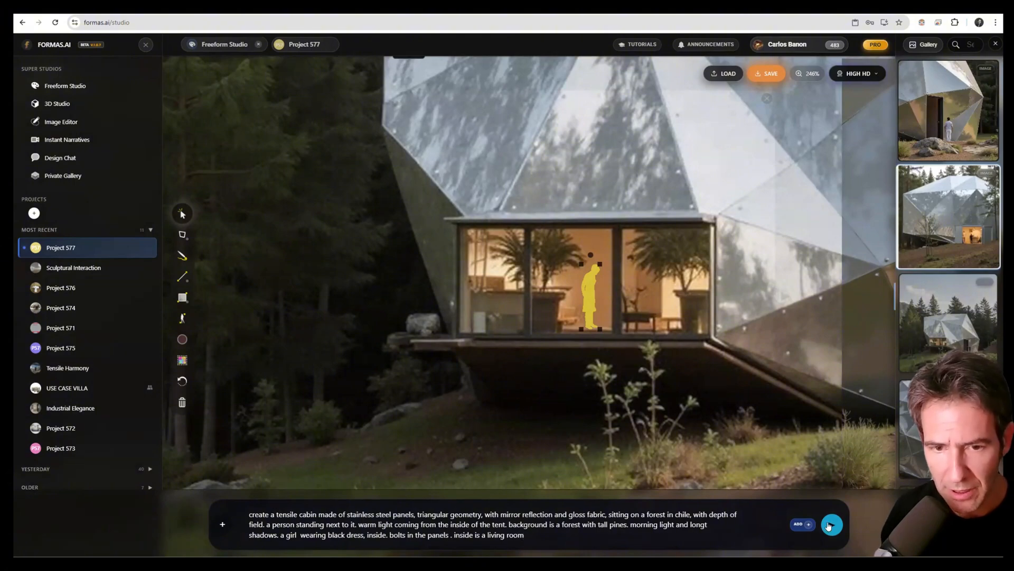
pyautogui.click(828, 526)
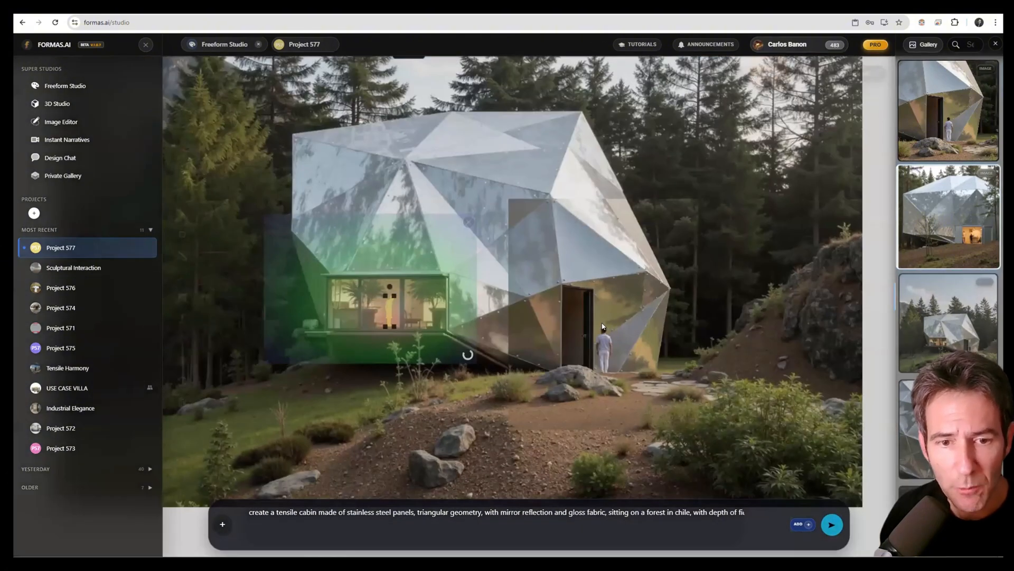
# Examine the regenerated doorway area up close, checking the bolted panels, the open door and the figure's clothing.
pyautogui.scroll(3, 602, 327)
pyautogui.moveTo(654, 241); pyautogui.dragTo(657, 241)
pyautogui.scroll(1, 655, 241)
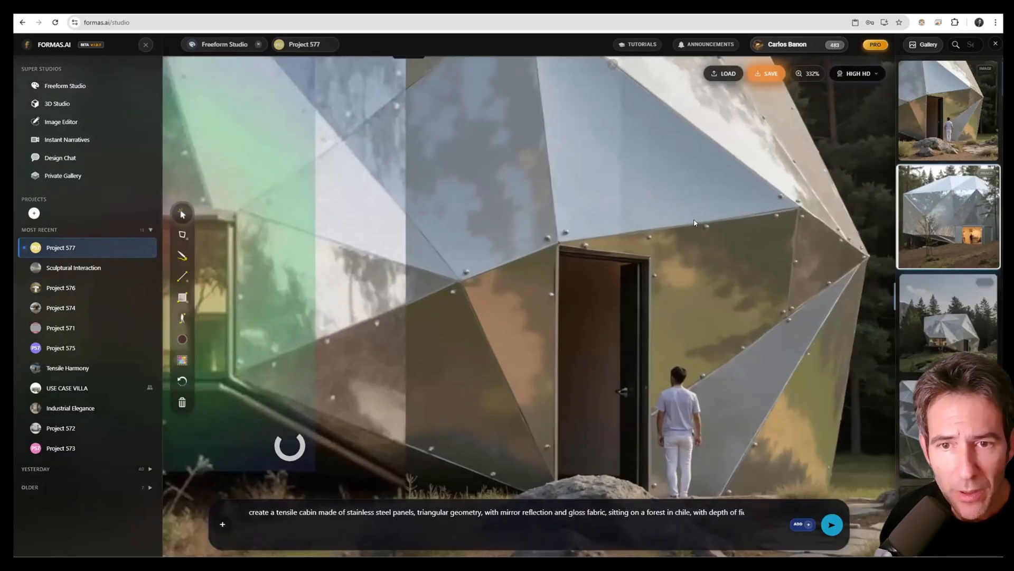
pyautogui.scroll(-2, 657, 243)
pyautogui.scroll(-2, 602, 244)
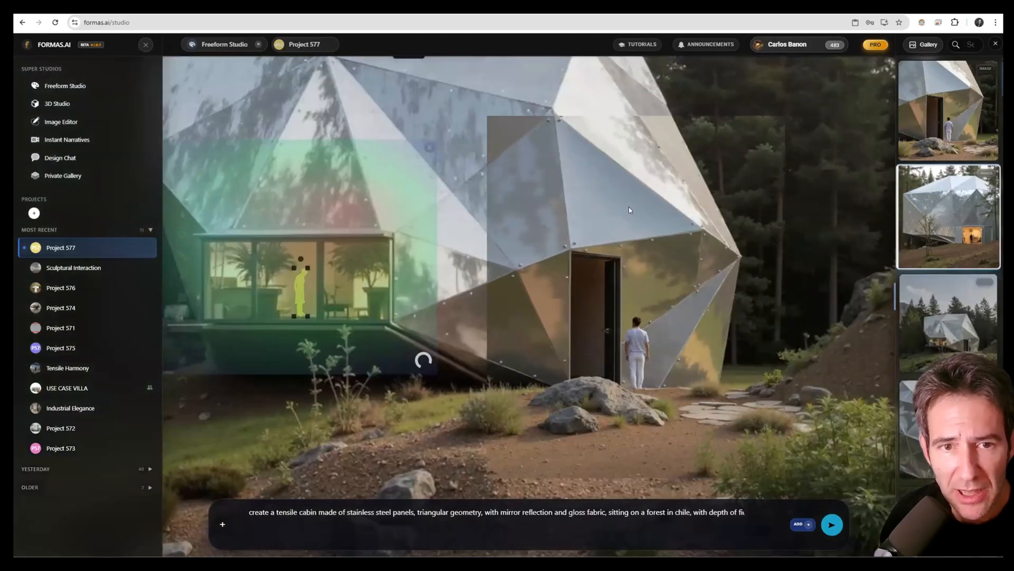
# Inspect the bolts along the panel seams and the figure in white beside the door at close range.
pyautogui.scroll(5, 666, 285)
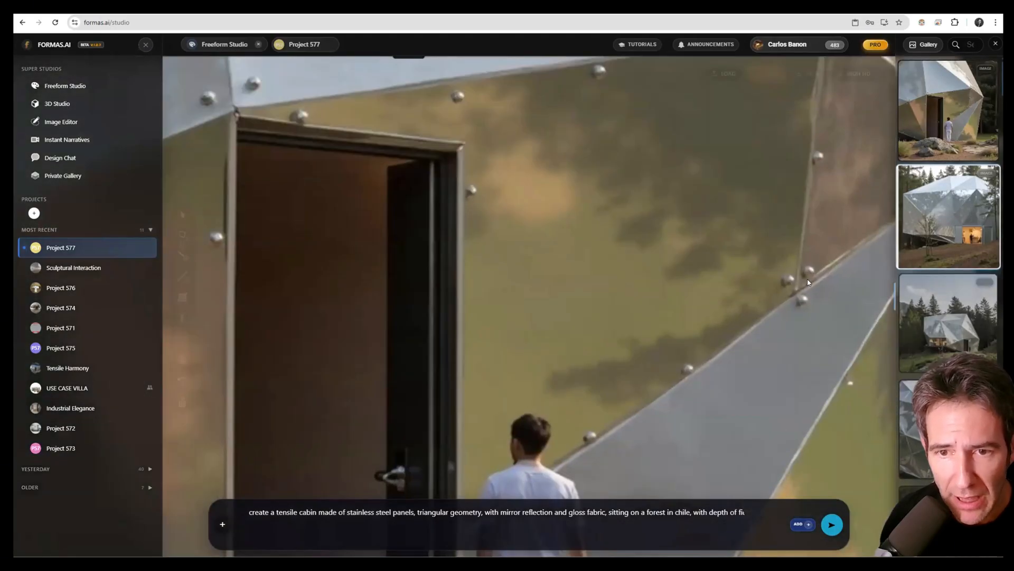
pyautogui.scroll(-3, 651, 233)
pyautogui.scroll(2, 529, 195)
pyautogui.scroll(-3, 531, 197)
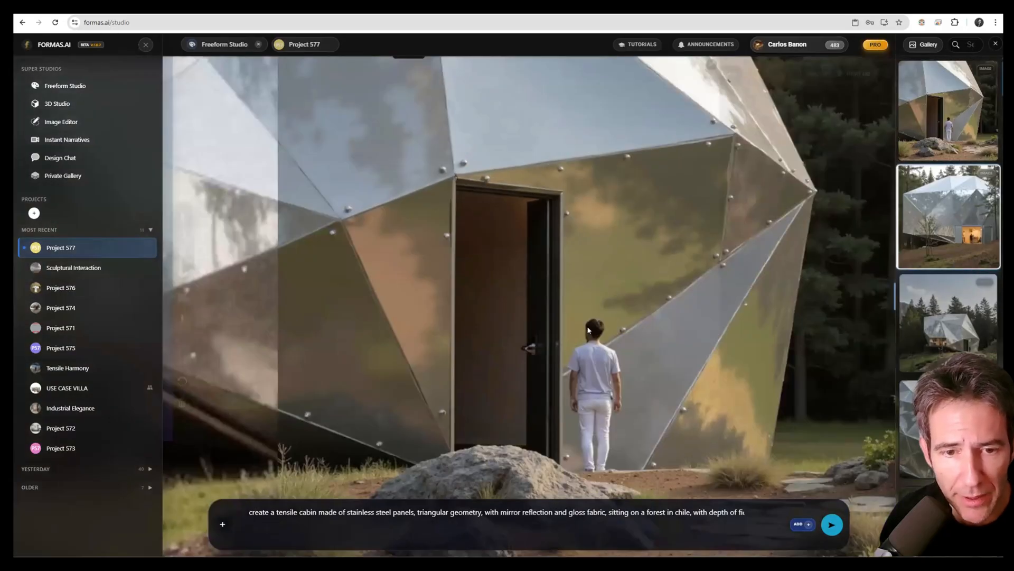
pyautogui.scroll(3, 586, 319)
pyautogui.scroll(-2, 599, 282)
pyautogui.scroll(-2, 624, 314)
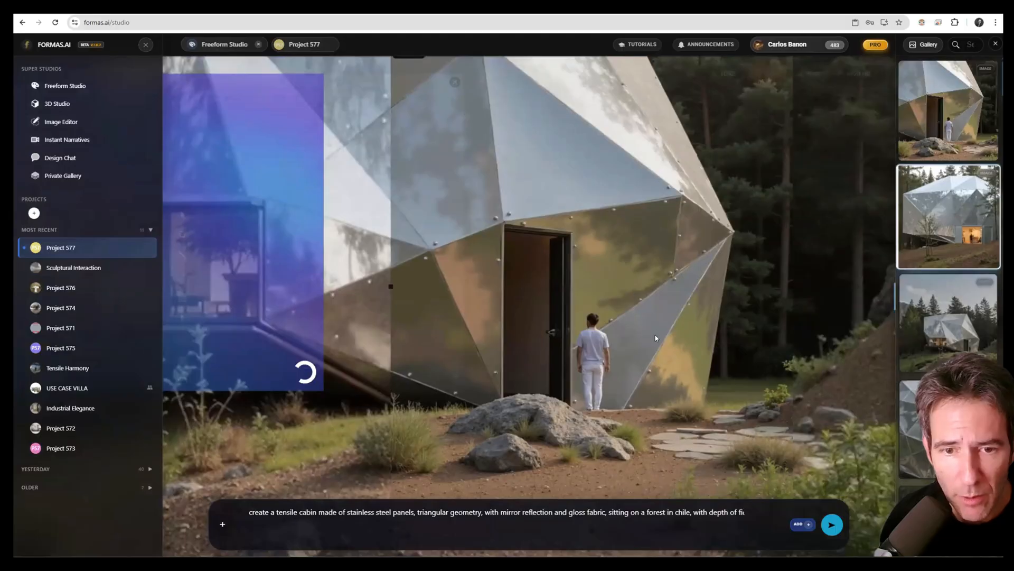
# Compare the regenerated doorway with the original image beneath it by fading its opacity down and back to full.
pyautogui.rightClick(656, 338)
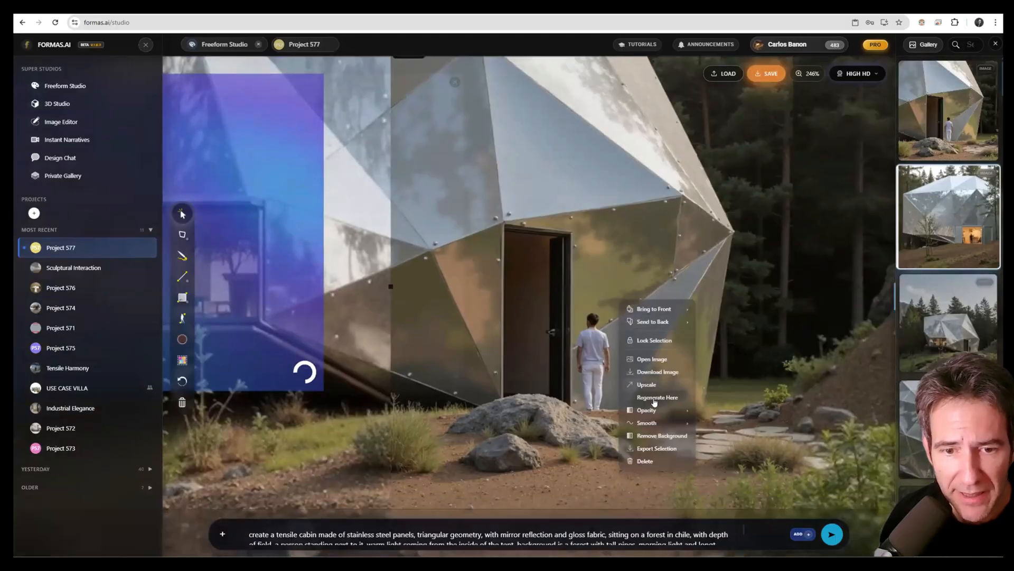
pyautogui.moveTo(683, 412)
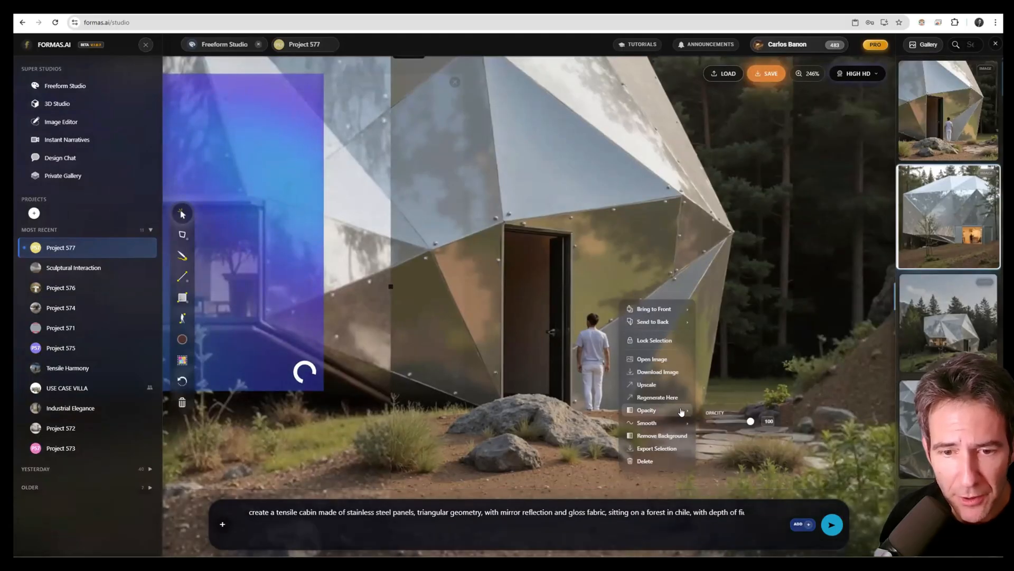
pyautogui.moveTo(750, 421); pyautogui.dragTo(694, 419)
pyautogui.rightClick(693, 419)
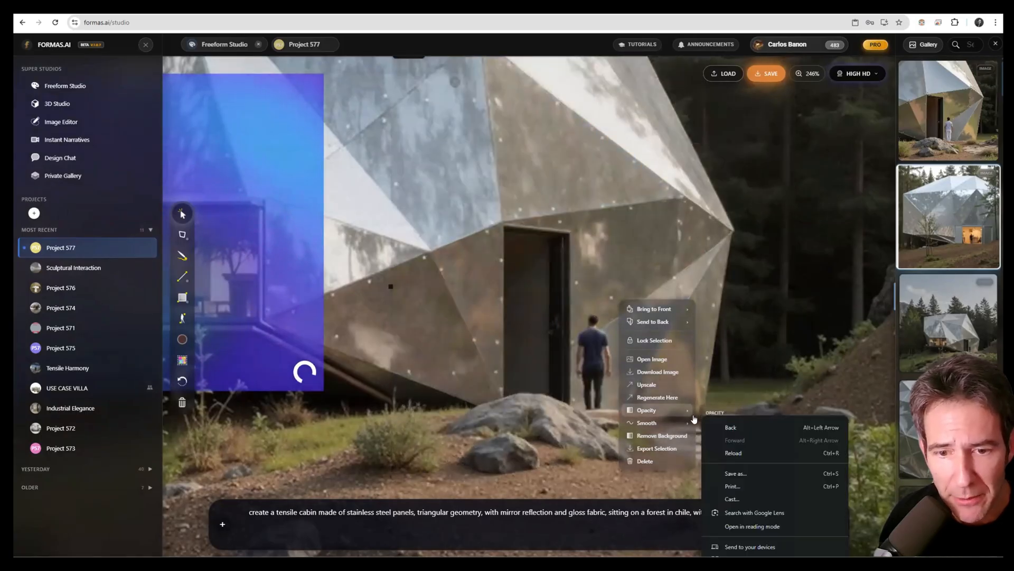
pyautogui.click(779, 371)
pyautogui.scroll(-3, 740, 346)
pyautogui.click(676, 280)
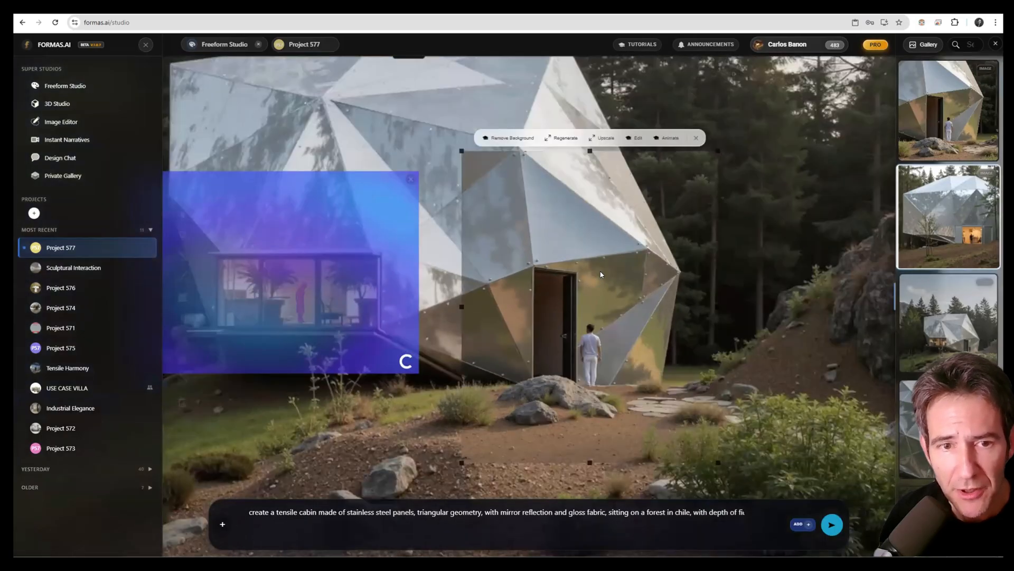
# Move the regenerated doorway image off the base cabin render onto the empty canvas beside the forest.
pyautogui.scroll(-2, 687, 280)
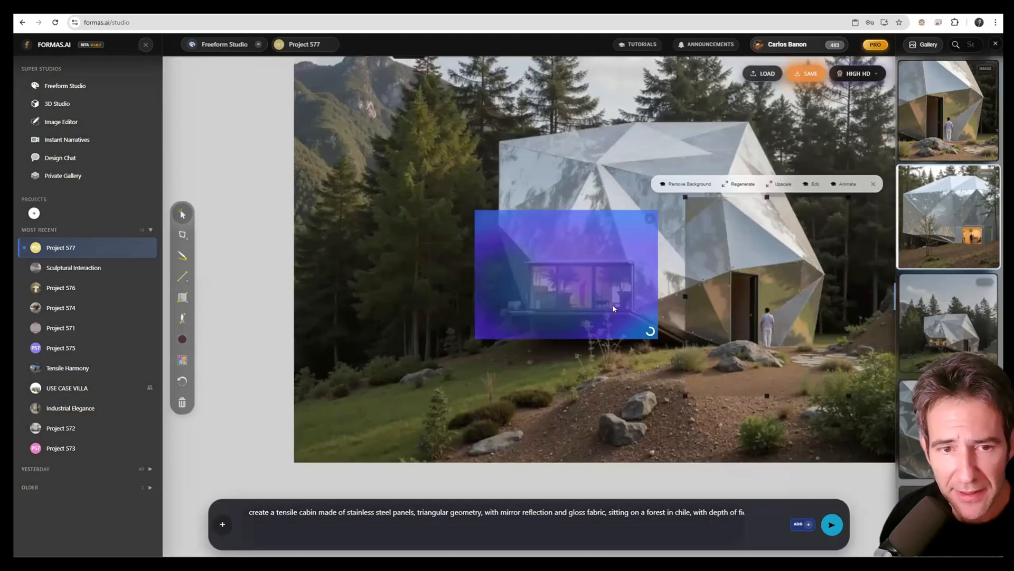
pyautogui.scroll(-2, 614, 308)
pyautogui.moveTo(690, 314); pyautogui.dragTo(846, 249)
pyautogui.moveTo(811, 250); pyautogui.dragTo(612, 280)
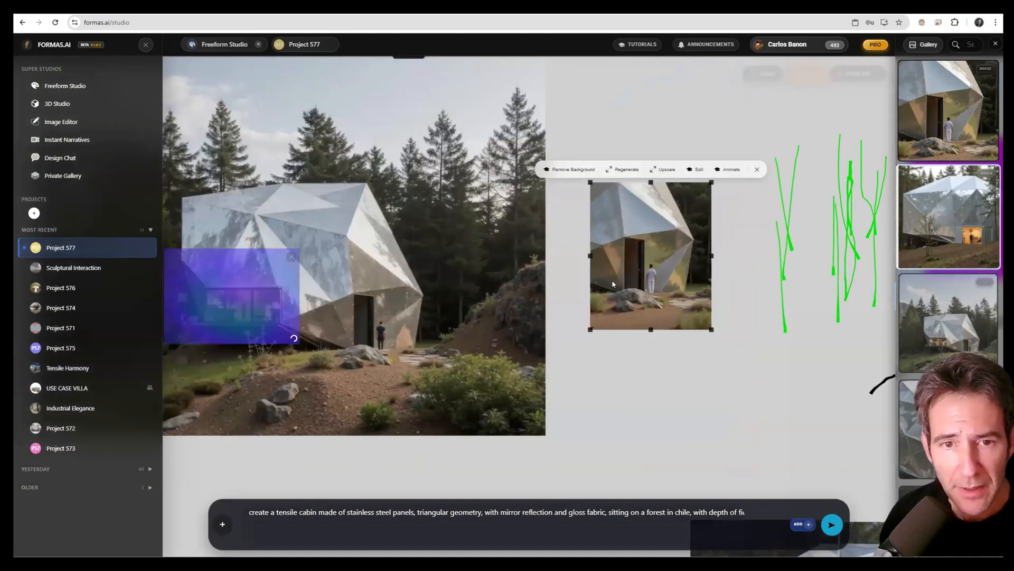
pyautogui.scroll(4, 611, 280)
pyautogui.moveTo(476, 294); pyautogui.dragTo(413, 301)
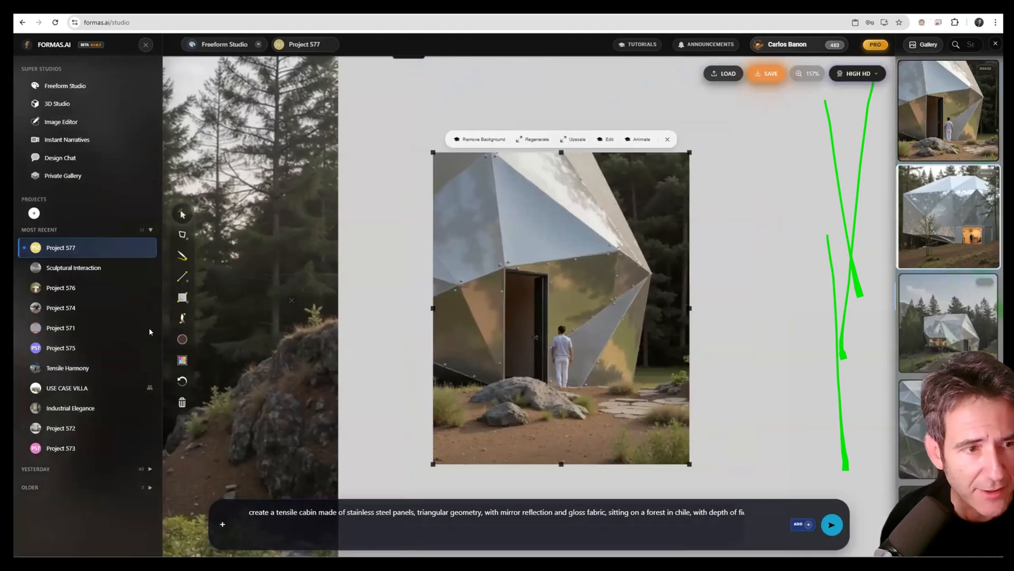
# Draw an 18:25 generation frame over most of the separated doorway image, including the door and the figure.
pyautogui.click(185, 361)
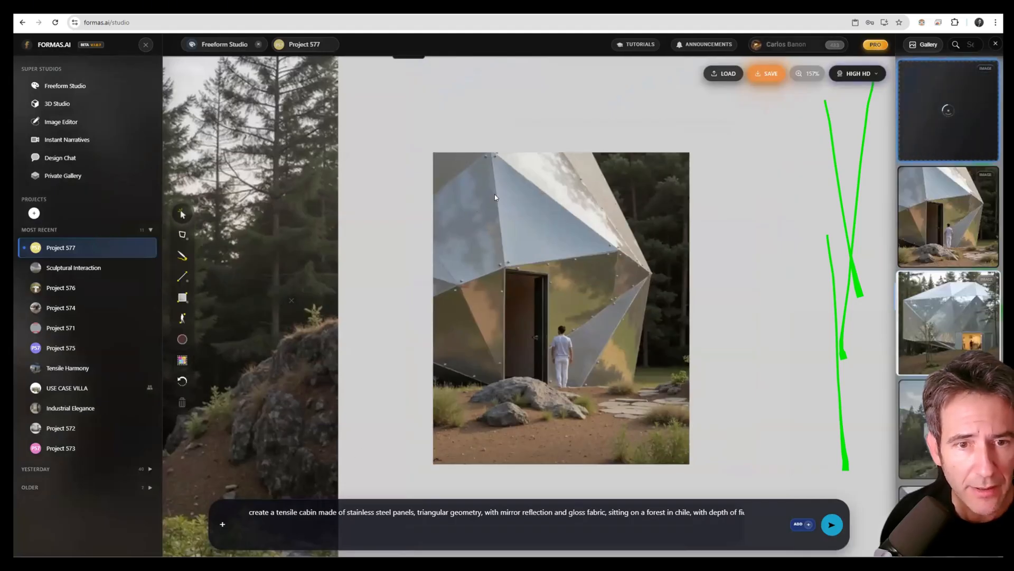
pyautogui.moveTo(494, 195); pyautogui.dragTo(387, 254)
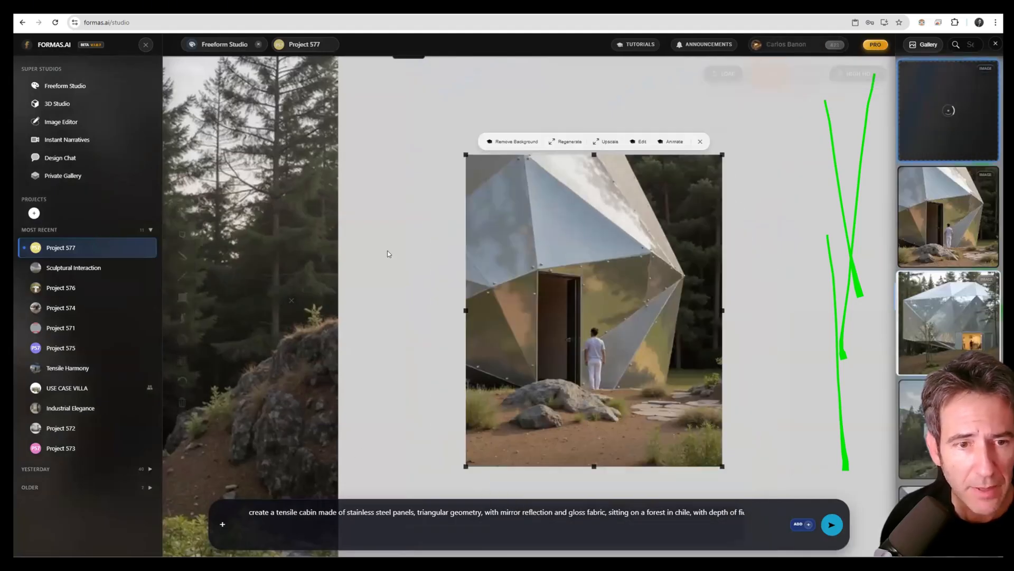
pyautogui.click(182, 362)
pyautogui.moveTo(499, 155); pyautogui.dragTo(709, 446)
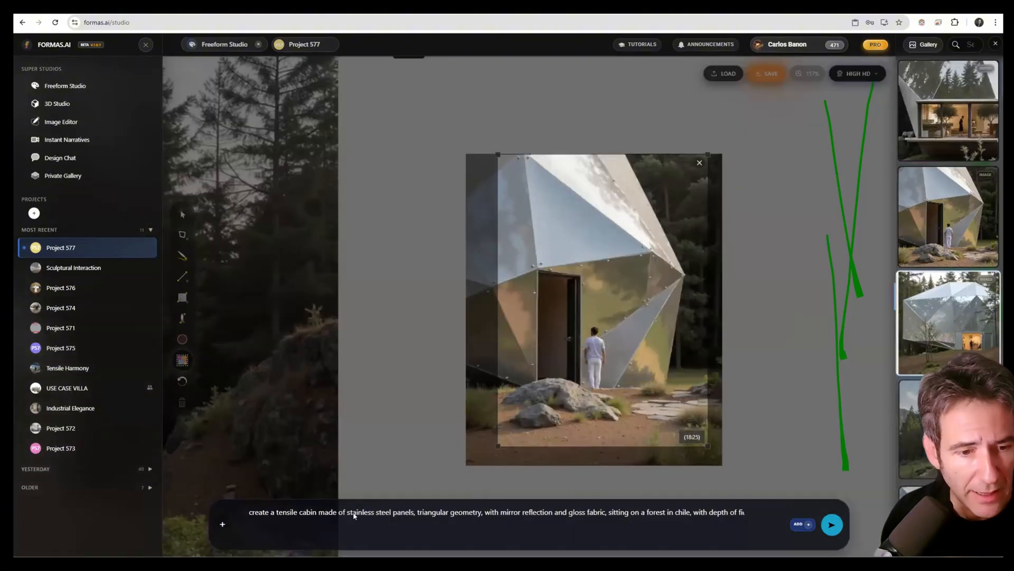
# Replace "stainless steel" in the prompt with "weathered steel panels, rusty,".
pyautogui.click(352, 513)
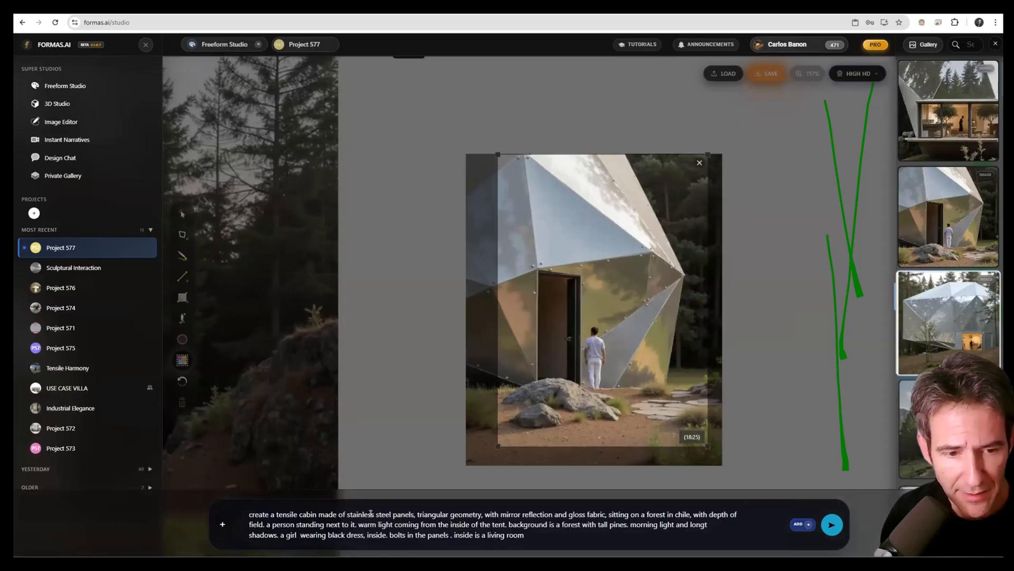
pyautogui.moveTo(394, 513); pyautogui.dragTo(346, 511)
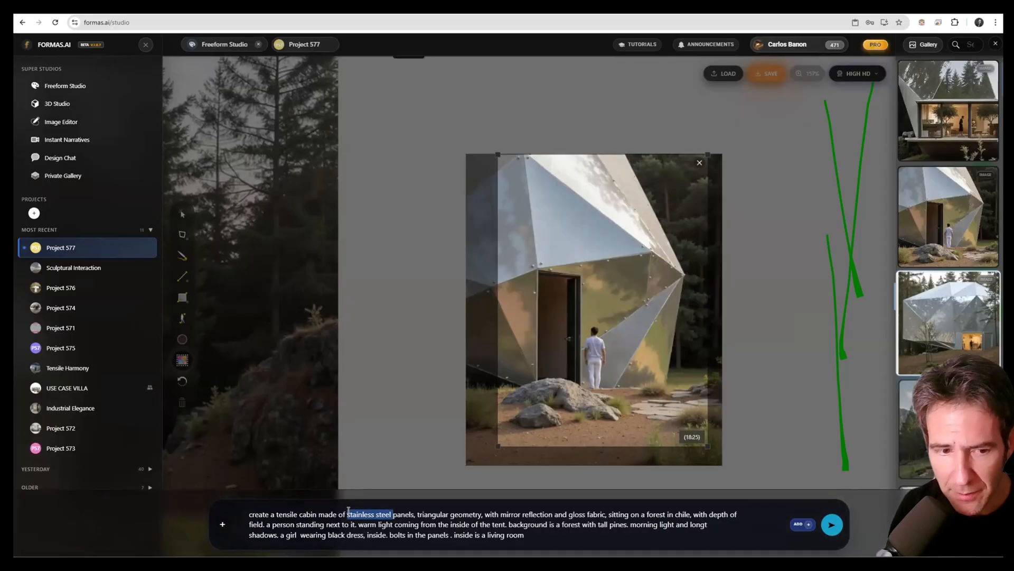
pyautogui.write('weathere')
pyautogui.write('d steel panel')
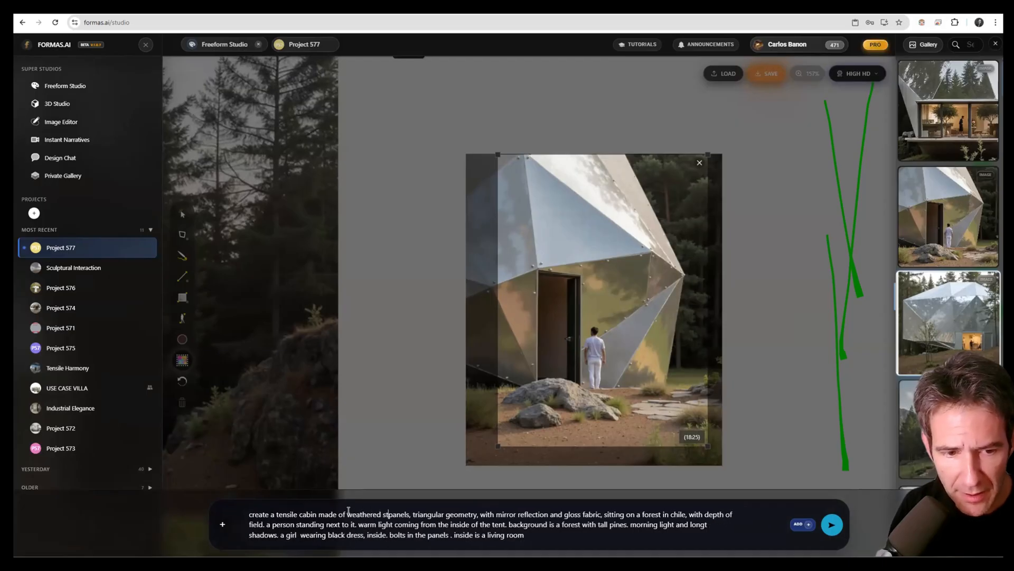
pyautogui.write('s, rusty, wi')
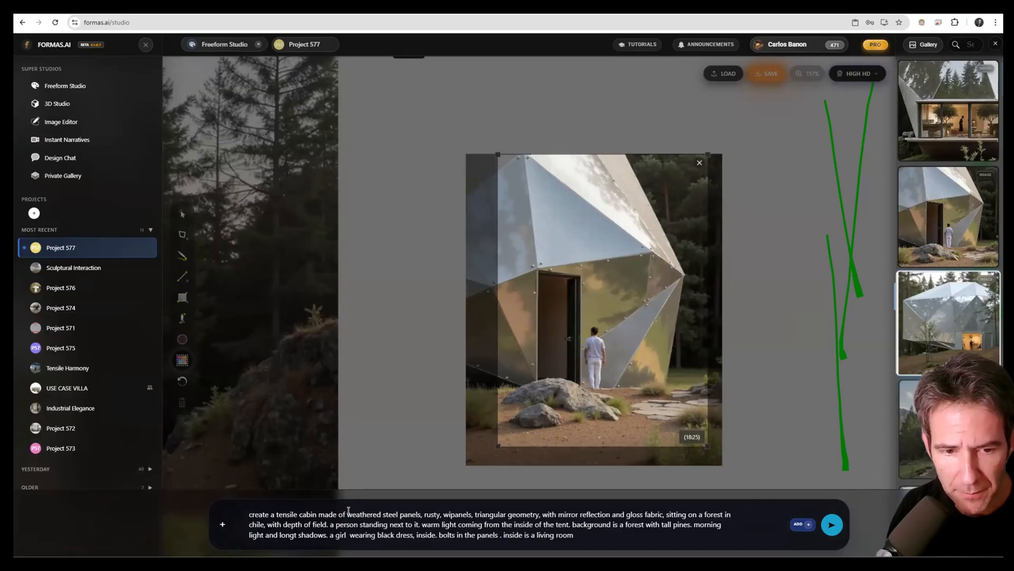
pyautogui.press('BackSpace')
pyautogui.press('BackSpace')
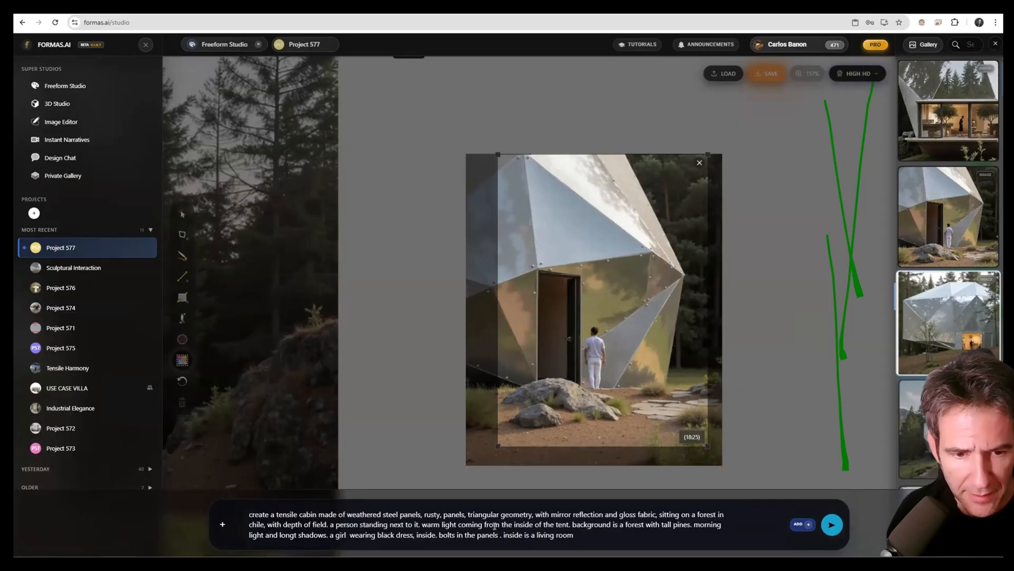
# Replace "inside is a living room" at the prompt's end with "a bit rough" and generate the framed doorway area.
pyautogui.hotkey('ctrl', 'shift', 'Left')
pyautogui.hotkey('ctrl', 'shift', 'Left')
pyautogui.hotkey('ctrl', 'shift', 'Left')
pyautogui.hotkey('ctrl', 'shift', 'Left')
pyautogui.hotkey('ctrl', 'shift', 'Left')
pyautogui.hotkey('ctrl', 'shift', 'Left')
pyautogui.press('BackSpace')
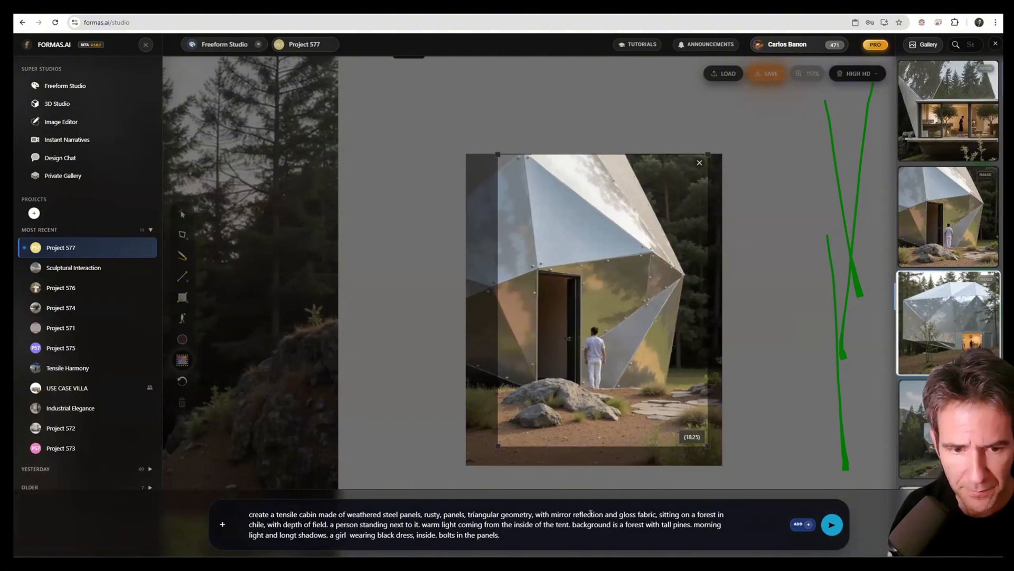
pyautogui.write('bit rough')
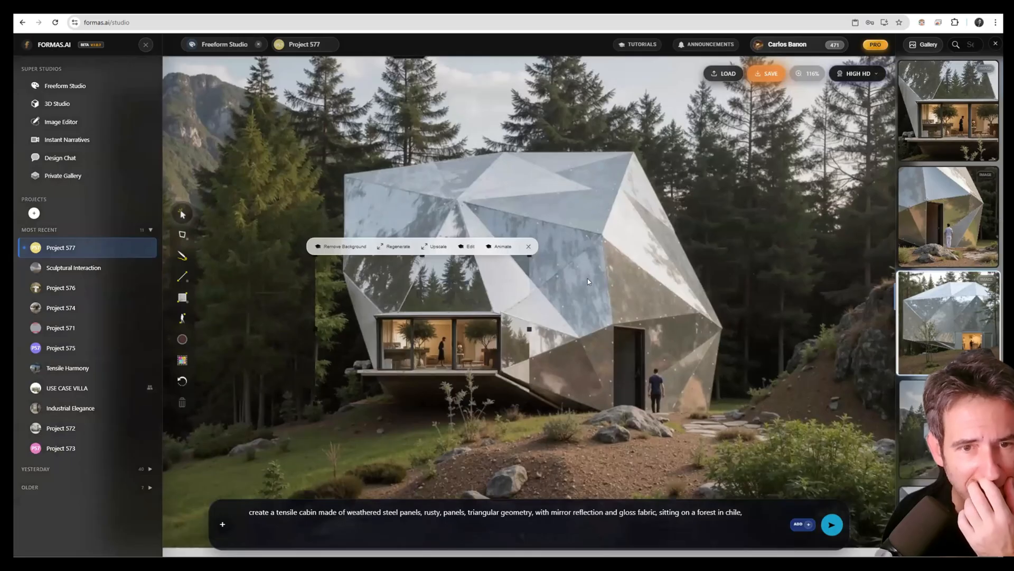
# Move the regenerated window image off the base cabin render onto the empty canvas beside the mountain side.
pyautogui.scroll(-7, 588, 280)
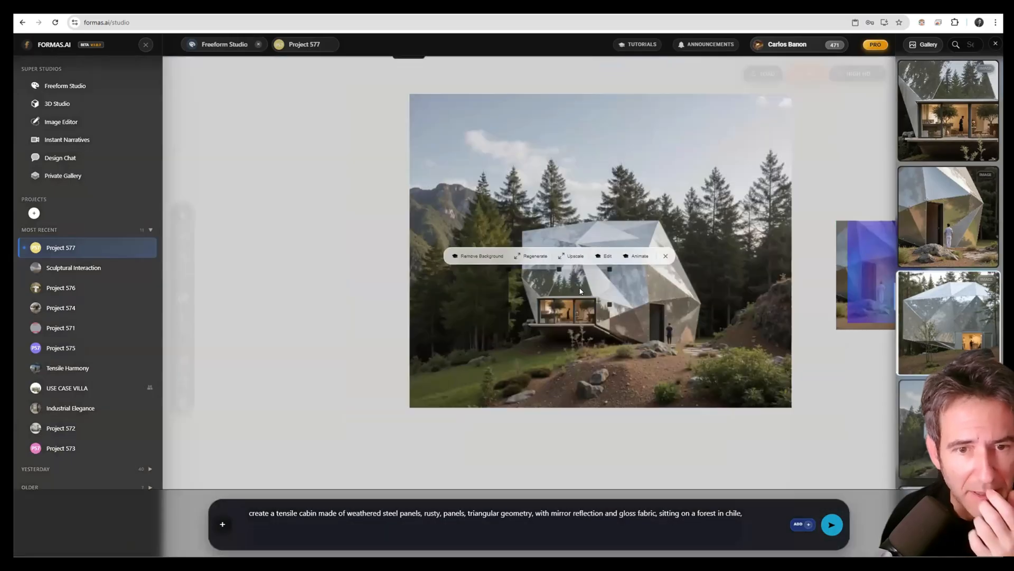
pyautogui.moveTo(578, 284); pyautogui.dragTo(345, 291)
pyautogui.scroll(3, 338, 291)
pyautogui.scroll(2, 325, 296)
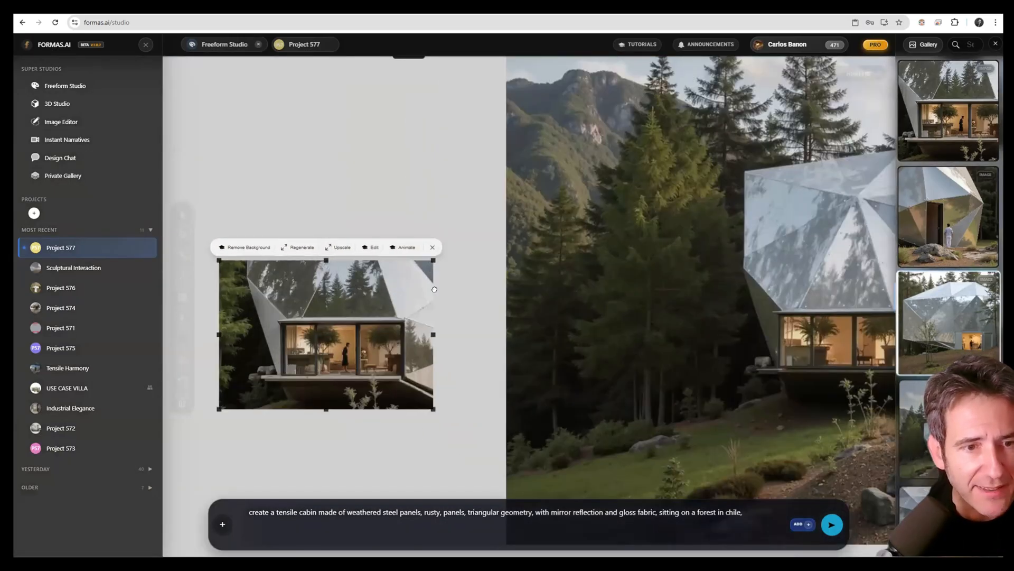
# Examine the regenerated window image up close, checking the tree reflections, panel edges, living room and the girl inside.
pyautogui.moveTo(492, 292); pyautogui.dragTo(370, 297)
pyautogui.scroll(-3, 717, 205)
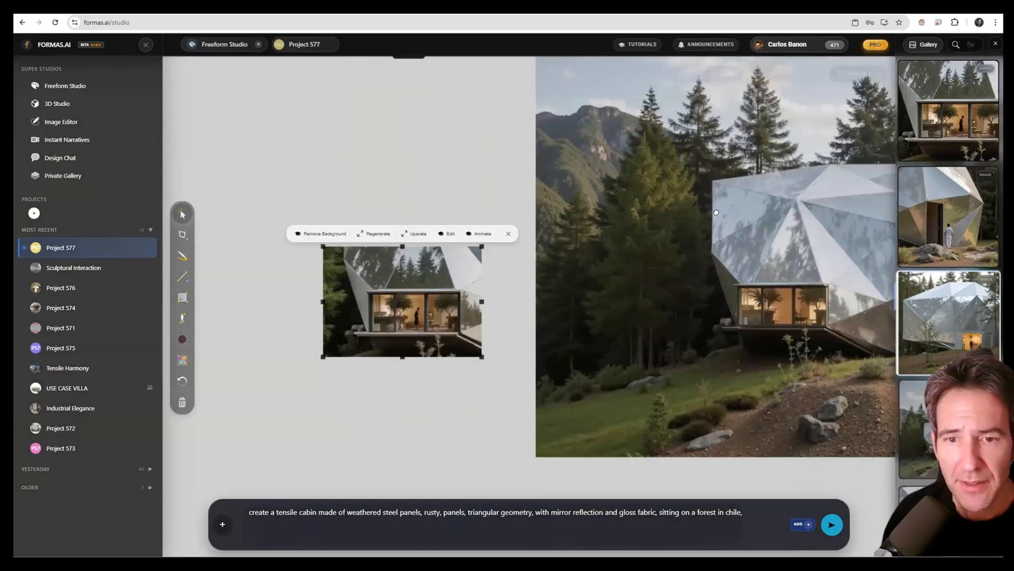
pyautogui.moveTo(512, 295); pyautogui.dragTo(300, 314)
pyautogui.moveTo(384, 328); pyautogui.dragTo(666, 311)
pyautogui.scroll(3, 665, 311)
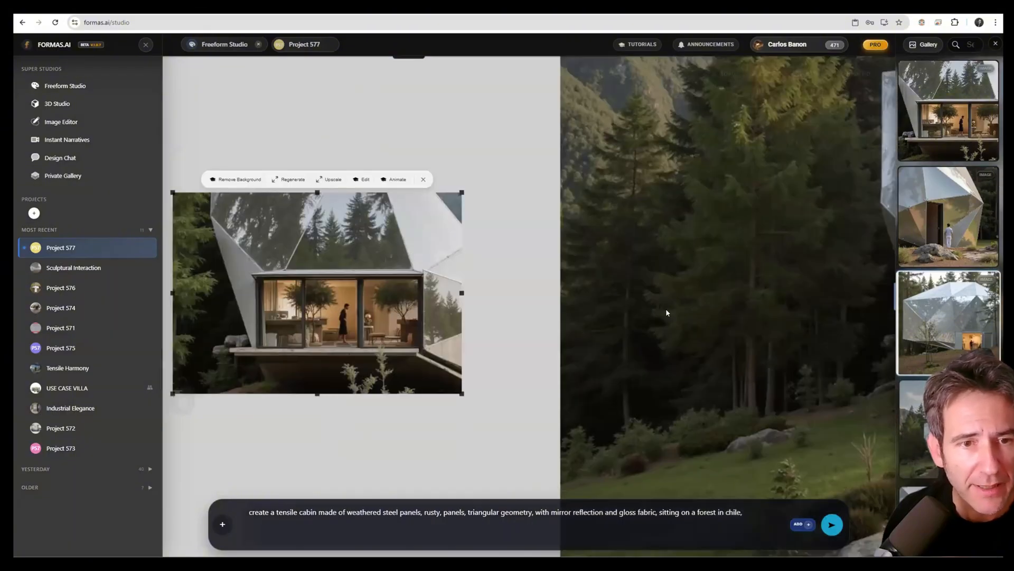
pyautogui.moveTo(272, 217); pyautogui.dragTo(465, 259)
pyautogui.scroll(5, 460, 259)
pyautogui.moveTo(649, 254); pyautogui.dragTo(716, 268)
pyautogui.scroll(4, 402, 284)
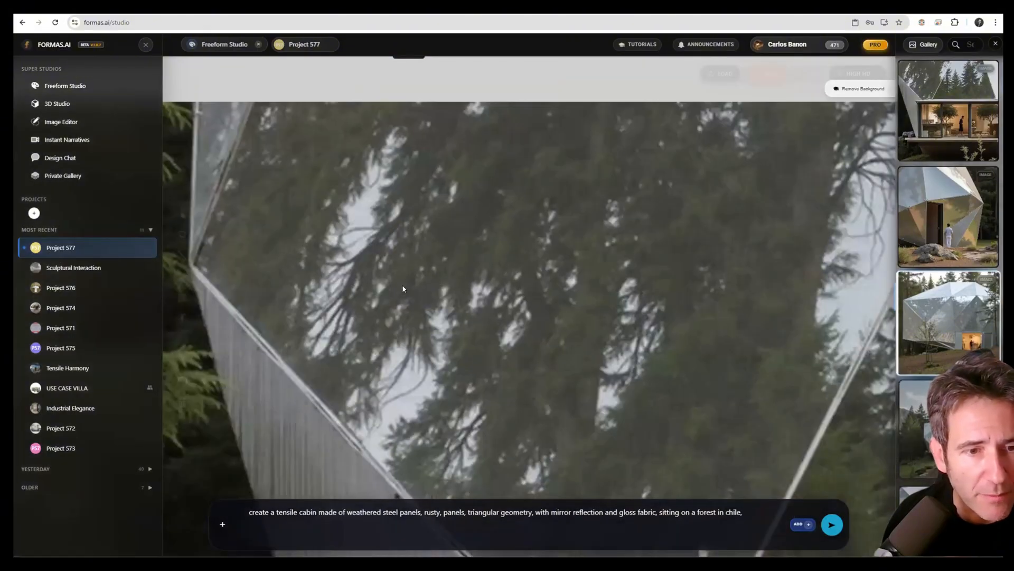
pyautogui.moveTo(333, 282); pyautogui.dragTo(390, 277)
pyautogui.scroll(-4, 390, 277)
pyautogui.scroll(-5, 481, 284)
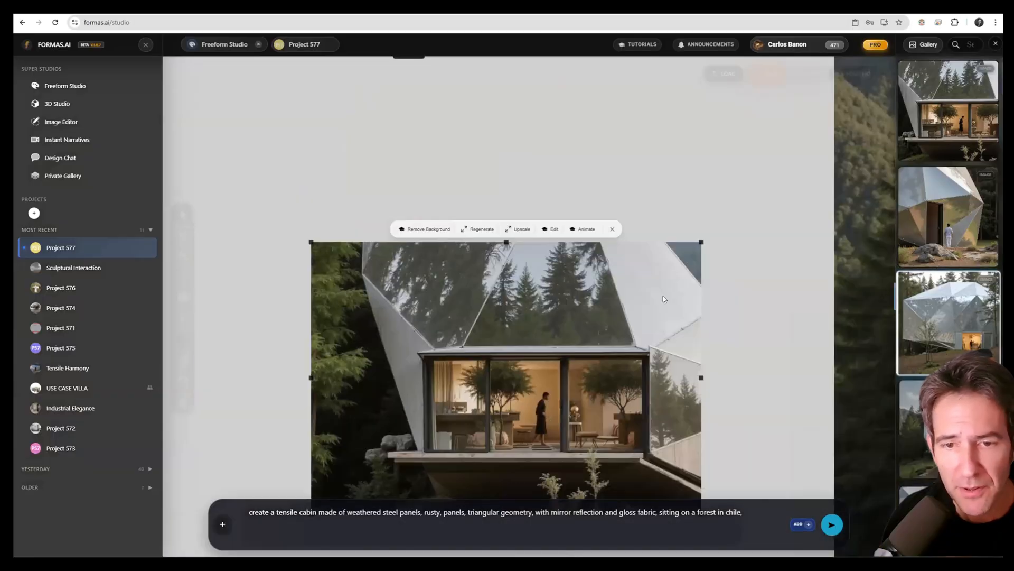
# Check the original facade panels above the window in the base cabin render for comparison with the regenerated version.
pyautogui.scroll(-5, 664, 296)
pyautogui.moveTo(663, 296); pyautogui.dragTo(309, 288)
pyautogui.moveTo(625, 257); pyautogui.dragTo(417, 259)
pyautogui.scroll(7, 506, 252)
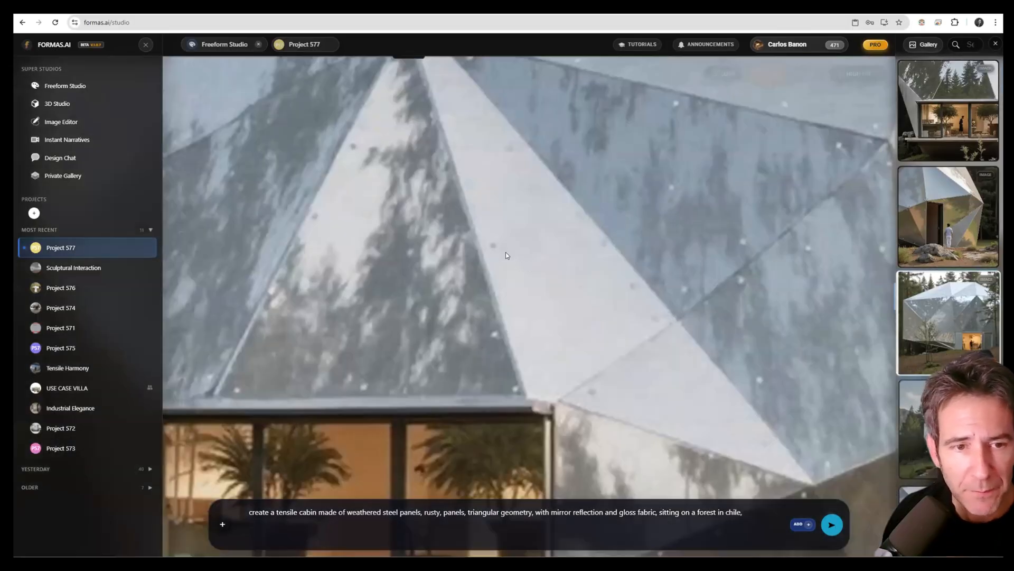
pyautogui.scroll(-4, 512, 252)
pyautogui.scroll(-1, 491, 250)
pyautogui.scroll(-5, 495, 249)
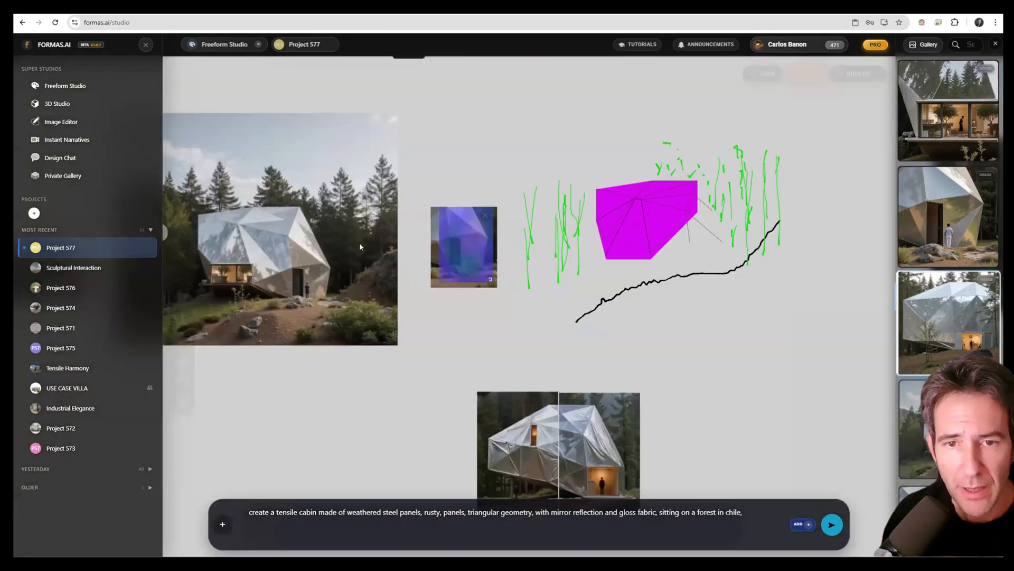
# Draw a 46:39 generation frame over the earlier wide cabin render, from its upper corner past the lit doorway.
pyautogui.moveTo(666, 241); pyautogui.dragTo(327, 262)
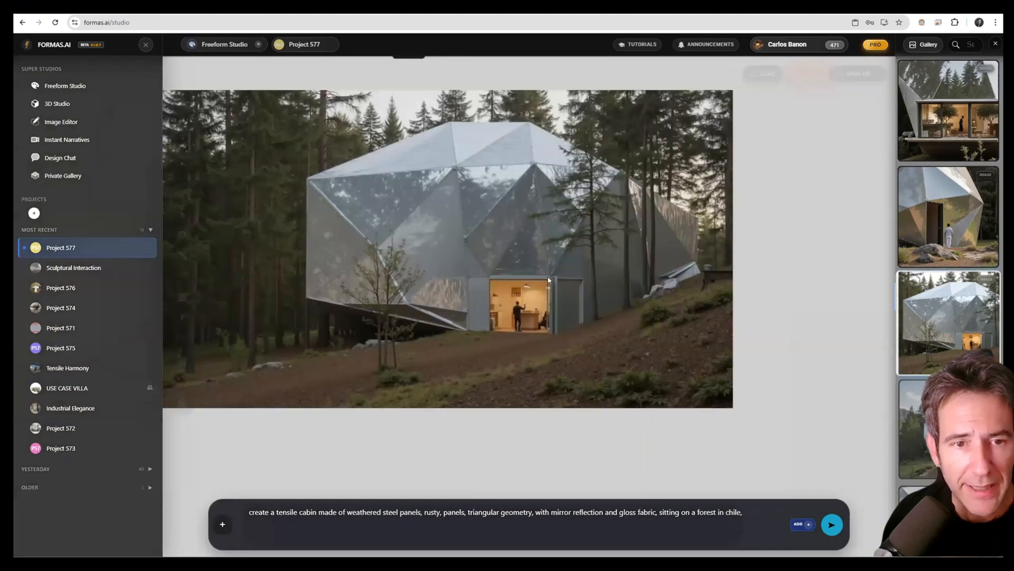
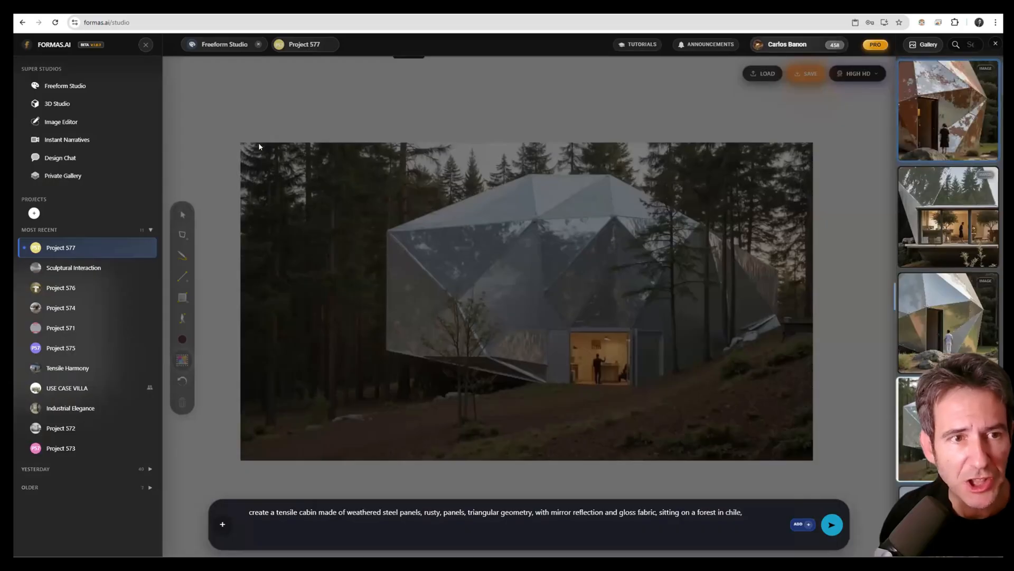
pyautogui.moveTo(243, 142); pyautogui.dragTo(464, 282)
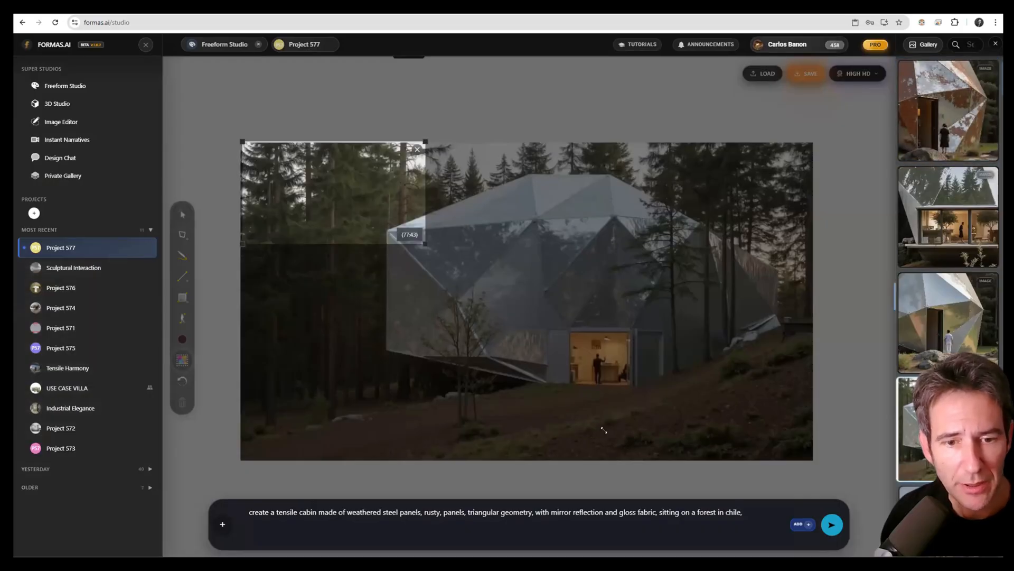
pyautogui.moveTo(604, 430); pyautogui.dragTo(616, 459)
# Generate the framed area with the prompt "make this image covered in snow. respect the same materials. use snow covering the building and the ground and trees".
pyautogui.click(588, 523)
pyautogui.hotkey('ctrl', 'a')
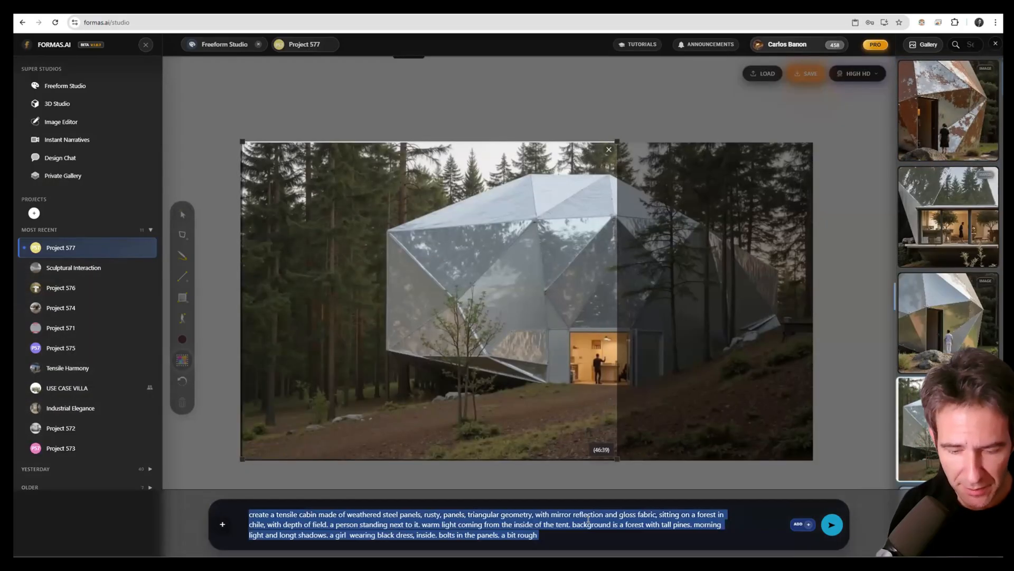
pyautogui.write('make this image')
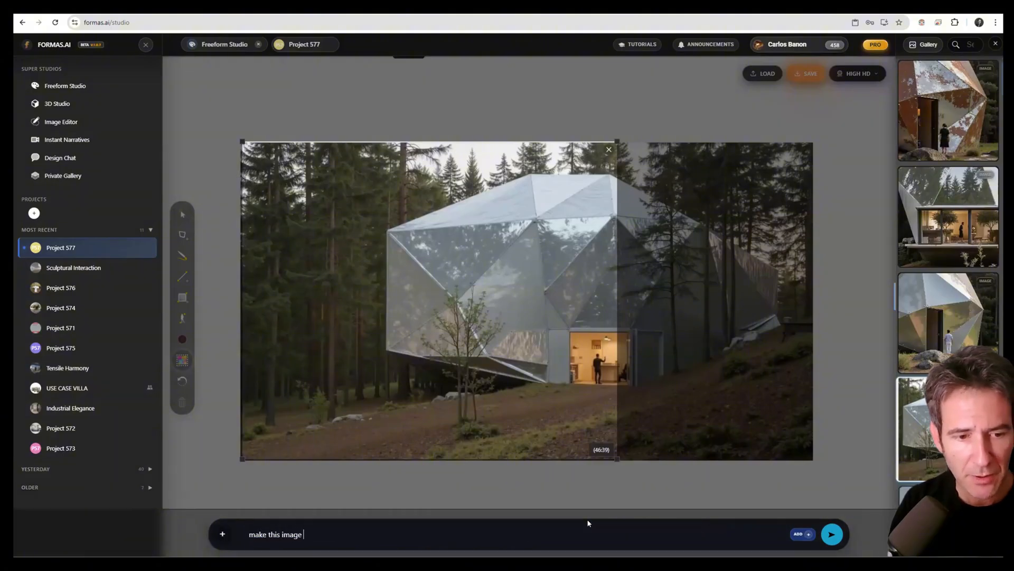
pyautogui.write(' covered in snow. res')
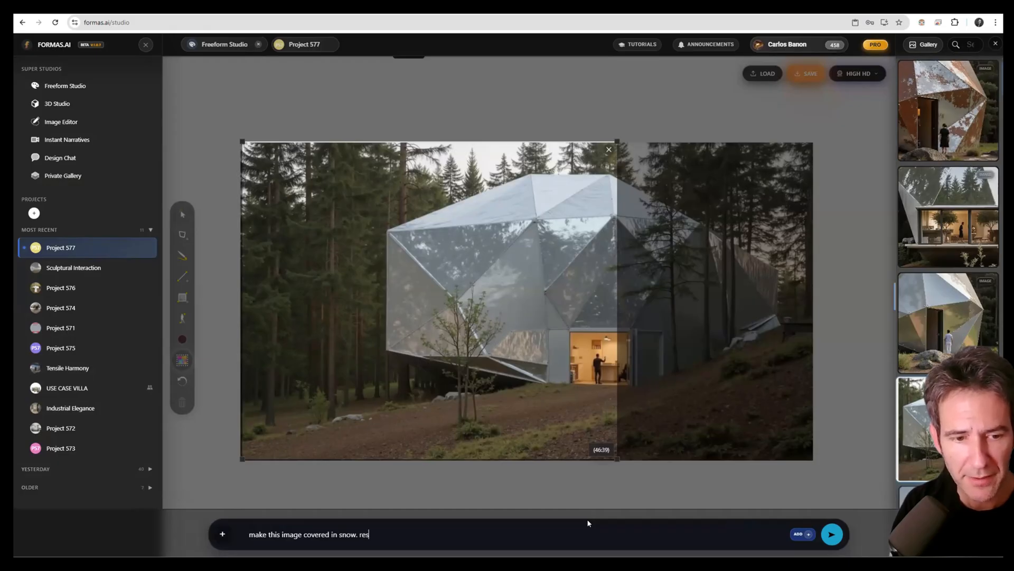
pyautogui.write('pect the same materi')
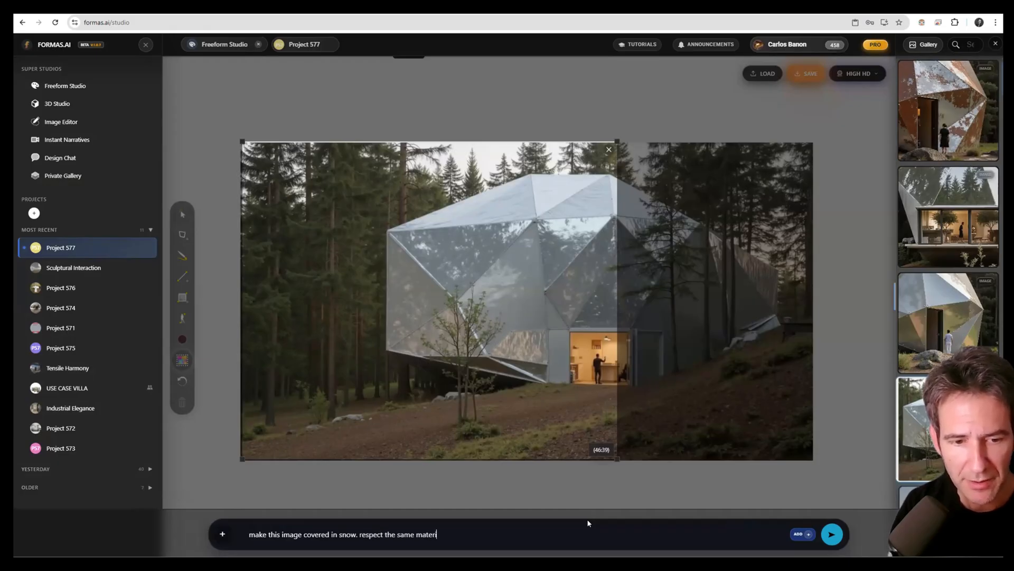
pyautogui.write('als. use snow covering ')
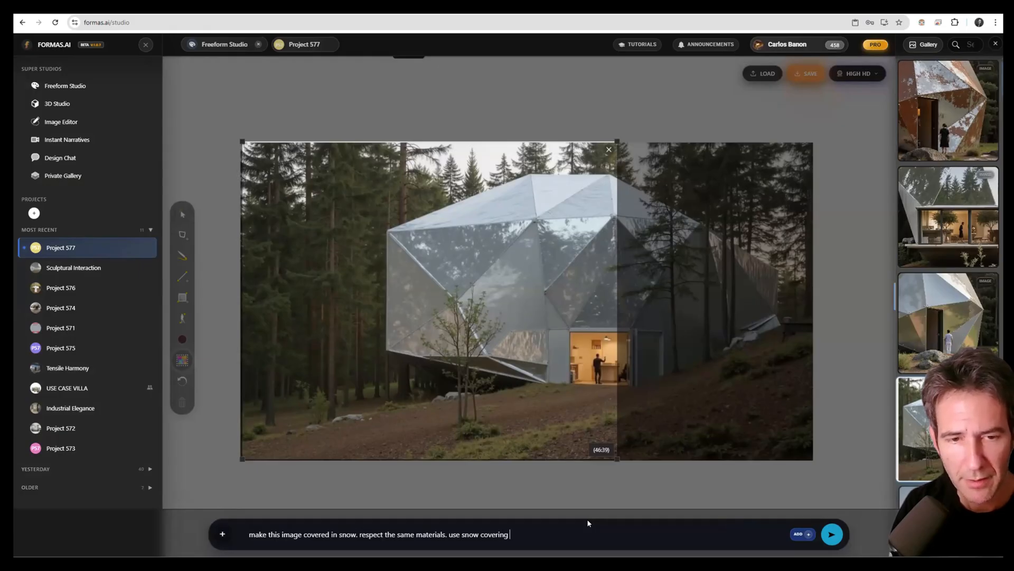
pyautogui.write('the building and')
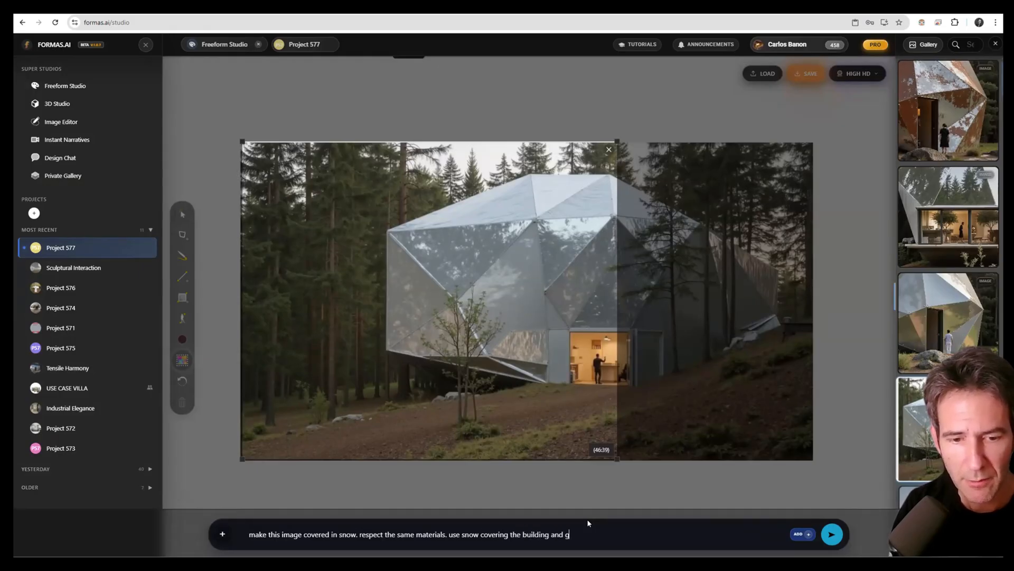
pyautogui.write(' the ground and trees')
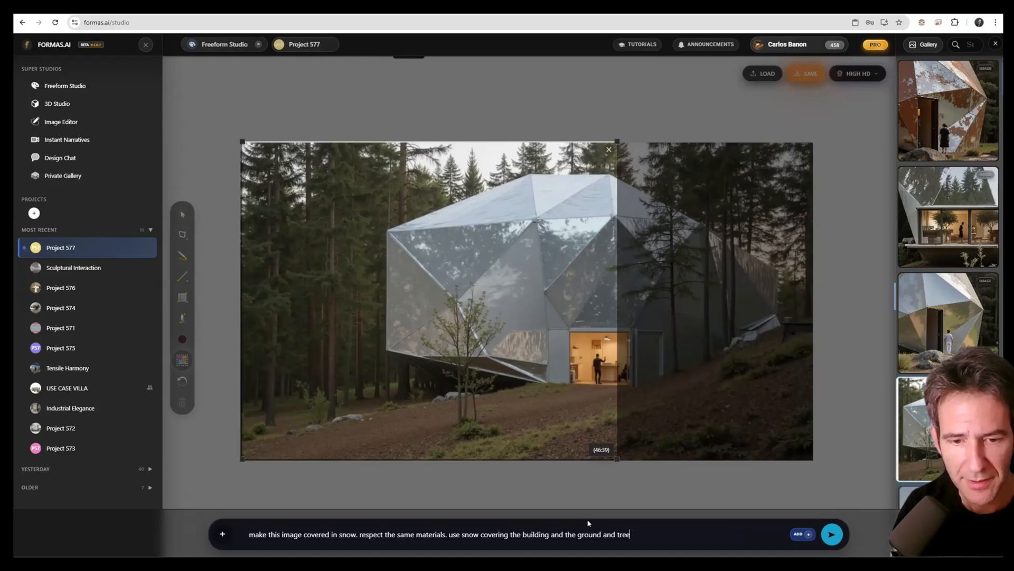
pyautogui.press('Return')
# Examine the regenerated rusty doorway image up close, checking the rust patches, panel joints and bolts.
pyautogui.scroll(-6, 635, 349)
pyautogui.moveTo(449, 306); pyautogui.dragTo(655, 271)
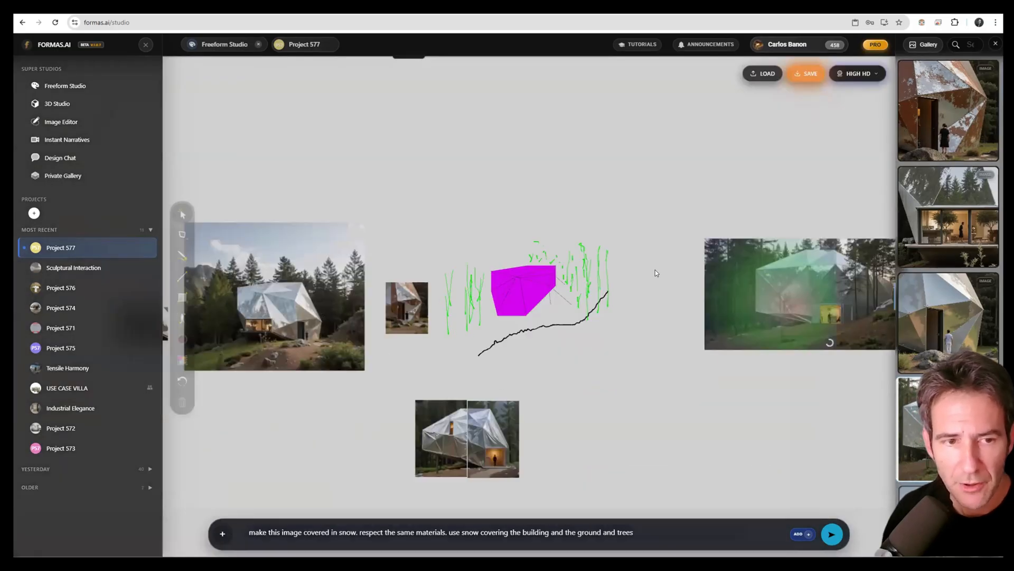
pyautogui.moveTo(329, 324); pyautogui.dragTo(460, 317)
pyautogui.scroll(6, 460, 317)
pyautogui.moveTo(387, 334); pyautogui.dragTo(562, 310)
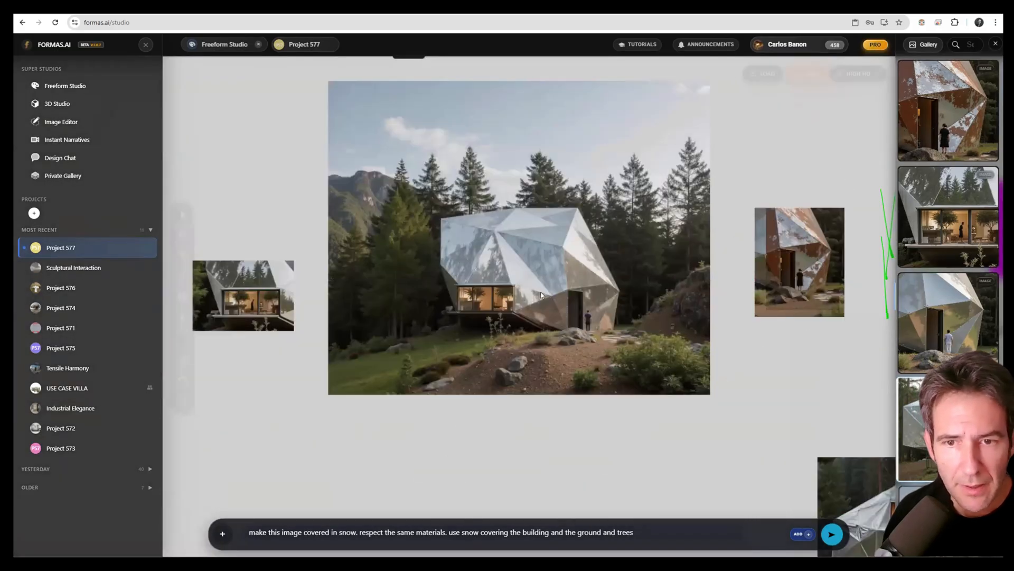
pyautogui.moveTo(793, 250); pyautogui.dragTo(601, 253)
pyautogui.scroll(8, 602, 254)
pyautogui.moveTo(686, 257); pyautogui.dragTo(570, 252)
pyautogui.scroll(-3, 588, 289)
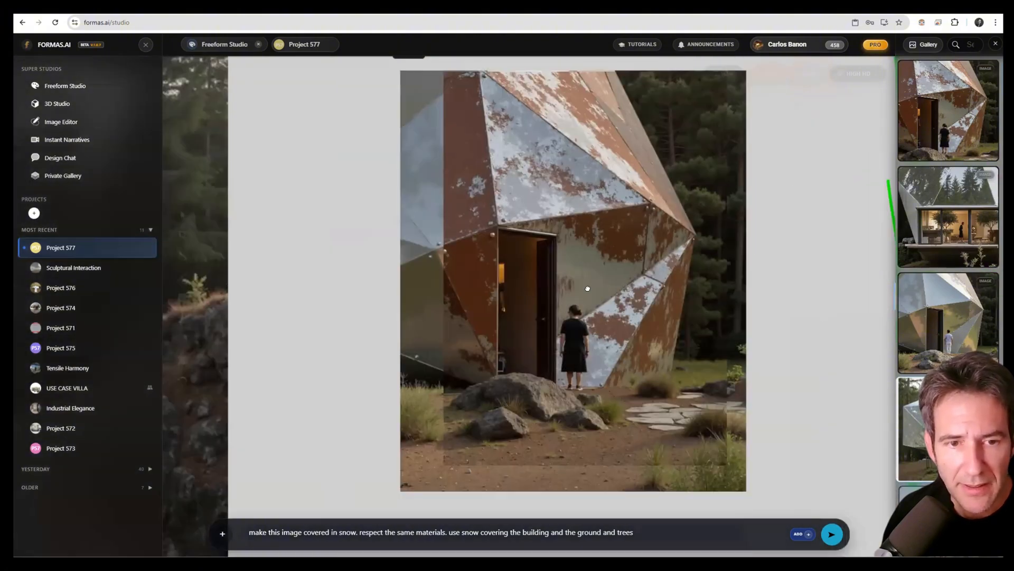
pyautogui.moveTo(565, 214); pyautogui.dragTo(571, 262)
pyautogui.scroll(-2, 610, 312)
pyautogui.moveTo(607, 318); pyautogui.dragTo(608, 296)
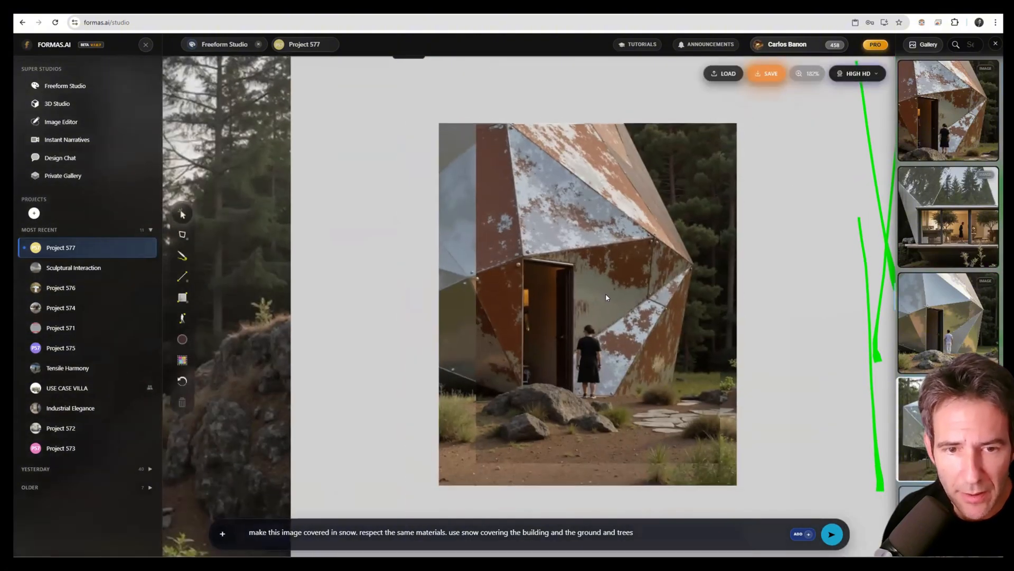
pyautogui.scroll(3, 607, 296)
pyautogui.scroll(2, 608, 296)
pyautogui.scroll(2, 676, 254)
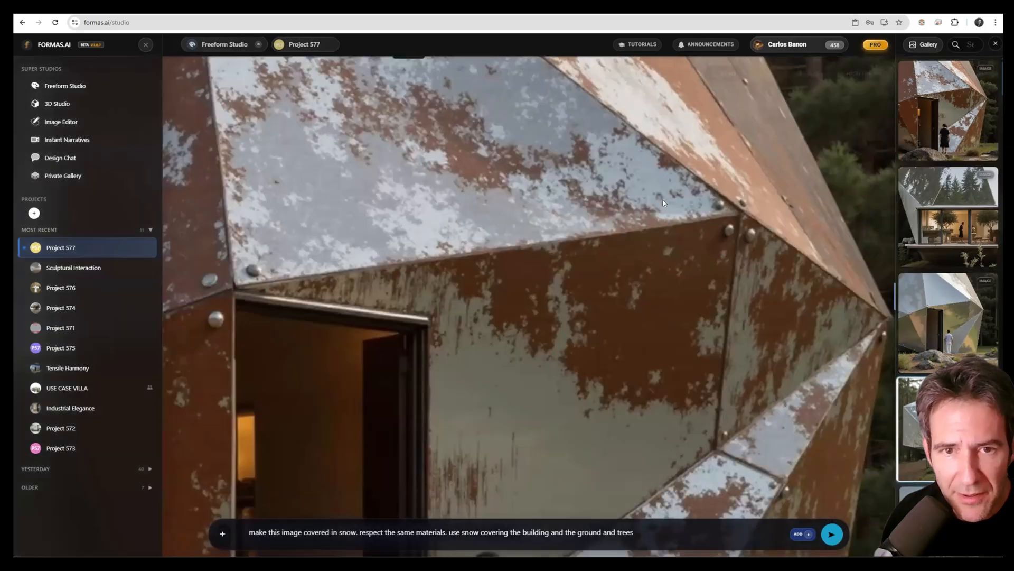
pyautogui.scroll(-2, 714, 253)
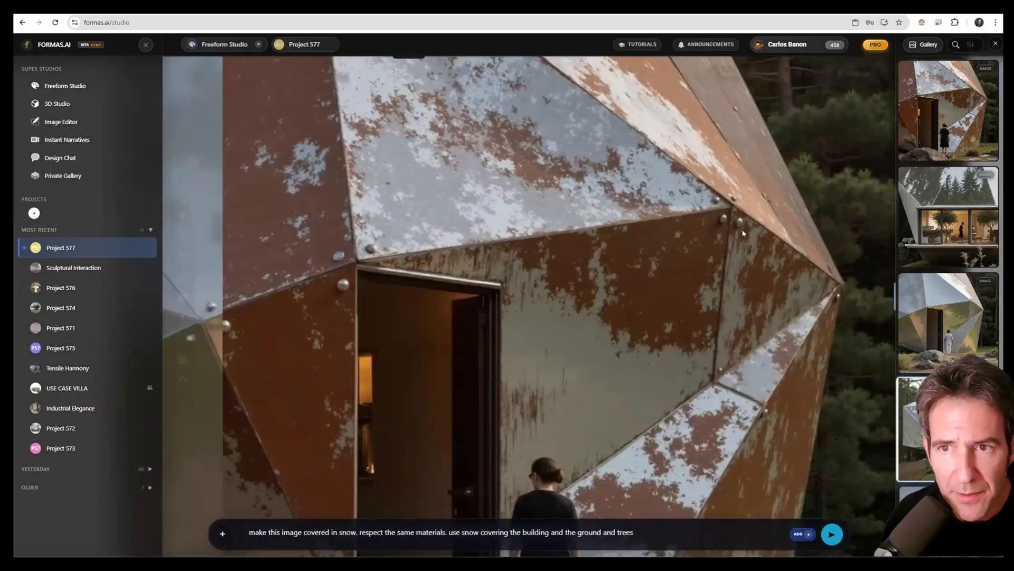
# Open the rusty doorway image's details and compare it with its parent image using the before/after divider.
pyautogui.click(937, 101)
pyautogui.click(872, 88)
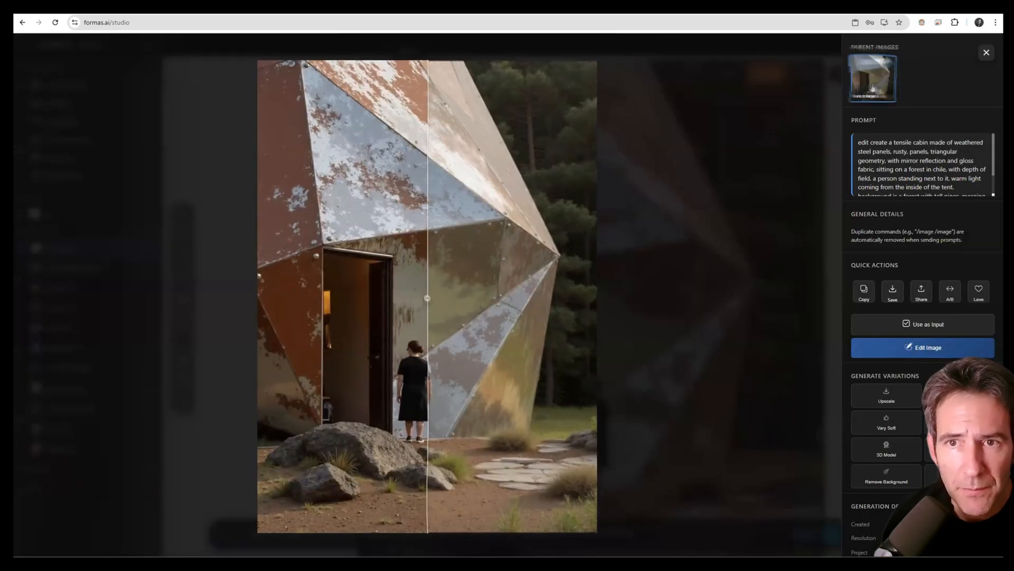
pyautogui.moveTo(428, 298); pyautogui.dragTo(555, 275)
pyautogui.click(656, 265)
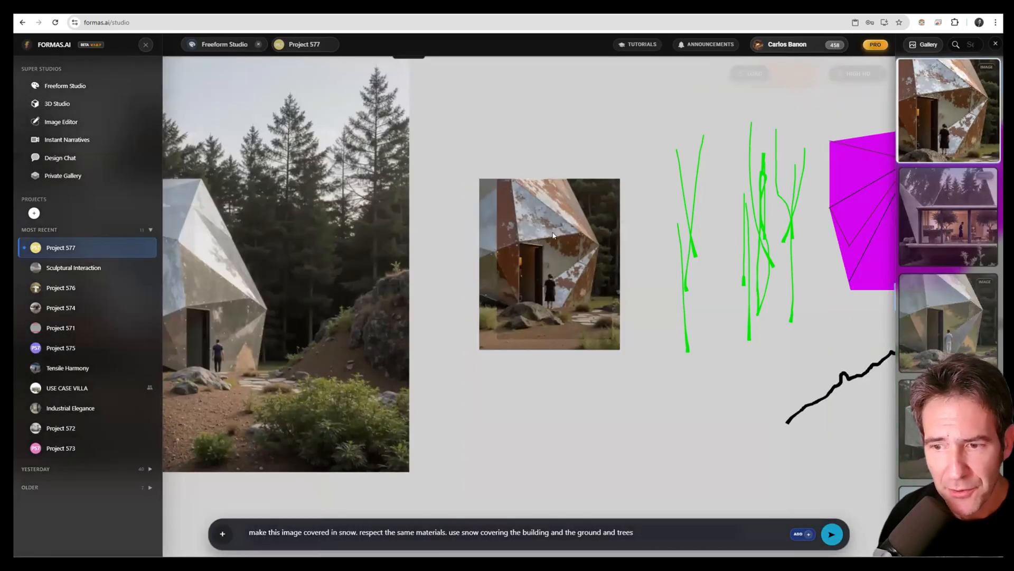
# Return across the canvas to the wide cabin render and check on its snow generation.
pyautogui.moveTo(553, 235); pyautogui.dragTo(484, 201)
pyautogui.moveTo(491, 245)
pyautogui.mouseDown()
pyautogui.moveTo(483, 277)
pyautogui.moveTo(719, 262)
pyautogui.mouseUp()
pyautogui.scroll(-3, 483, 277)
pyautogui.moveTo(847, 263); pyautogui.dragTo(435, 256)
pyautogui.scroll(-4, 434, 257)
pyautogui.moveTo(623, 289); pyautogui.dragTo(531, 285)
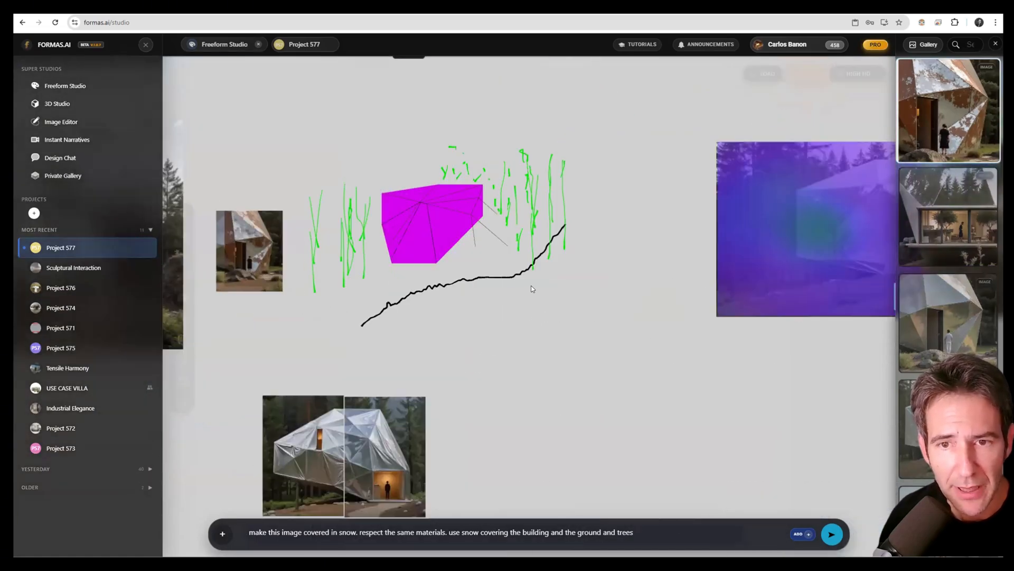
pyautogui.moveTo(893, 257)
pyautogui.mouseDown()
pyautogui.moveTo(665, 255)
pyautogui.moveTo(602, 235)
pyautogui.mouseUp()
pyautogui.scroll(3, 667, 241)
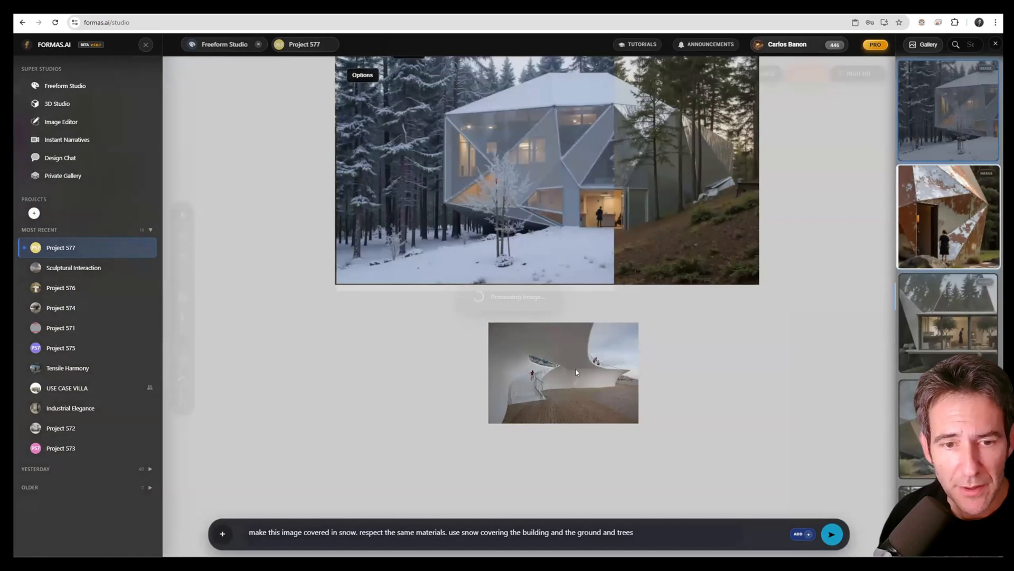
# Draw a 58:75 generation frame over the half of the curved white building photo with the sky and the two balcony figures.
pyautogui.scroll(5, 569, 372)
pyautogui.moveTo(567, 372); pyautogui.dragTo(312, 310)
pyautogui.scroll(-2, 313, 310)
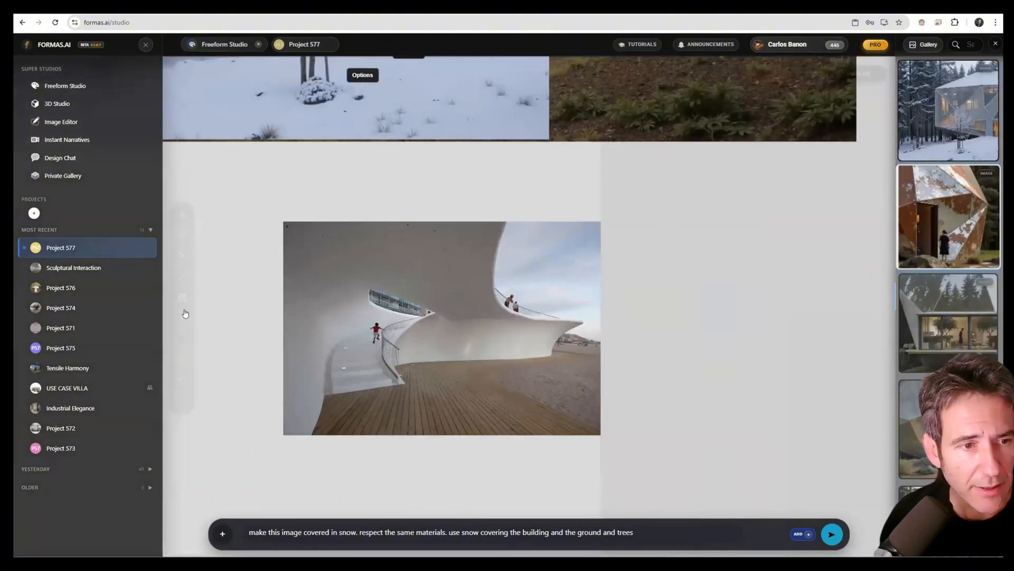
pyautogui.click(182, 360)
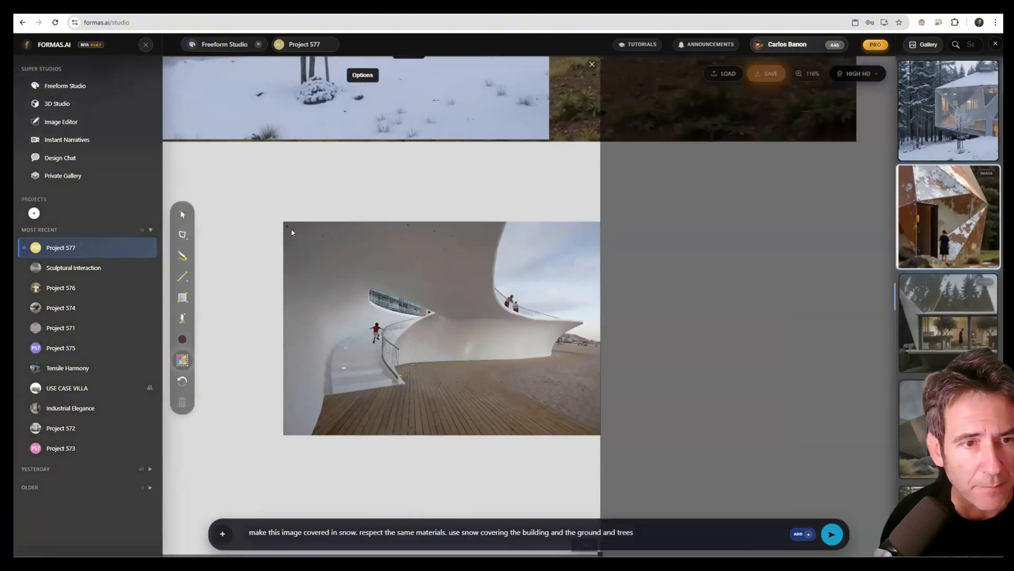
pyautogui.moveTo(287, 225); pyautogui.dragTo(215, 318)
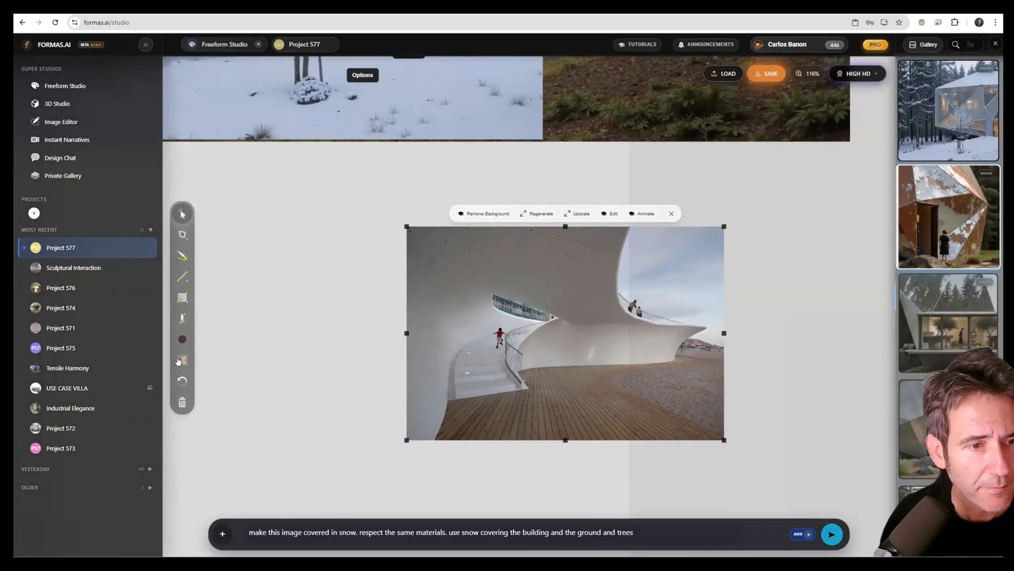
pyautogui.click(182, 360)
pyautogui.moveTo(788, 248); pyautogui.dragTo(674, 269)
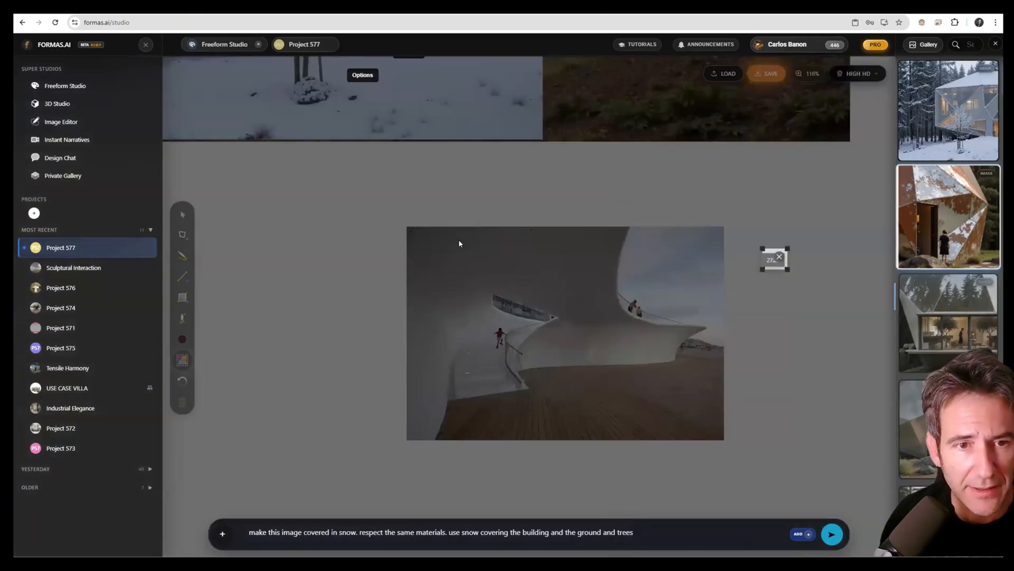
pyautogui.moveTo(562, 231)
pyautogui.mouseDown()
pyautogui.moveTo(657, 335)
pyautogui.moveTo(720, 437)
pyautogui.mouseUp()
# Generate the framed area with the prompt "make the image made of grey concrete raw and showing cracks and under construction using scaffolding.".
pyautogui.tripleClick(545, 528)
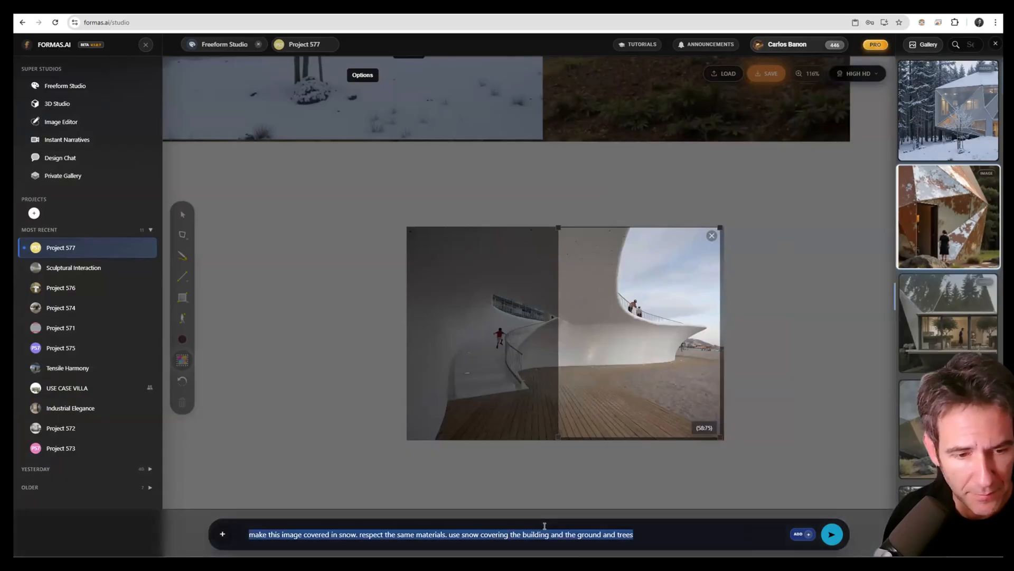
pyautogui.write('make t')
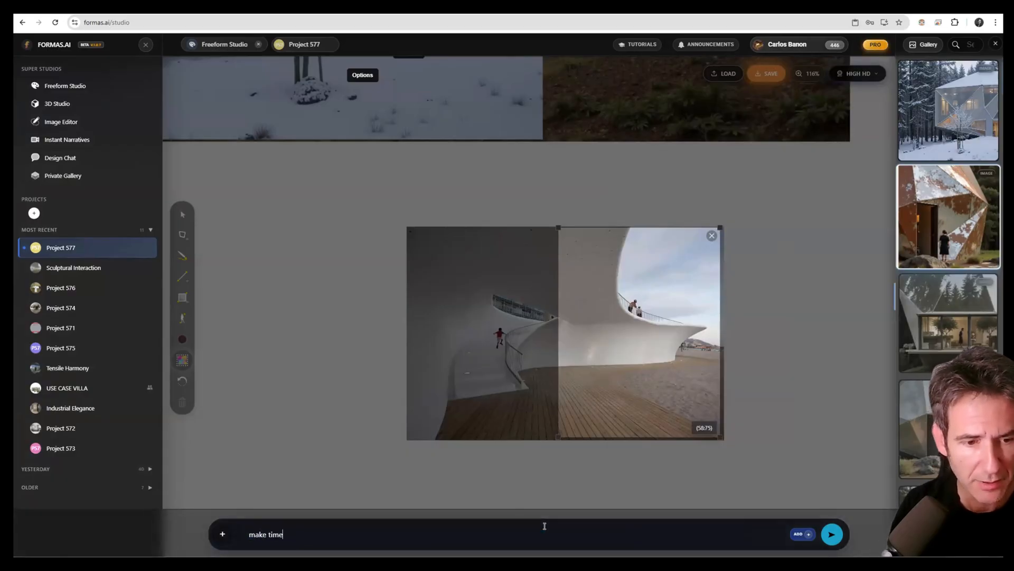
pyautogui.write('he image made')
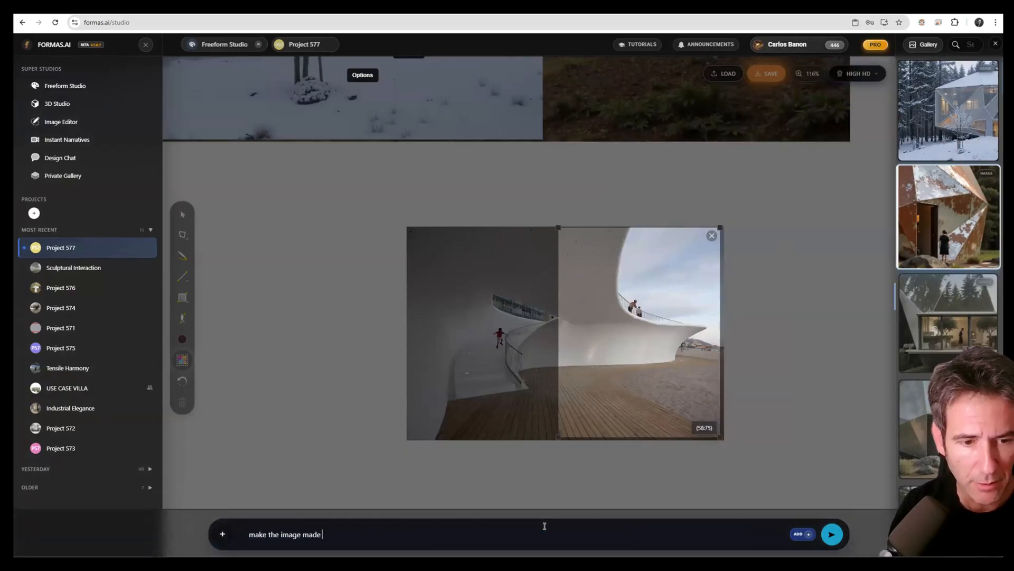
pyautogui.write(' of grey concrete ')
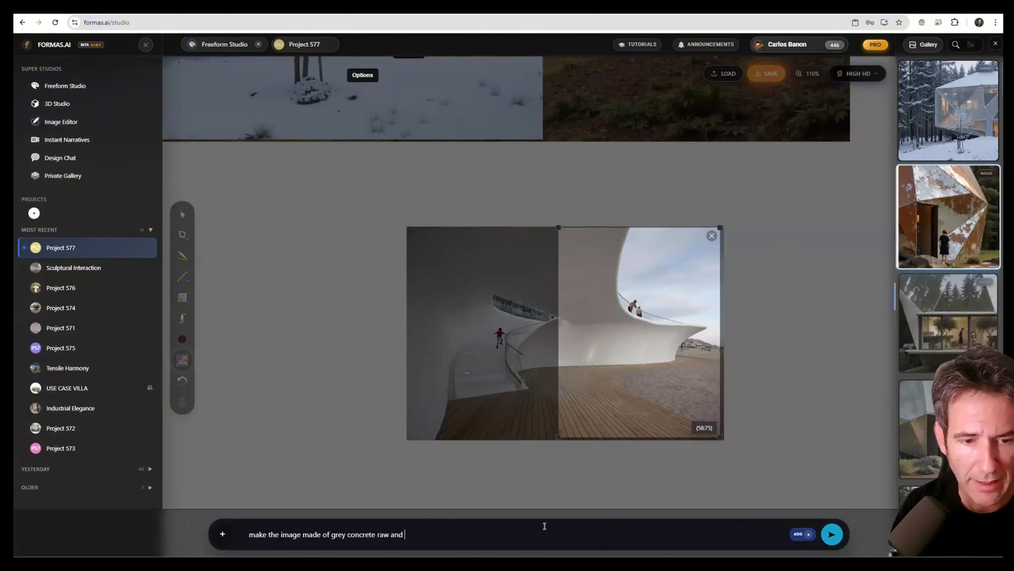
pyautogui.write('raw and showing c')
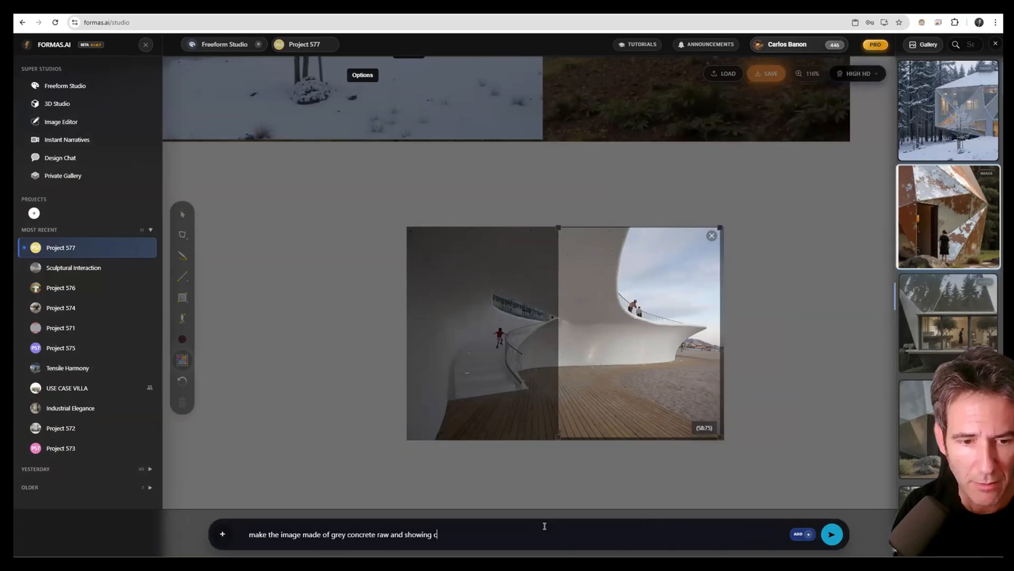
pyautogui.write('racks and under c')
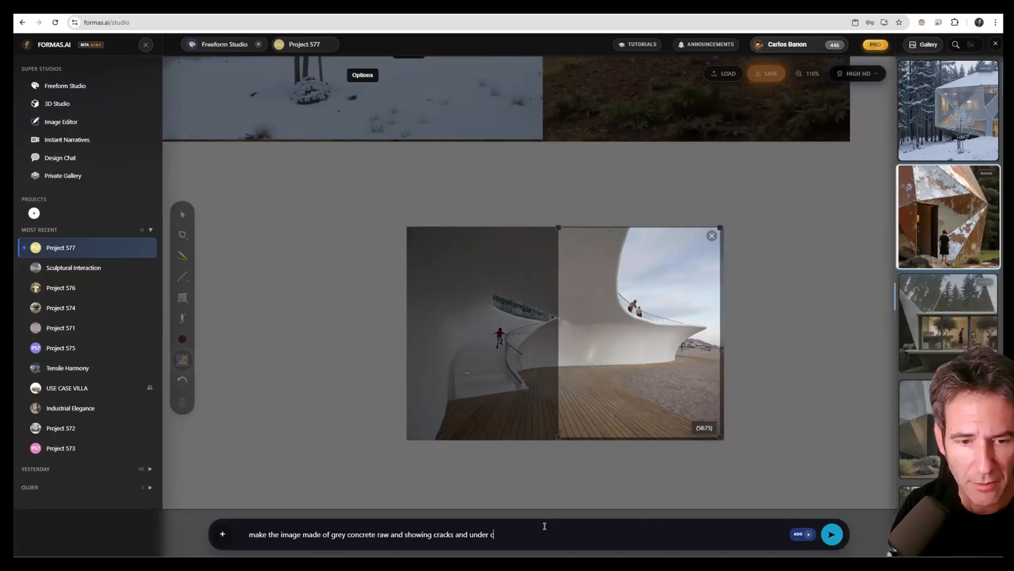
pyautogui.write('ontstruction using ')
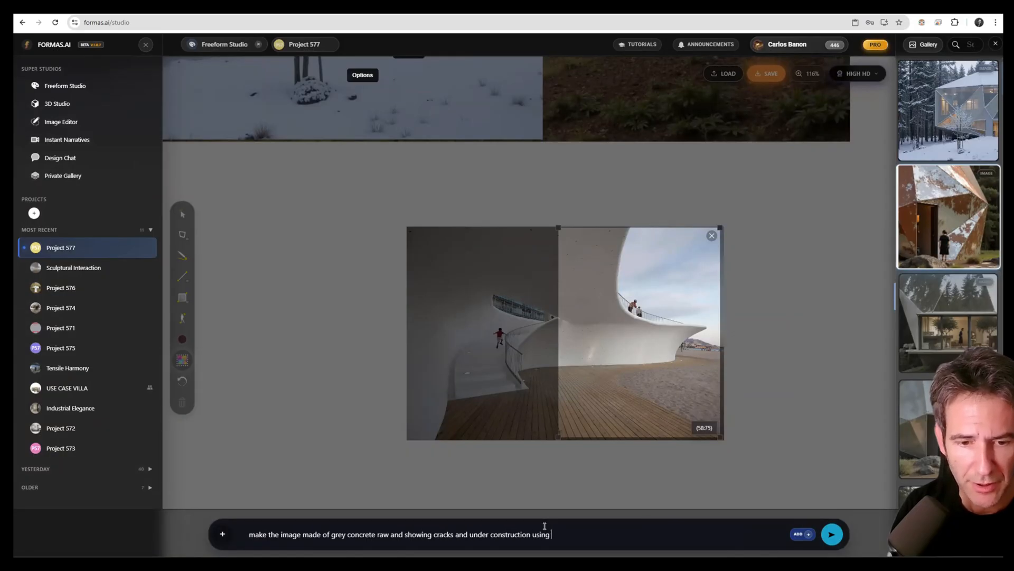
pyautogui.write('scaffolding.')
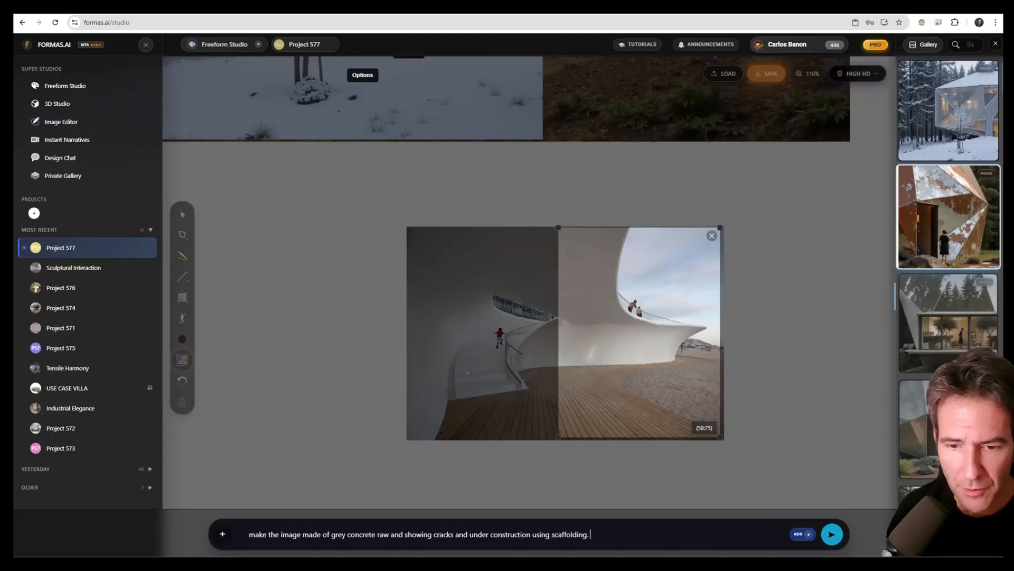
pyautogui.click(830, 532)
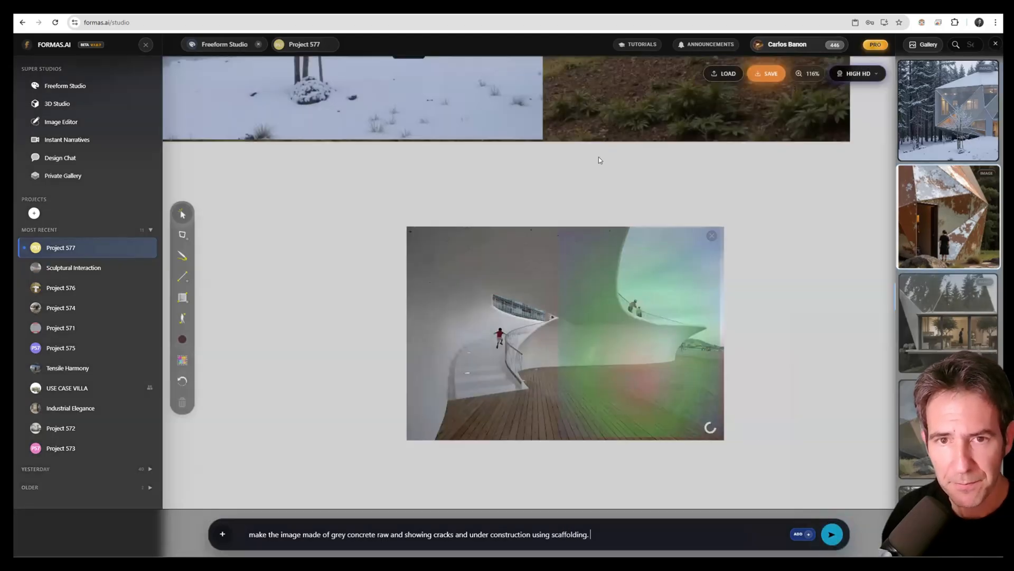
# Examine the snow-covered area of the wide cabin render against the remaining original forest and hillside.
pyautogui.scroll(5, 598, 157)
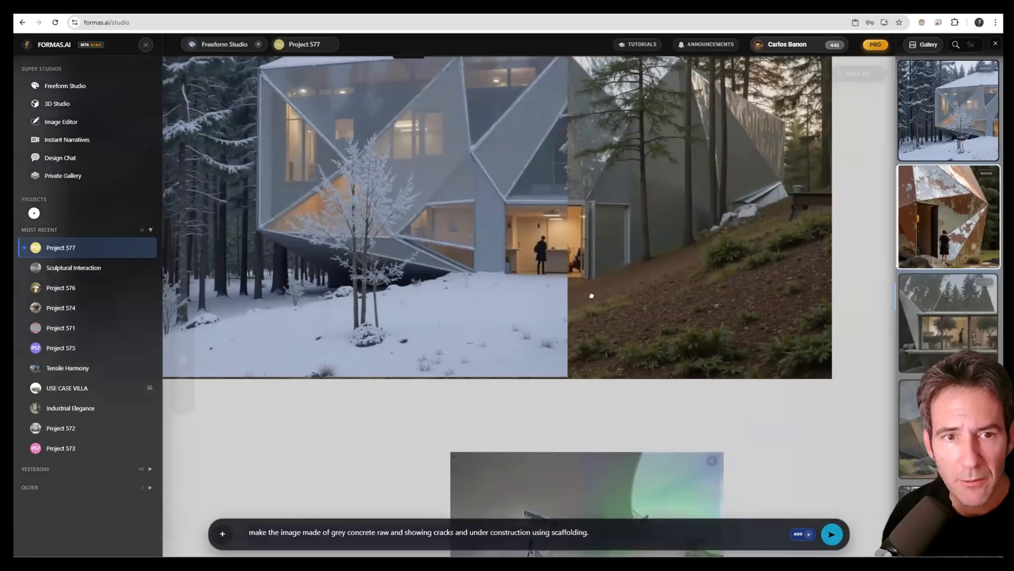
pyautogui.moveTo(592, 295); pyautogui.dragTo(621, 354)
pyautogui.scroll(-1, 621, 353)
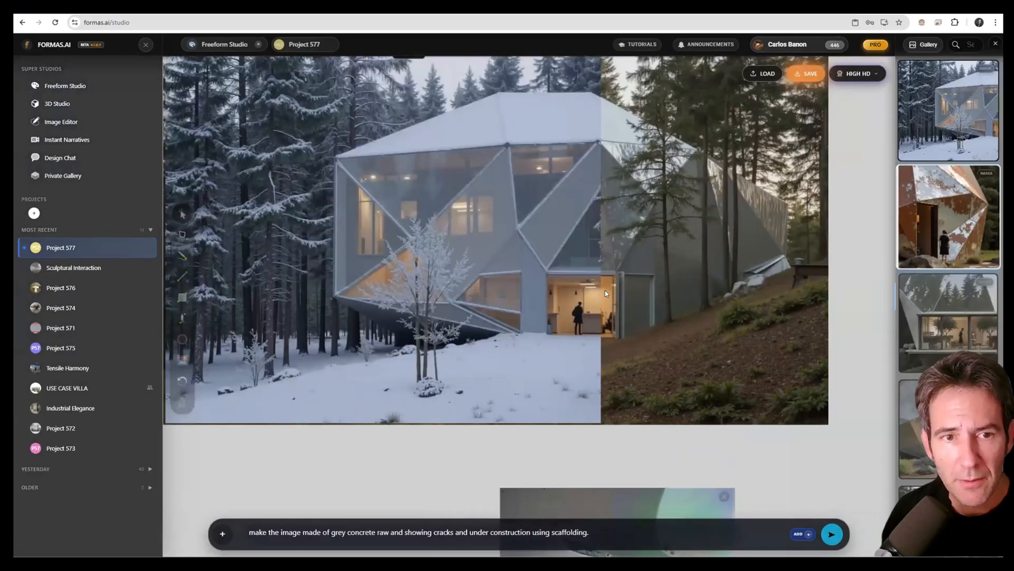
pyautogui.scroll(-1, 574, 272)
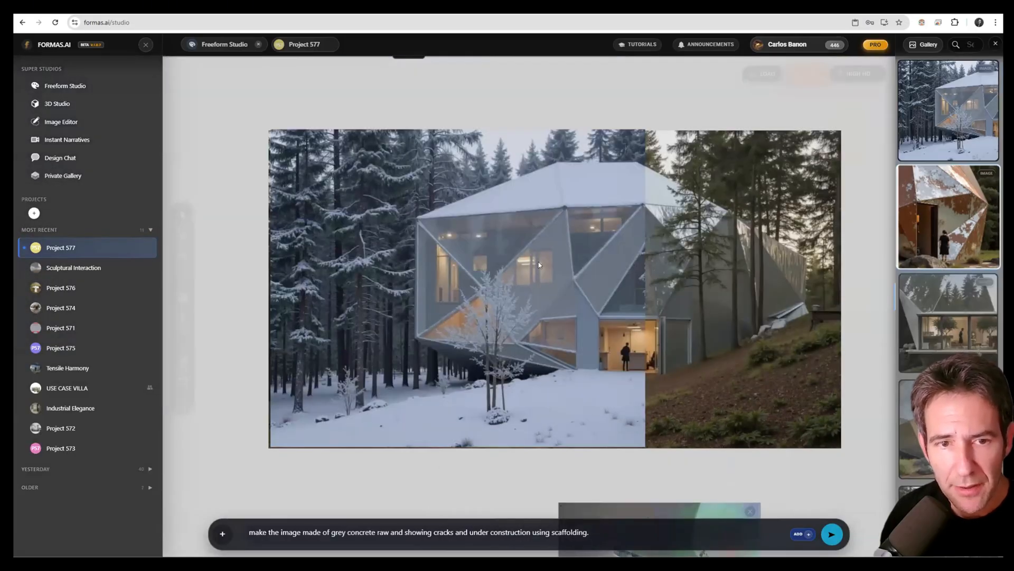
# Open the snow-covered cabin image's details and compare it with its parent image using the before/after divider.
pyautogui.click(916, 133)
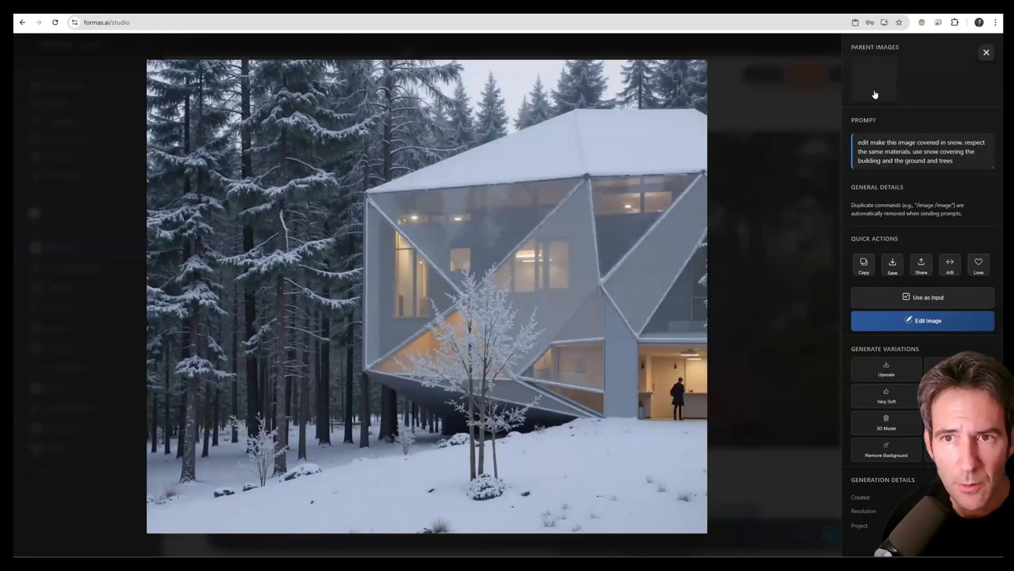
pyautogui.click(876, 88)
pyautogui.moveTo(428, 288); pyautogui.dragTo(706, 236)
pyautogui.moveTo(477, 243); pyautogui.dragTo(658, 246)
pyautogui.click(771, 255)
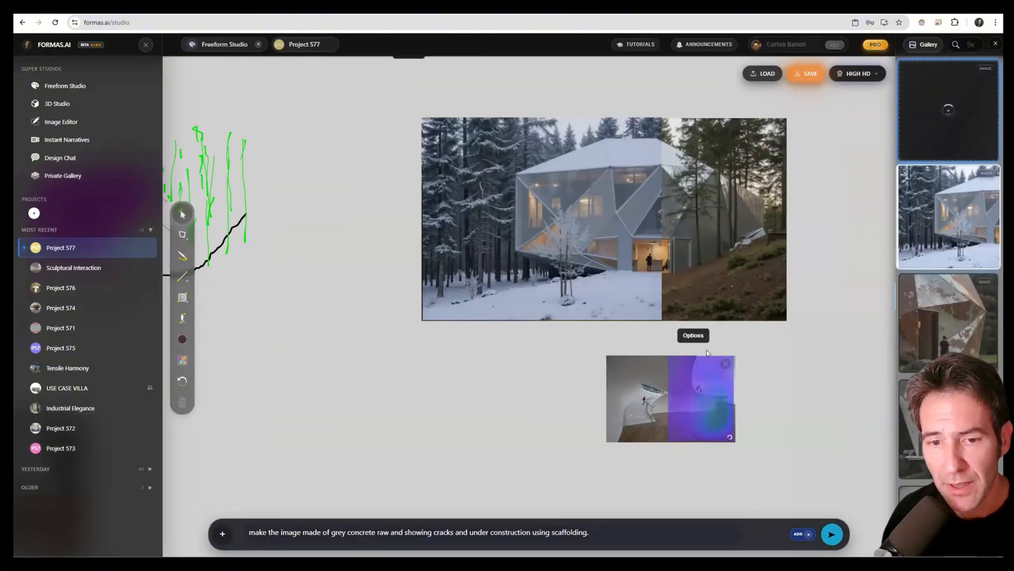
# Examine the raw concrete result beside the white staircase half of the photo, and compare it with its parent image in the details view.
pyautogui.scroll(3, 596, 326)
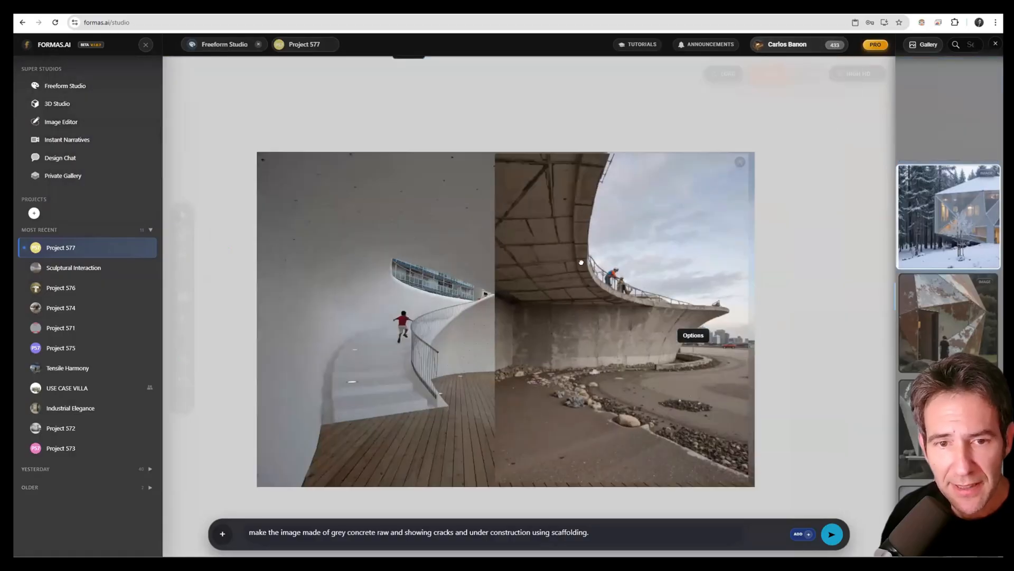
pyautogui.scroll(2, 572, 261)
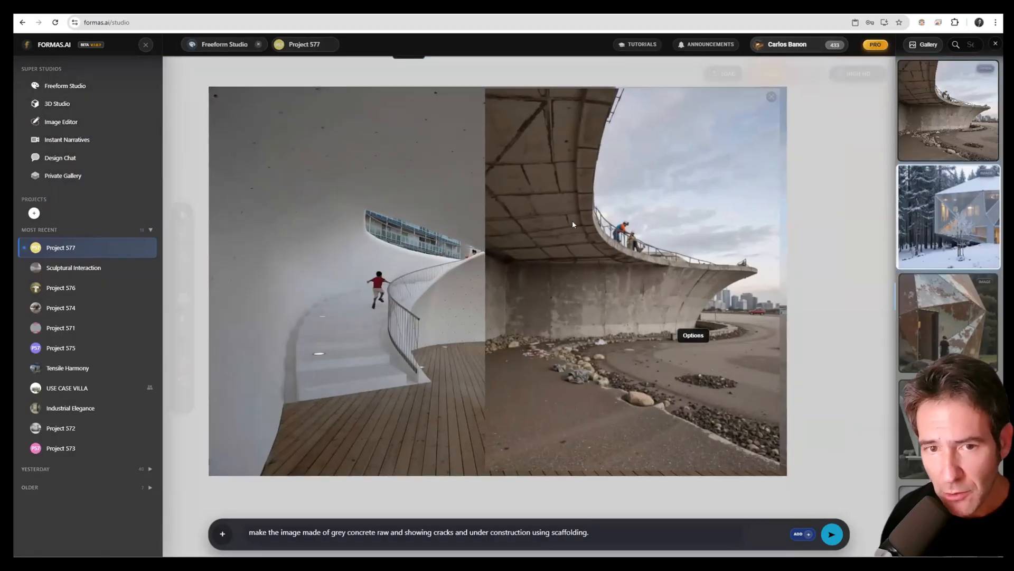
pyautogui.moveTo(569, 243); pyautogui.dragTo(582, 252)
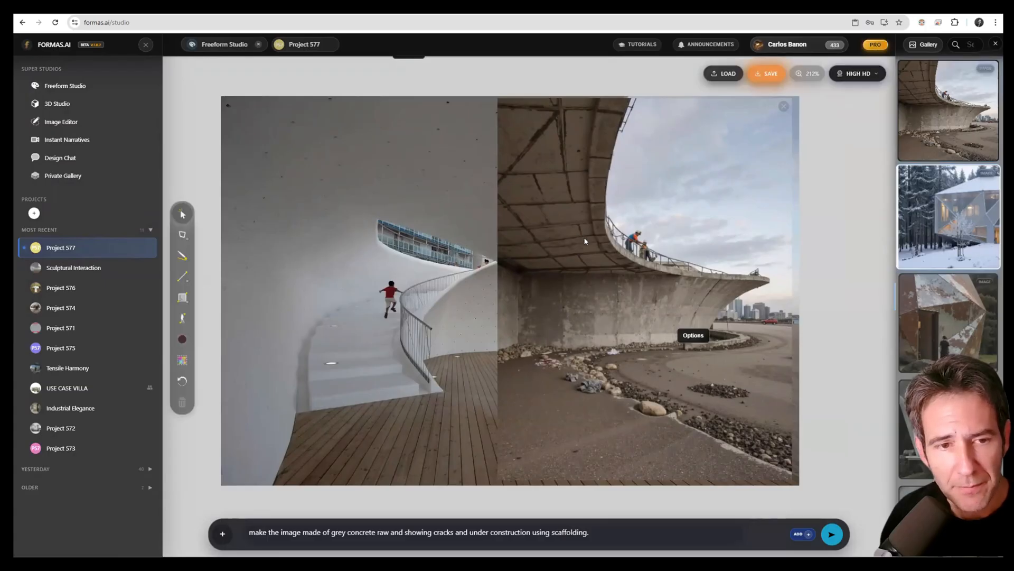
pyautogui.click(934, 119)
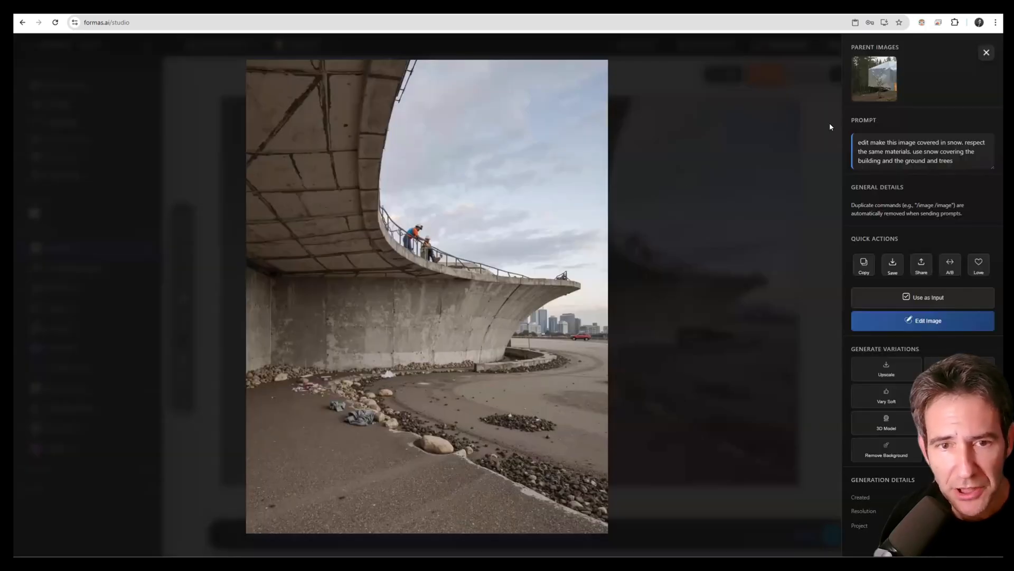
pyautogui.moveTo(427, 266); pyautogui.dragTo(597, 248)
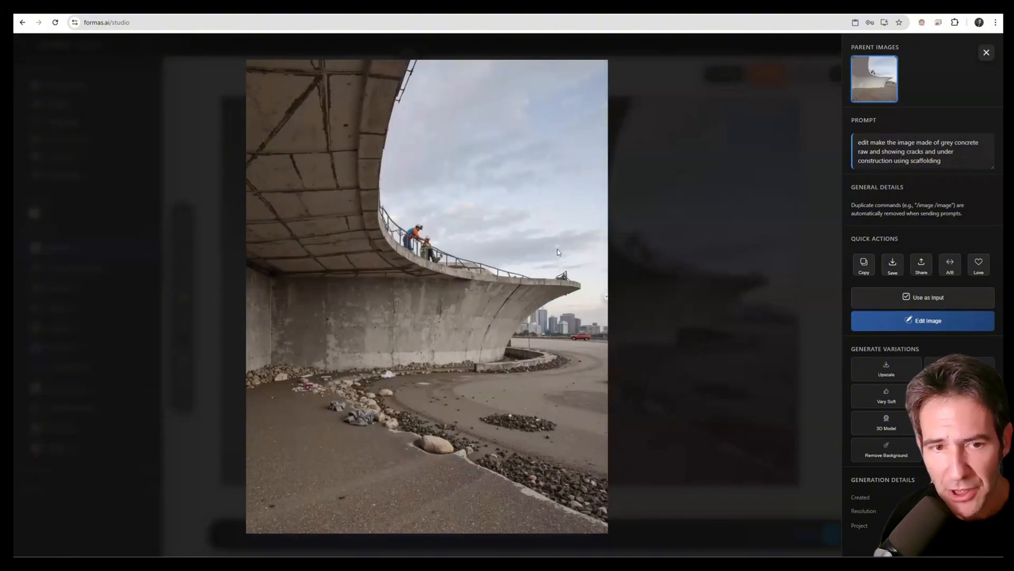
pyautogui.click(986, 52)
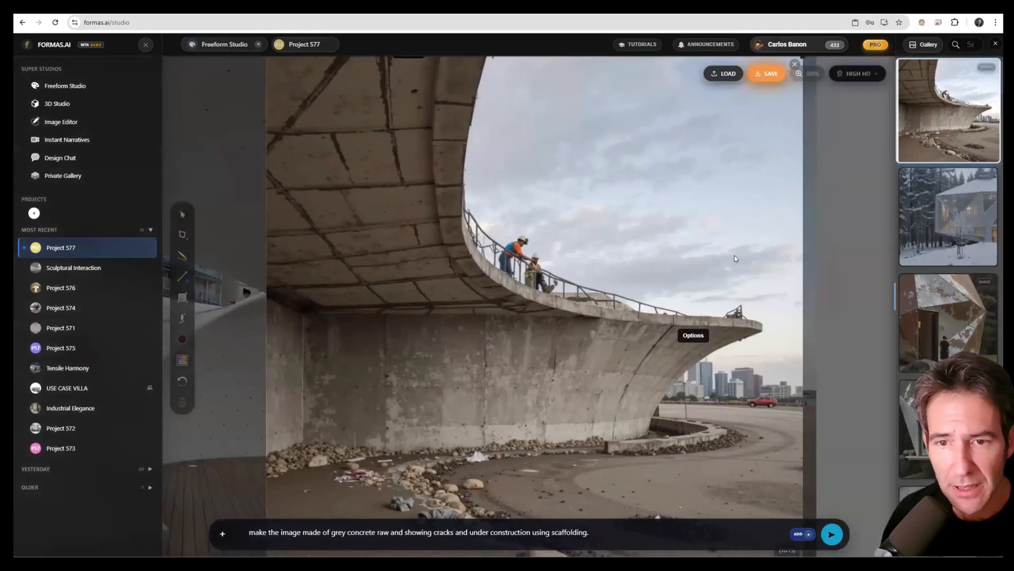
# Frame a 97:82 area over the concrete balcony and generate it with "construction workes on top . raining. puddles, and mudd" added to the prompt.
pyautogui.moveTo(835, 218); pyautogui.dragTo(523, 483)
pyautogui.moveTo(657, 366); pyautogui.dragTo(600, 361)
pyautogui.click(615, 531)
pyautogui.write('con')
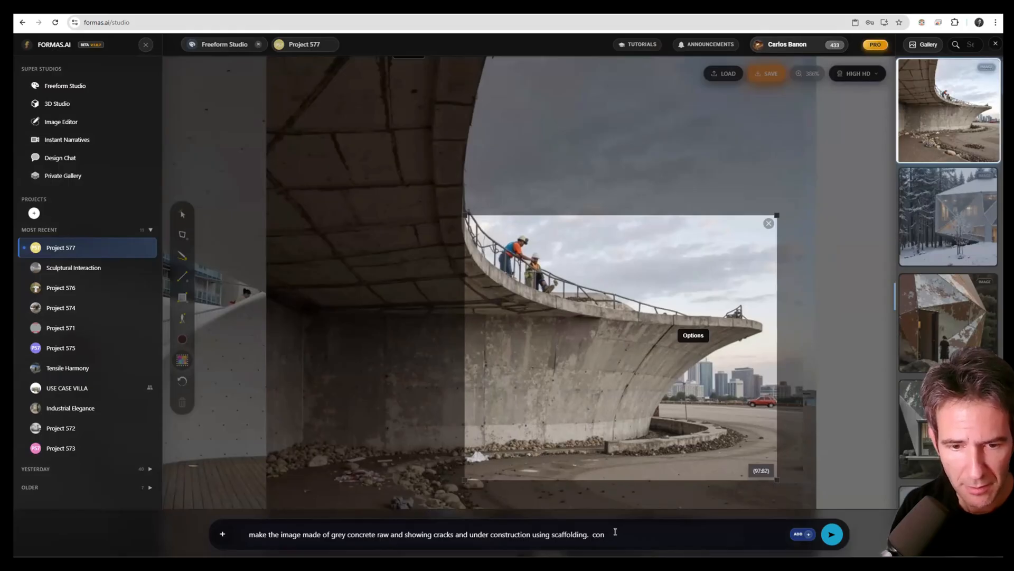
pyautogui.write('struction workes on top ')
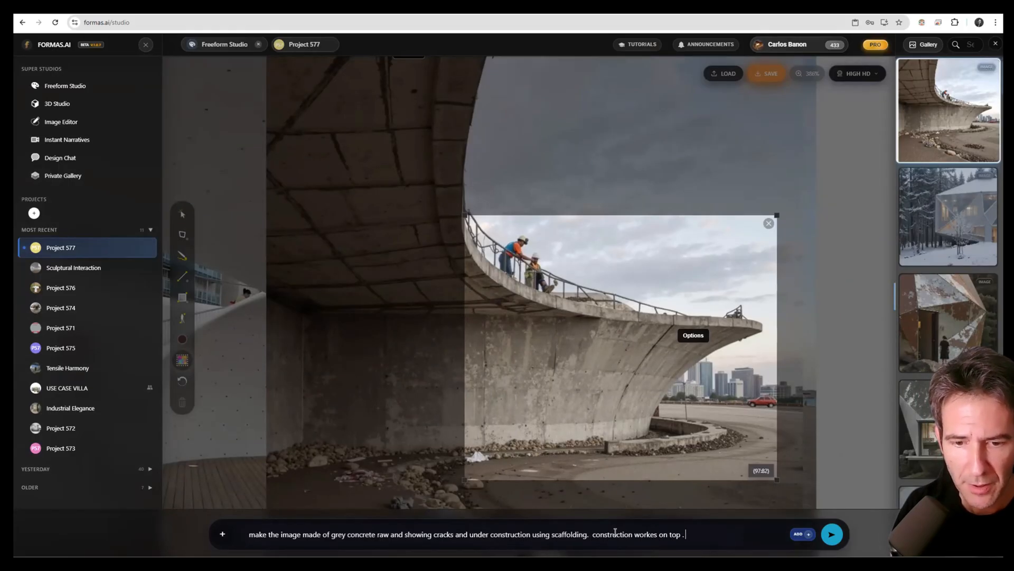
pyautogui.write('. raining. puddle')
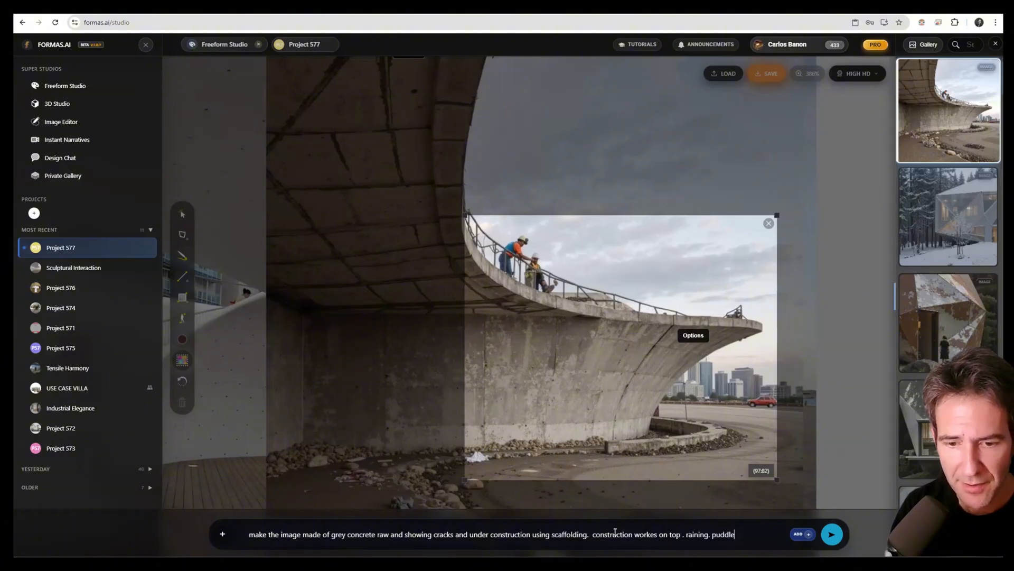
pyautogui.write('s, and mud')
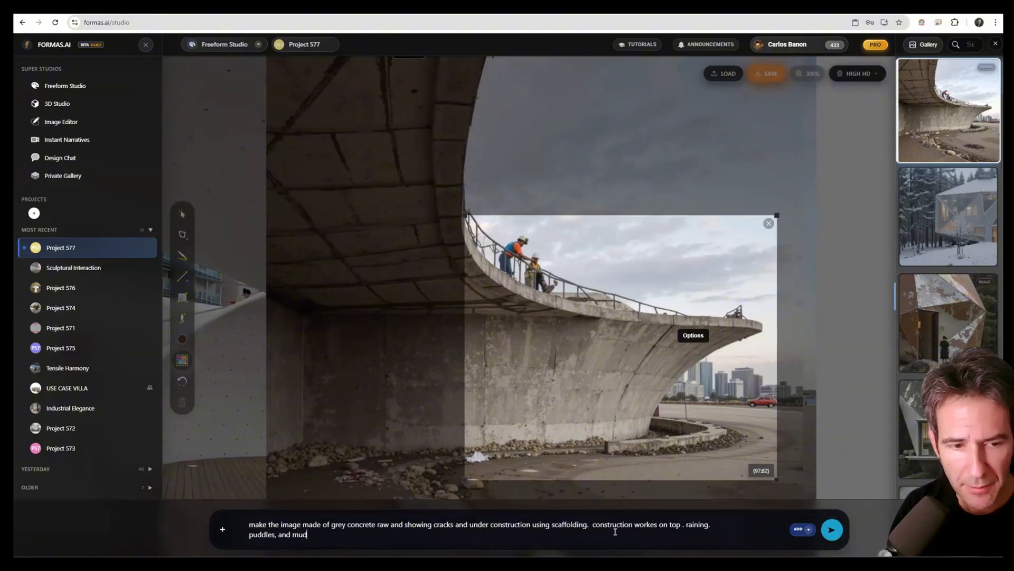
pyautogui.write('d')
pyautogui.press('Return')
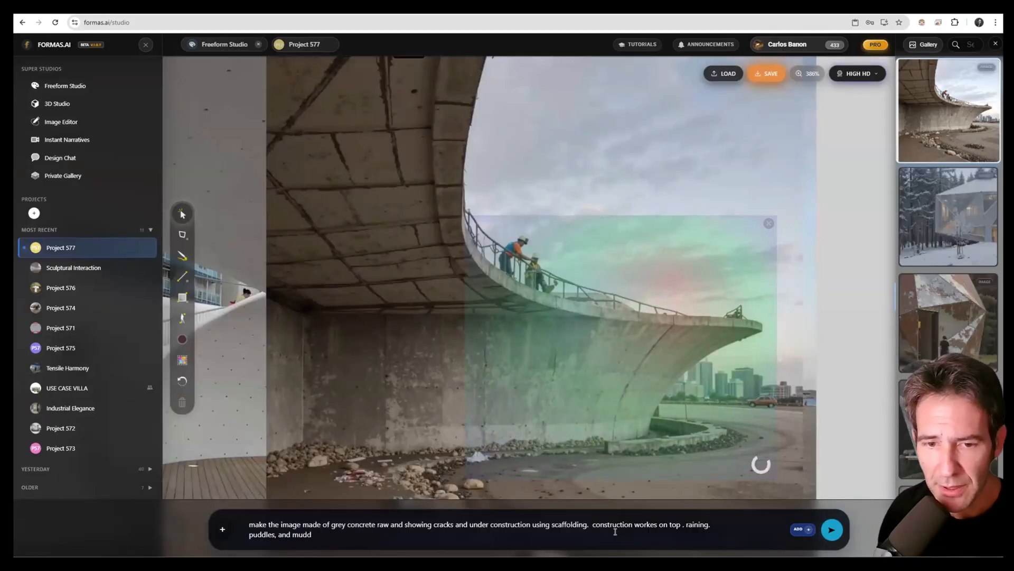
# Look over the curved building photo, cabin renders and magenta massing sketch on the canvas while the framed area generates.
pyautogui.scroll(-8, 587, 414)
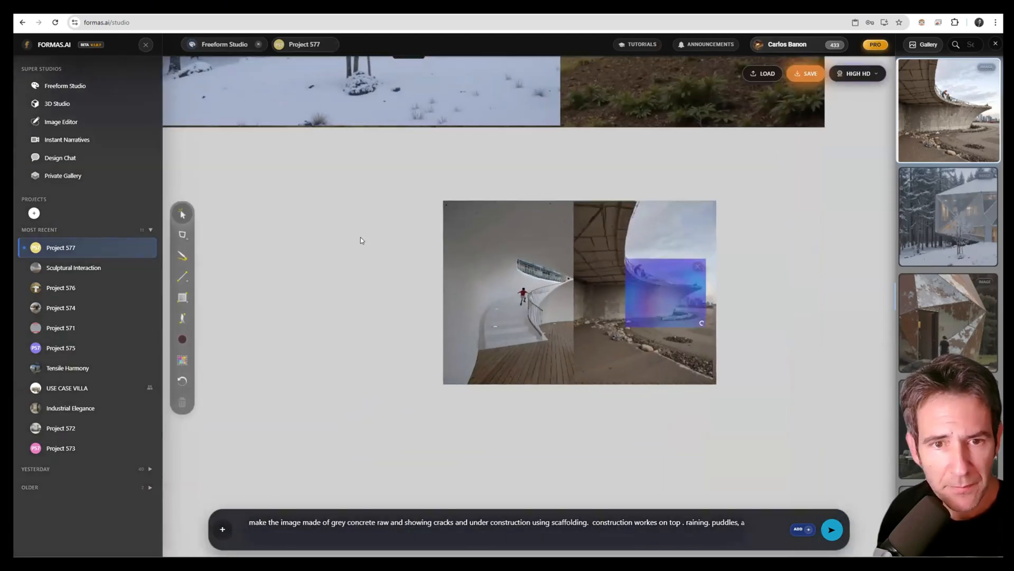
pyautogui.scroll(4, 663, 294)
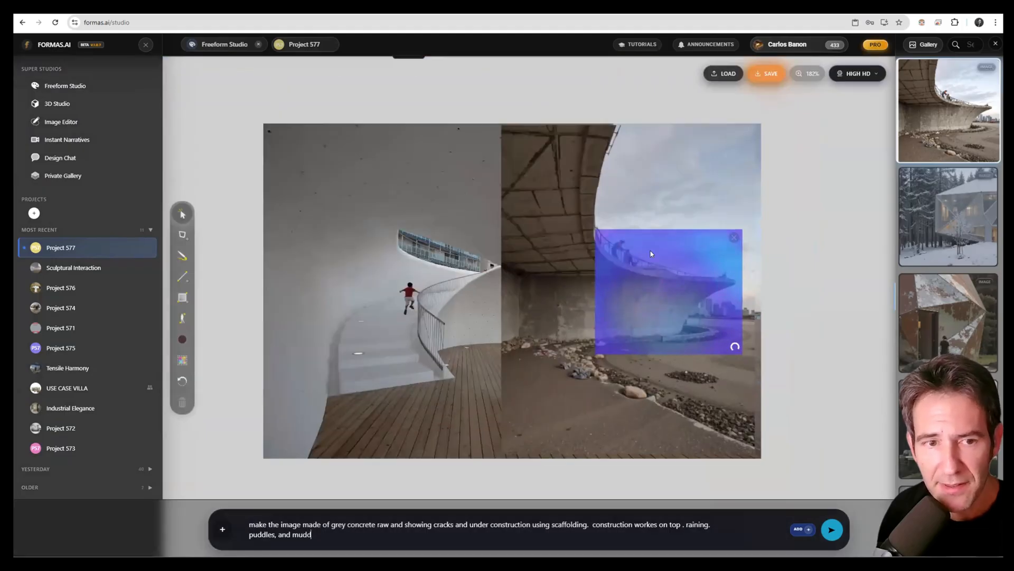
pyautogui.scroll(5, 447, 296)
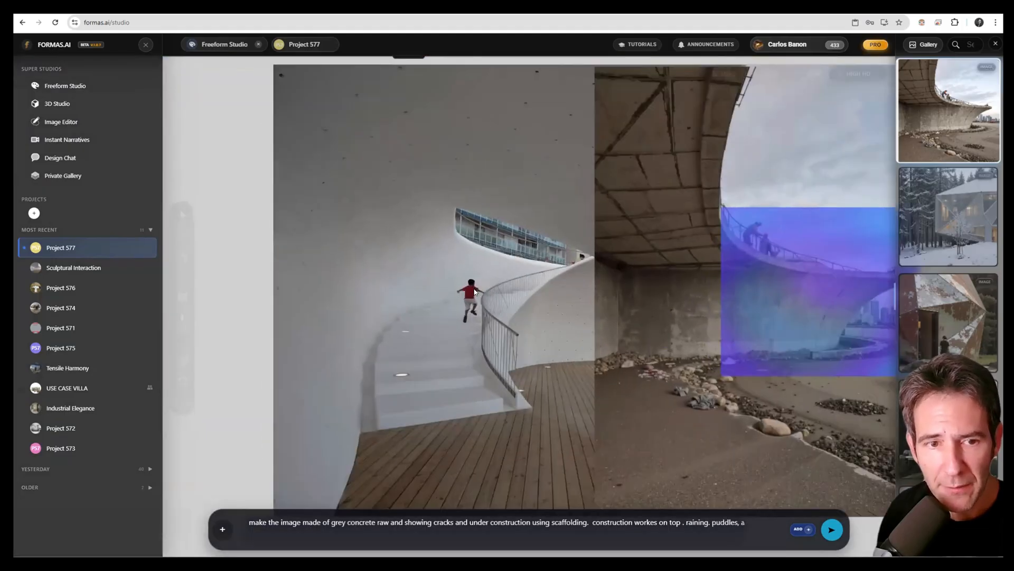
pyautogui.scroll(-10, 576, 249)
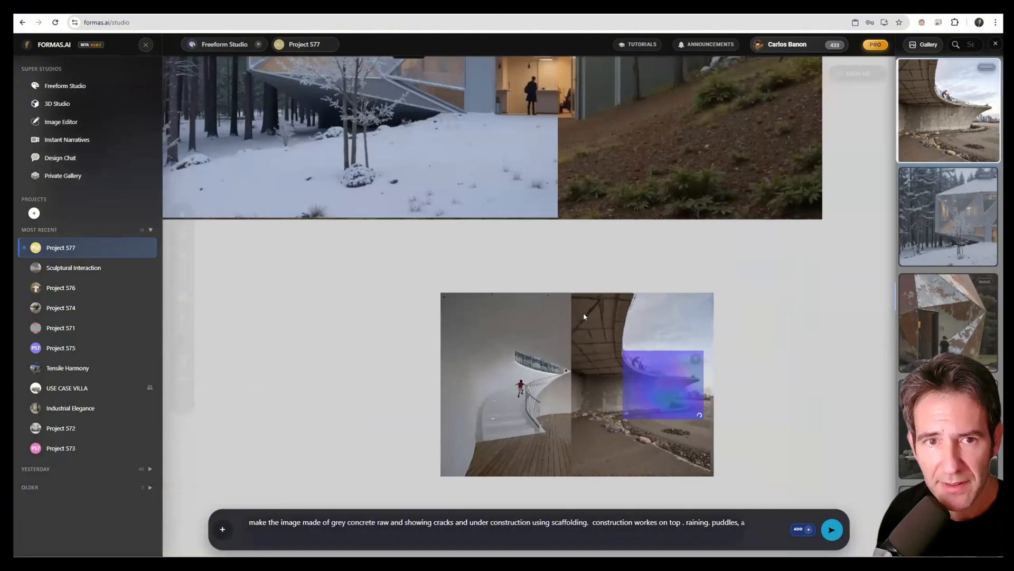
pyautogui.moveTo(557, 74); pyautogui.dragTo(647, 288)
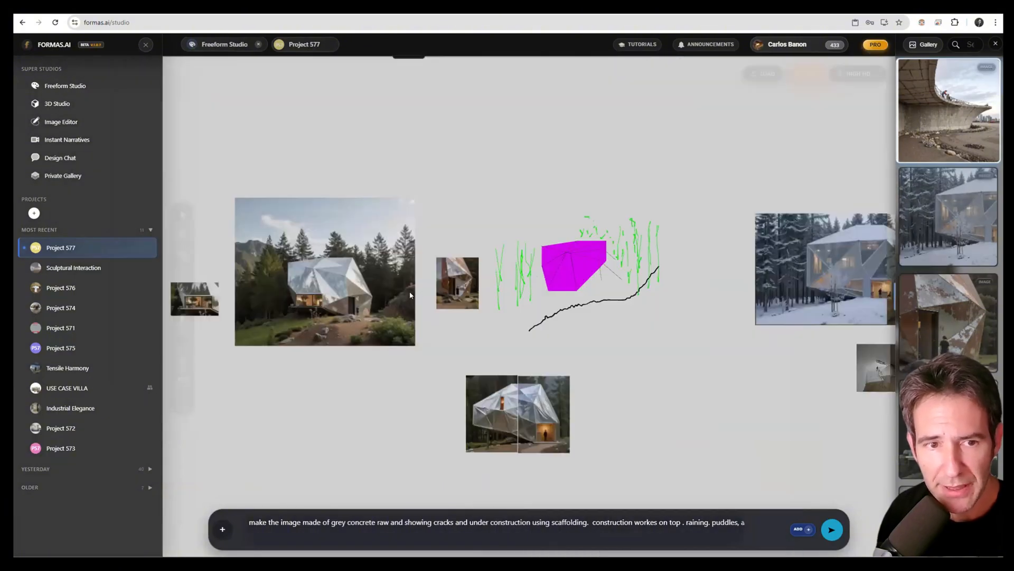
pyautogui.moveTo(478, 291); pyautogui.dragTo(512, 287)
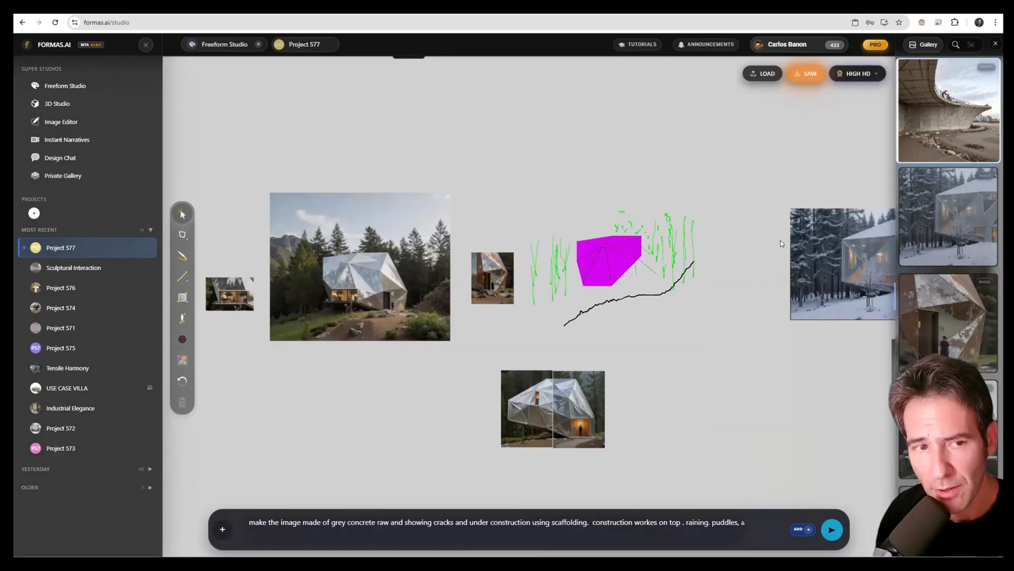
pyautogui.moveTo(782, 241); pyautogui.dragTo(722, 243)
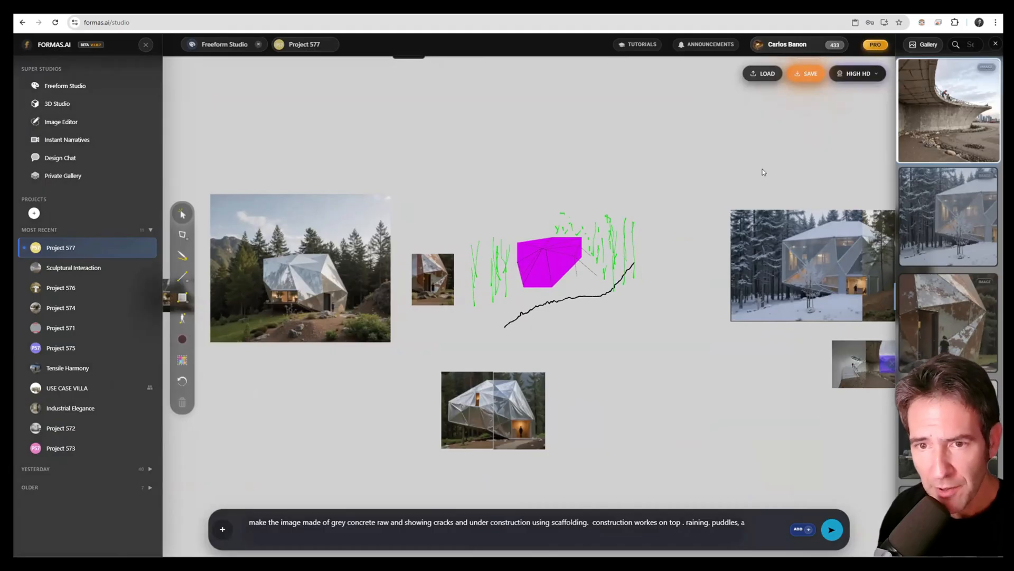
pyautogui.moveTo(762, 193); pyautogui.dragTo(641, 169)
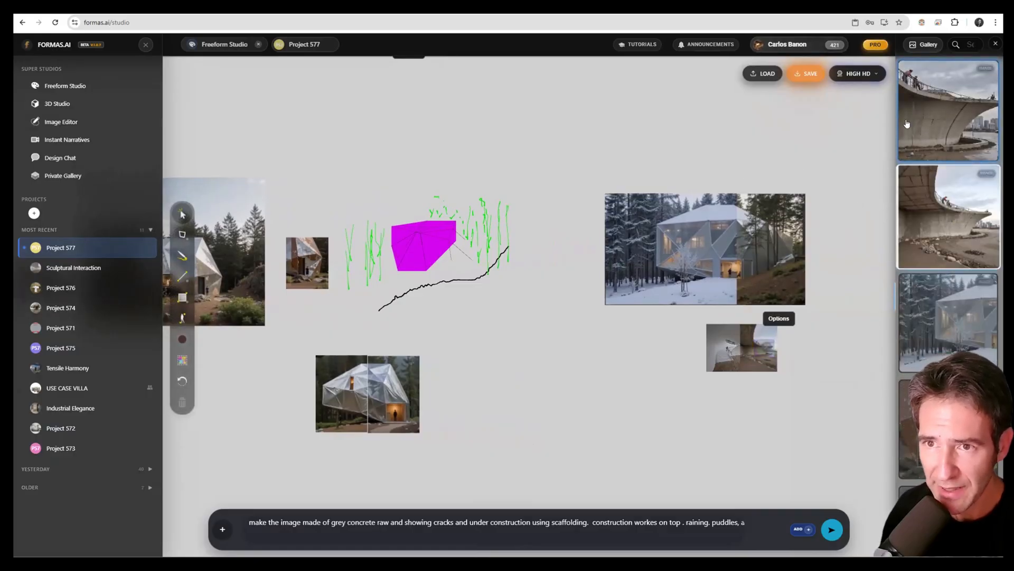
# Open the details of the new rainy construction image and compare it with its parent image using the before/after divider.
pyautogui.click(922, 110)
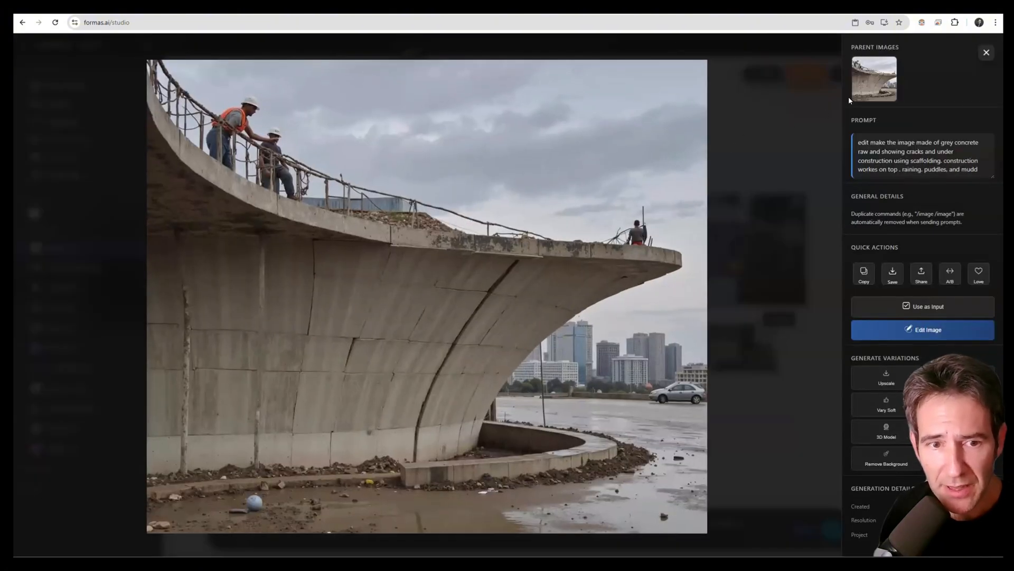
pyautogui.click(873, 82)
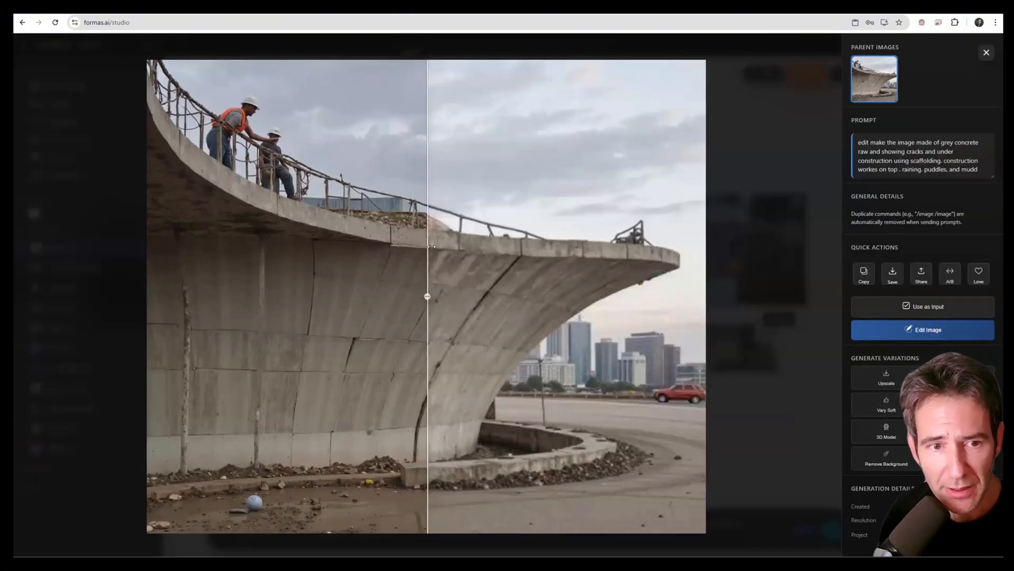
pyautogui.moveTo(369, 271); pyautogui.dragTo(303, 166)
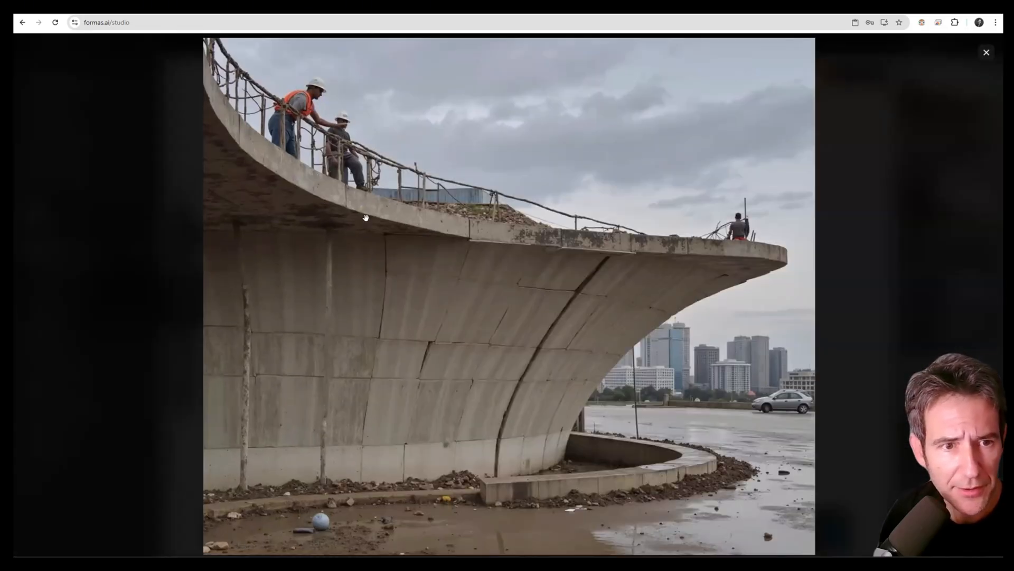
# Inspect the construction workers, railing and concrete edge of the rainy image at full size and close the viewer.
pyautogui.scroll(3, 506, 268)
pyautogui.scroll(-3, 723, 478)
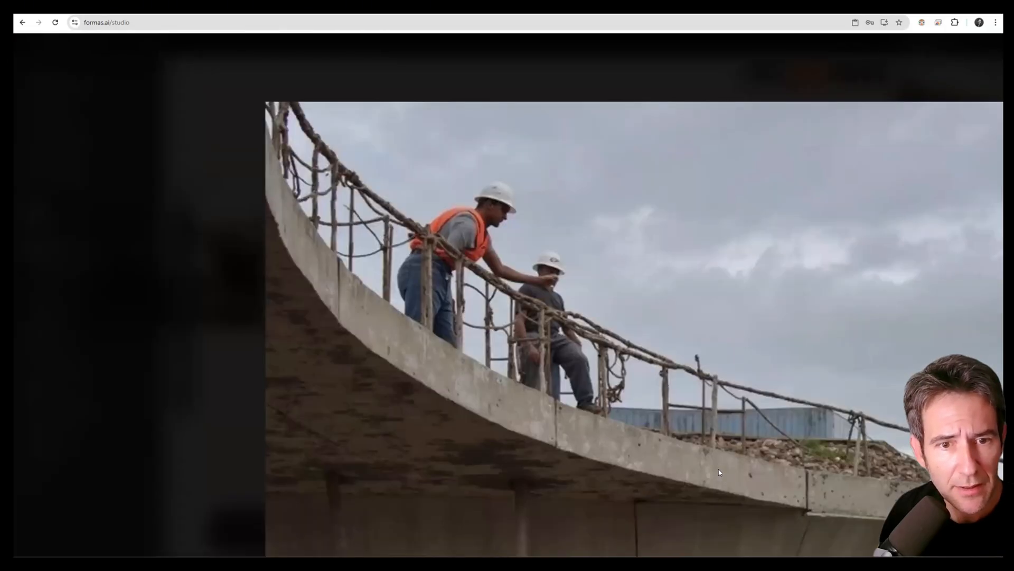
pyautogui.scroll(3, 600, 344)
pyautogui.scroll(-3, 631, 365)
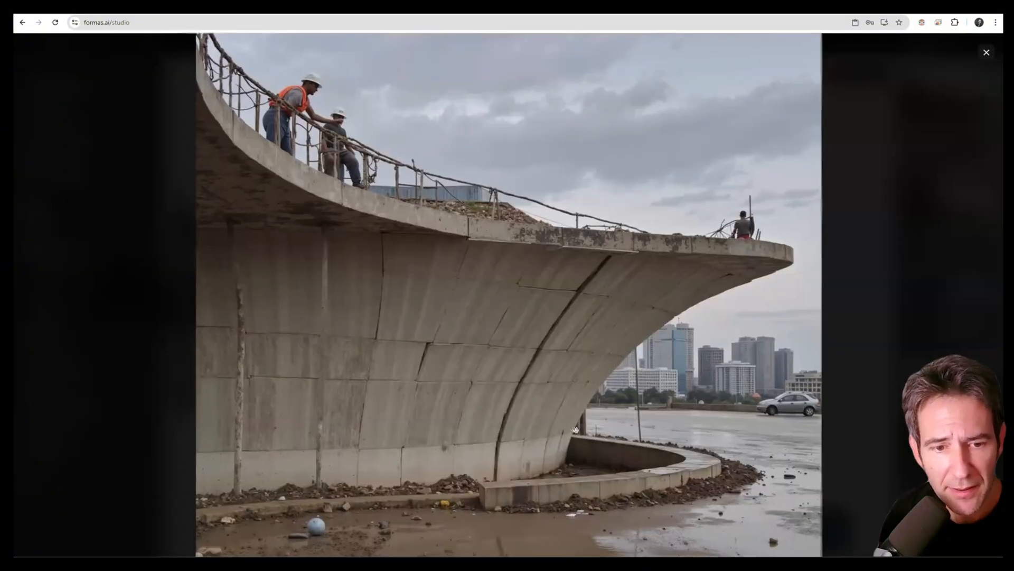
pyautogui.scroll(3, 466, 247)
pyautogui.scroll(-3, 526, 253)
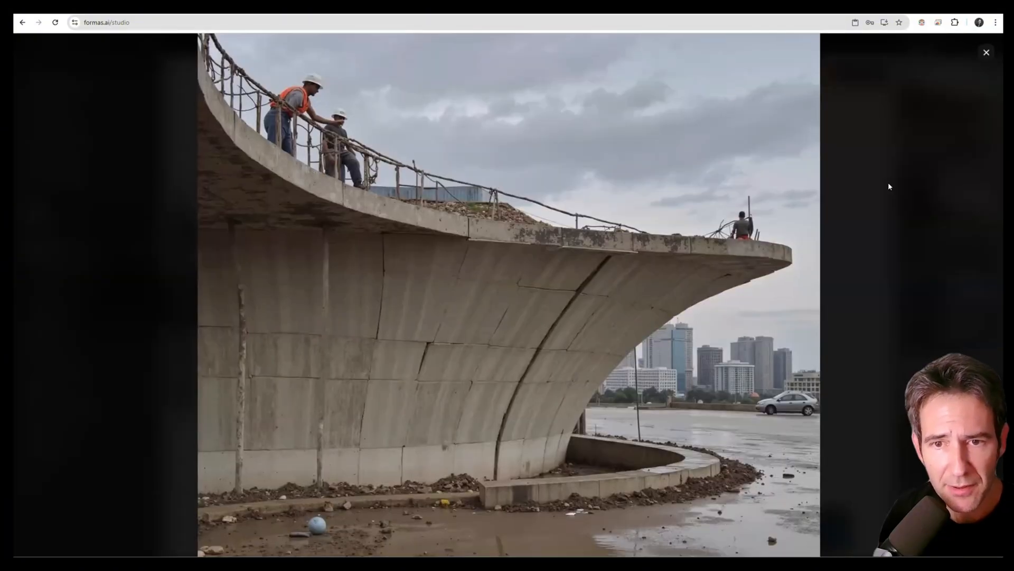
pyautogui.click(888, 183)
pyautogui.click(985, 53)
# Examine how the rainy balcony area fits into the surrounding concrete photo, including the muddy puddles at the wall's base.
pyautogui.scroll(-2, 629, 230)
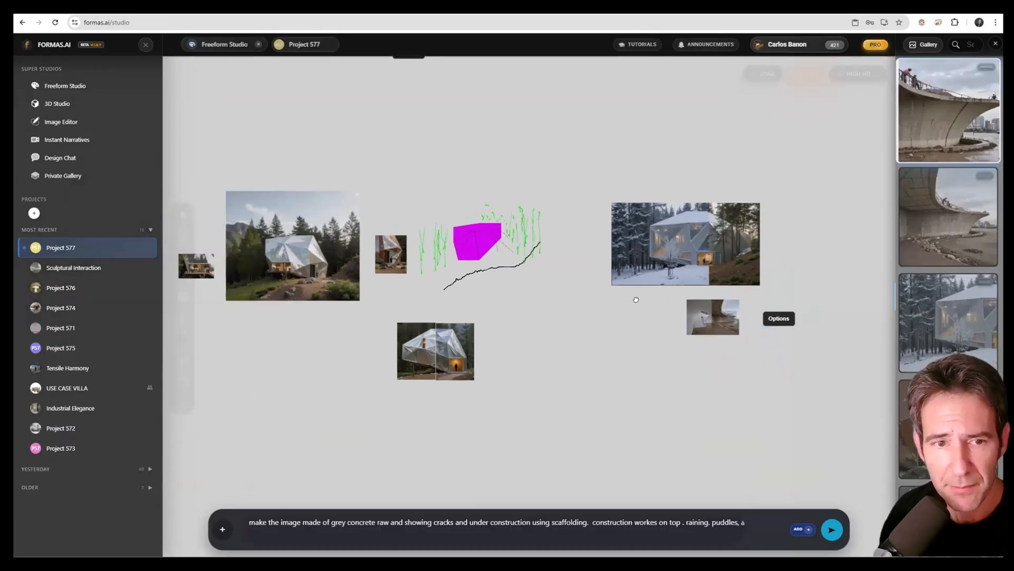
pyautogui.scroll(6, 551, 289)
pyautogui.moveTo(792, 321); pyautogui.dragTo(566, 289)
pyautogui.scroll(6, 566, 289)
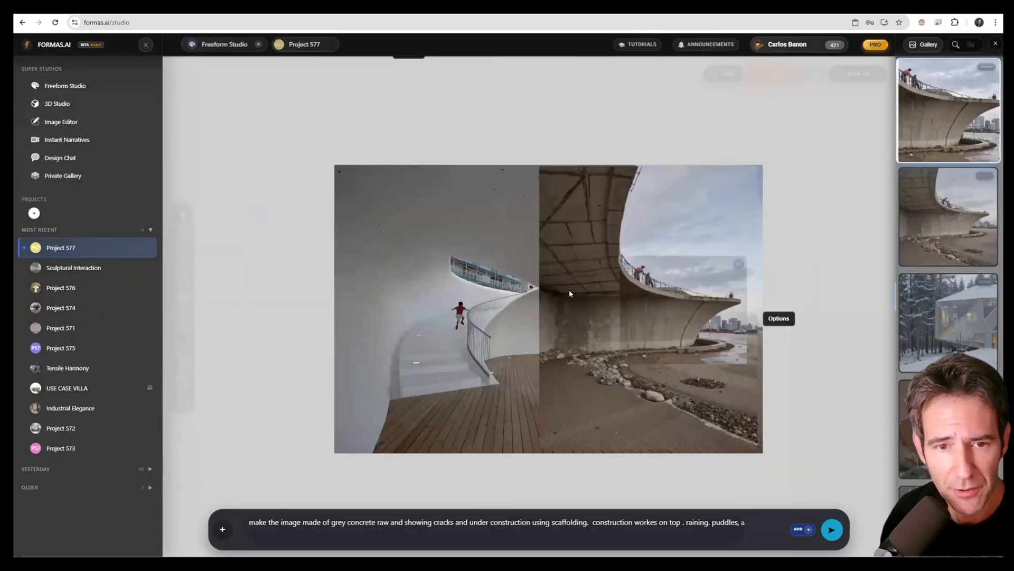
pyautogui.moveTo(694, 267); pyautogui.dragTo(577, 200)
pyautogui.scroll(2, 534, 238)
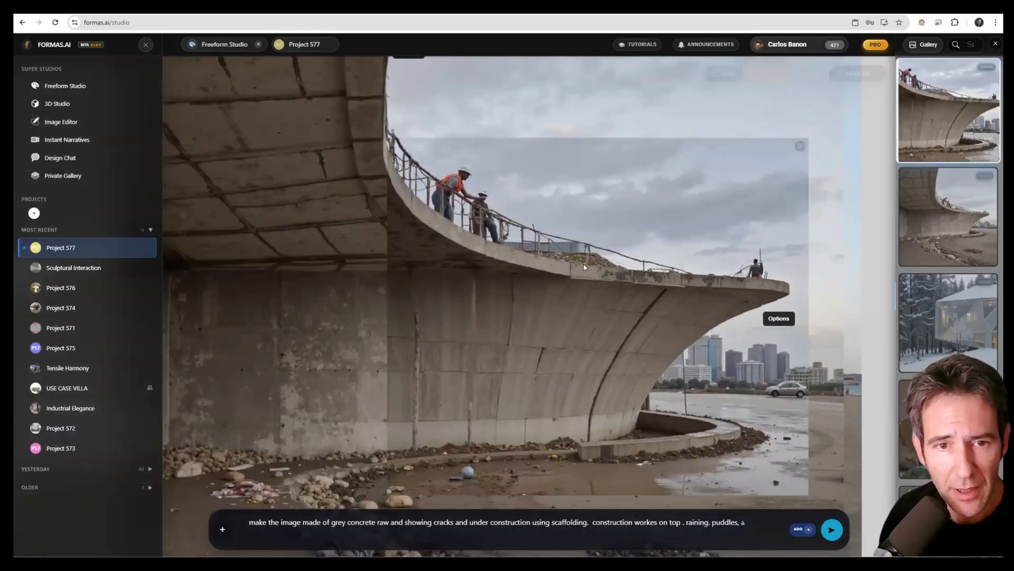
pyautogui.scroll(-3, 583, 264)
pyautogui.scroll(5, 439, 273)
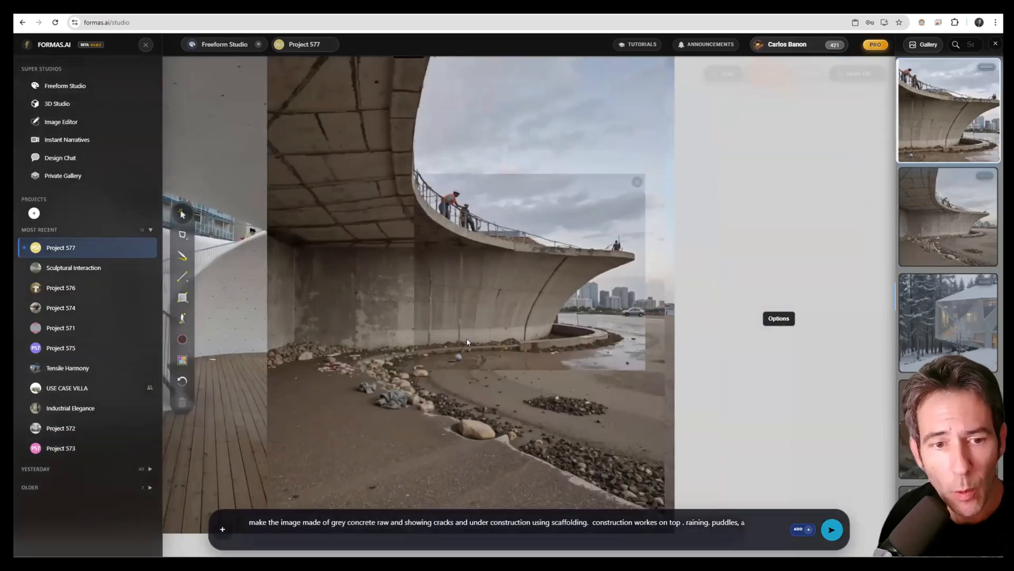
pyautogui.scroll(4, 466, 343)
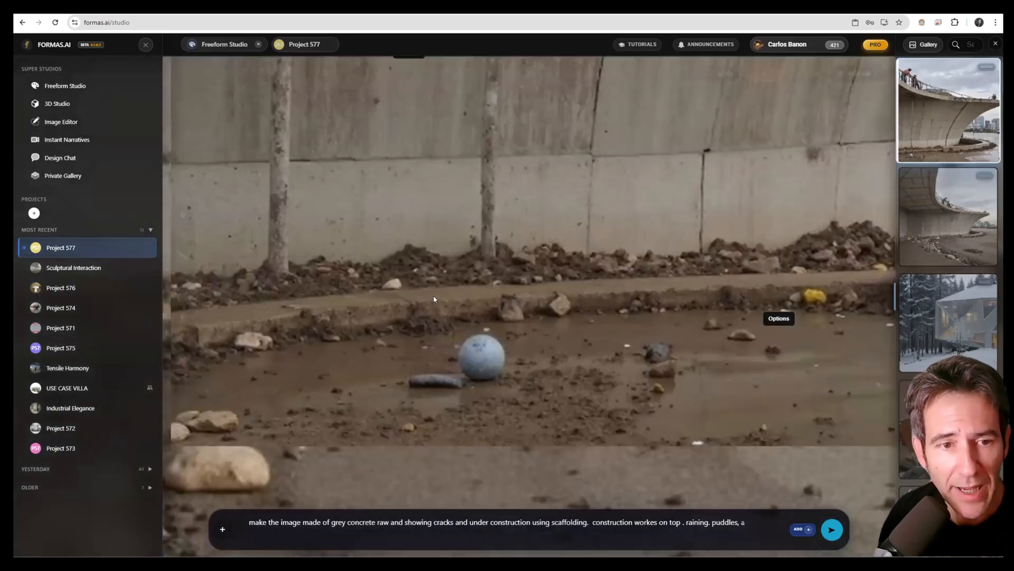
pyautogui.scroll(-4, 484, 324)
pyautogui.scroll(-3, 615, 334)
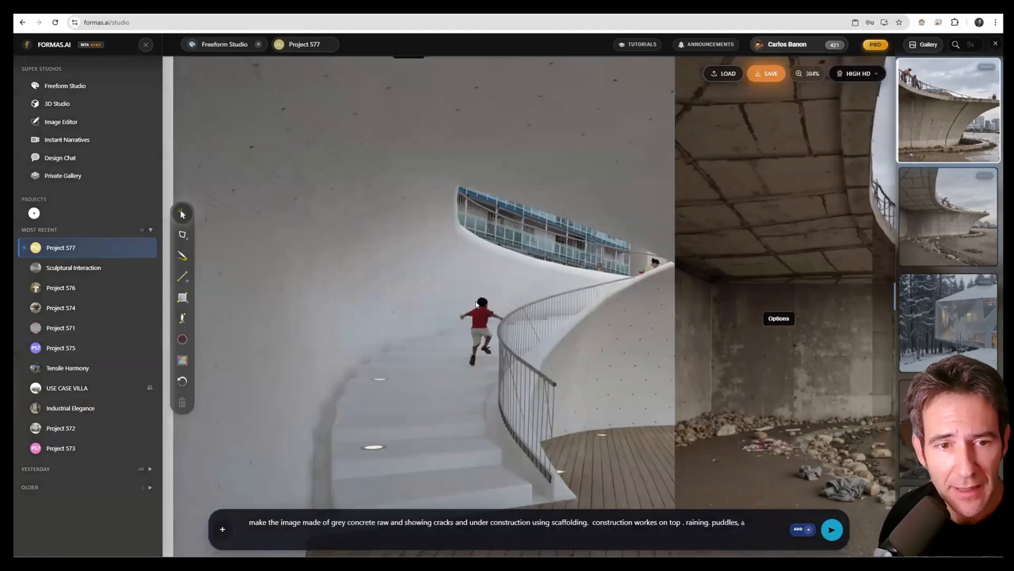
# Frame the white staircase half of the curved building photo, including the running child and wooden deck, as a generation area.
pyautogui.scroll(-3, 512, 285)
pyautogui.moveTo(207, 346); pyautogui.dragTo(241, 341)
pyautogui.click(182, 359)
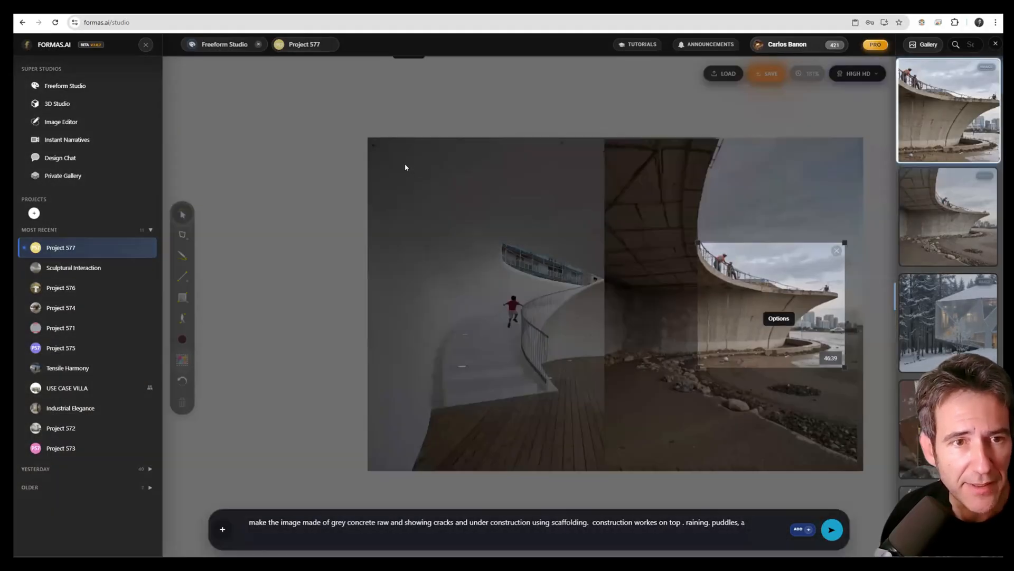
pyautogui.moveTo(375, 146); pyautogui.dragTo(604, 522)
# Generate the framed staircase with the prompt "make it colorful and make the walls made of rainbow color concrete. kid juming. modern design".
pyautogui.tripleClick(603, 522)
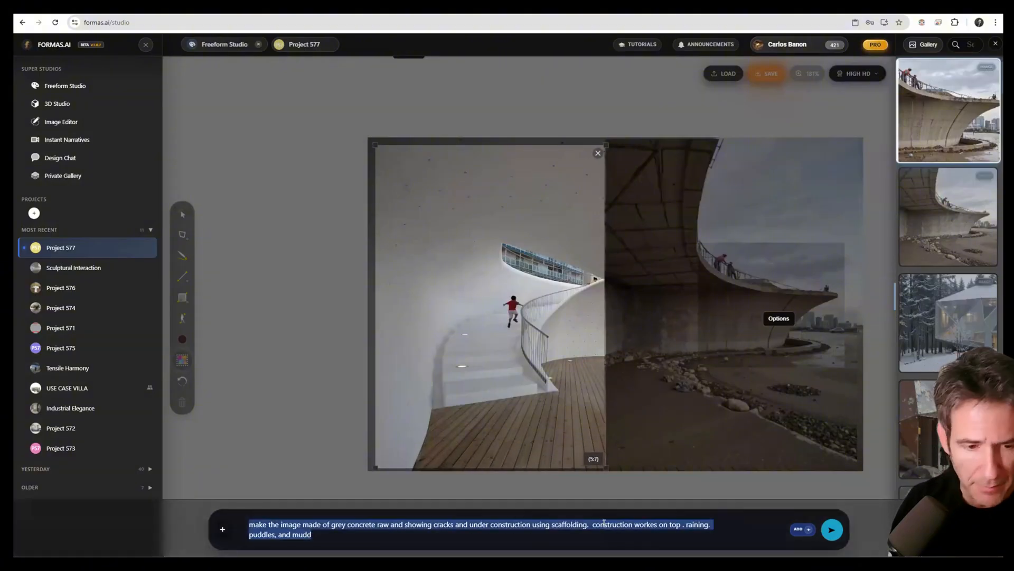
pyautogui.write('make it colorful and make the wall')
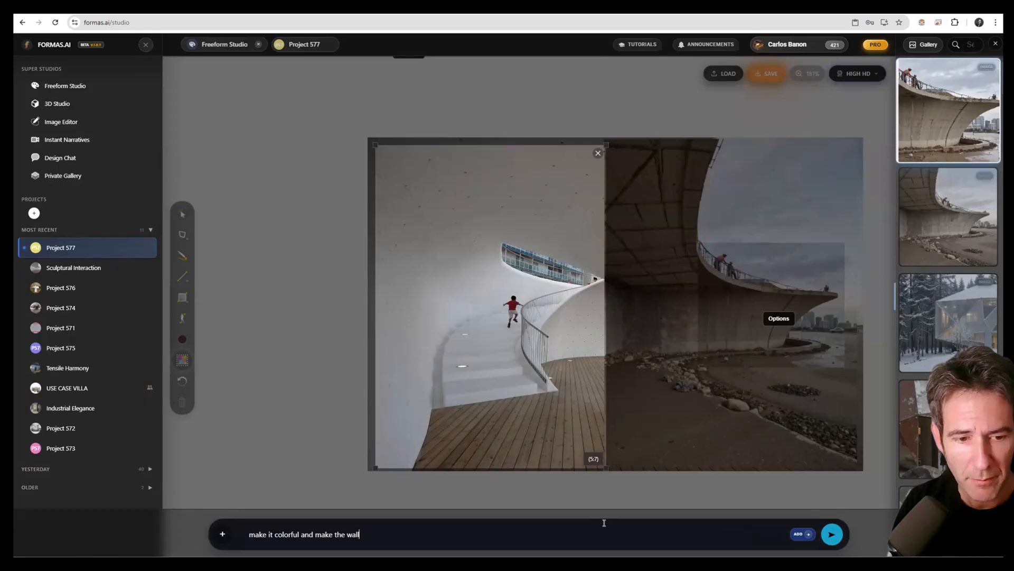
pyautogui.write('s made of rainbow')
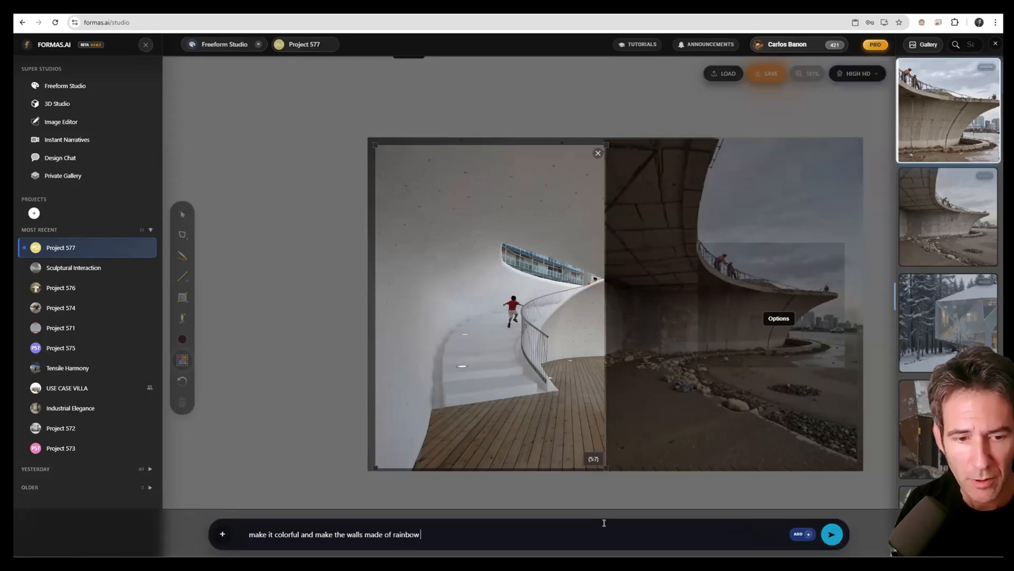
pyautogui.write(' color concre')
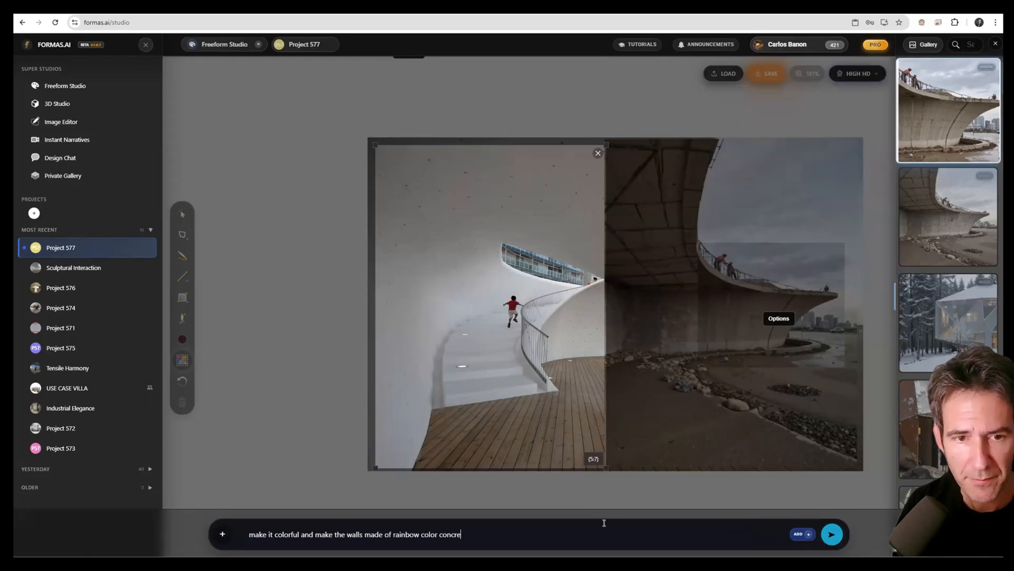
pyautogui.write('te. kid juming')
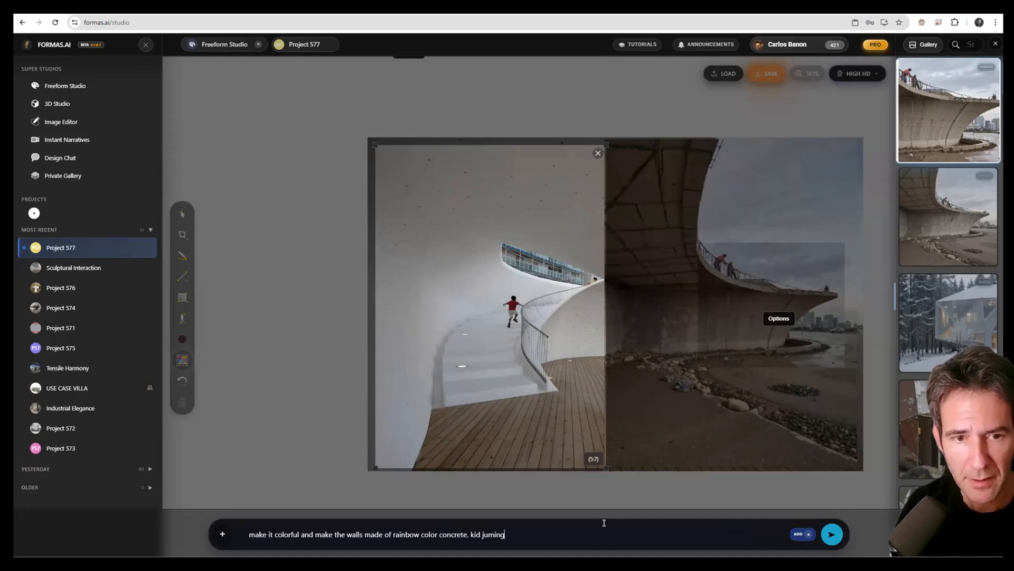
pyautogui.write('. modern design')
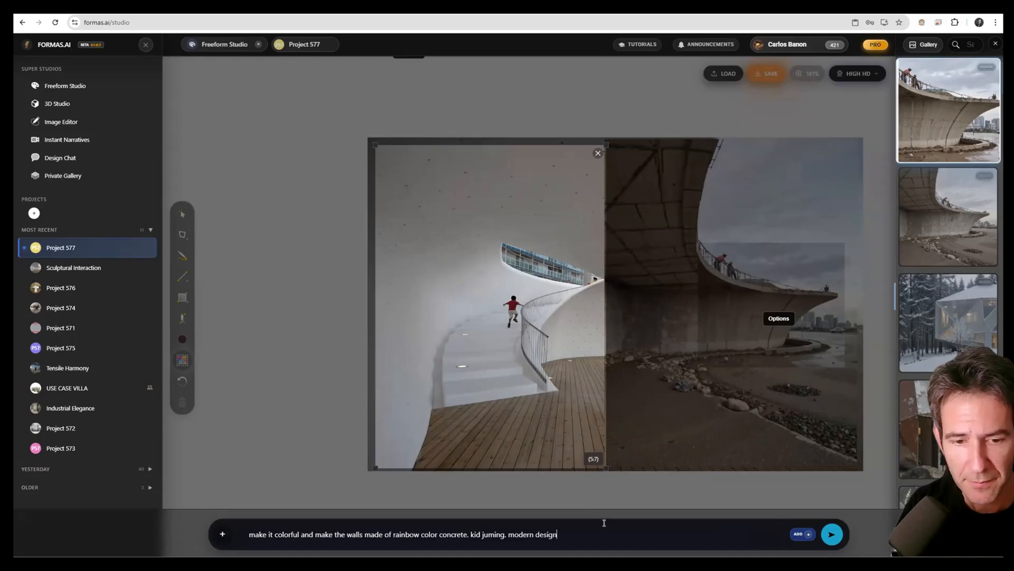
pyautogui.press('Return')
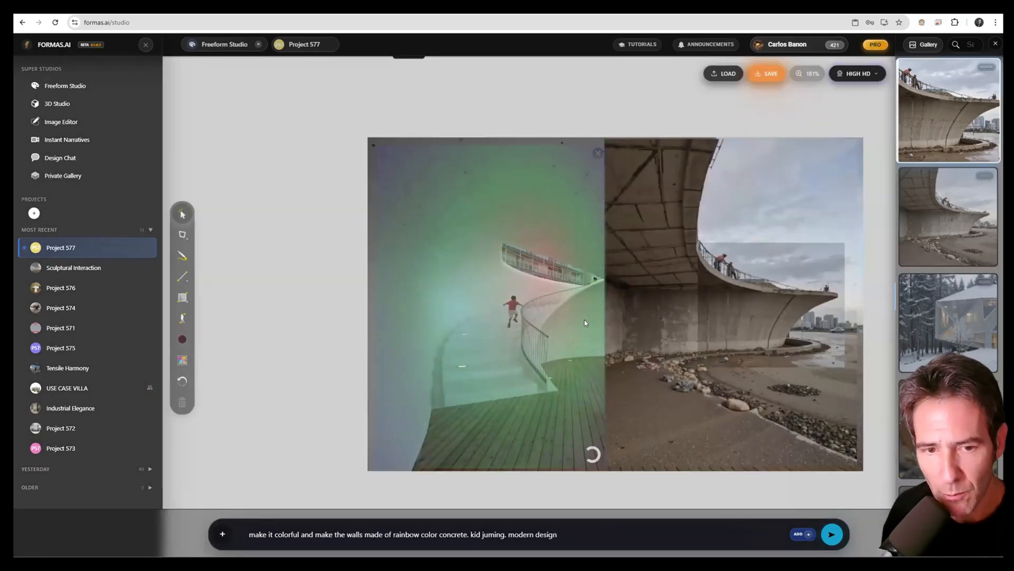
pyautogui.moveTo(584, 310); pyautogui.dragTo(614, 289)
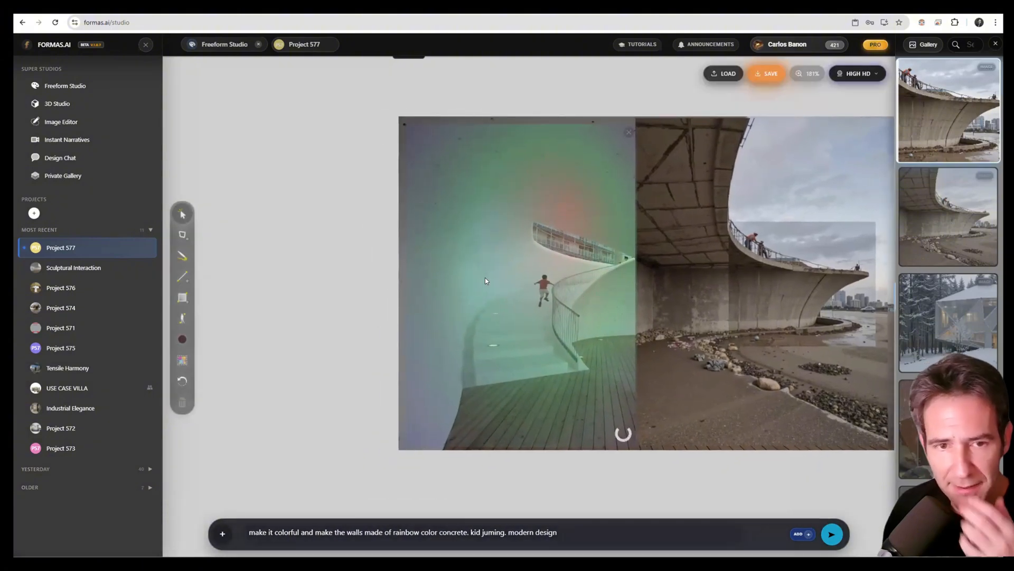
pyautogui.scroll(-2, 485, 277)
pyautogui.scroll(-3, 485, 278)
pyautogui.moveTo(553, 259); pyautogui.dragTo(597, 302)
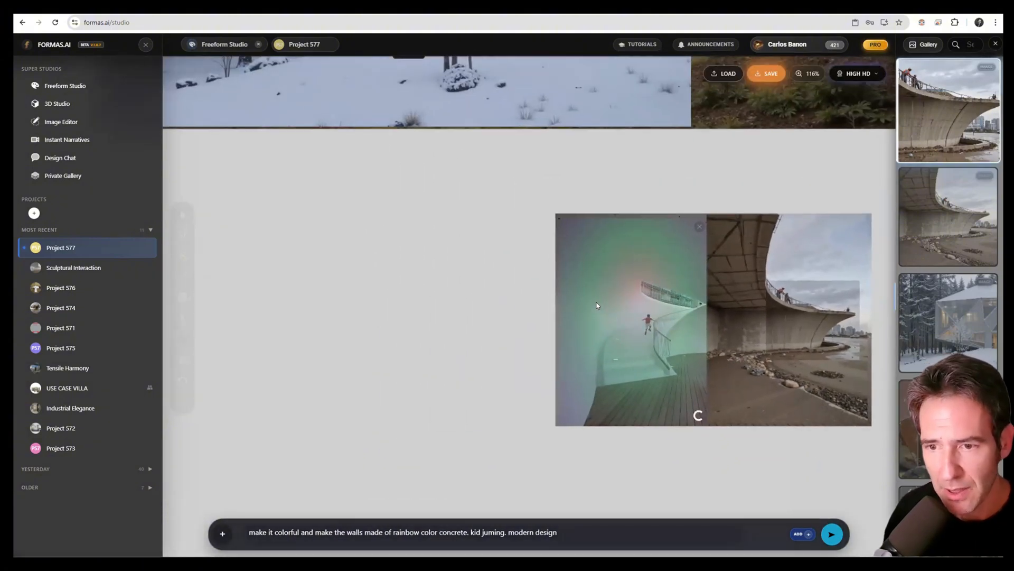
pyautogui.moveTo(658, 286)
pyautogui.mouseDown()
pyautogui.moveTo(670, 299)
pyautogui.moveTo(643, 290)
pyautogui.mouseUp()
pyautogui.moveTo(603, 317); pyautogui.dragTo(641, 287)
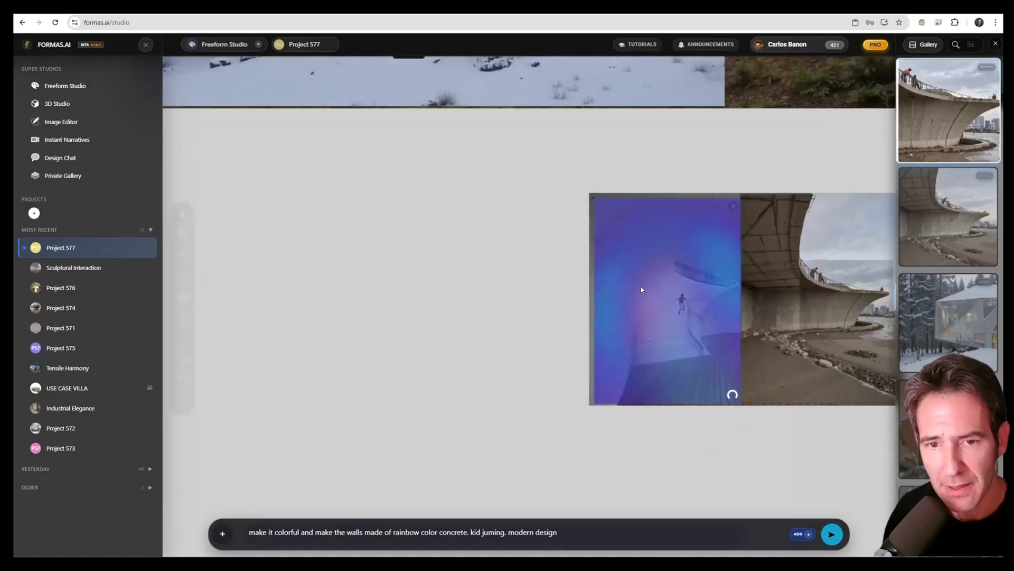
# Add a standing person silhouette on the black ground line beside the magenta massing sketch and scale it down to about half height.
pyautogui.moveTo(365, 215); pyautogui.dragTo(495, 377)
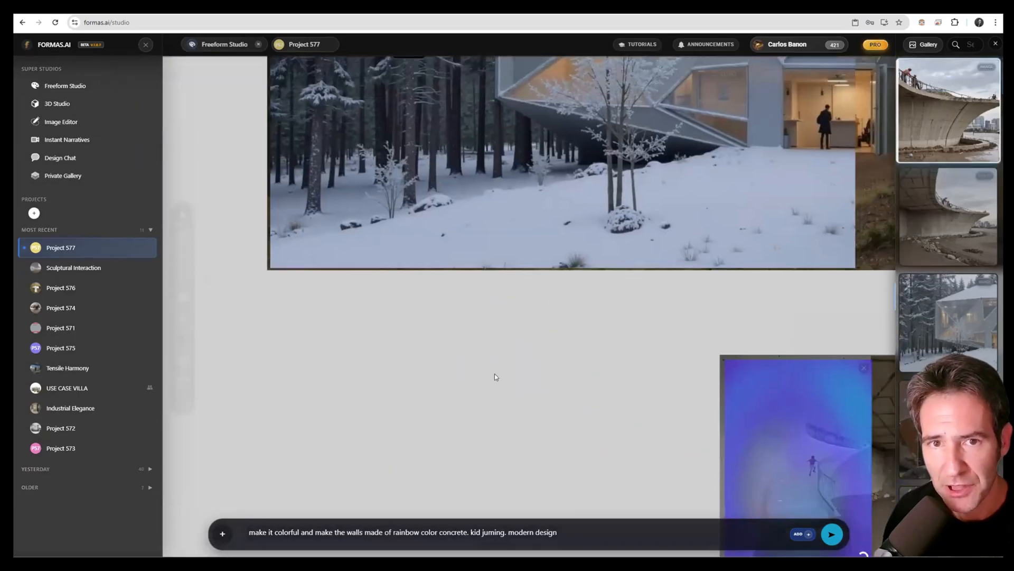
pyautogui.scroll(-3, 531, 315)
pyautogui.scroll(-5, 560, 302)
pyautogui.moveTo(576, 299); pyautogui.dragTo(744, 300)
pyautogui.moveTo(311, 262); pyautogui.dragTo(532, 267)
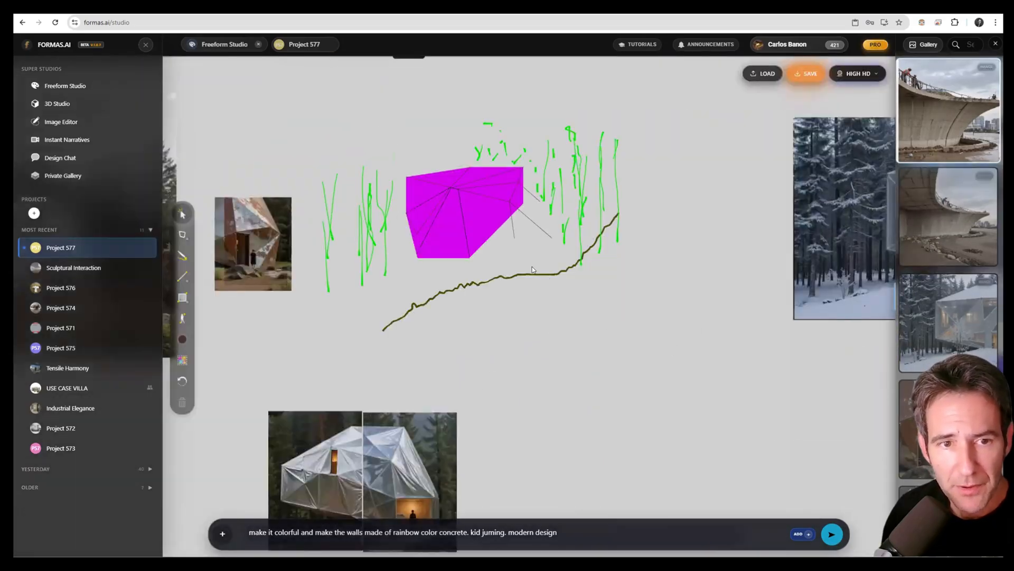
pyautogui.moveTo(422, 235); pyautogui.dragTo(498, 245)
pyautogui.scroll(2, 498, 245)
pyautogui.scroll(1, 497, 246)
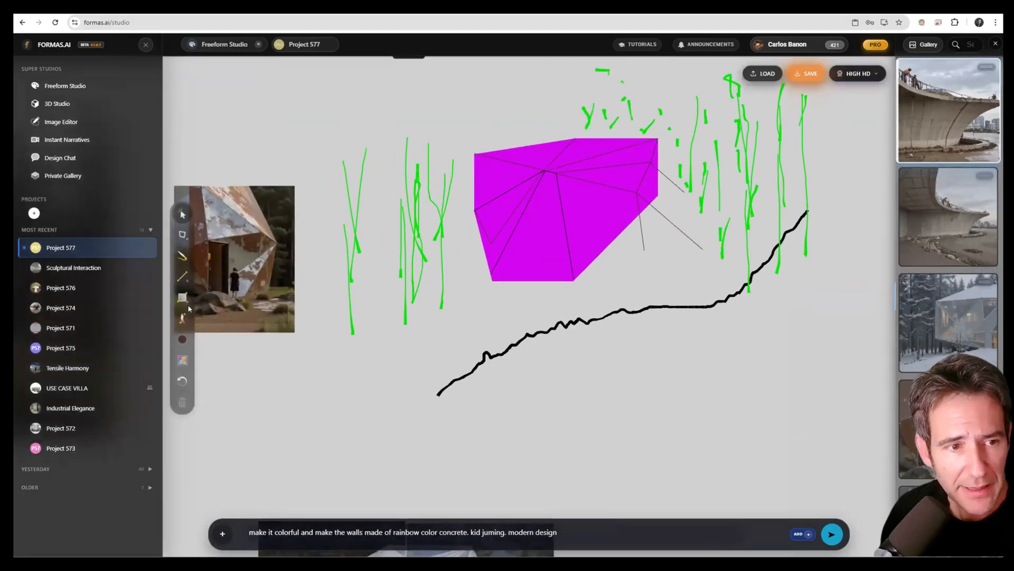
pyautogui.click(185, 320)
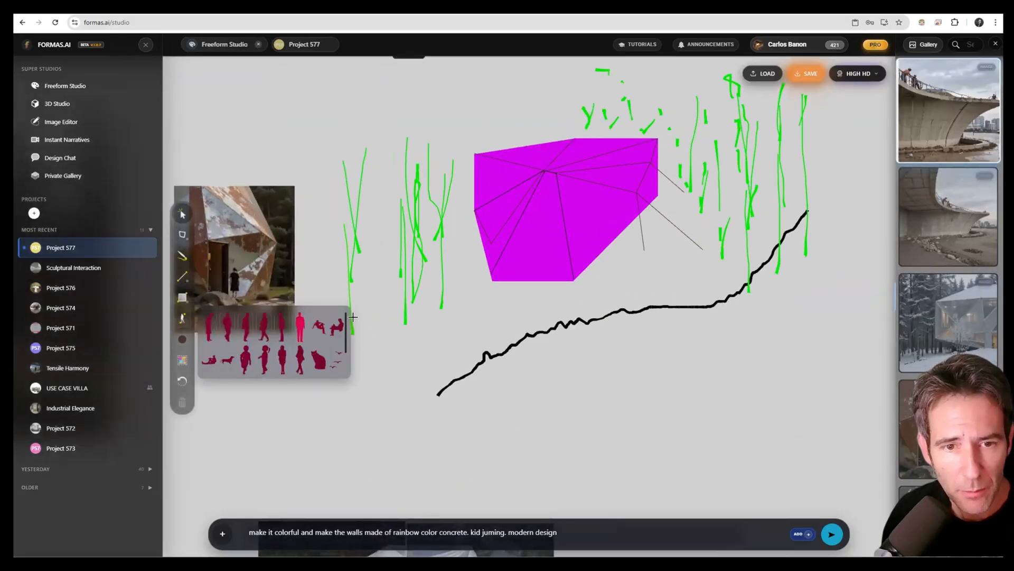
pyautogui.click(298, 328)
pyautogui.click(653, 305)
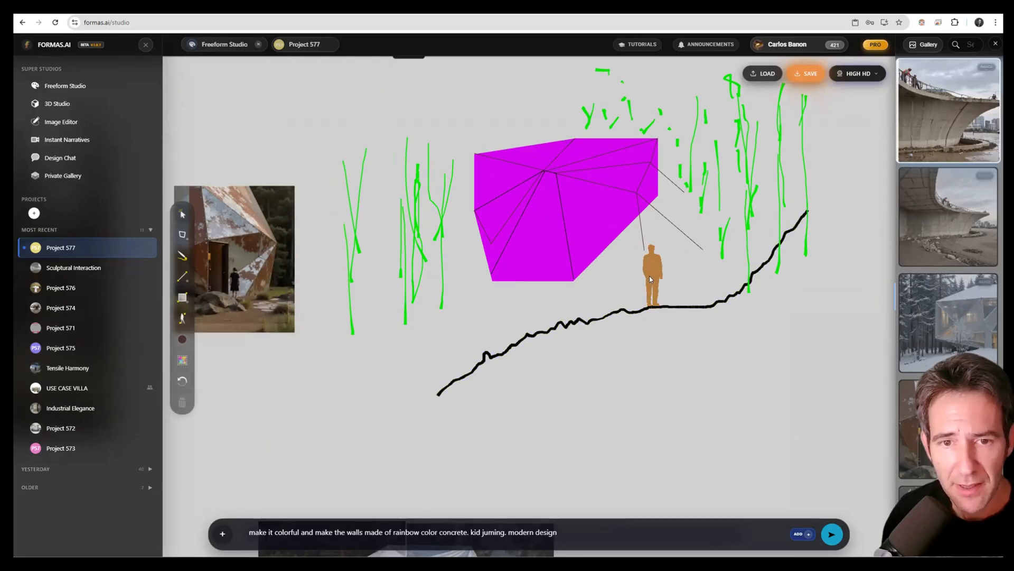
pyautogui.moveTo(662, 245); pyautogui.dragTo(655, 268)
# Delete the two thin lines extending below the magenta massing and move the person silhouette onto the massing's top edge.
pyautogui.click(643, 240)
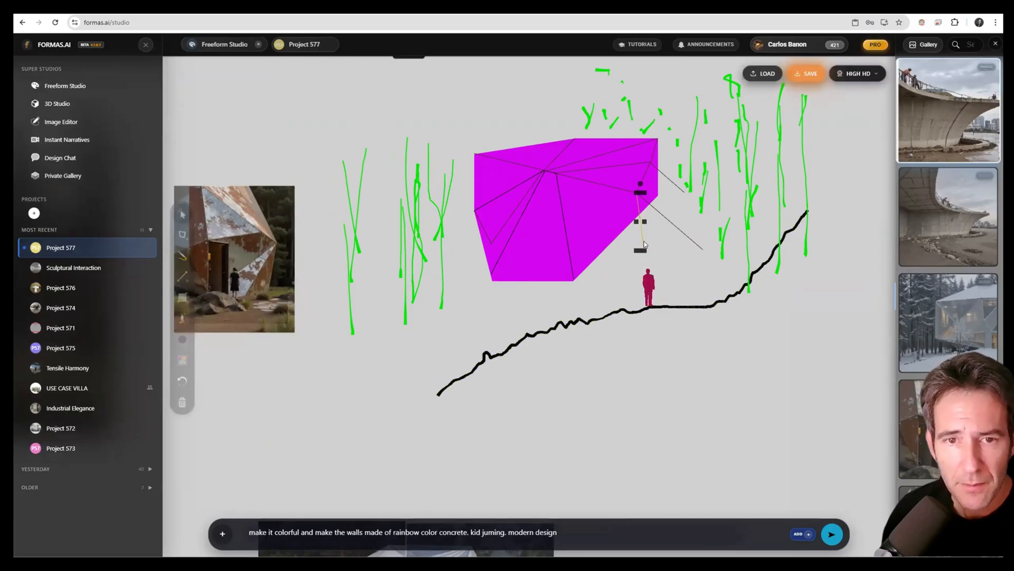
pyautogui.press('Delete')
pyautogui.click(674, 228)
pyautogui.press('Delete')
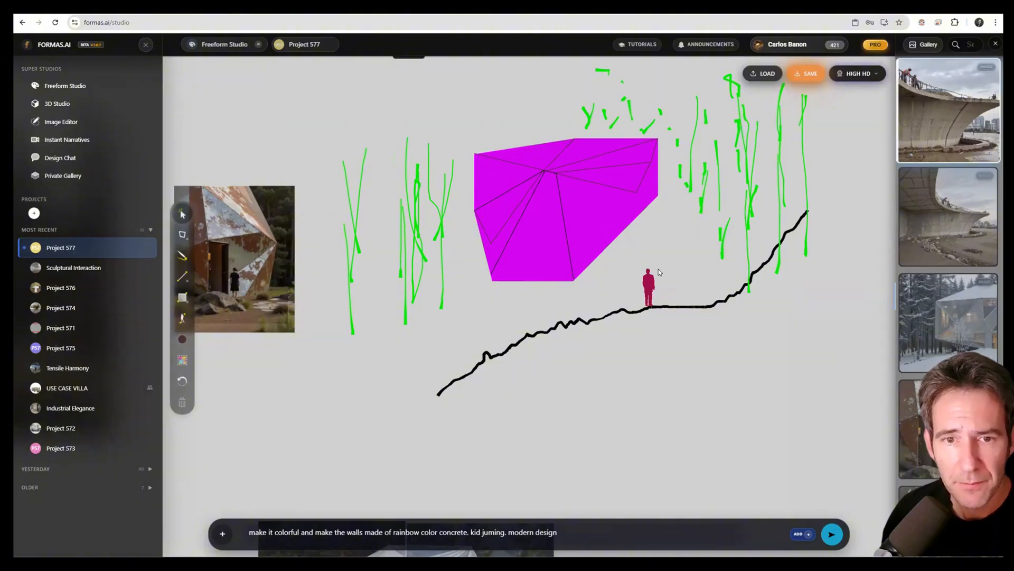
pyautogui.moveTo(647, 285); pyautogui.dragTo(544, 131)
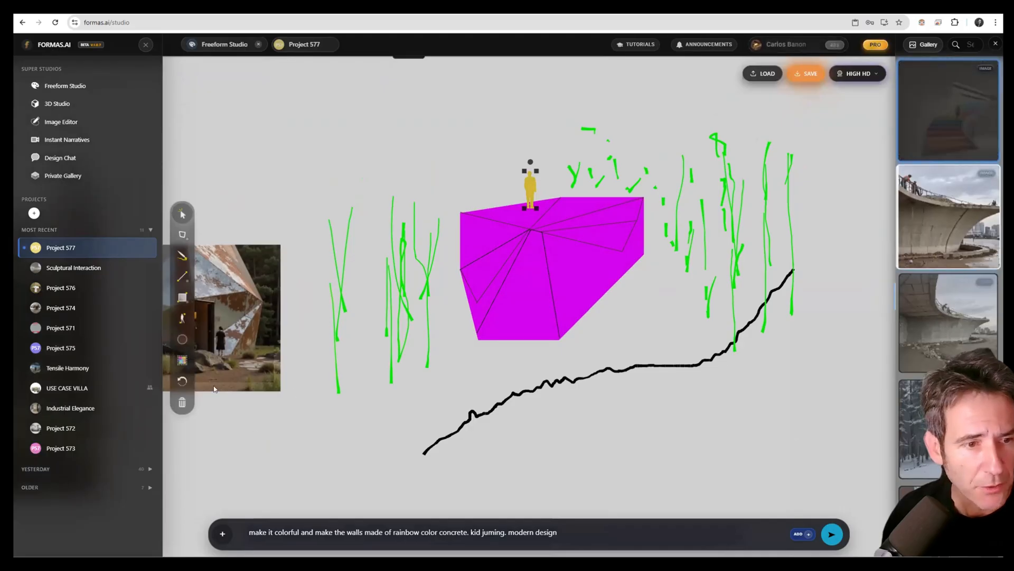
# Frame the magenta massing sketch with its person and start a new prompt "a floating rock made of ganite and moss in the middle of".
pyautogui.click(182, 361)
pyautogui.moveTo(375, 99); pyautogui.dragTo(784, 444)
pyautogui.hotkey('ctrl', 'a')
pyautogui.write('a')
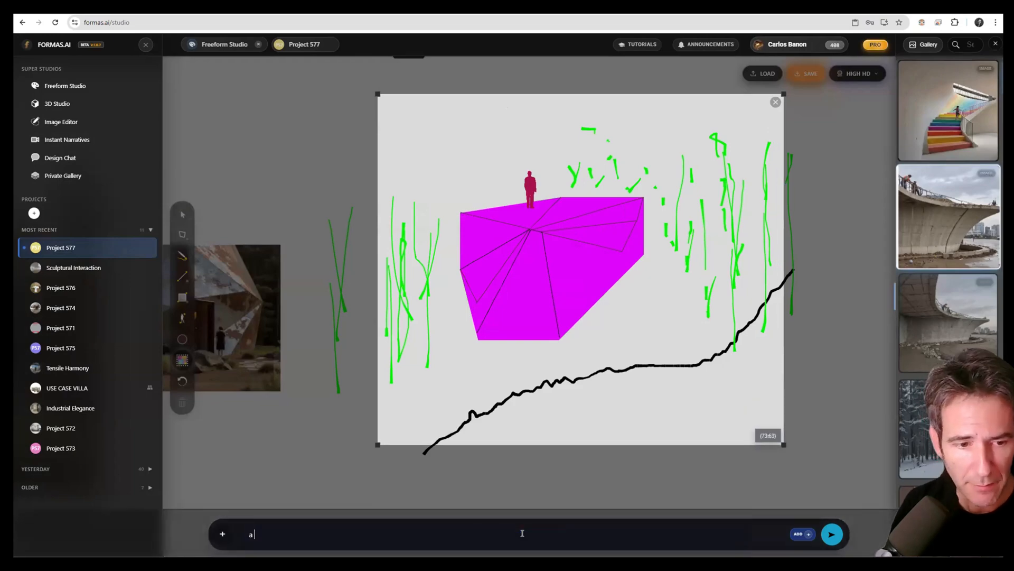
pyautogui.write(' floating ro')
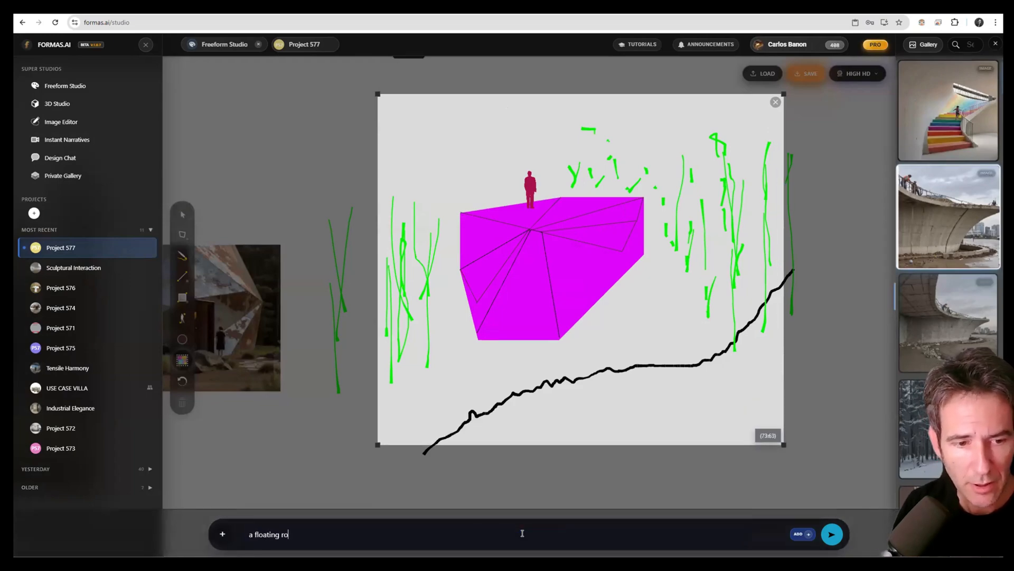
pyautogui.write('ck made of')
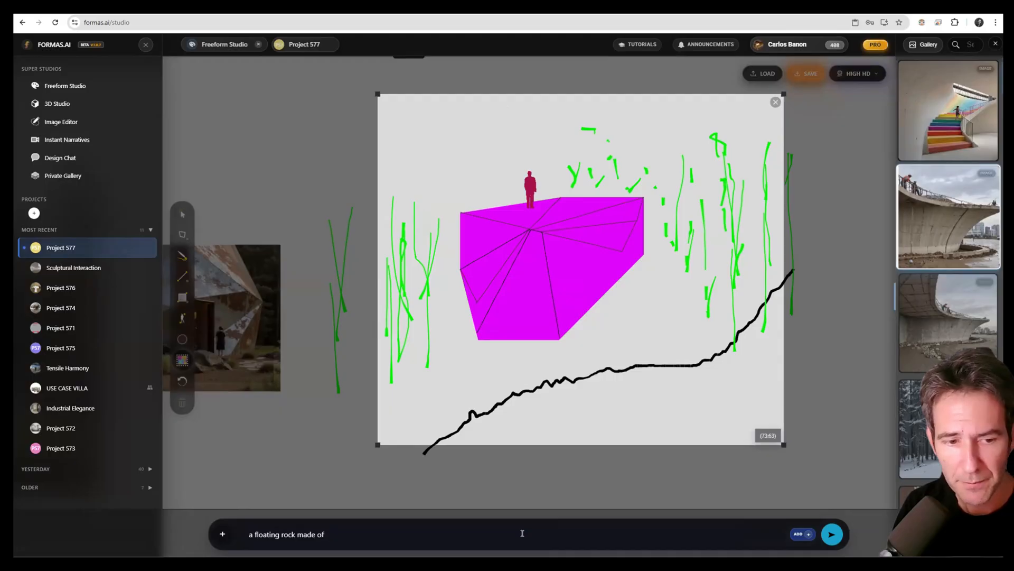
pyautogui.write(' ganite and moss in the')
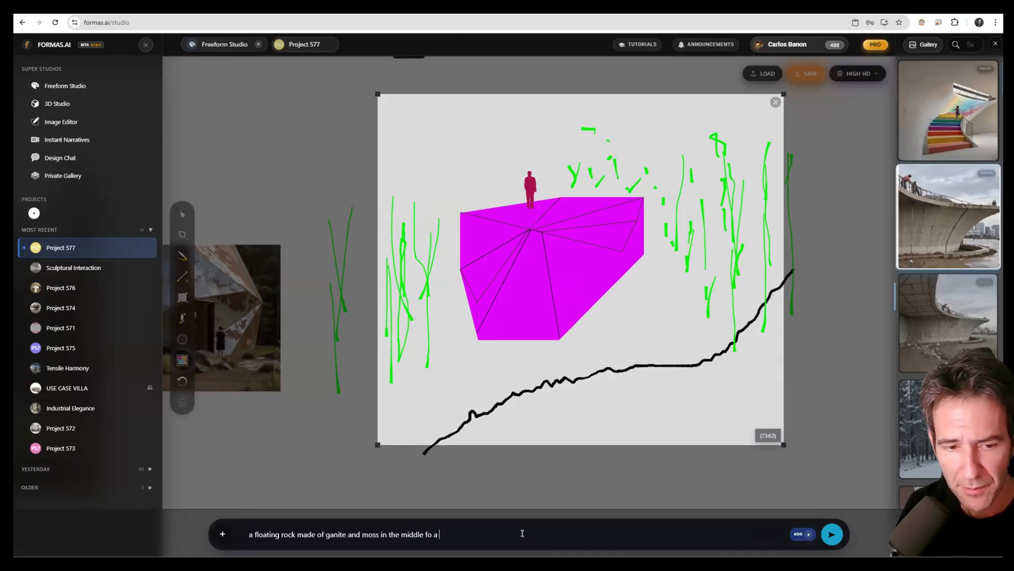
pyautogui.write(' middle fo')
pyautogui.press('BackSpace')
pyautogui.press('BackSpace')
pyautogui.write('of')
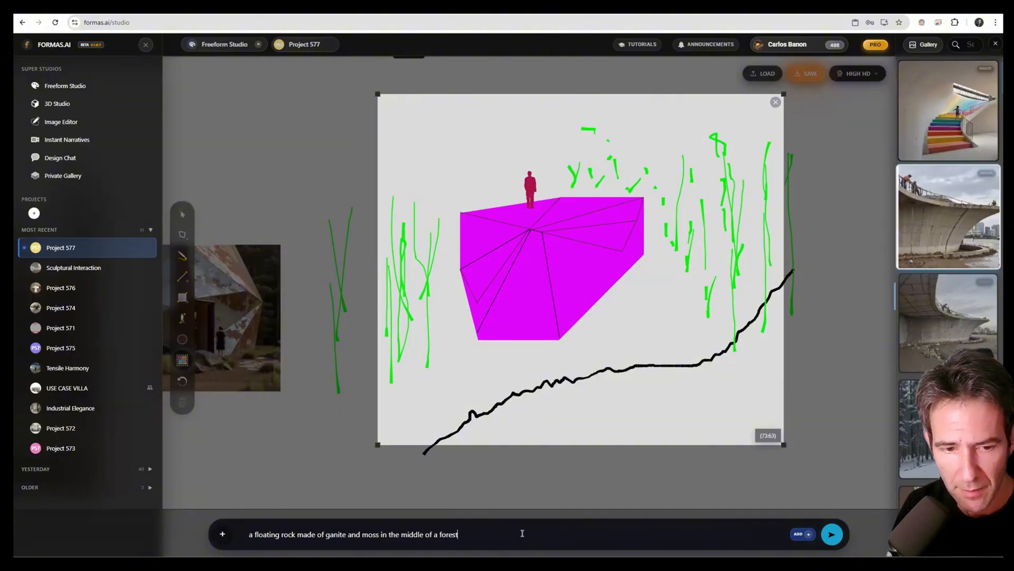
# Complete the prompt with "a forest with moist and depth and fog. perfect light through the pines. god rays" and generate the framed sketch.
pyautogui.write(' a forest with moist ')
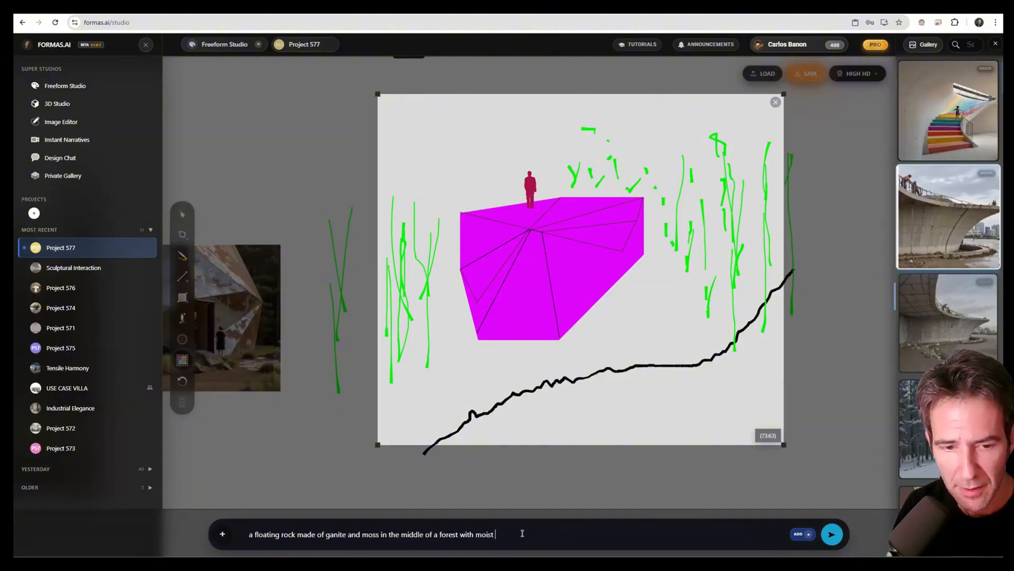
pyautogui.write('and dep')
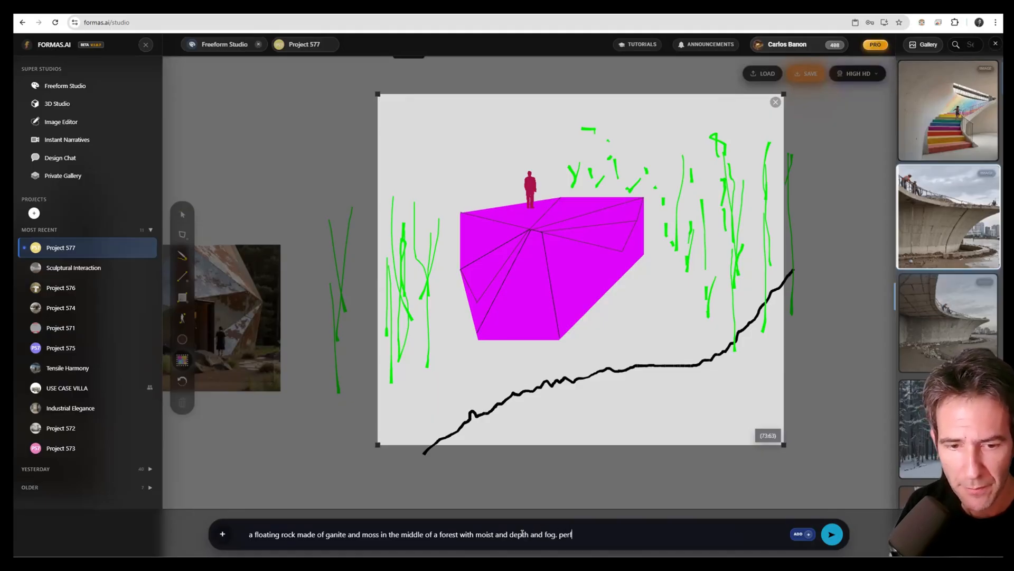
pyautogui.write('th and fo')
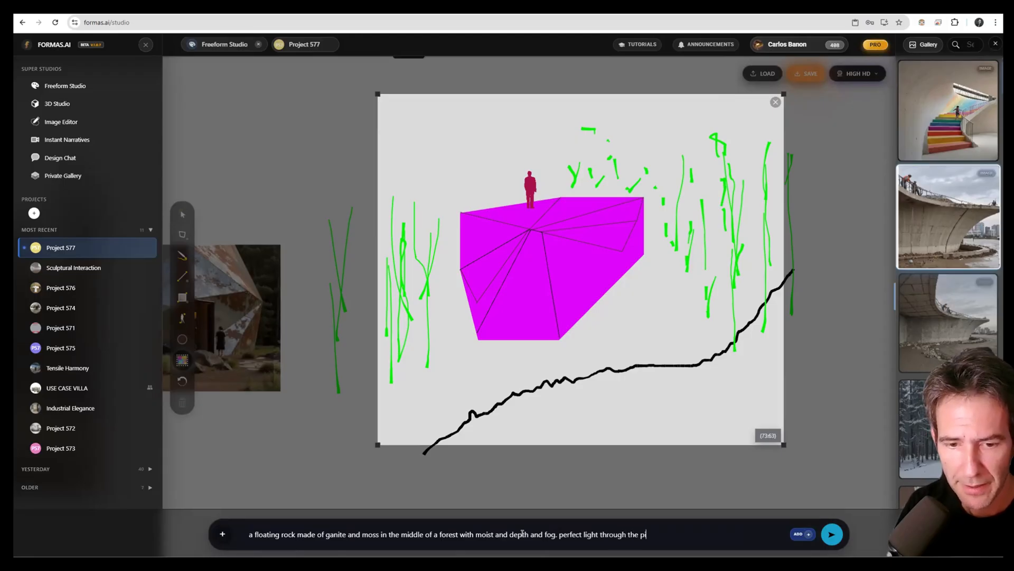
pyautogui.write('god rays')
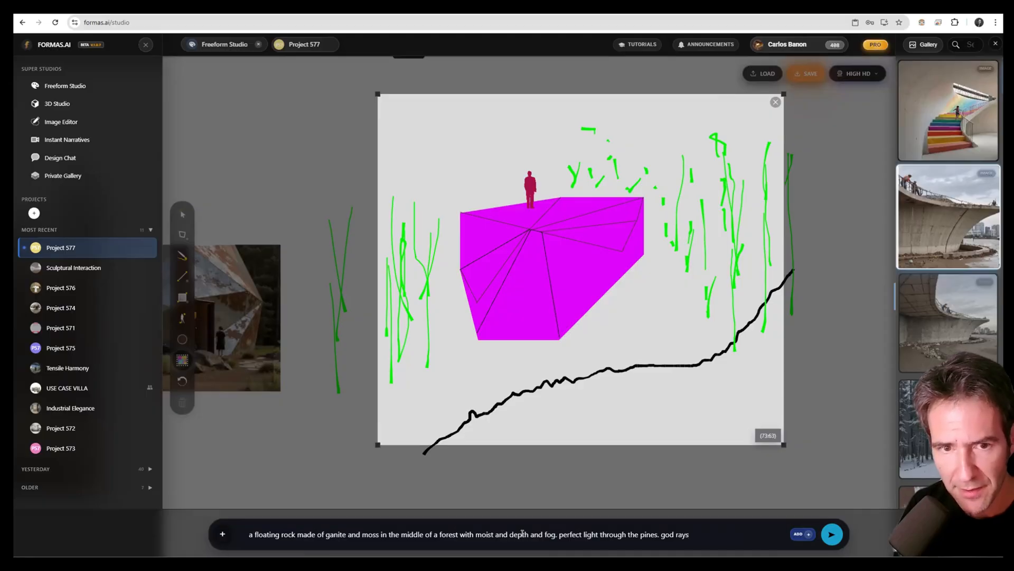
pyautogui.press('Return')
# Examine the generated rainbow staircase within the building photo, open its details and compare it with its parent image.
pyautogui.moveTo(725, 267); pyautogui.dragTo(572, 242)
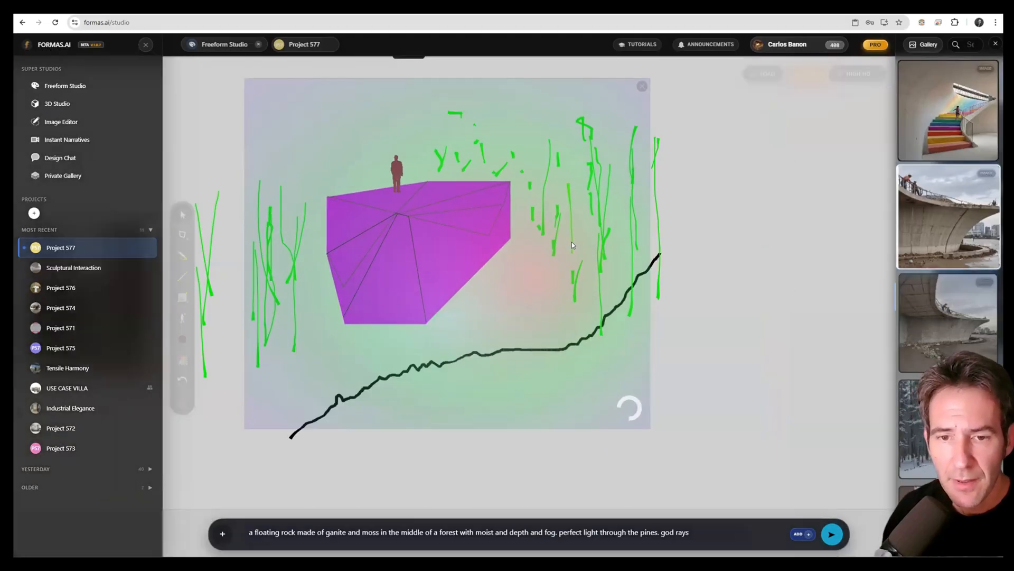
pyautogui.scroll(-5, 571, 242)
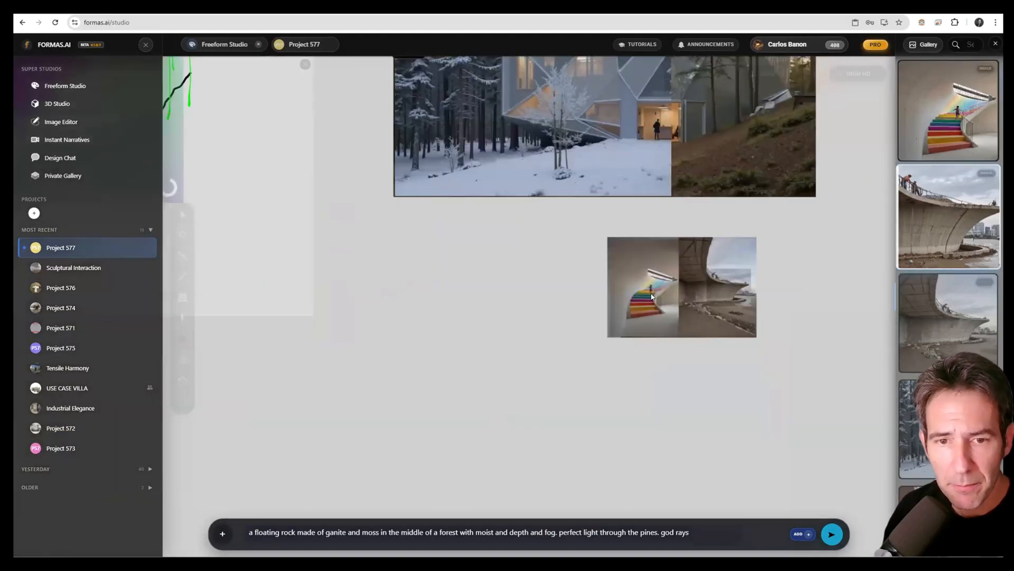
pyautogui.scroll(10, 652, 297)
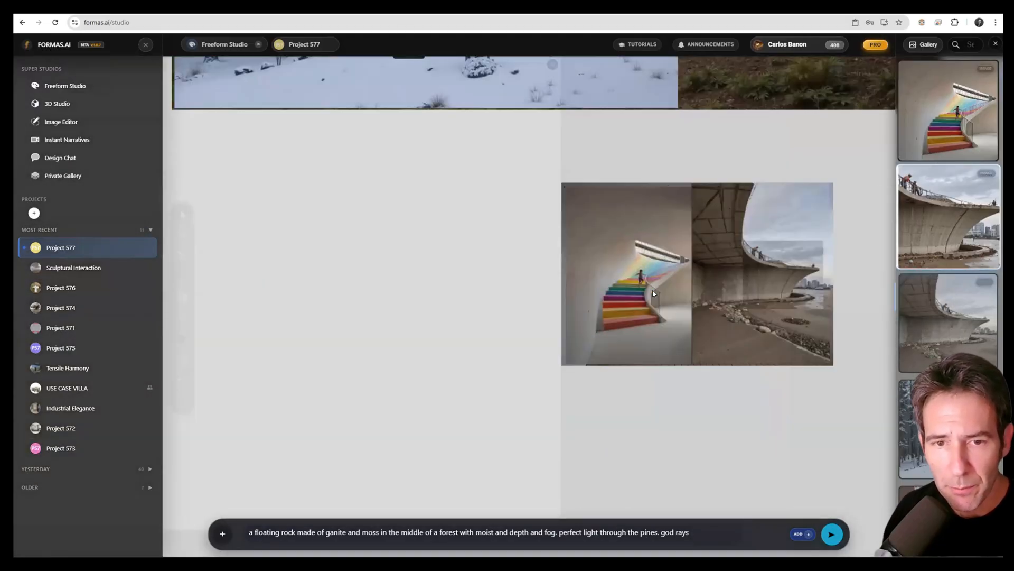
pyautogui.scroll(-5, 629, 252)
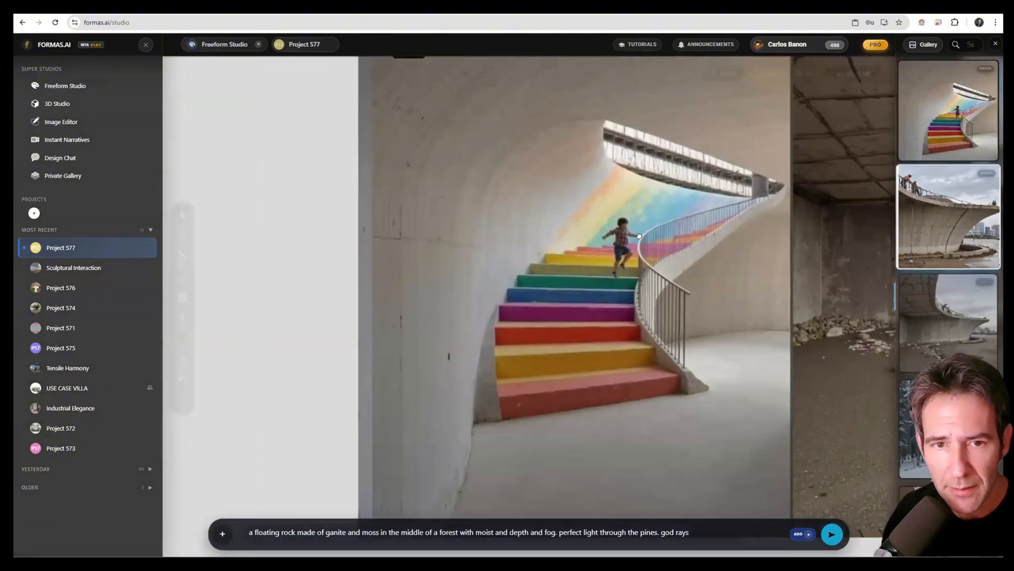
pyautogui.click(579, 233)
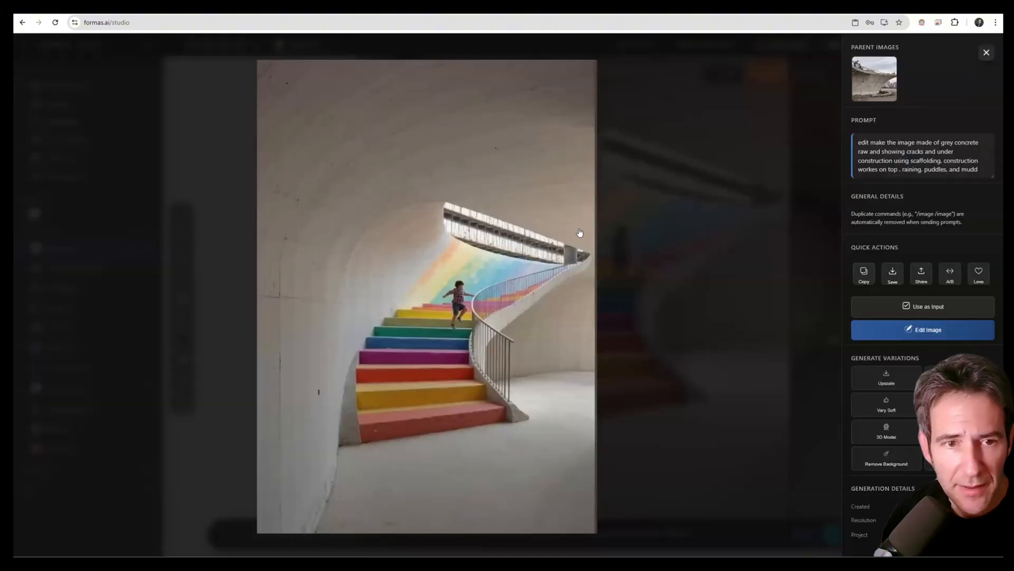
pyautogui.click(872, 90)
pyautogui.moveTo(459, 251); pyautogui.dragTo(372, 272)
pyautogui.moveTo(506, 266); pyautogui.dragTo(556, 271)
pyautogui.press('Escape')
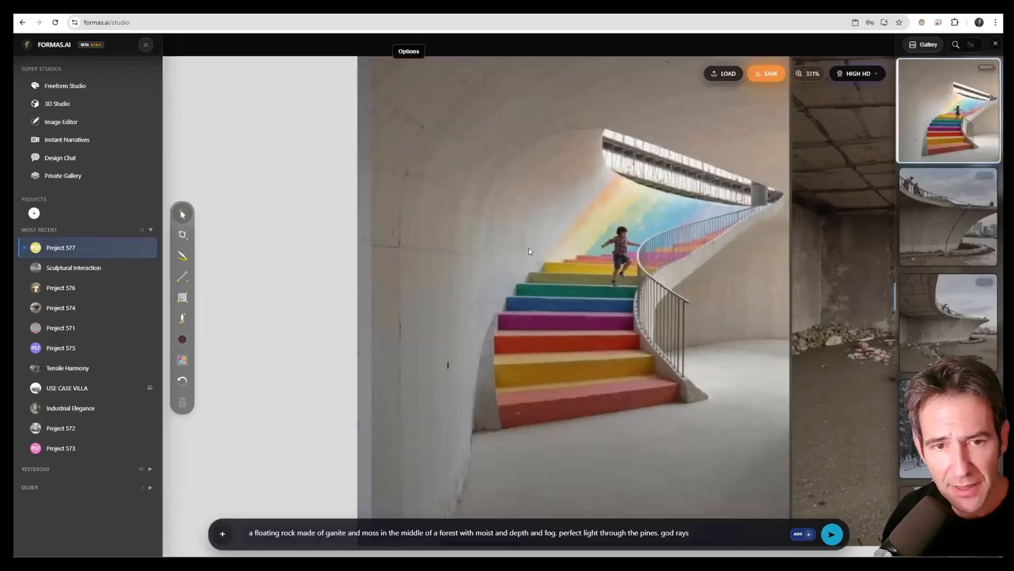
pyautogui.scroll(-6, 517, 264)
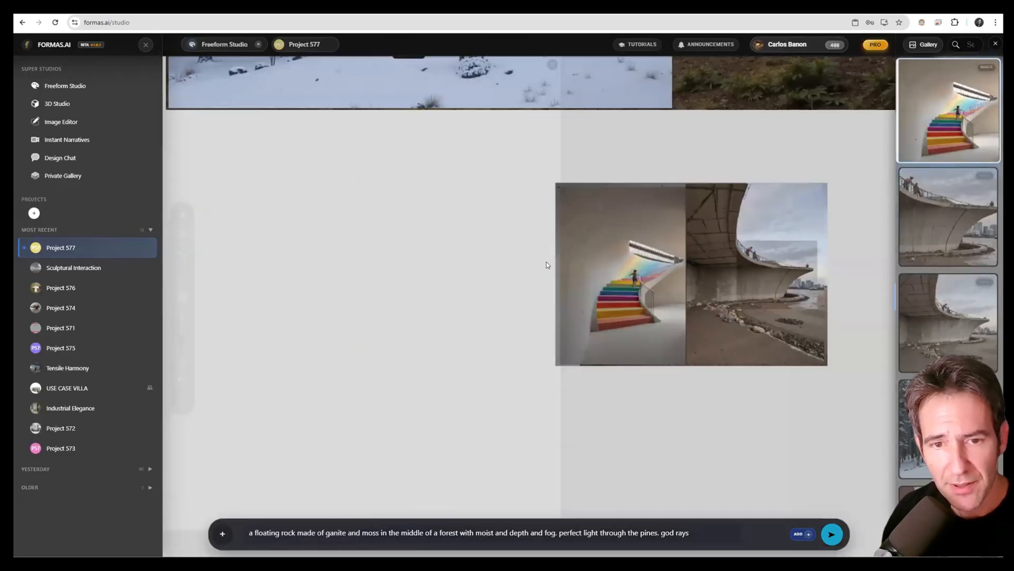
# Open the Project 577 chat and add the gallery image of the faceted metal cabin among pines to it.
pyautogui.moveTo(546, 265); pyautogui.dragTo(629, 291)
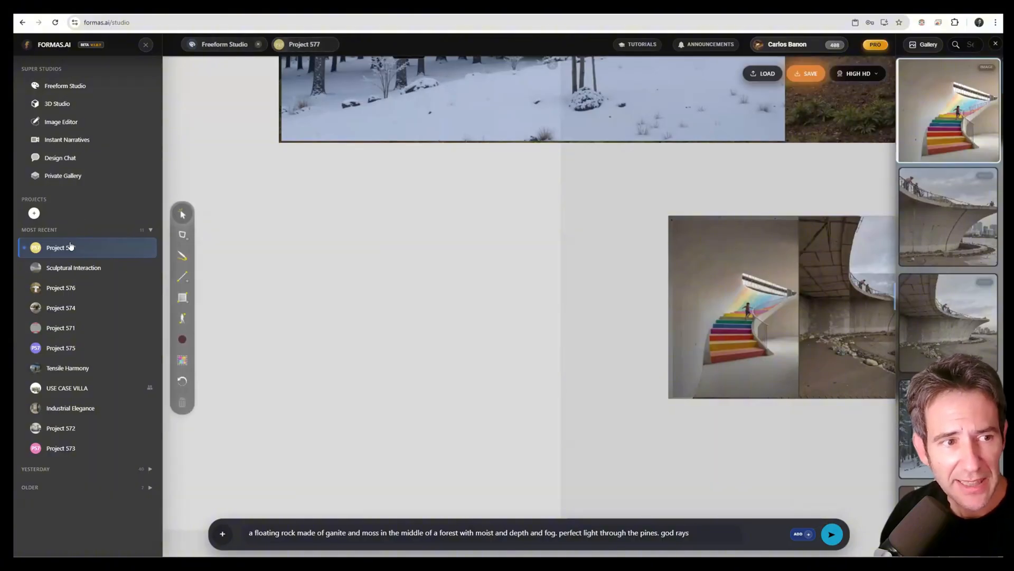
pyautogui.click(291, 45)
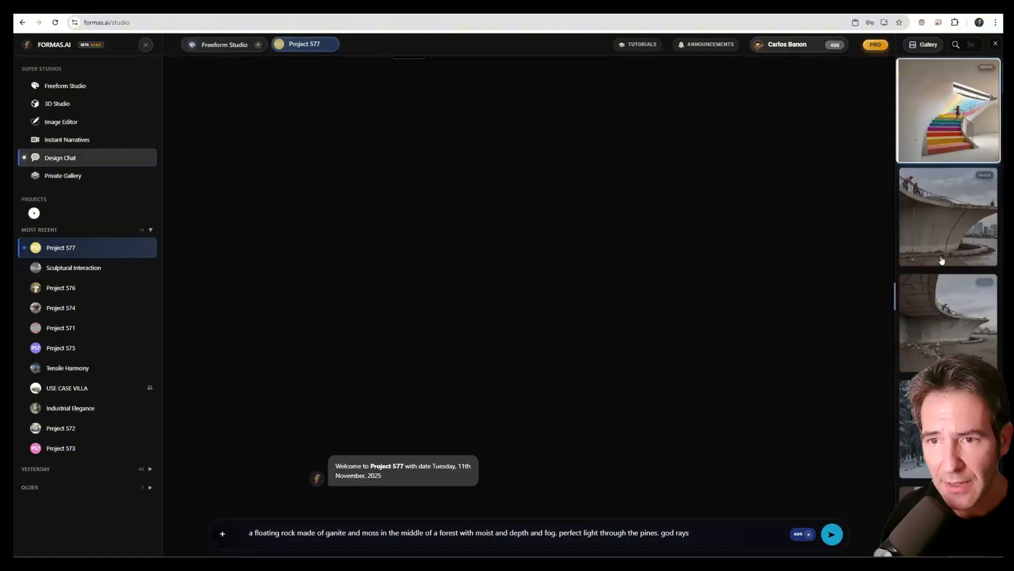
pyautogui.scroll(-3, 945, 386)
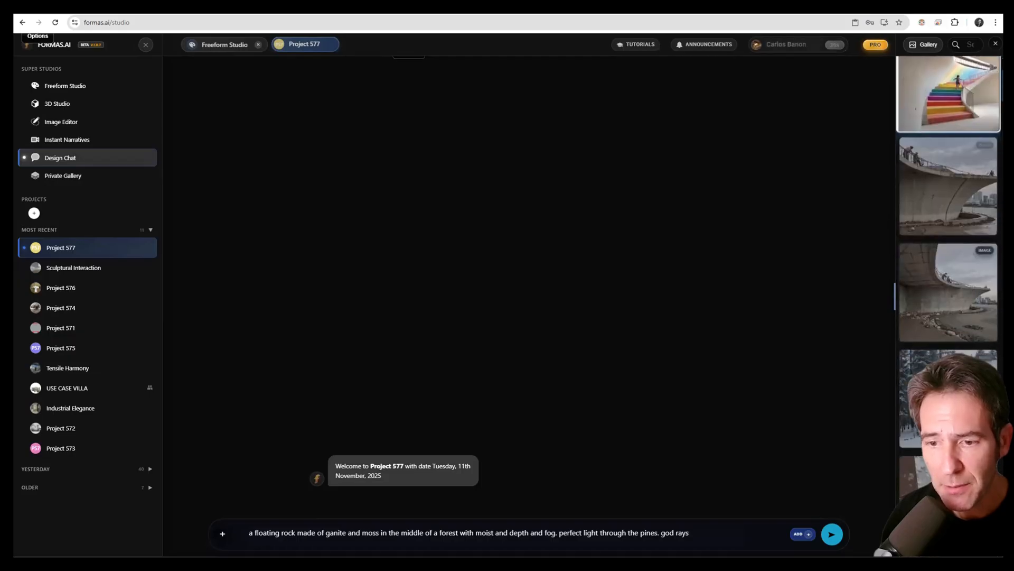
pyautogui.scroll(-5, 931, 233)
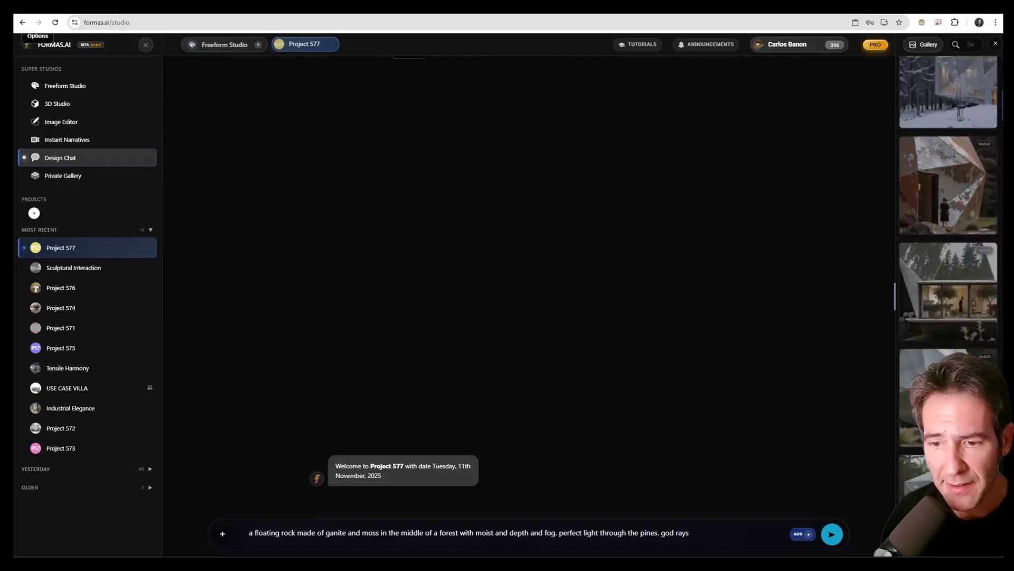
pyautogui.scroll(-2, 948, 238)
pyautogui.moveTo(945, 380); pyautogui.dragTo(465, 528)
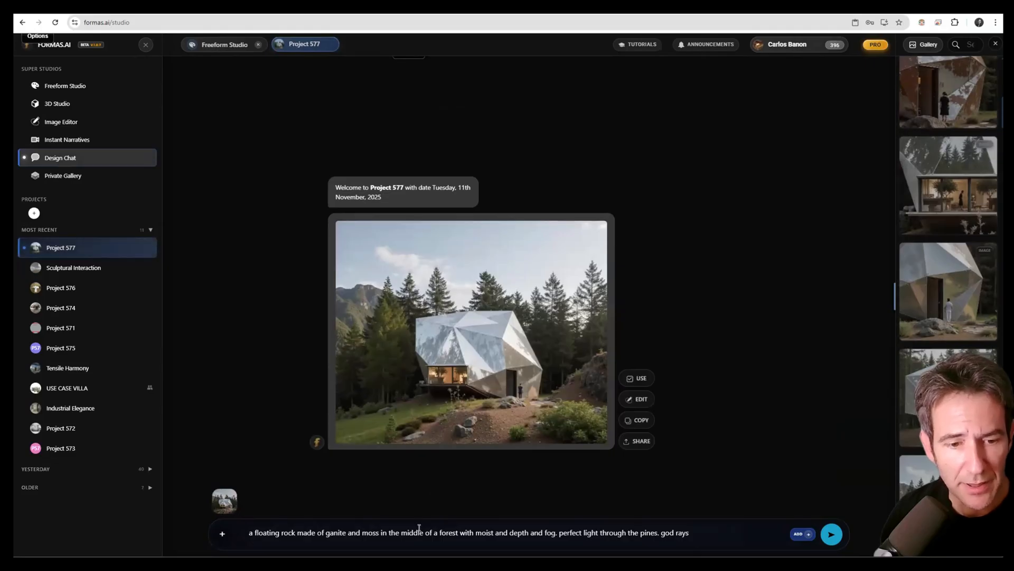
# Clear the leftover rock prompt, then remove the attached cabin image and attach the one shown in the chat.
pyautogui.click(419, 531)
pyautogui.hotkey('ctrl', 'a')
pyautogui.press('BackSpace')
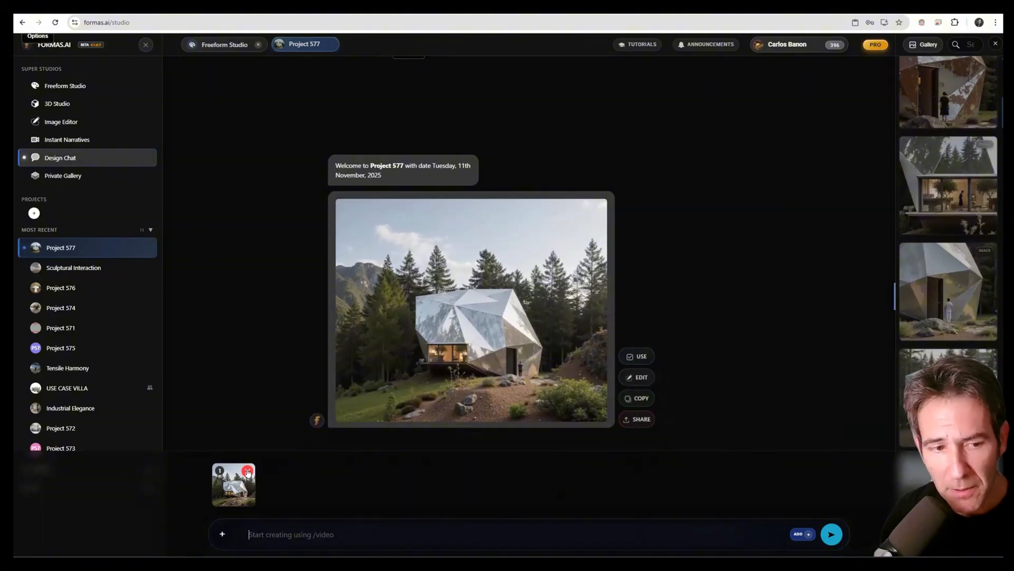
pyautogui.click(248, 472)
pyautogui.click(522, 405)
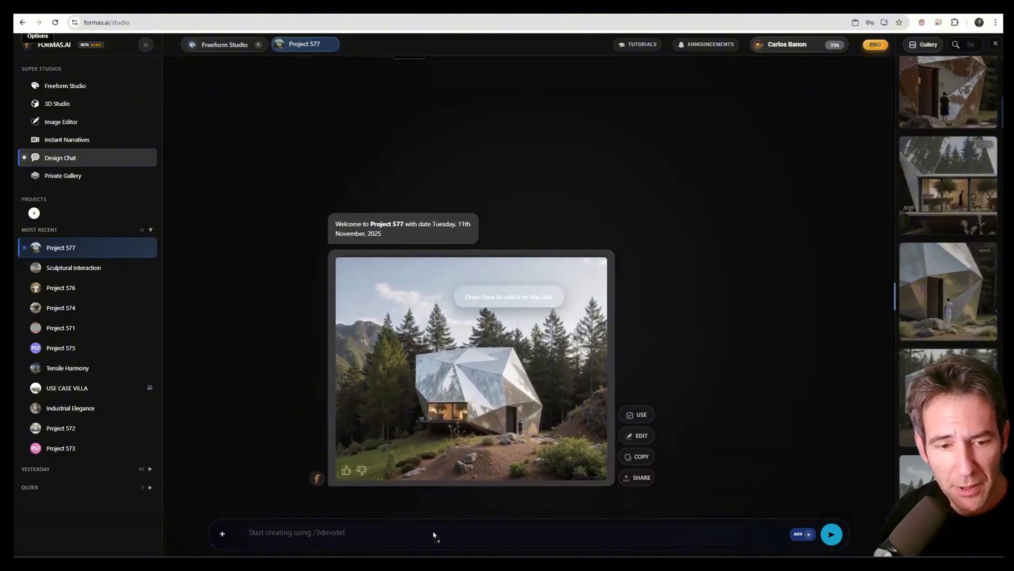
# Generate from the attached cabin image with the prompt "make the image night with american night sky. add people long exposure. perfect architectural photgraphy".
pyautogui.write('make the image')
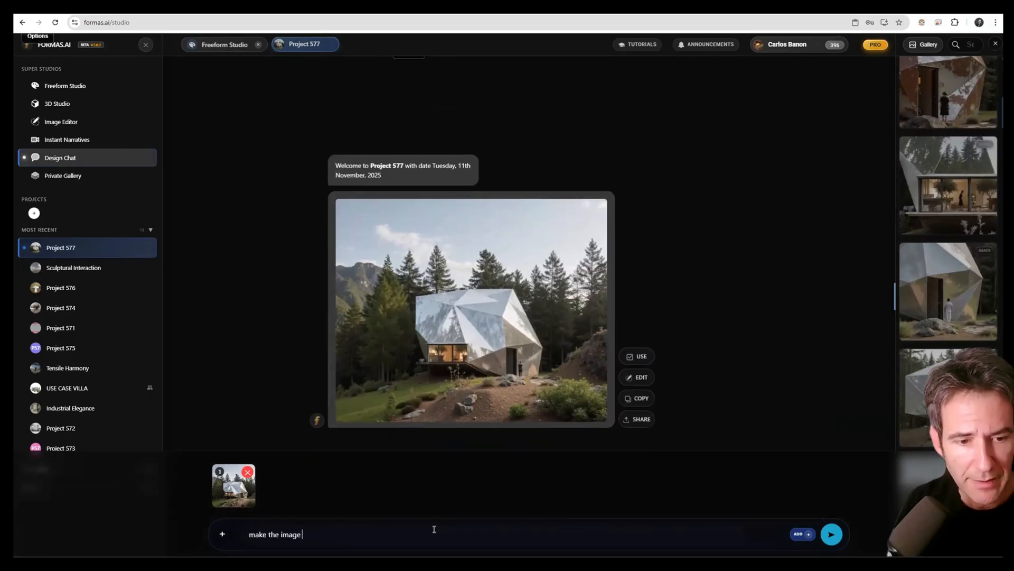
pyautogui.write(' night a')
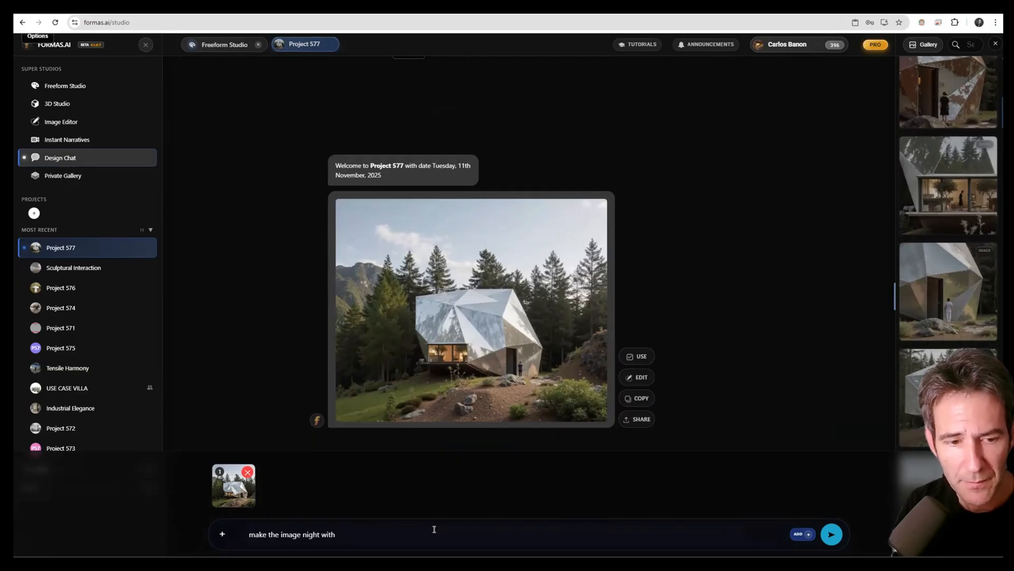
pyautogui.write('ith american nigh')
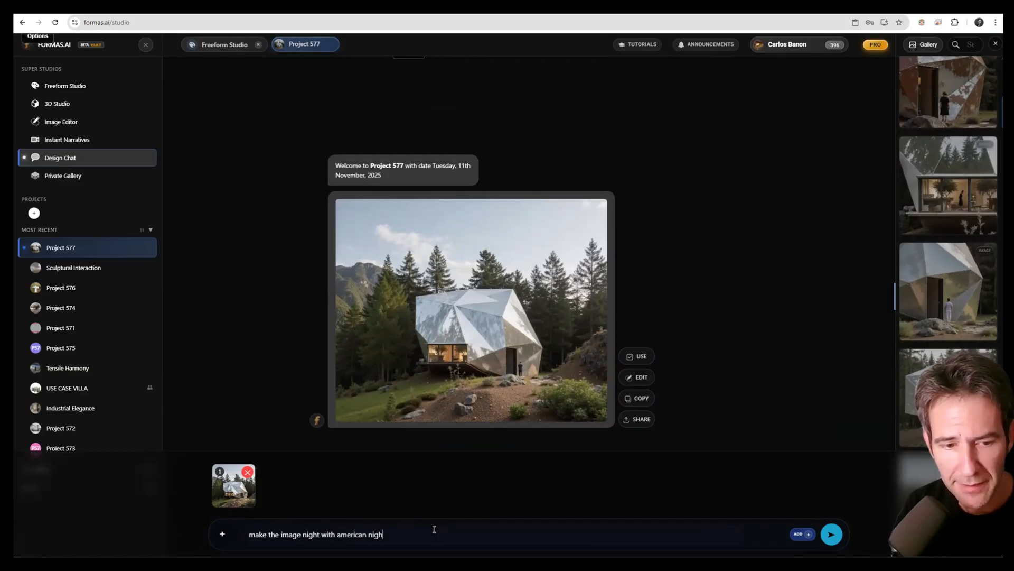
pyautogui.write('t sky. add people long expo')
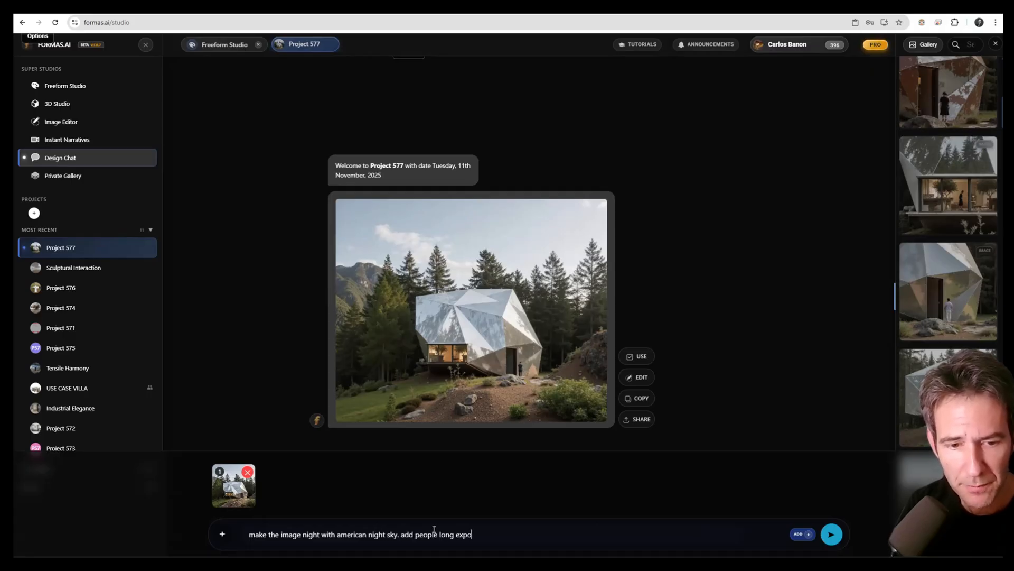
pyautogui.write('sure. perfe')
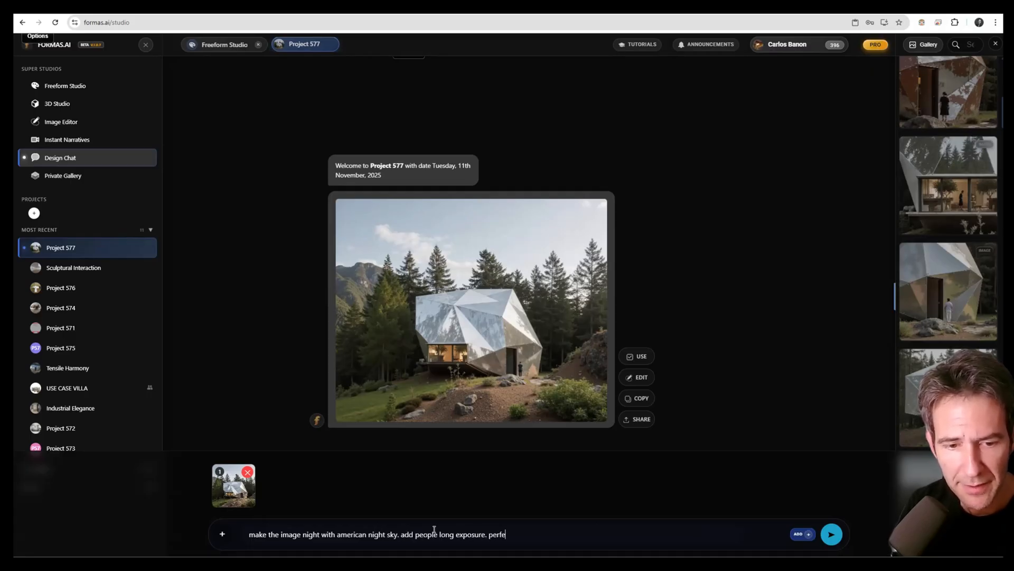
pyautogui.press('BackSpace')
pyautogui.press('BackSpace')
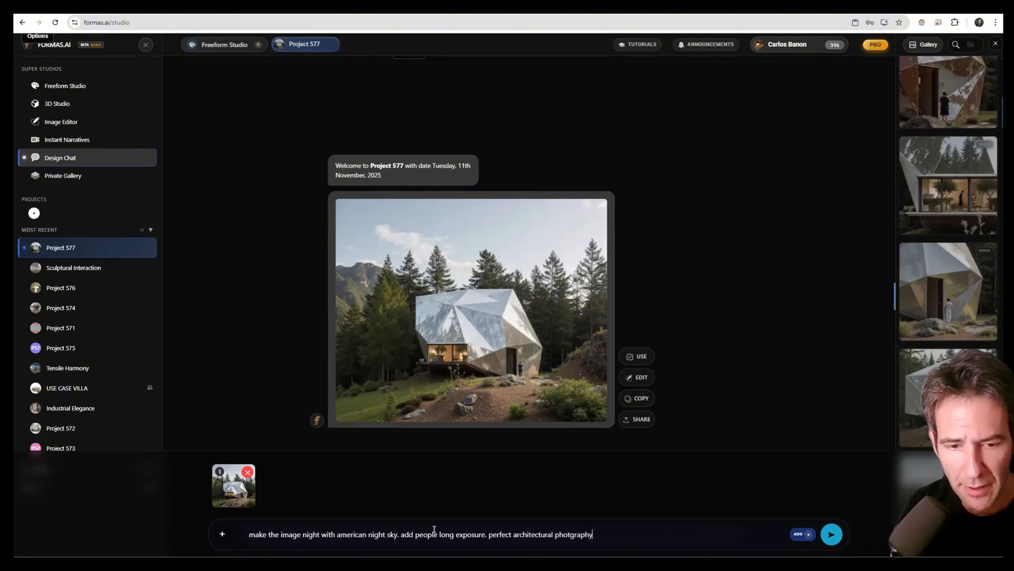
pyautogui.press('Return')
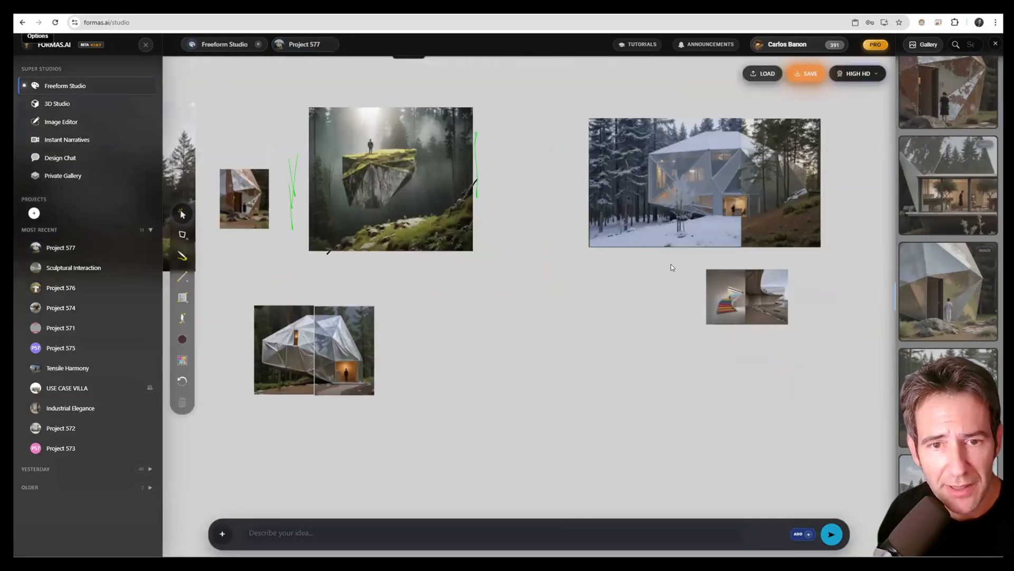
# Examine the floating mossy rock on the Freeform Studio canvas, open its details and compare it with its magenta parent sketch.
pyautogui.moveTo(376, 174); pyautogui.dragTo(616, 252)
pyautogui.scroll(8, 616, 252)
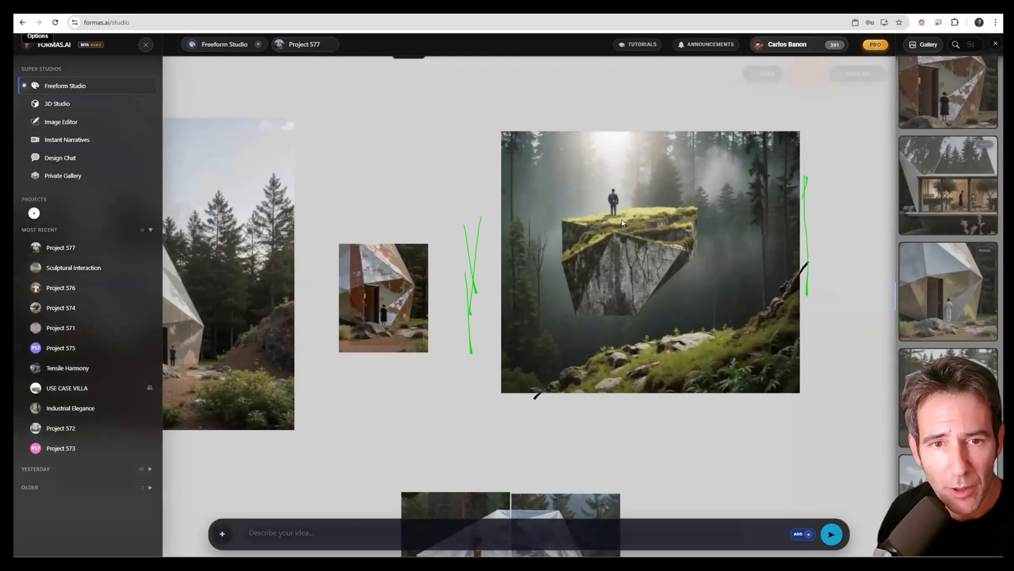
pyautogui.scroll(-3, 560, 229)
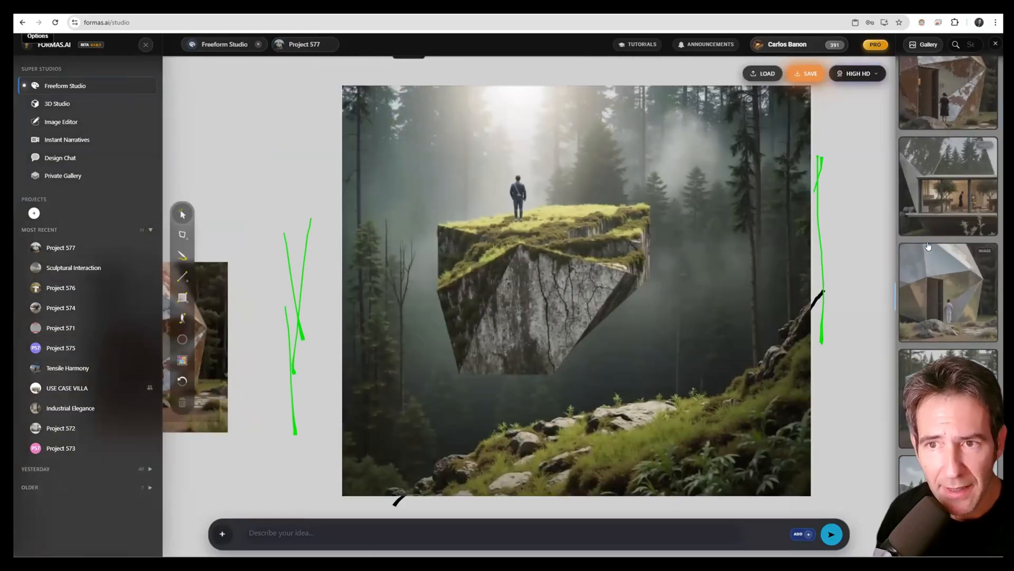
pyautogui.scroll(-3, 937, 228)
pyautogui.scroll(4, 942, 204)
pyautogui.click(944, 135)
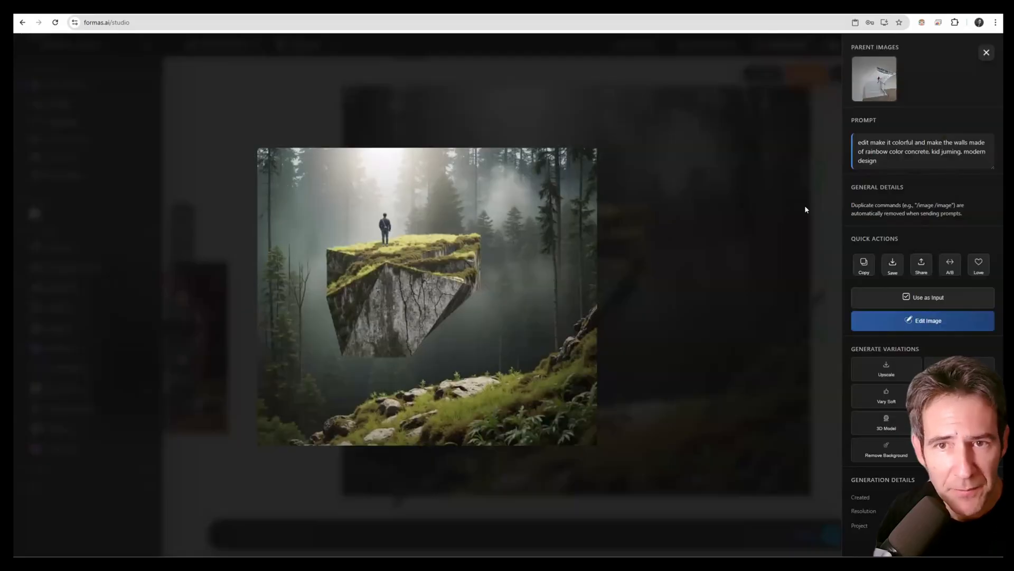
pyautogui.click(875, 80)
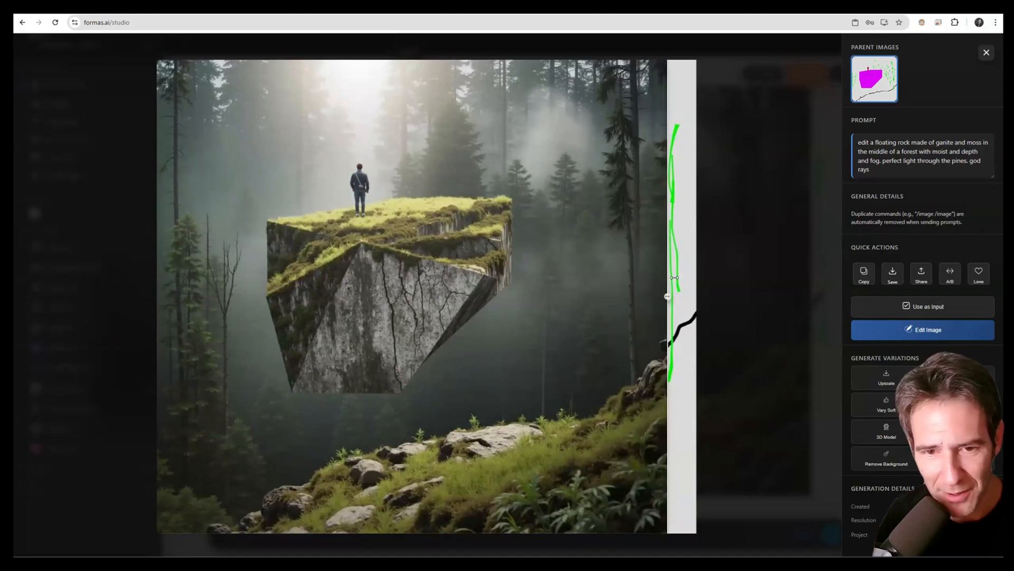
pyautogui.click(785, 255)
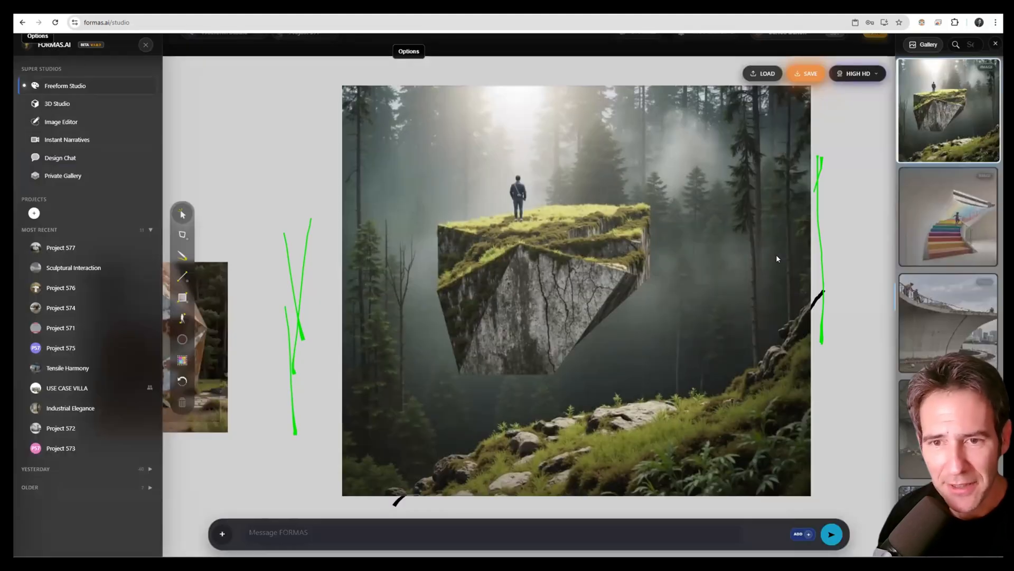
pyautogui.scroll(-5, 772, 252)
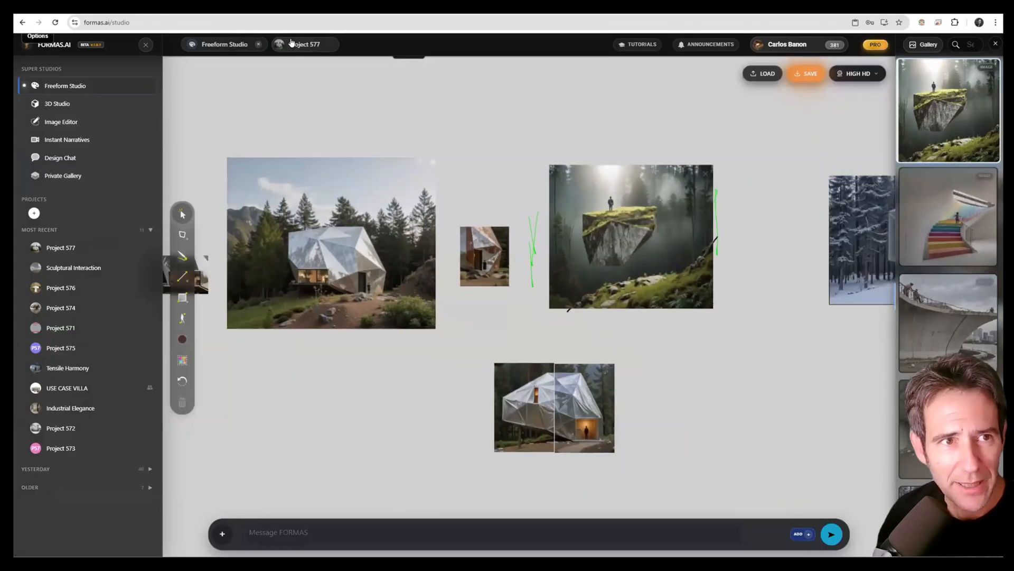
# Open the night cabin Option A in the Project 577 chat and compare it with its daytime parent image.
pyautogui.click(311, 44)
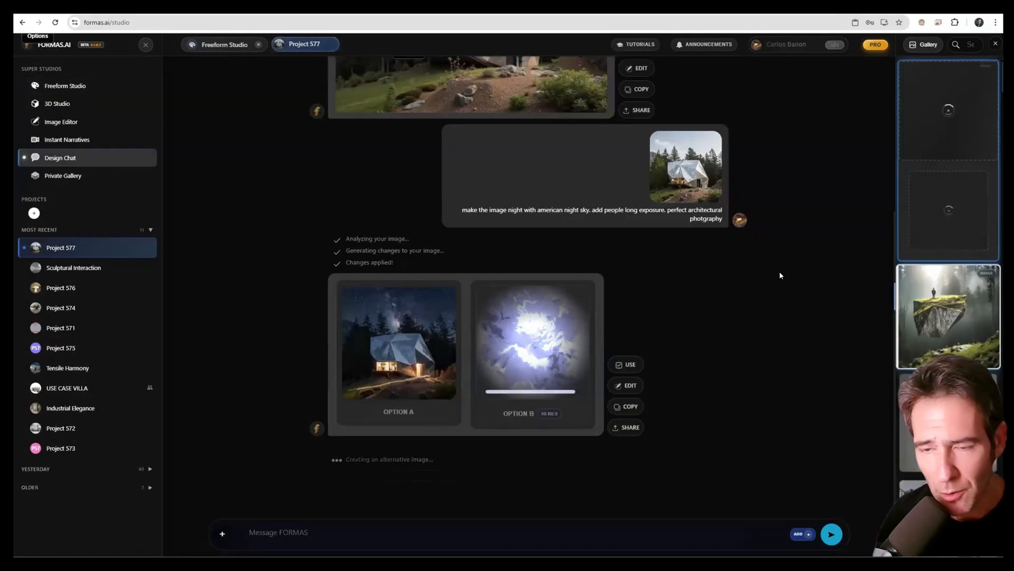
pyautogui.click(417, 318)
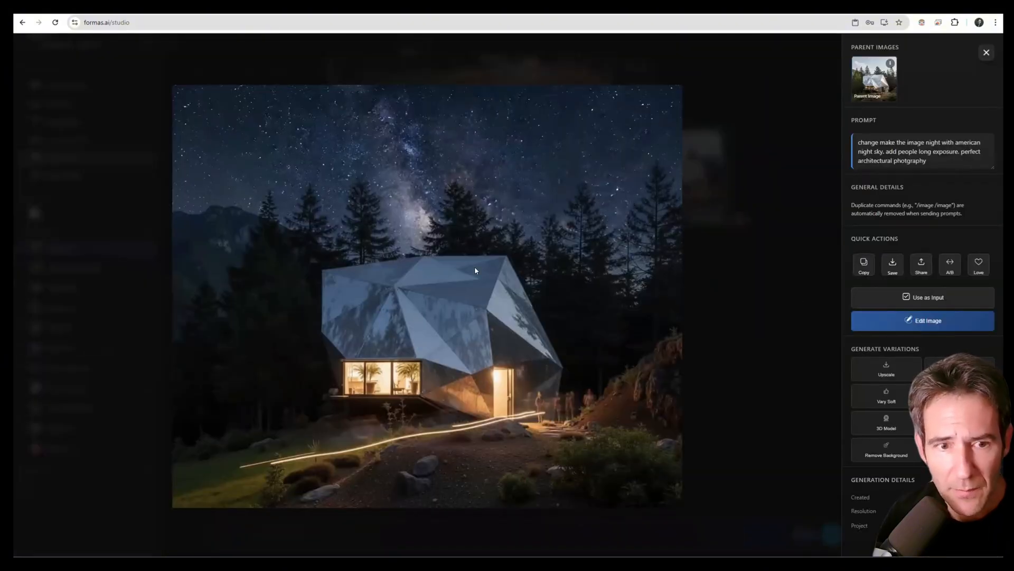
pyautogui.click(875, 79)
pyautogui.moveTo(303, 301); pyautogui.dragTo(394, 301)
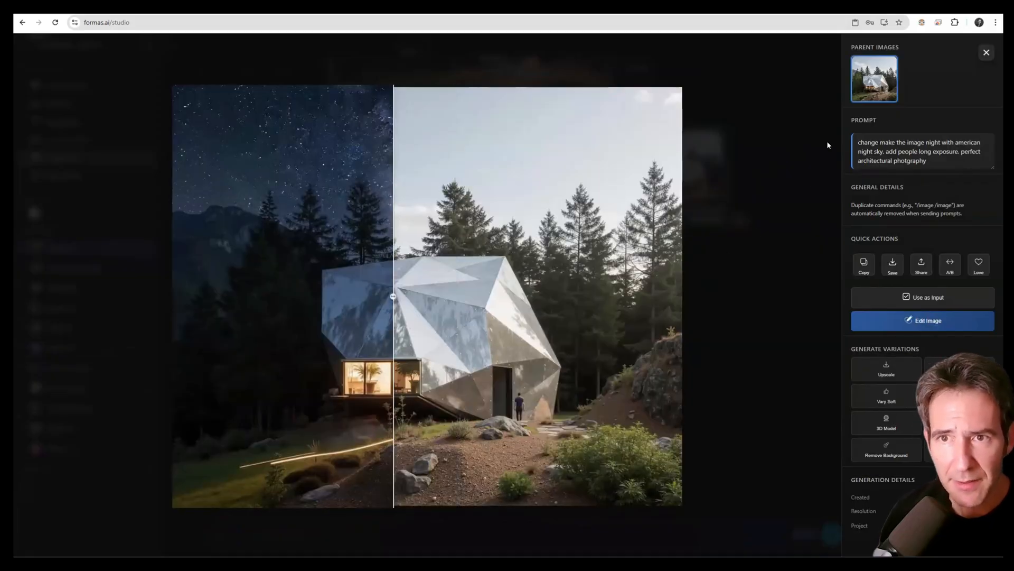
pyautogui.click(986, 52)
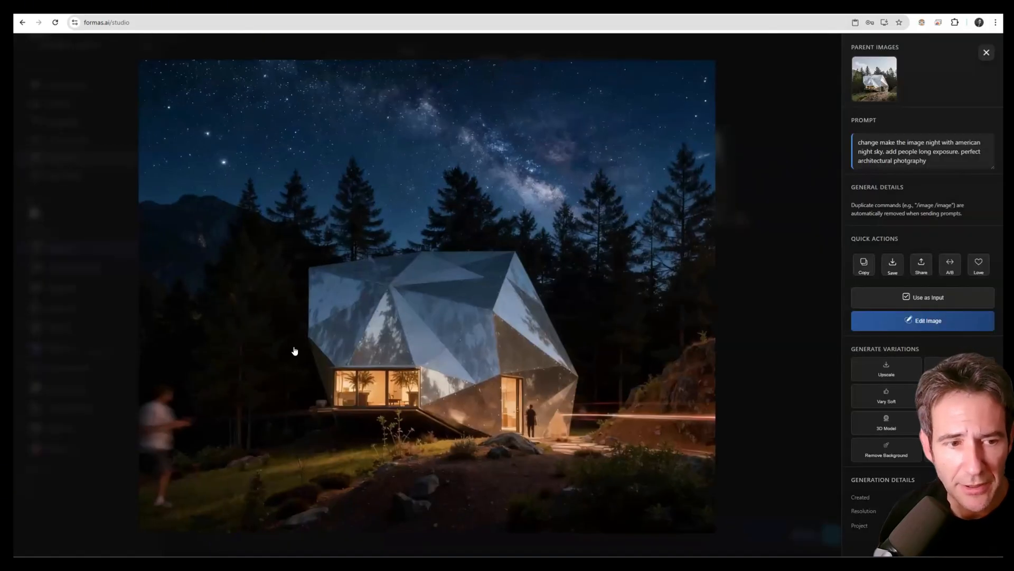
# Inspect the second night version of the cabin at full size, checking the facade, windows, doorway and people up close.
pyautogui.click(369, 378)
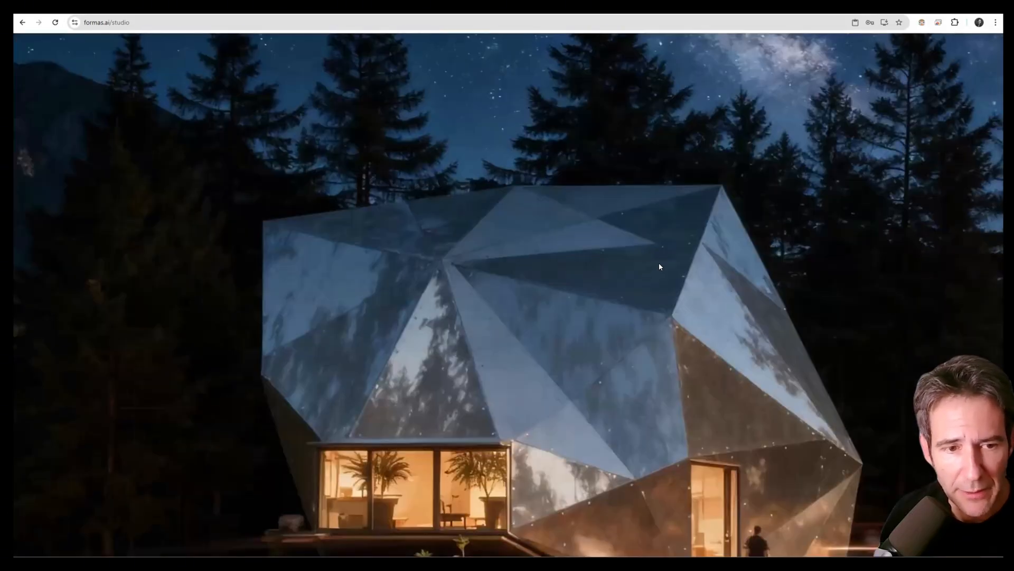
pyautogui.moveTo(658, 267); pyautogui.dragTo(377, 246)
pyautogui.click(534, 256)
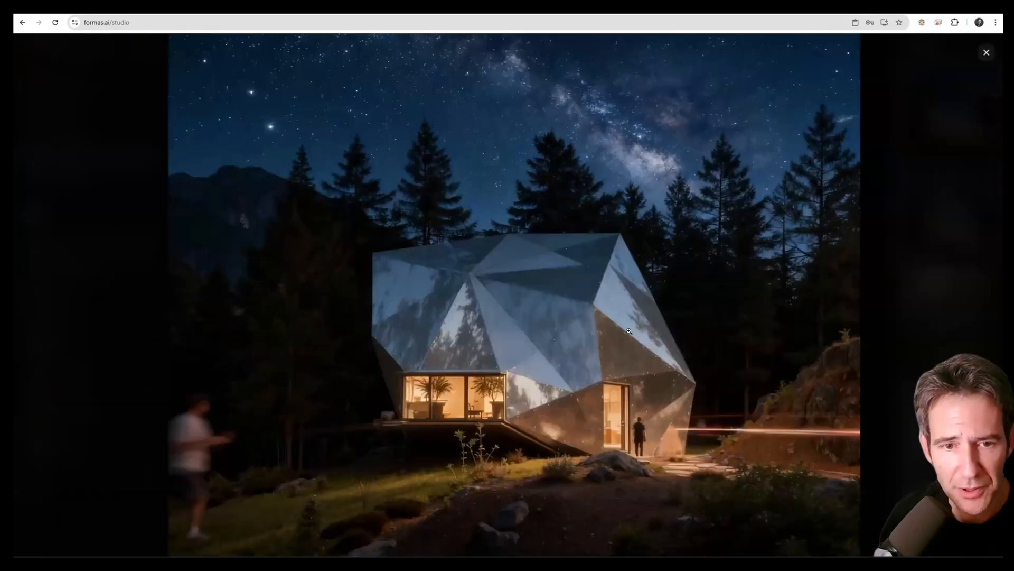
pyautogui.scroll(5, 619, 305)
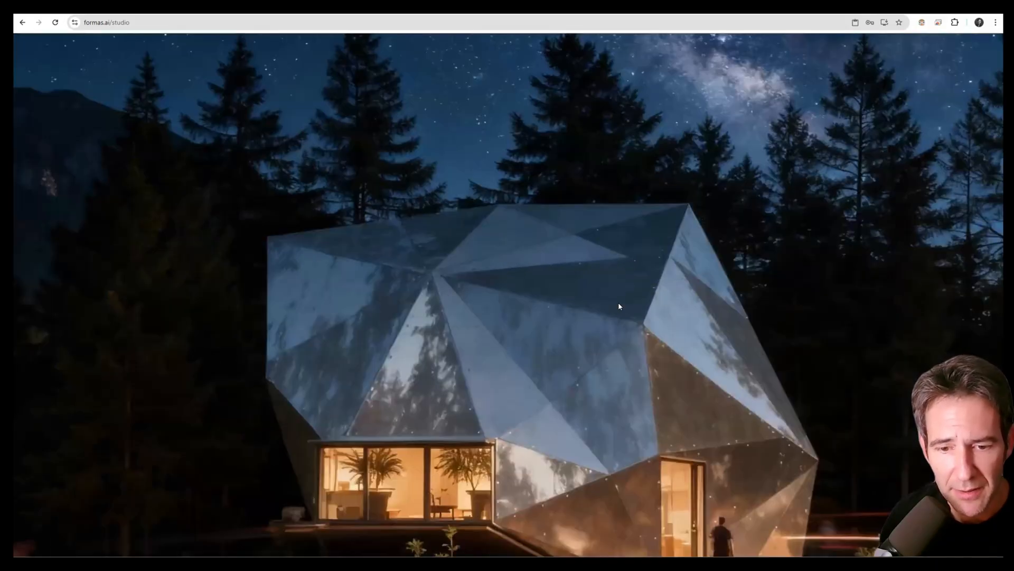
pyautogui.moveTo(514, 220); pyautogui.dragTo(803, 264)
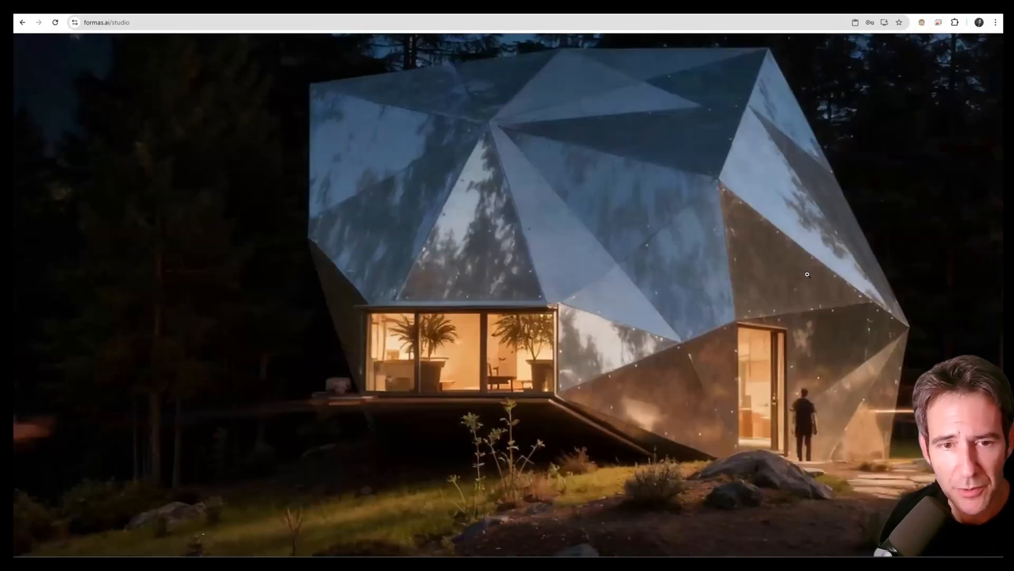
pyautogui.scroll(-5, 807, 274)
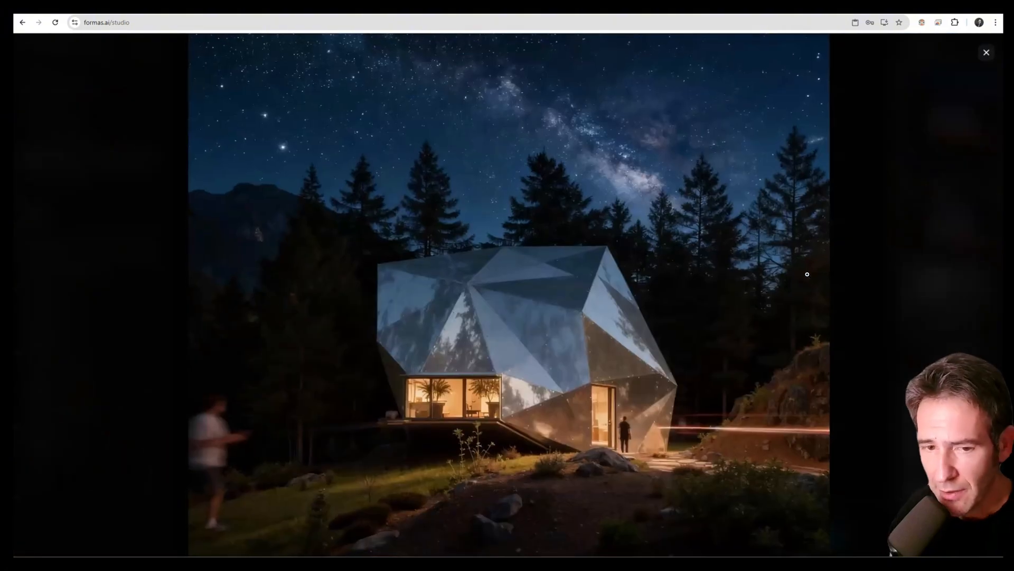